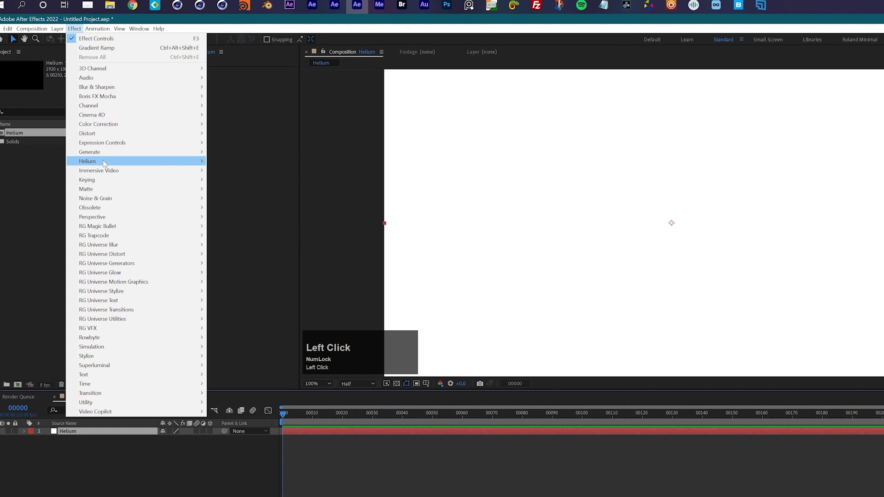
Apply the Add Helium Effects effect to the Helium solid and reposition its preset browser window.
mouse_move(86, 164)
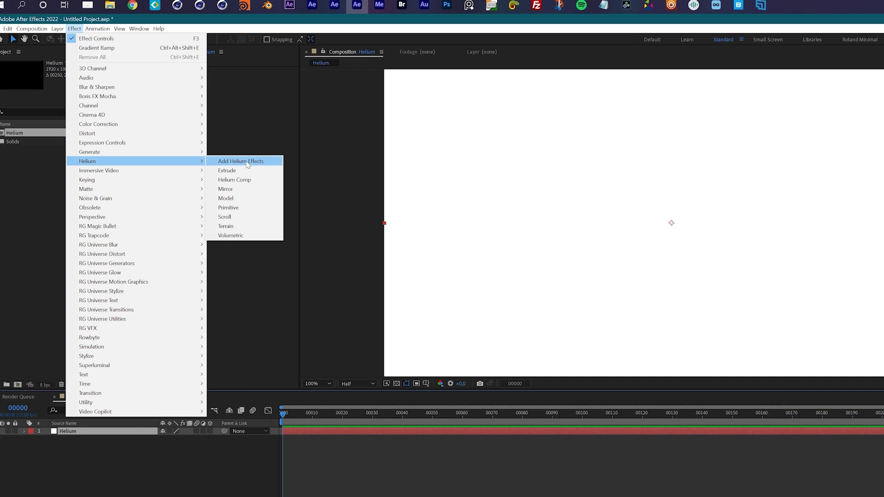
left_click(244, 162)
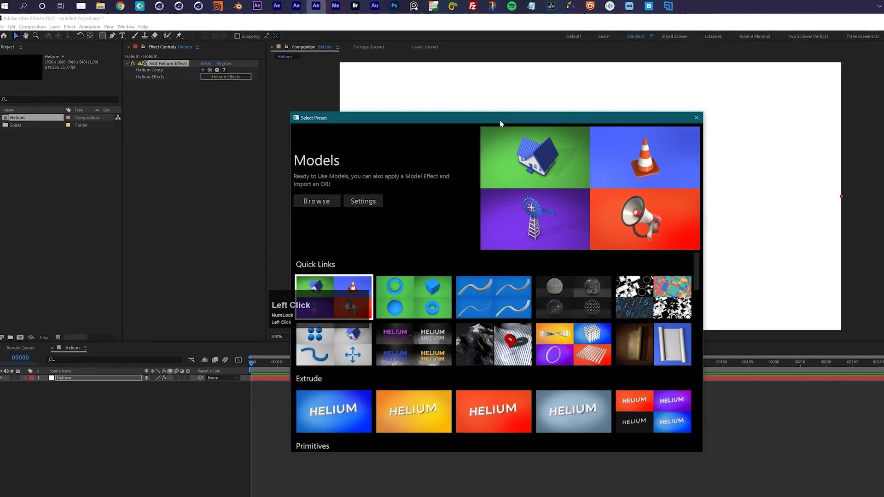
left_click_drag(499, 120, 588, 109)
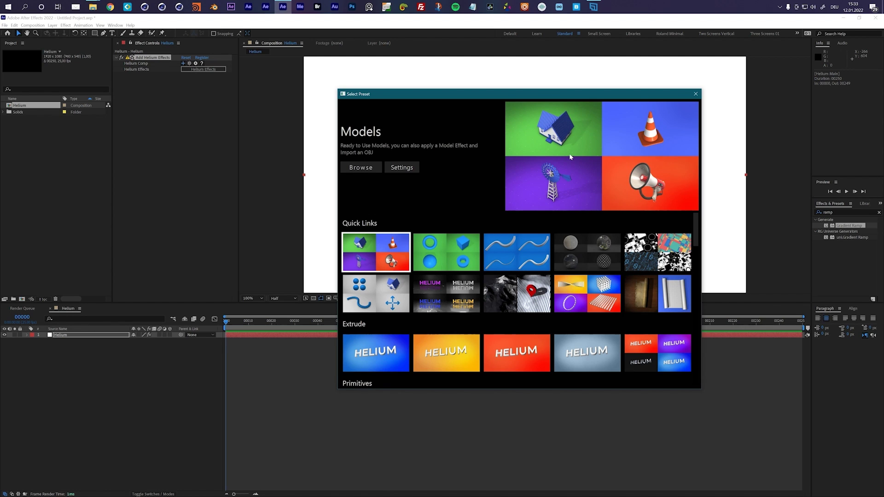
Browse the presets in the Models, Primitives and Spline categories of the Helium preset library.
left_click(377, 169)
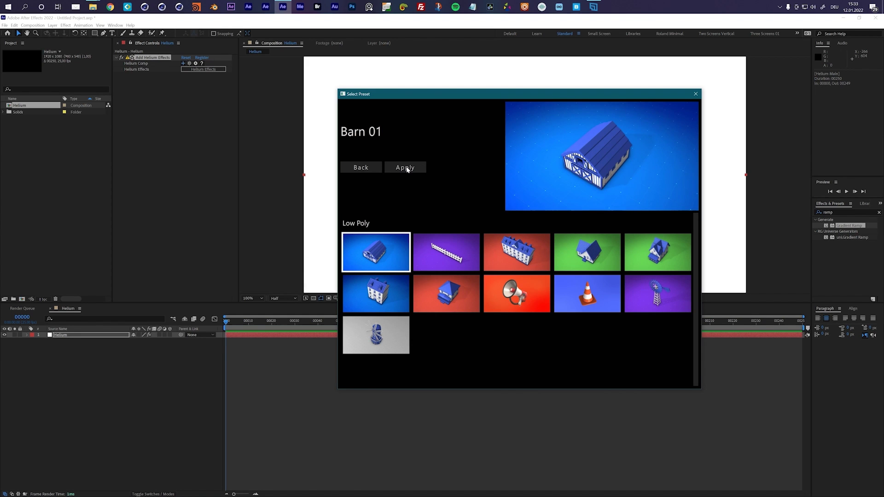
left_click(363, 169)
left_click(449, 248)
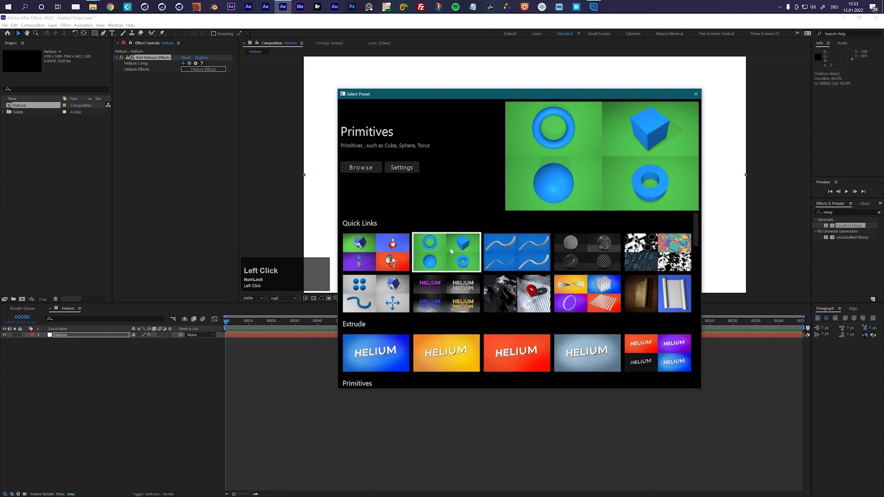
left_click(371, 169)
left_click(381, 168)
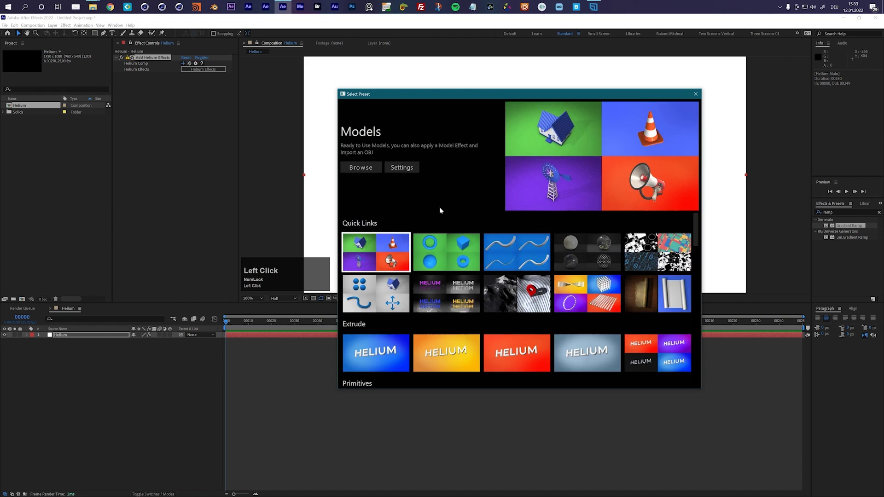
left_click(525, 251)
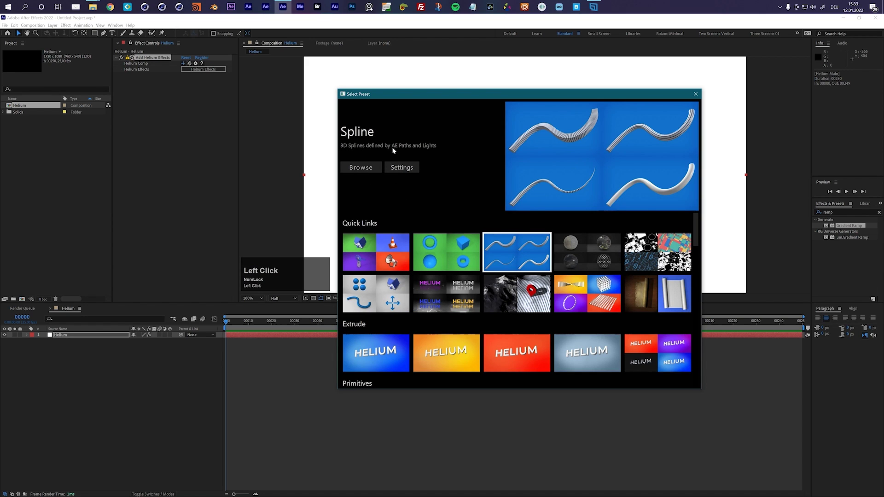
left_click(368, 168)
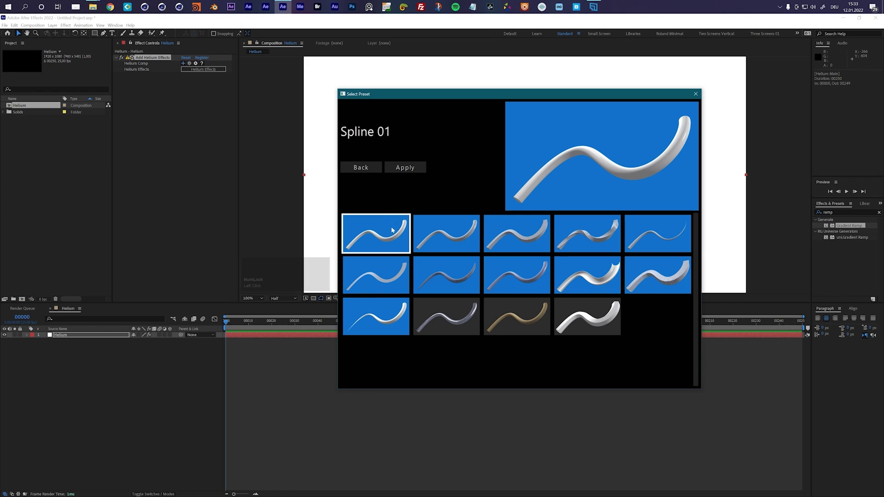
left_click(362, 168)
Look through the Materials and Procedural preset collections.
left_click(584, 252)
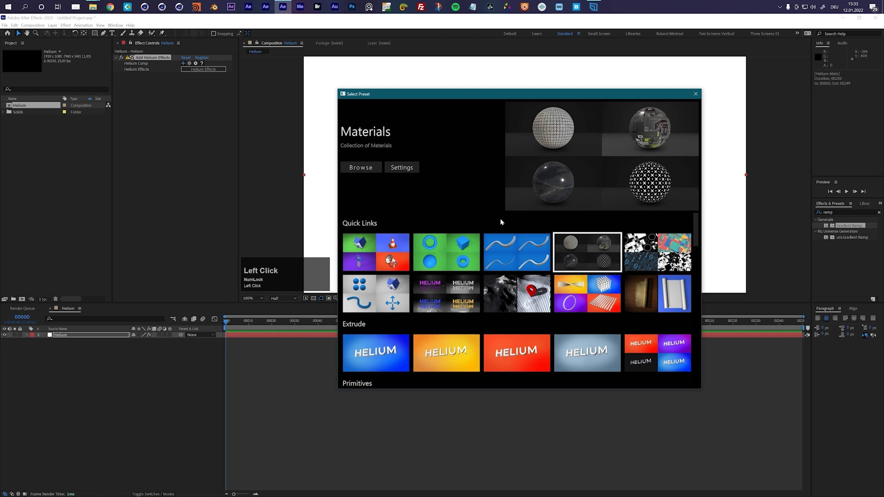
left_click(370, 169)
left_click_drag(696, 222, 703, 369)
left_click(361, 168)
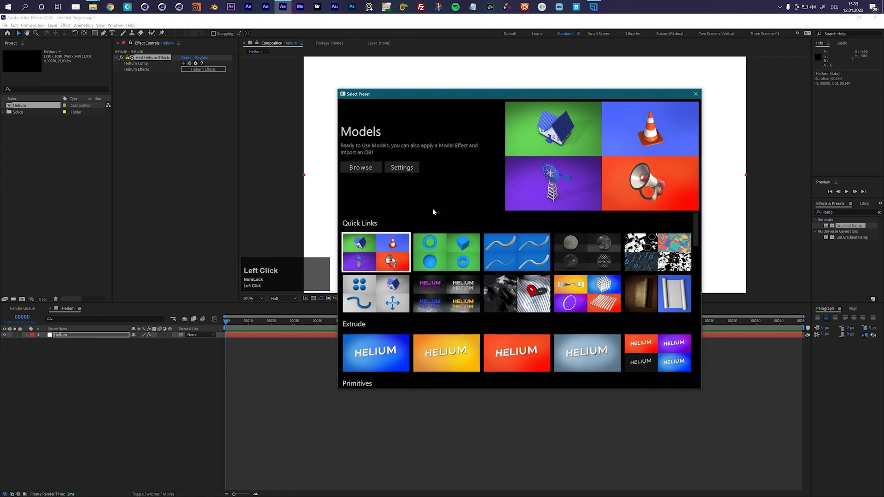
left_click(647, 263)
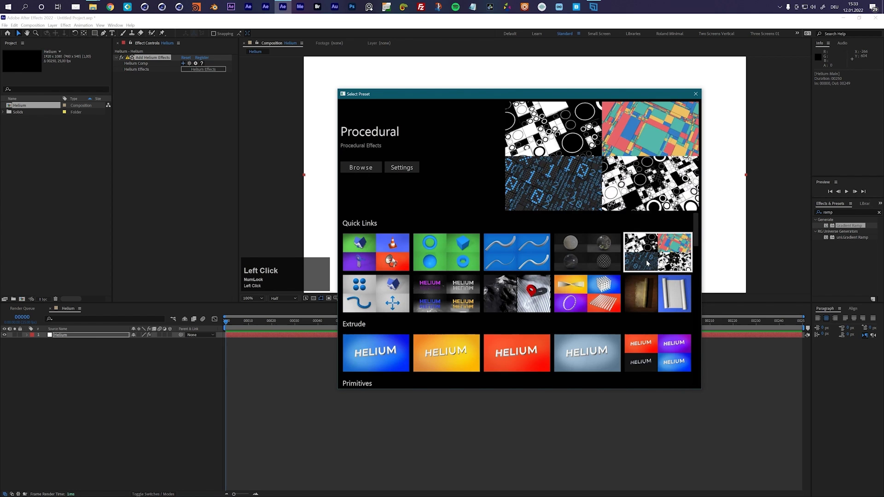
left_click(361, 168)
left_click(372, 170)
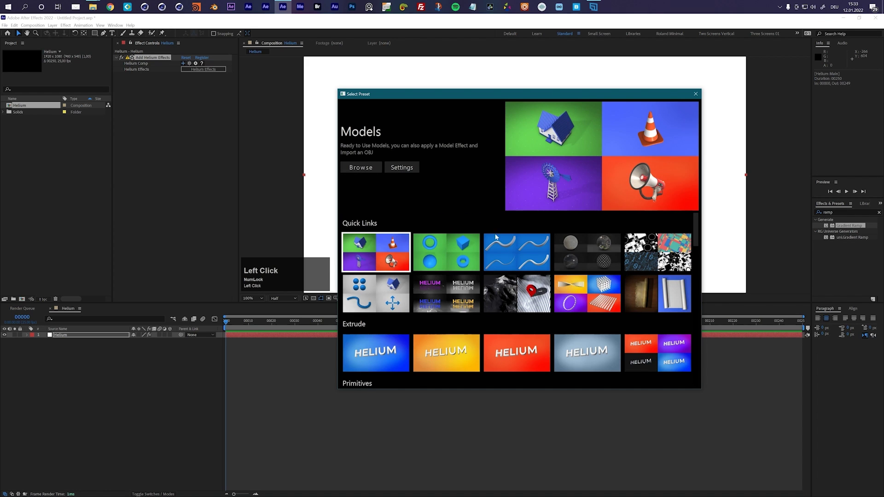
Examine the Helium Tools, Mirror and Terrain categories, previewing the Terrain 01 and Terrain 02 presets.
left_click(387, 293)
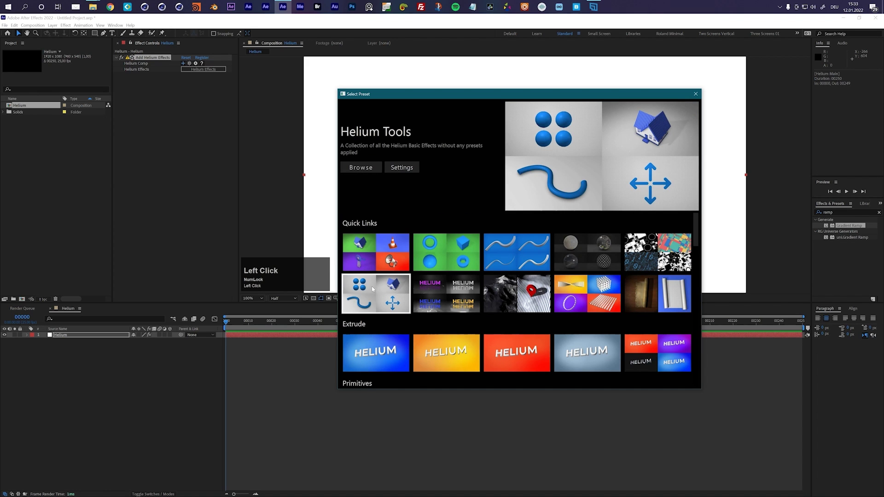
left_click(362, 168)
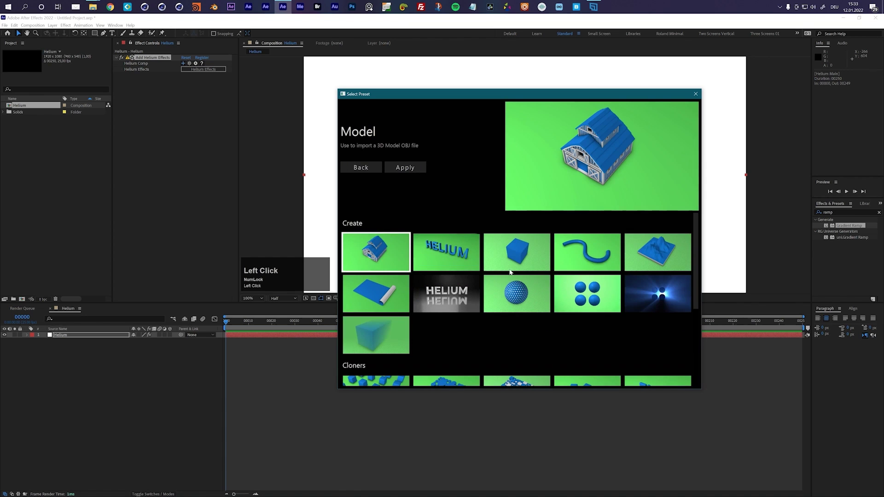
left_click(365, 169)
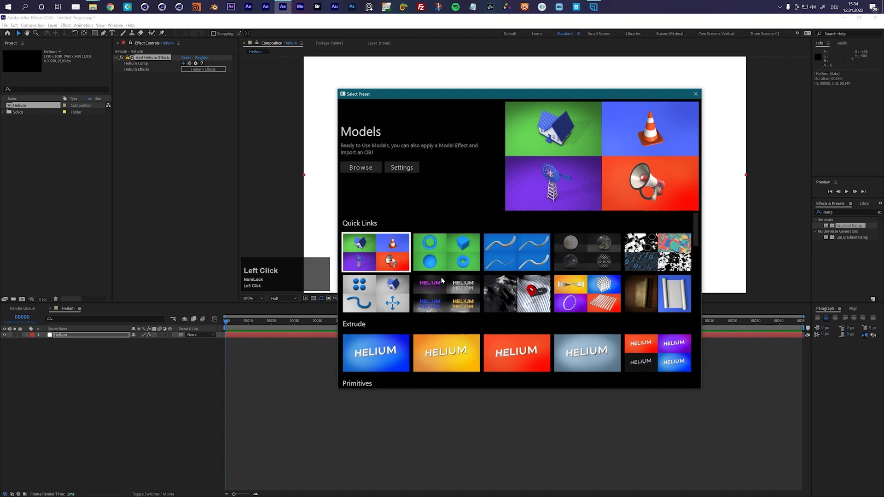
left_click(458, 295)
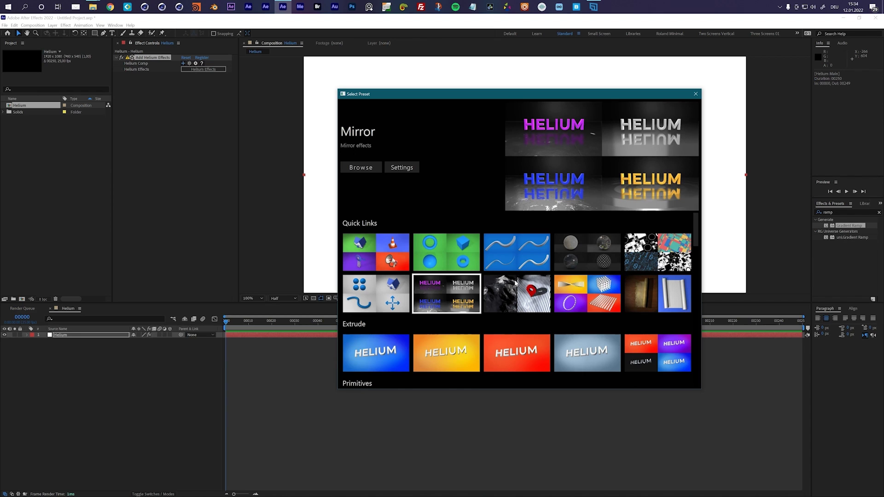
left_click(537, 297)
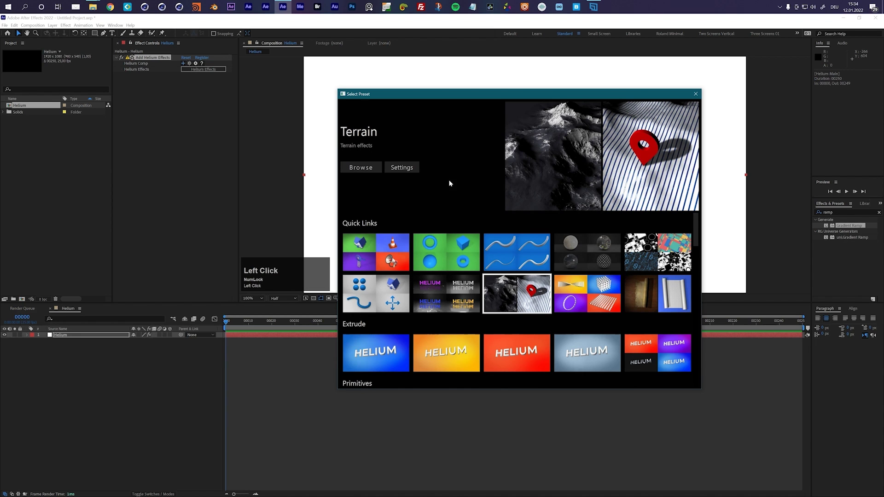
left_click(364, 168)
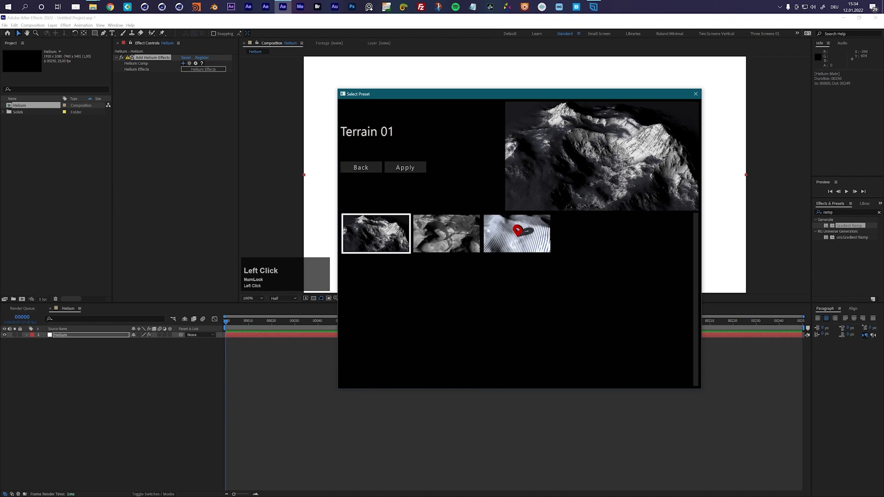
left_click(449, 248)
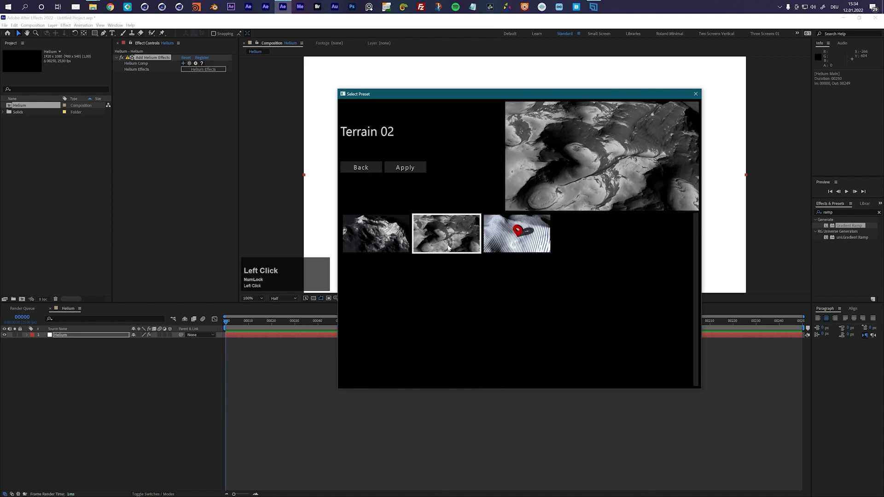
left_click(401, 235)
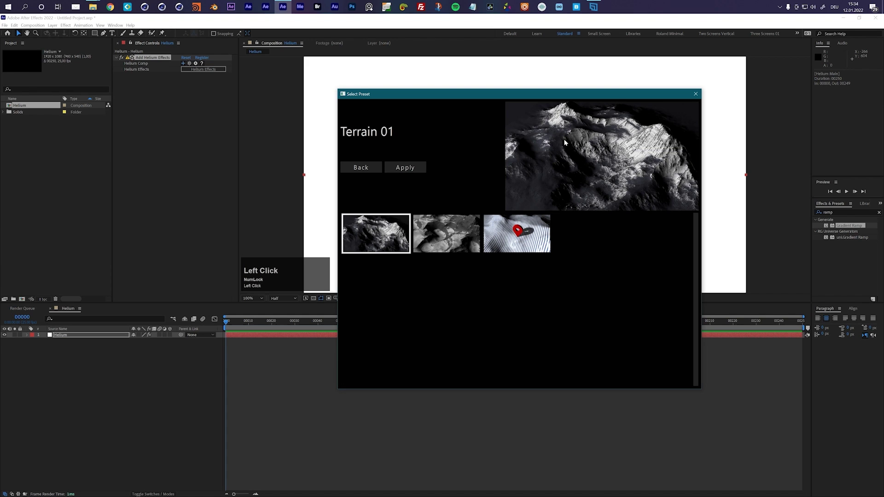
left_click(359, 169)
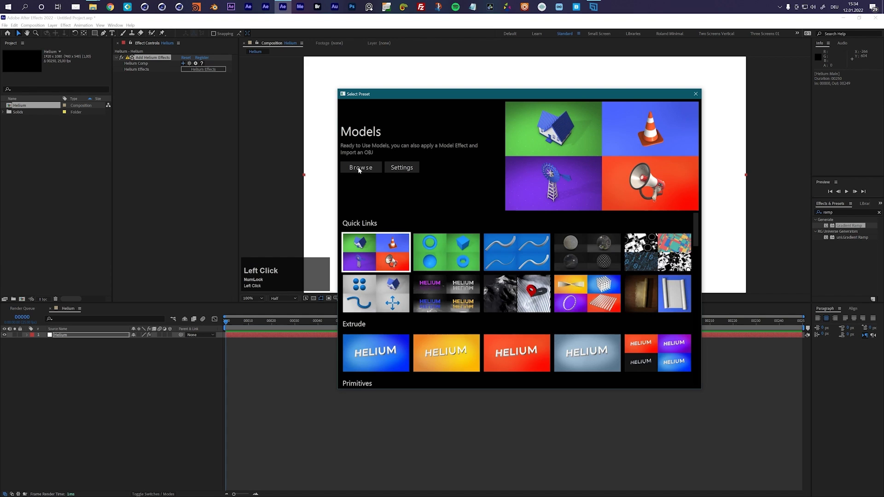
Preview the individual Cloner presets, including Scatter 01, and view the Page Scroll category.
left_click(587, 290)
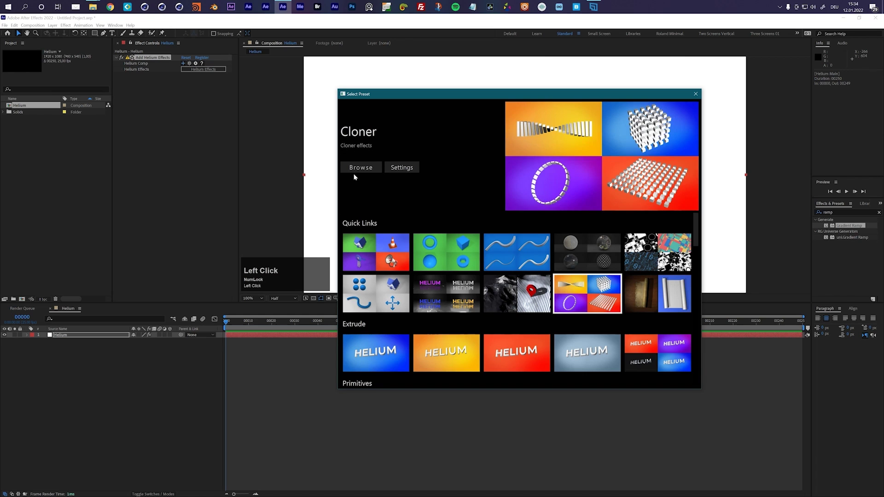
left_click(359, 169)
left_click(437, 240)
left_click(497, 238)
left_click(589, 239)
left_click(658, 233)
left_click(456, 277)
left_click(395, 276)
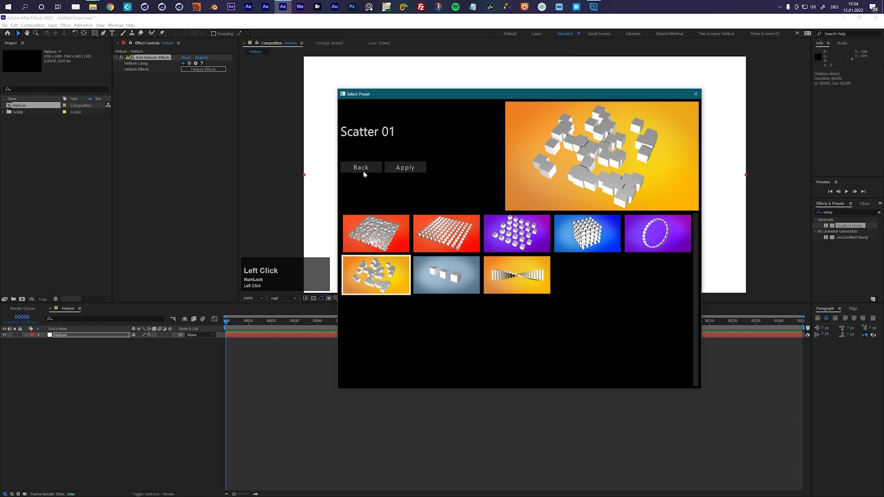
left_click(361, 169)
left_click(650, 292)
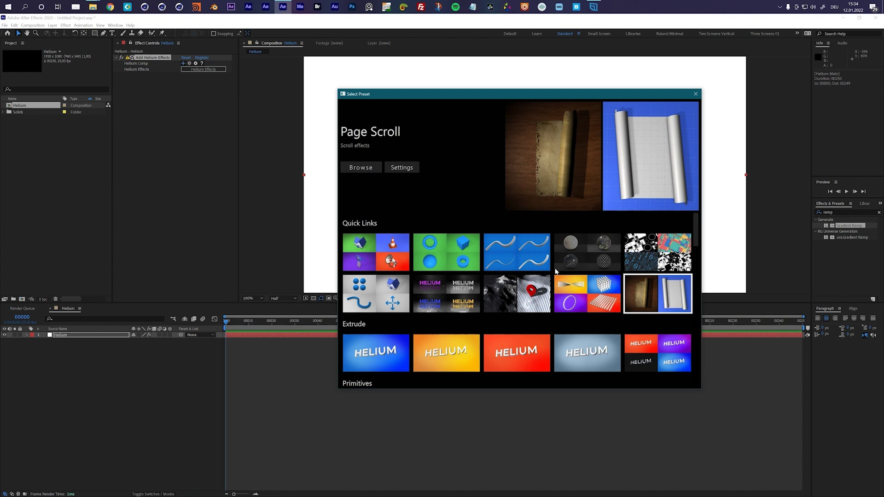
Apply the Sphere High preset from the Primitives category to the Helium solid.
left_click(441, 261)
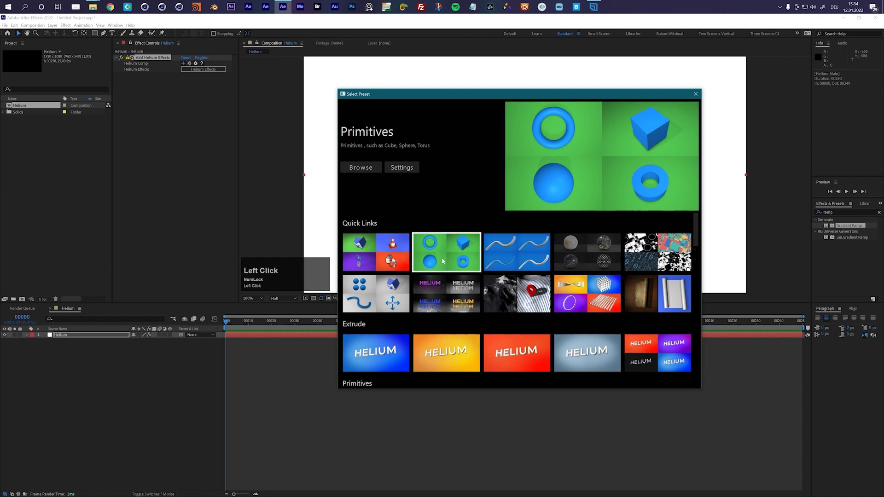
left_click(365, 169)
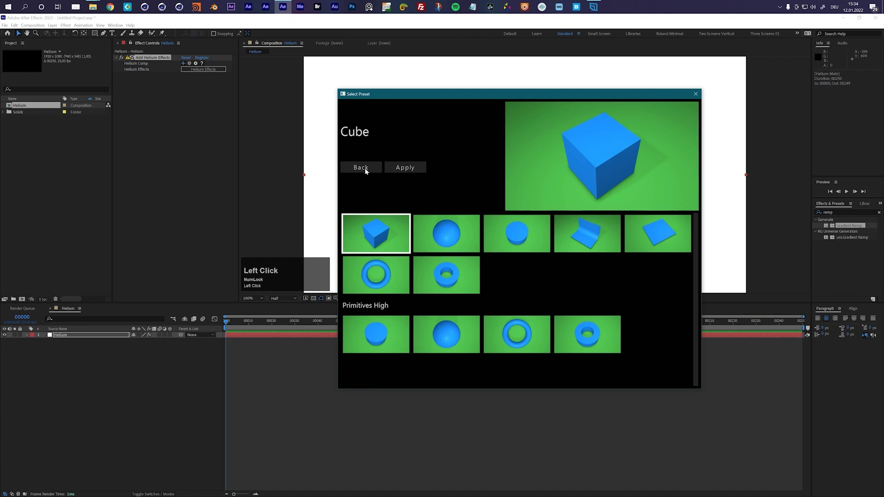
left_click(443, 338)
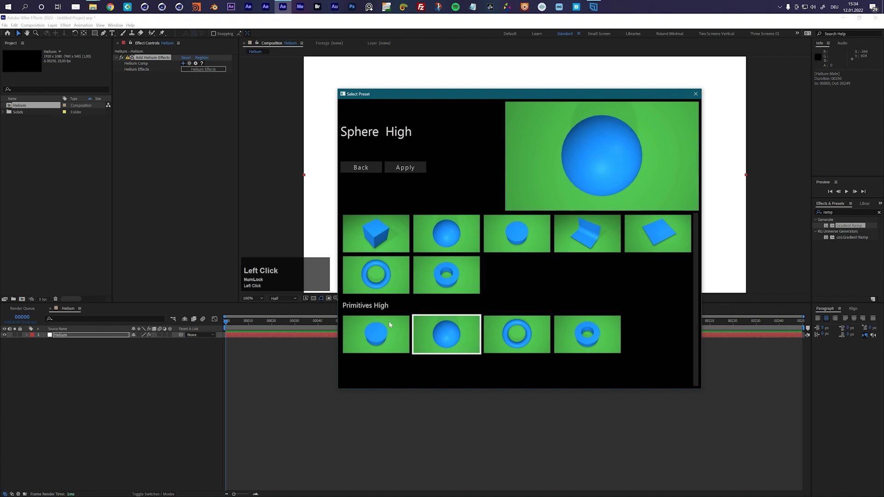
left_click(449, 238)
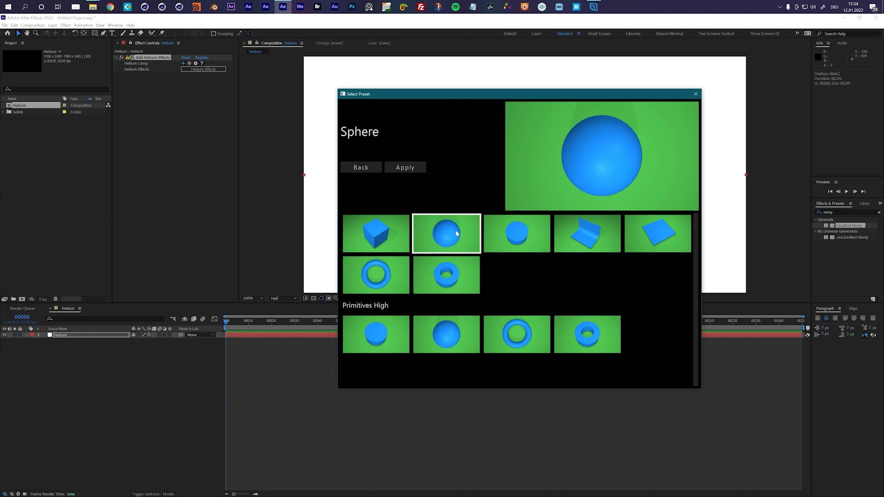
left_click(458, 334)
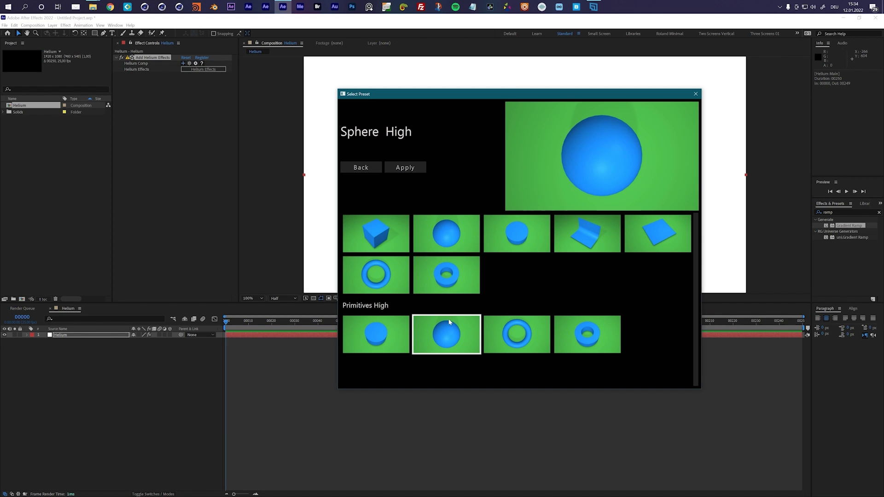
left_click(406, 166)
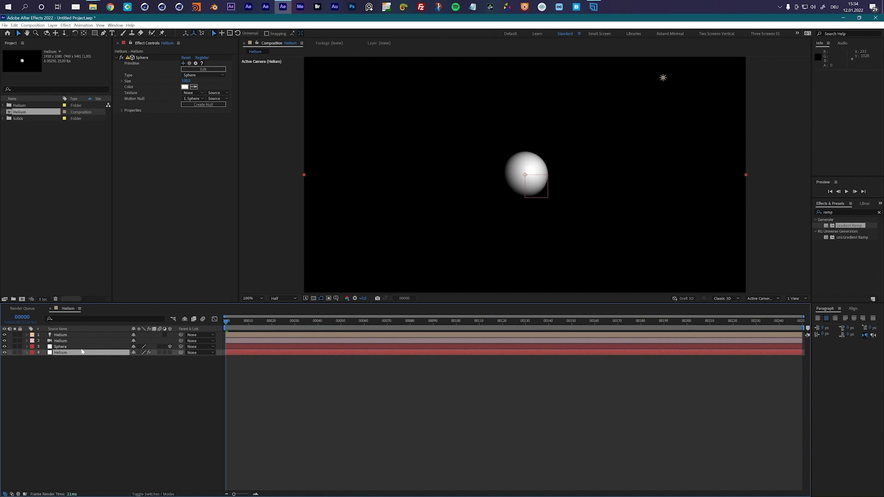
Inspect the light, camera and Sphere null layers by selecting each one in the timeline.
left_click(70, 337)
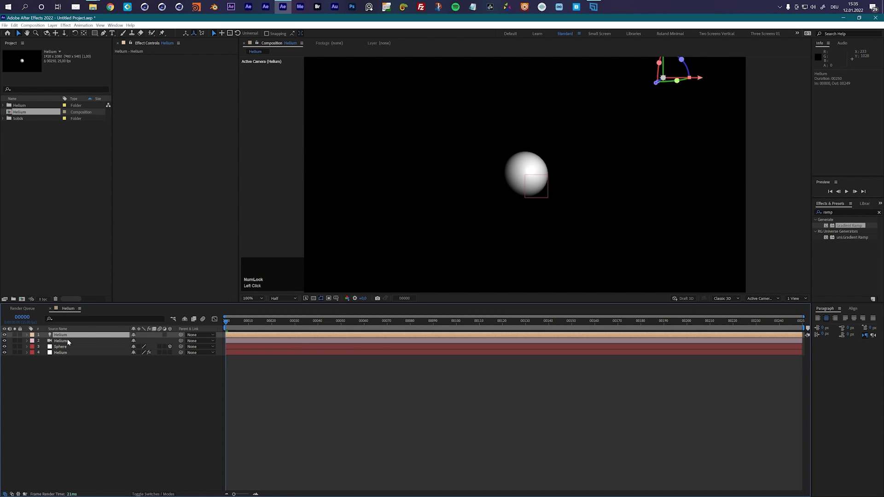
left_click(66, 342)
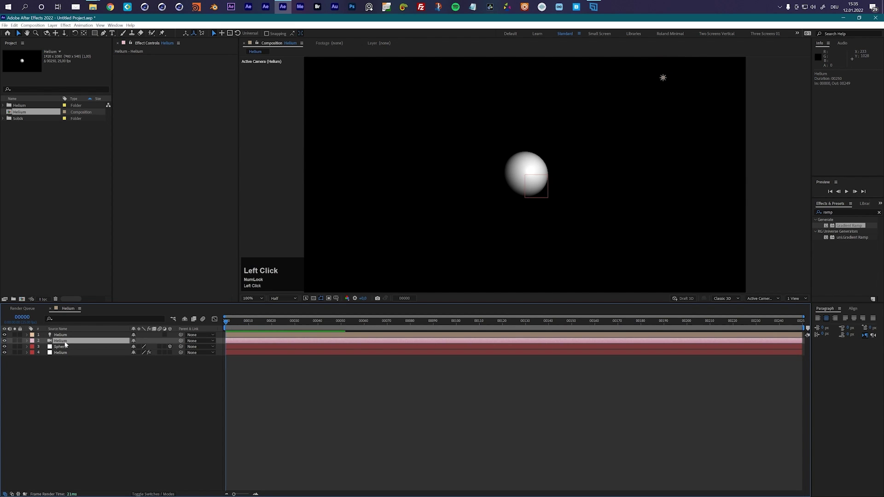
left_click(65, 349)
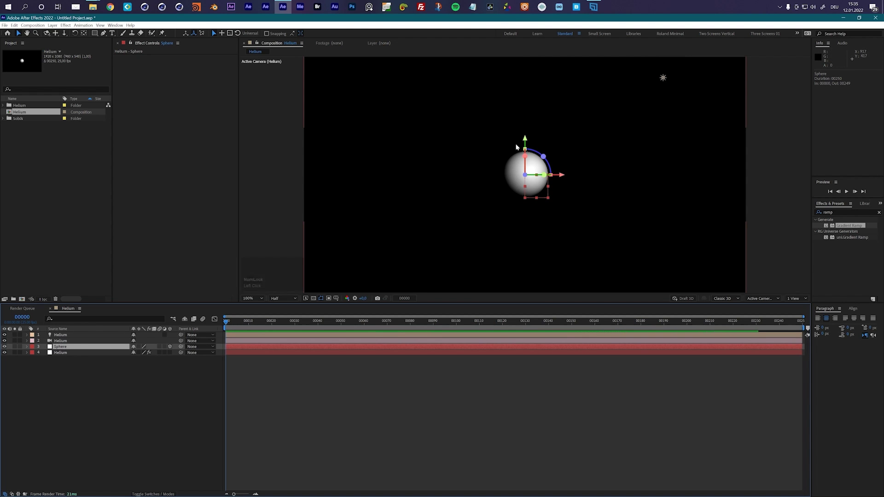
Try moving the Sphere null in the composition view, and undo the move.
mouse_move(525, 143)
left_mouse_down()
mouse_move(528, 175)
mouse_move(539, 187)
mouse_move(548, 112)
mouse_move(562, 147)
mouse_move(440, 157)
mouse_move(517, 156)
left_mouse_up()
key("ctrl+z")
key("ctrl+z")
Select the Helium solid and open the warning notice of its Sphere effect.
left_click(59, 353)
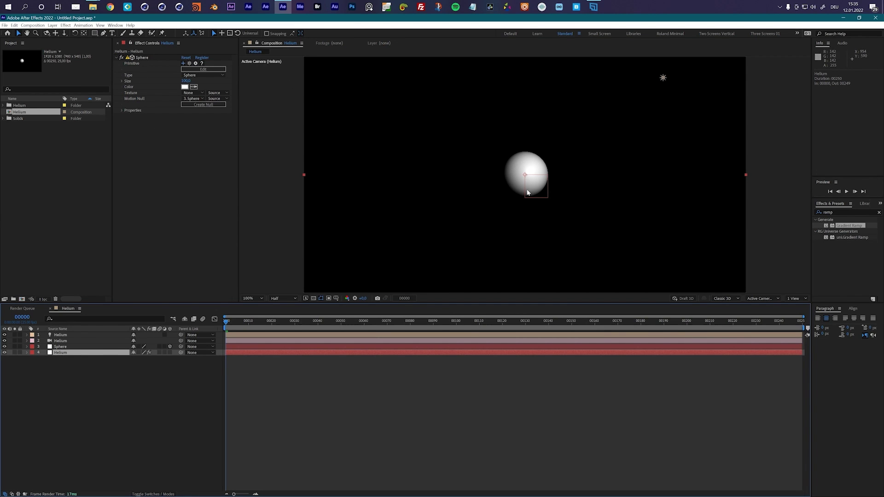
left_click(128, 58)
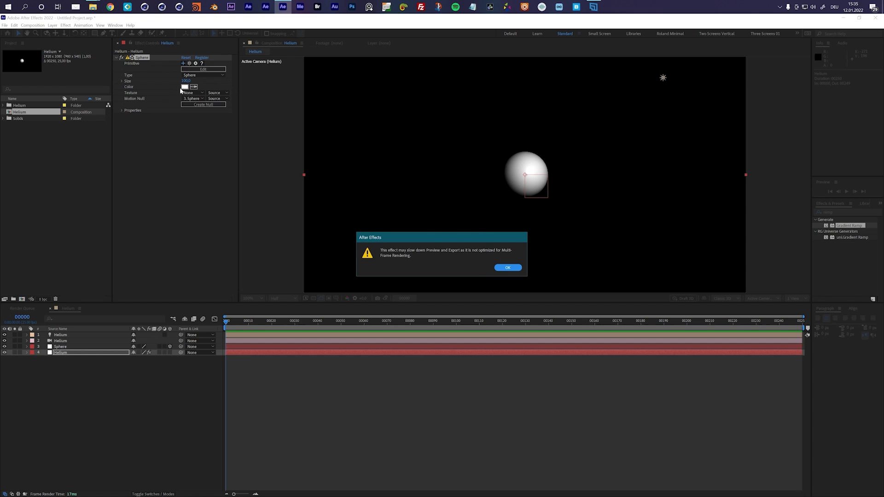
Dismiss the warning and apply the Marble 01 preset from the Marble material category to the Sphere effect.
left_click(509, 268)
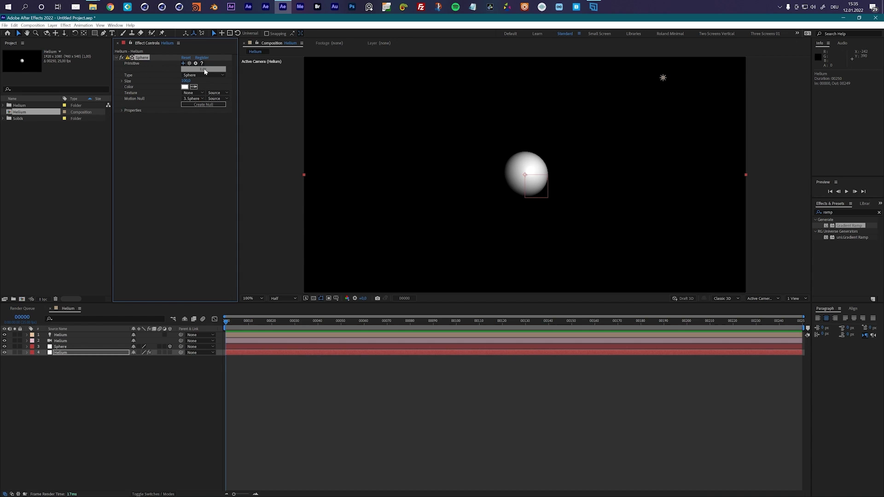
left_click(205, 70)
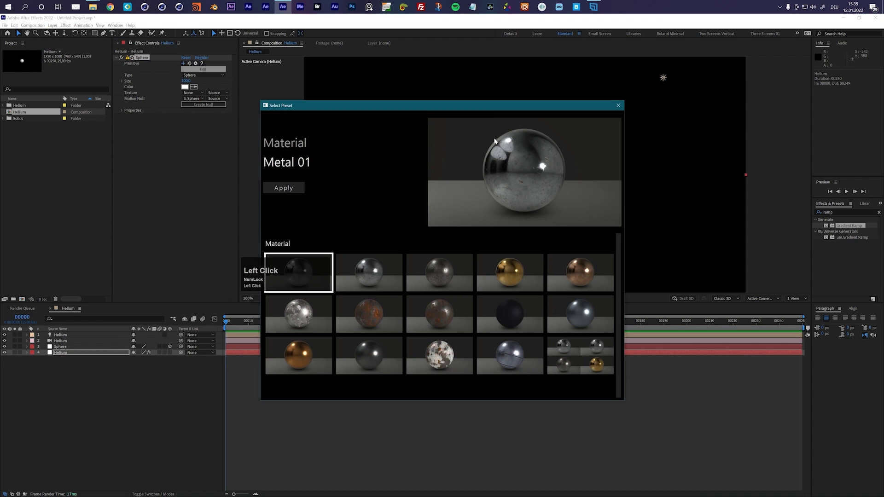
left_click_drag(492, 108, 596, 88)
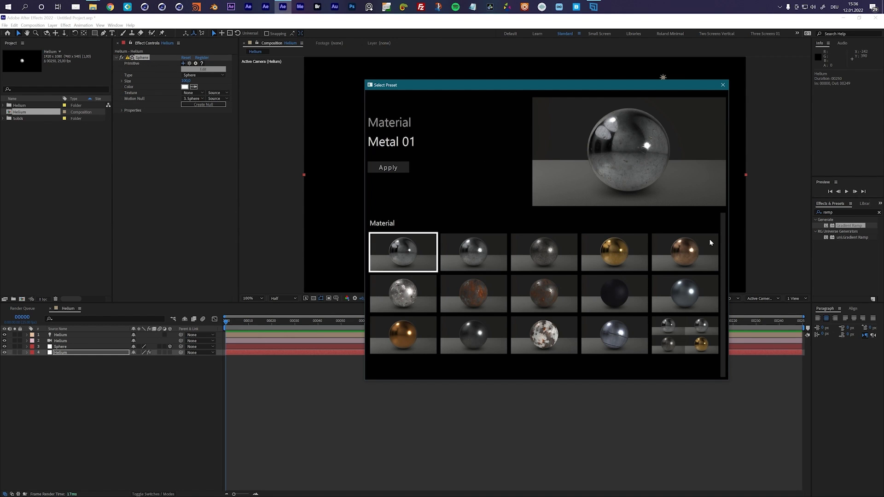
left_click(675, 334)
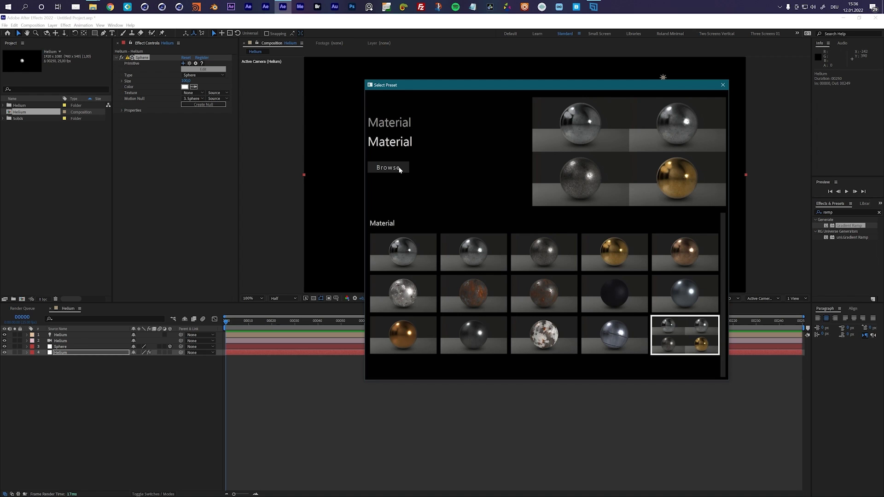
left_click(400, 172)
left_click_drag(720, 215, 726, 249)
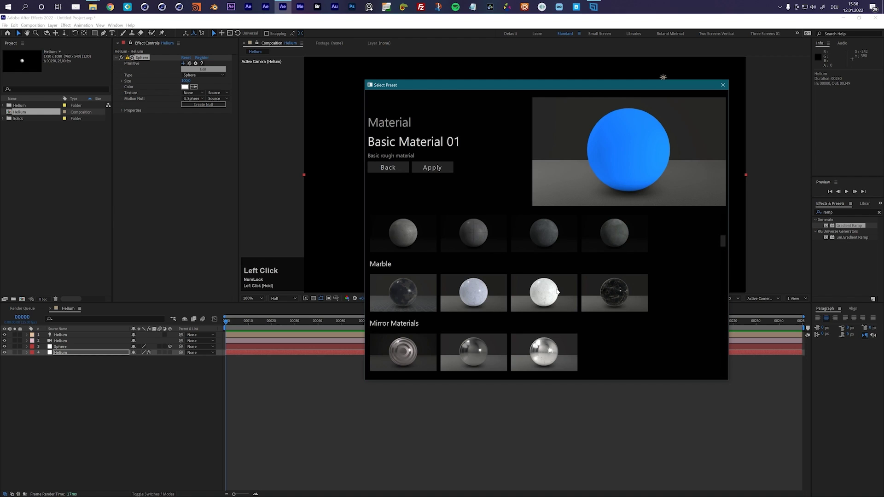
left_click(409, 294)
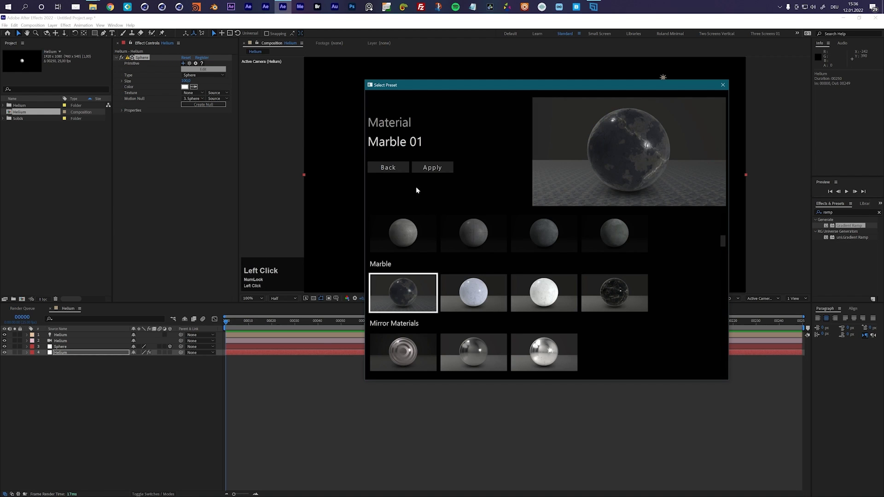
left_click(424, 171)
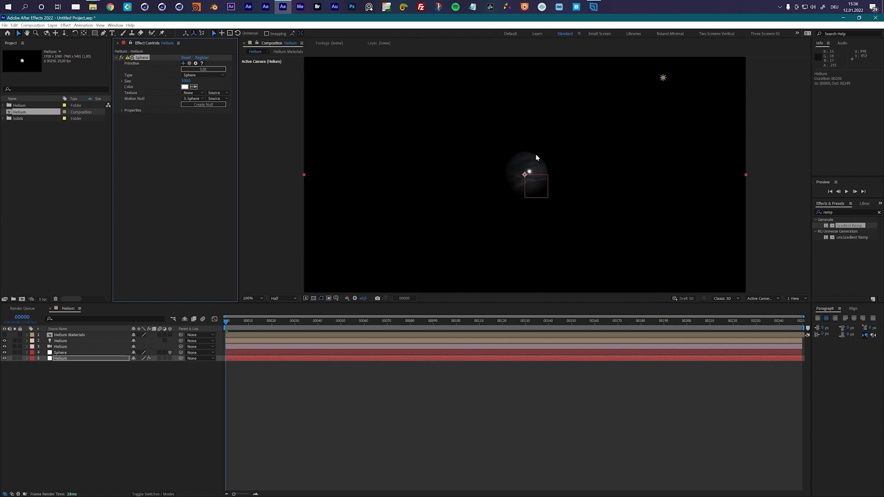
Inspect the Helium Materials composition by previewing its normal, roughness and color maps individually, and reveal the project's Helium folder contents.
left_click(74, 336)
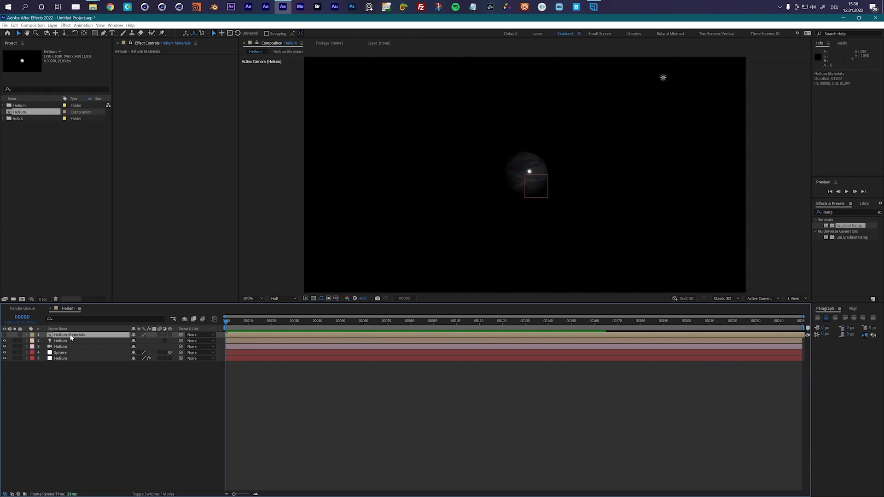
double_click(61, 338)
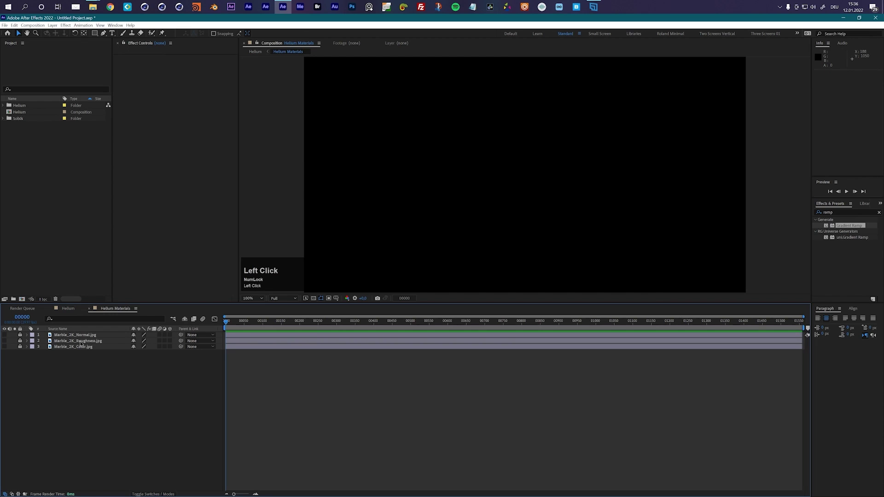
left_click_drag(20, 336, 20, 347)
left_click(6, 335)
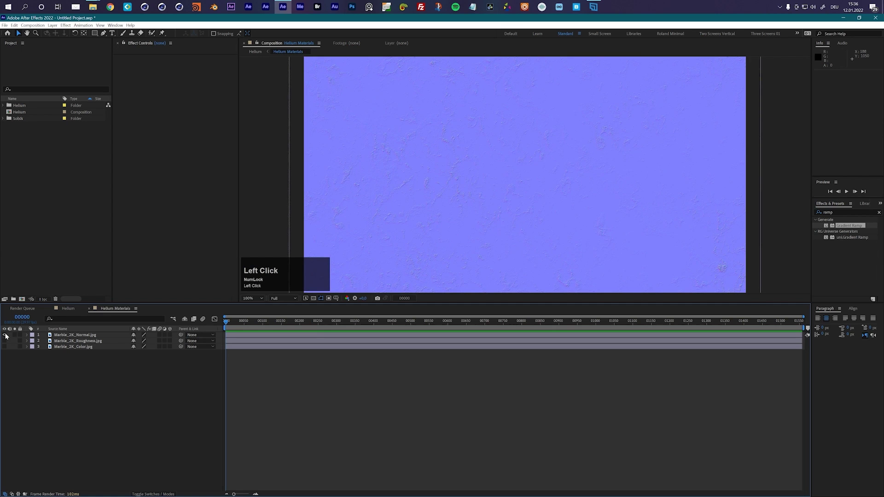
left_click(5, 335)
left_click(6, 341)
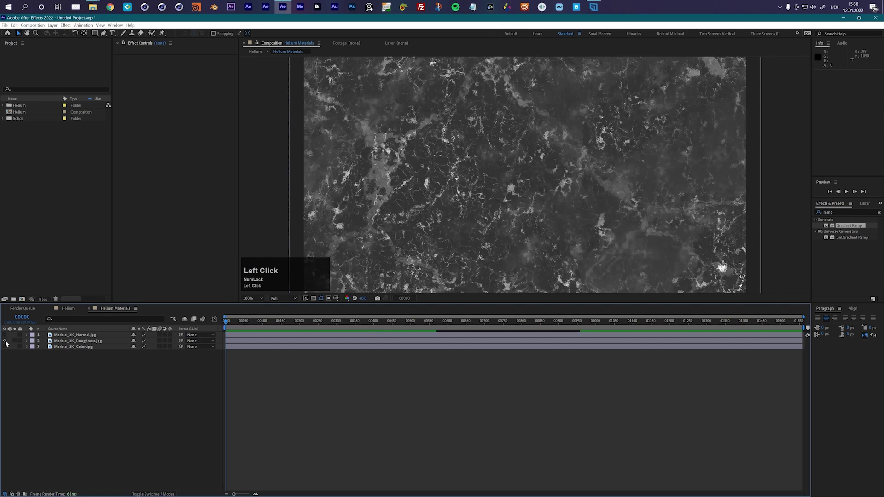
left_click(5, 341)
left_click(5, 347)
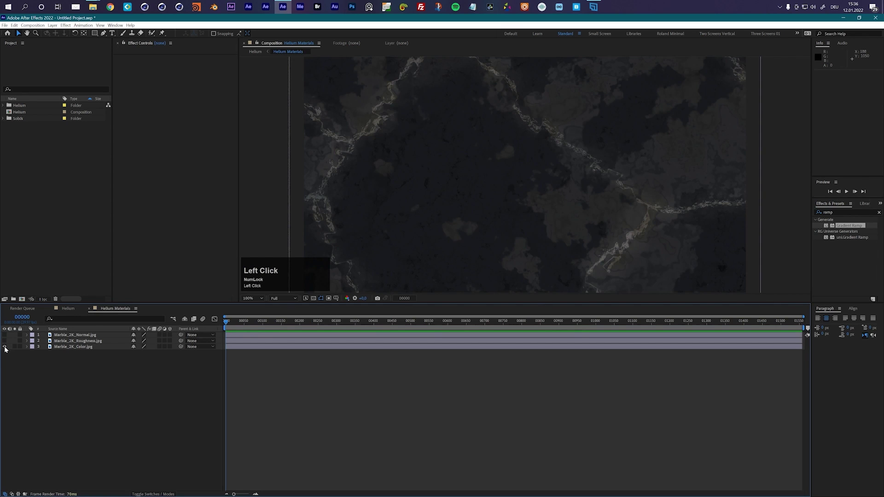
left_click(5, 347)
left_click_drag(20, 335, 20, 353)
left_click(67, 307)
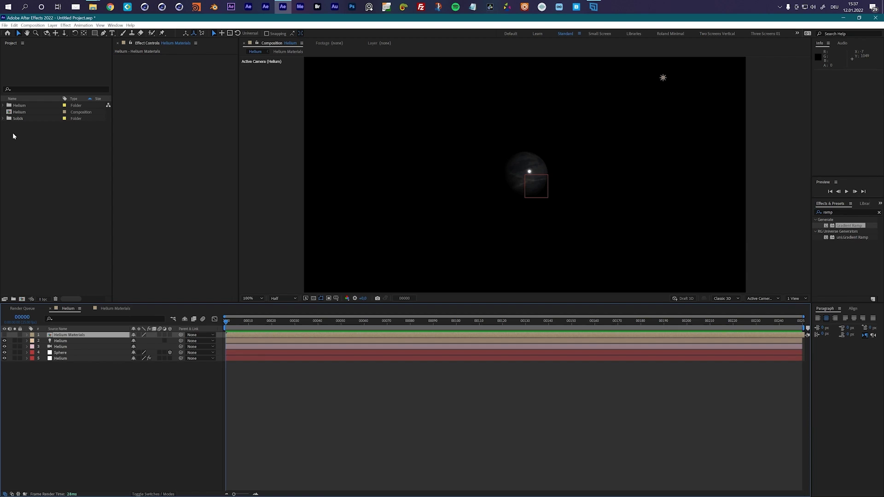
left_click(3, 106)
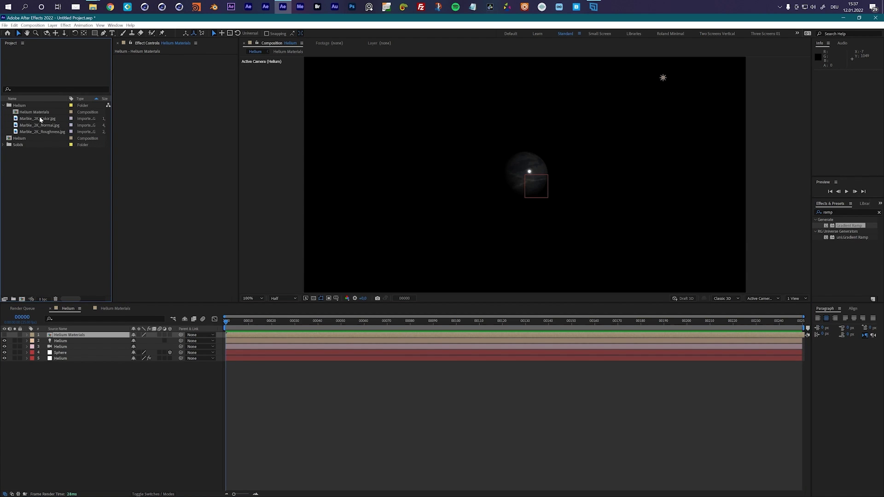
Check the primitive types of the Helium solid's Sphere effect and enlarge the sphere to roughly the full frame height.
left_click(61, 359)
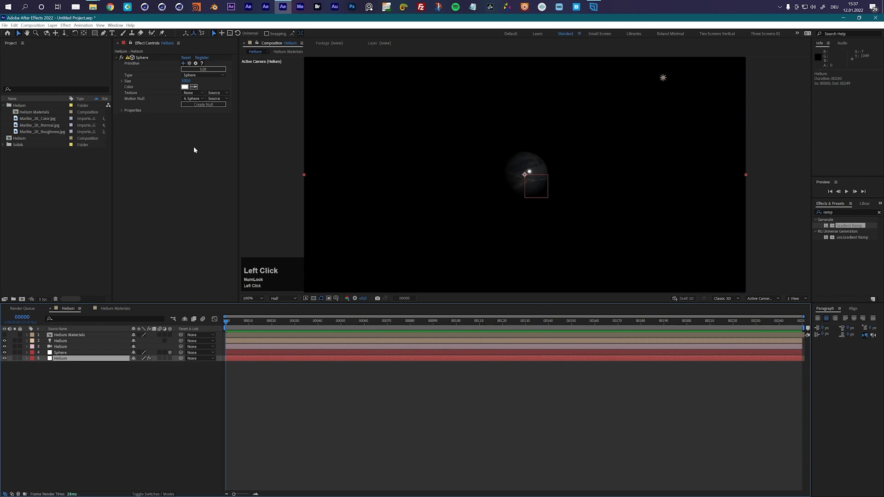
left_click(196, 76)
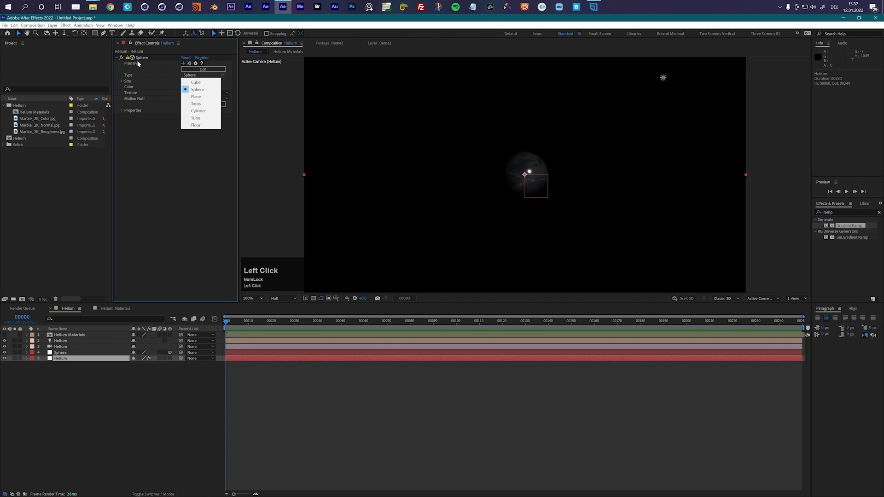
left_click(138, 148)
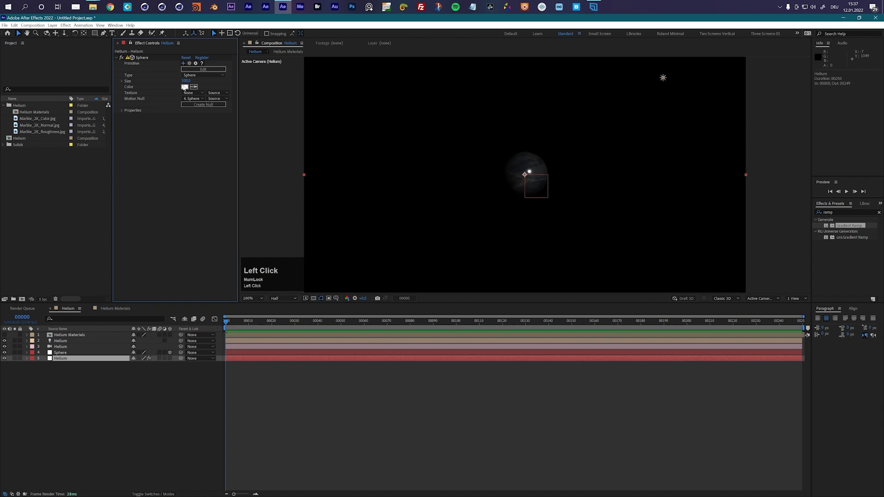
mouse_move(186, 83)
left_mouse_down()
mouse_move(212, 82)
mouse_move(197, 80)
left_mouse_up()
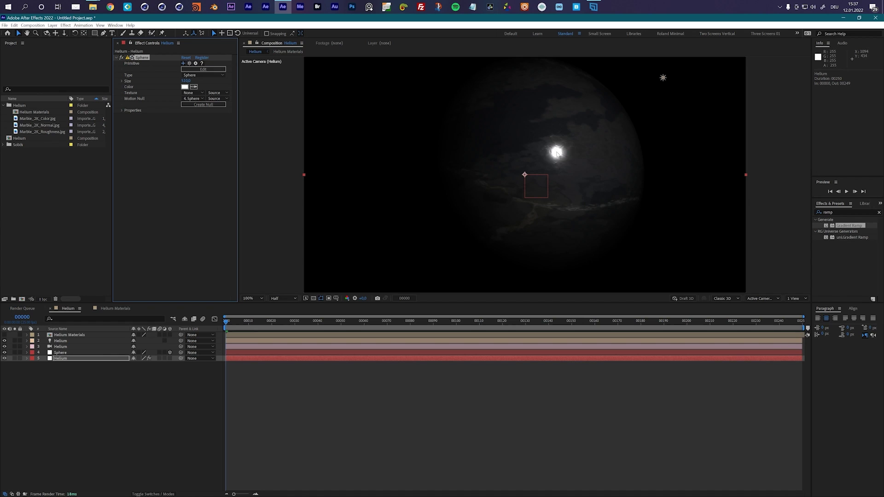
Try red CA1010 as the sphere's color and set it back to white.
left_click(185, 87)
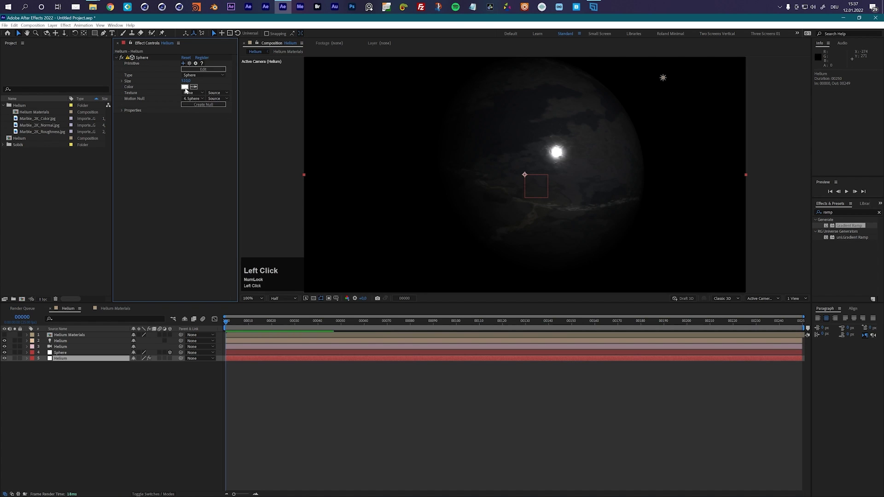
left_click(188, 151)
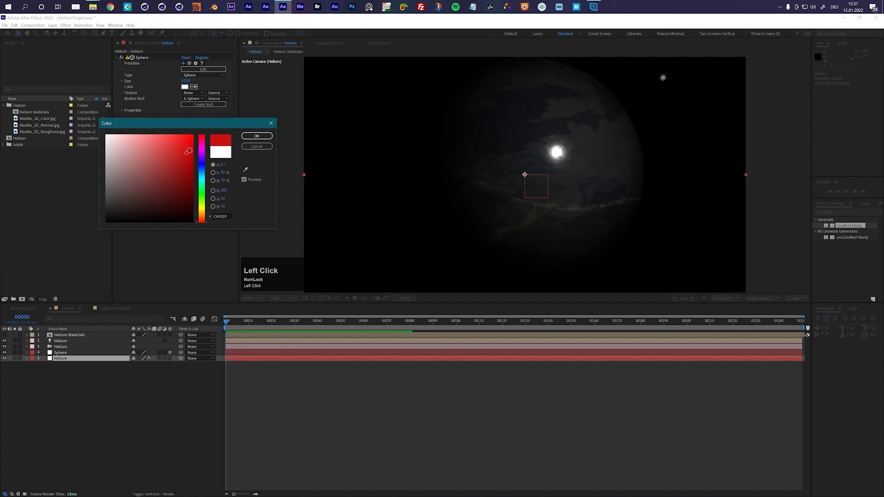
left_click(257, 136)
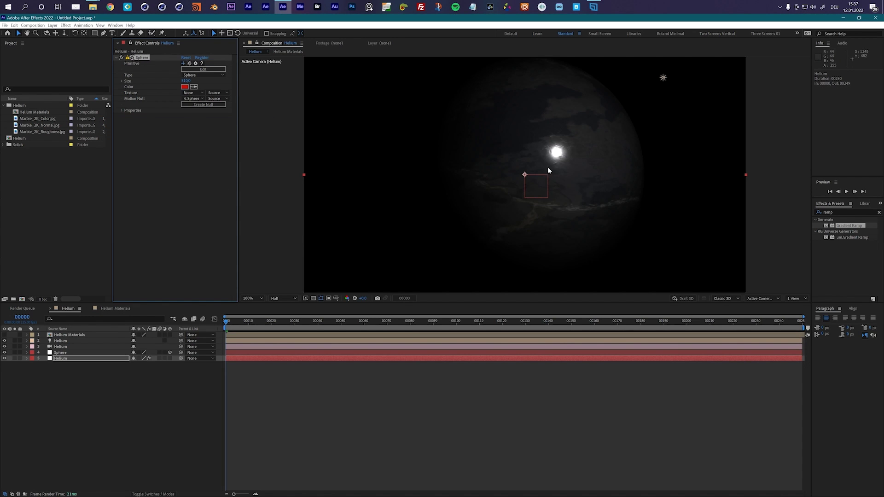
left_click(185, 87)
left_click(107, 136)
left_click(256, 136)
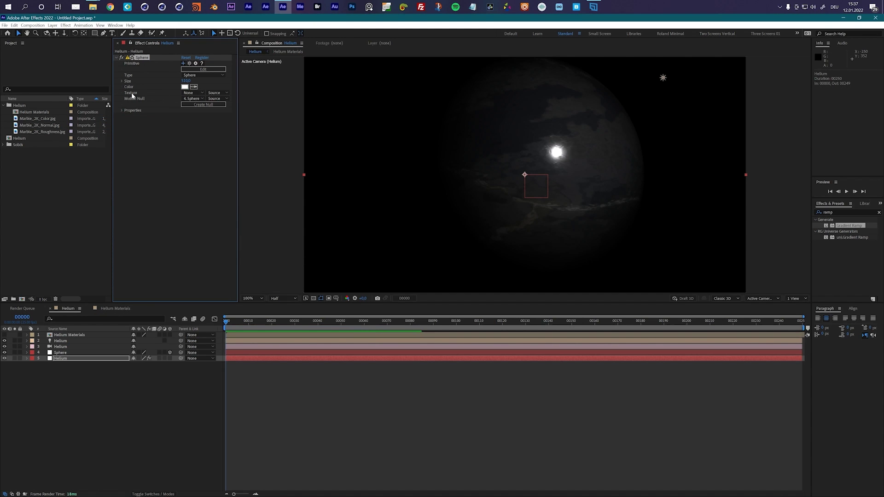
Check the Sphere effect's texture layer choices and the null layer assigned as its motion null.
left_click(188, 94)
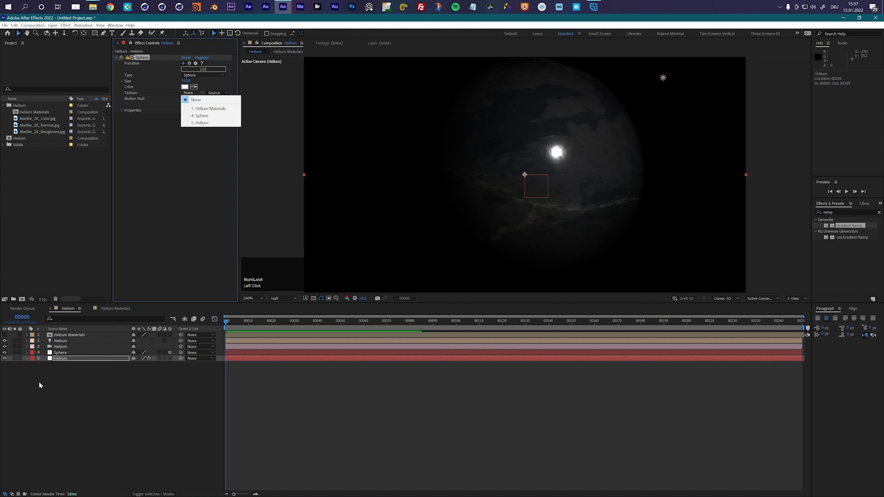
left_click(190, 115)
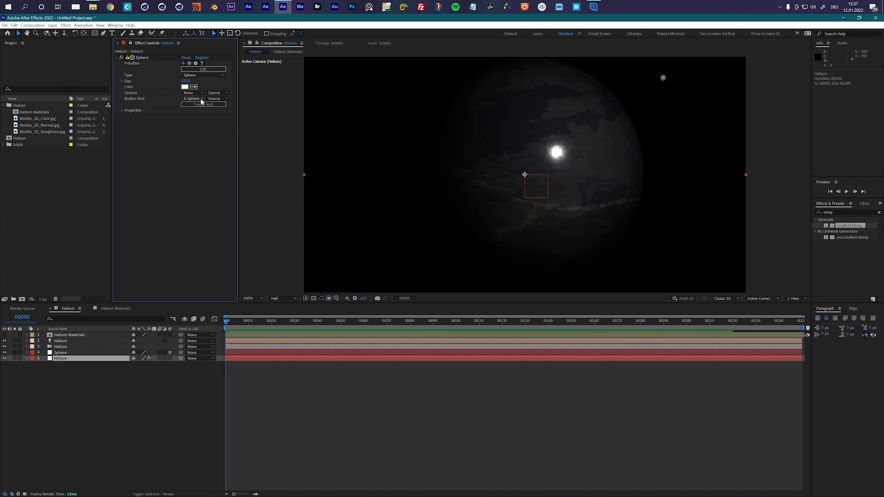
left_click(66, 353)
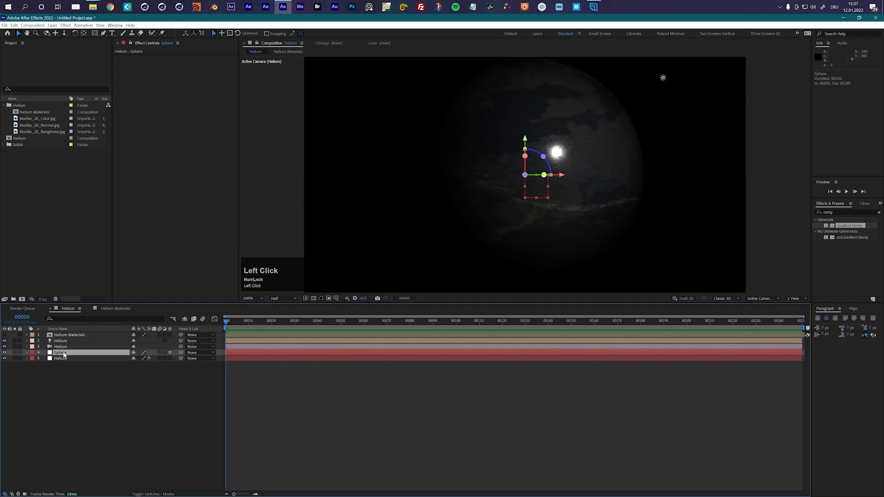
left_click(65, 358)
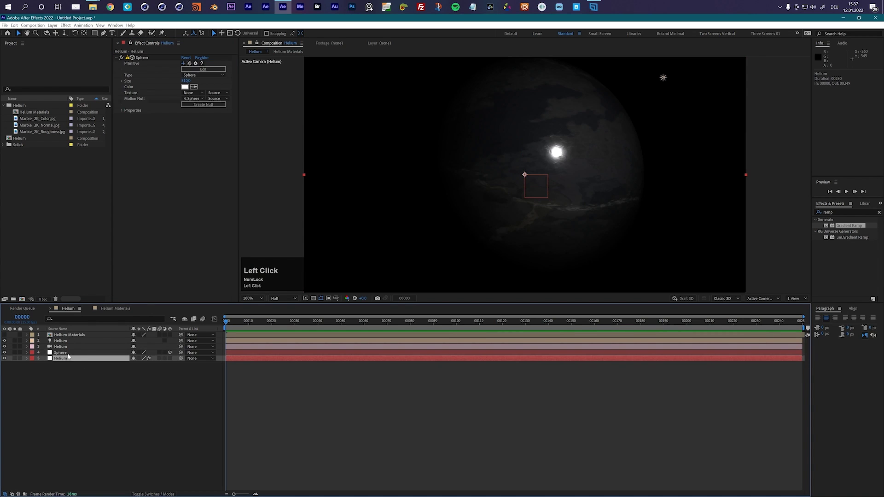
left_click(190, 104)
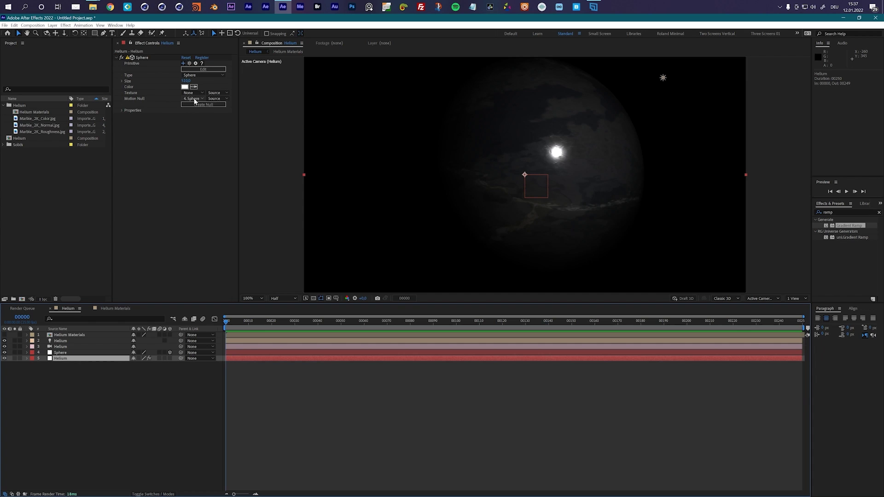
Set Texture Repeat X and Y to 2 in the Sphere effect's properties.
left_click(121, 110)
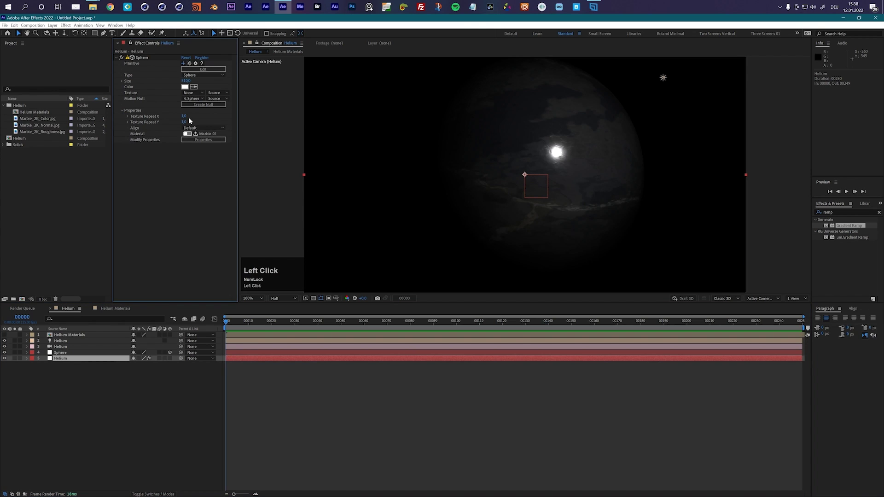
left_click(185, 117)
type("2")
key("Tab")
type("2")
left_click(179, 206)
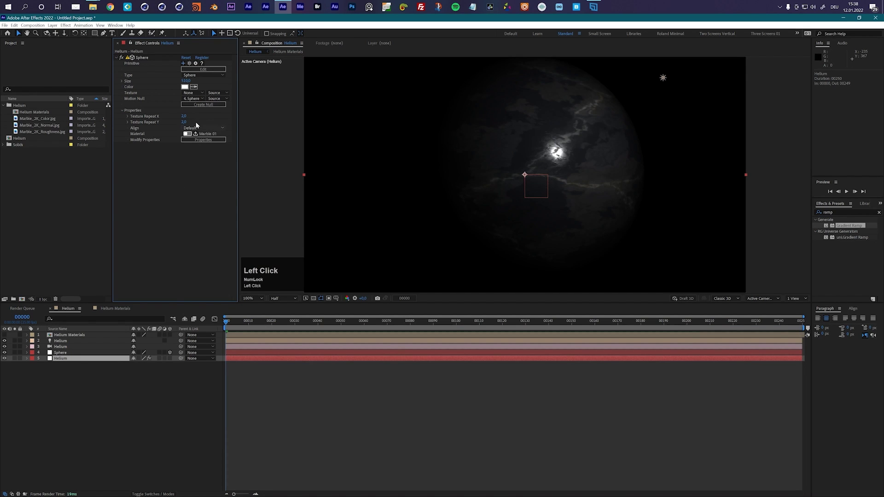
Increase the sphere's Texture Repeat X and Y to 3.
left_click(184, 118)
type("3")
key("Tab")
type("3")
left_click(191, 185)
Reset the sphere's Texture Repeat X and Y to 1.
left_click(183, 116)
type("1")
left_click(184, 122)
type("1")
left_click(202, 184)
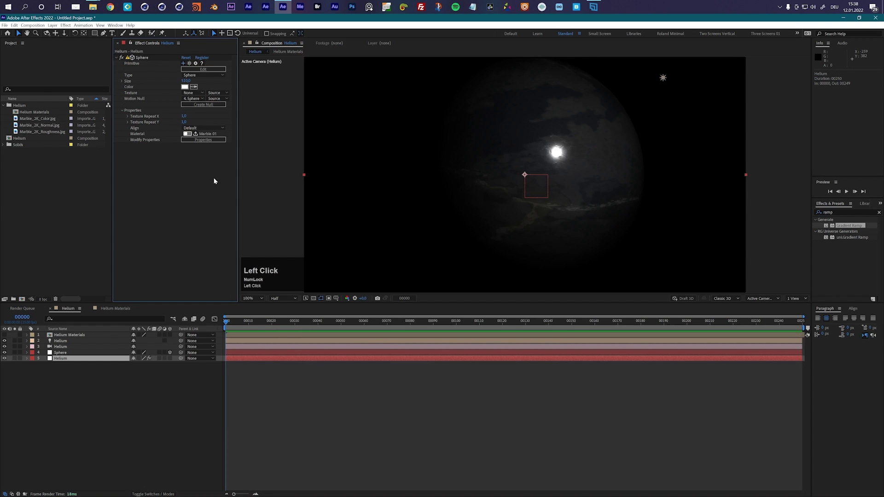
Try the Down and Up alignments for the sphere and restore the Default alignment.
left_click(195, 128)
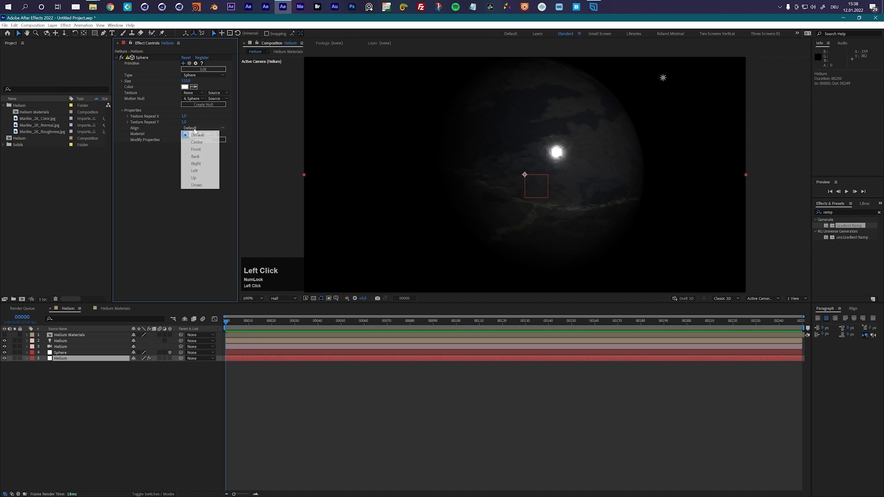
left_click(209, 186)
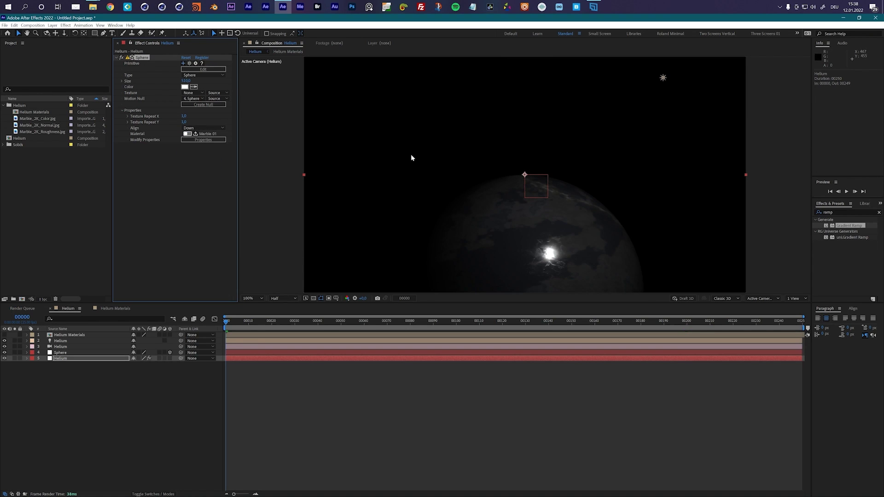
left_click(211, 131)
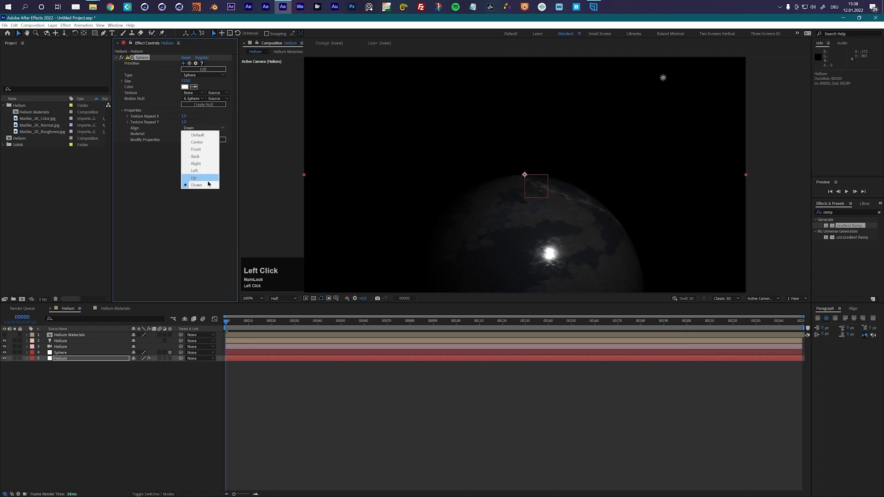
left_click(196, 178)
left_click(195, 131)
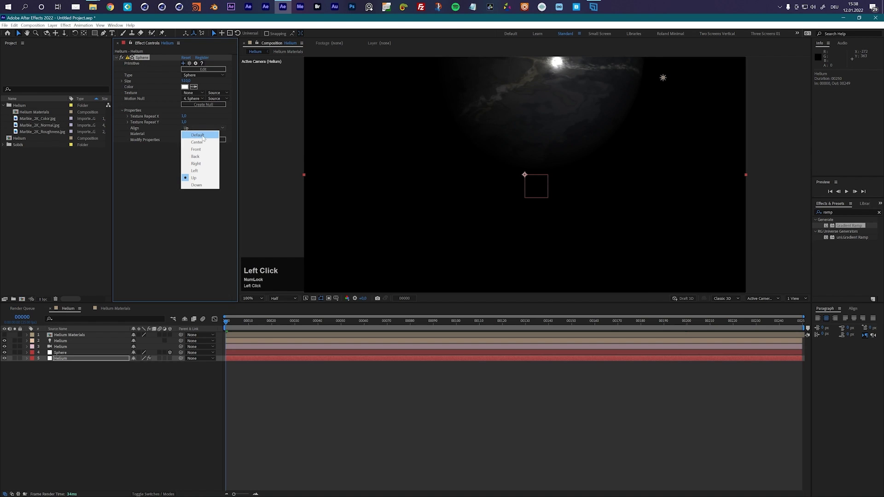
left_click(196, 142)
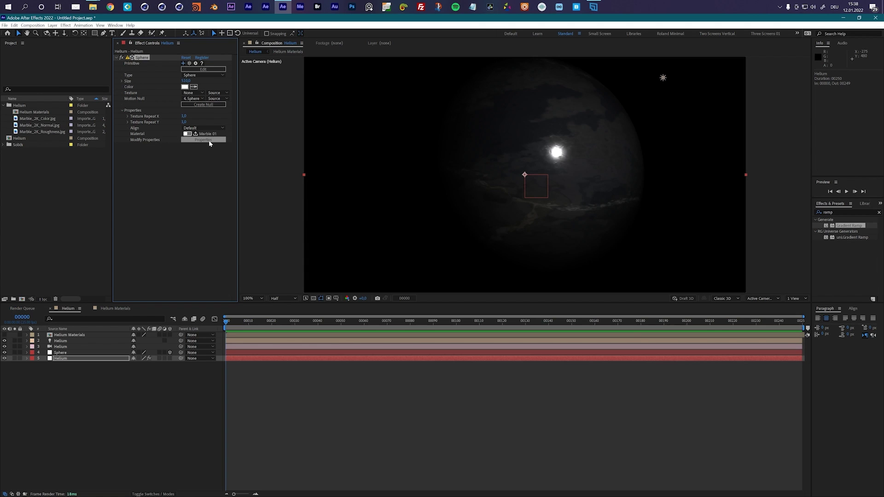
Set the sphere's Size to 100.
left_click(197, 141)
left_click(186, 80)
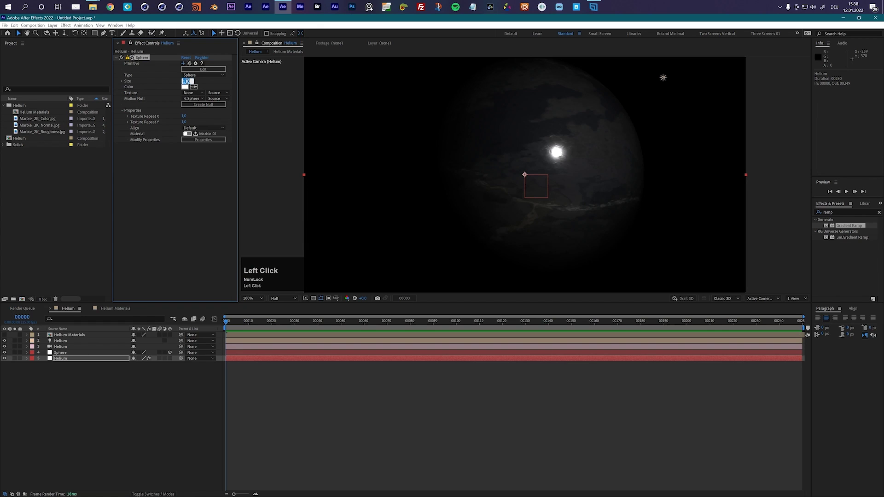
type("1")
key("Return")
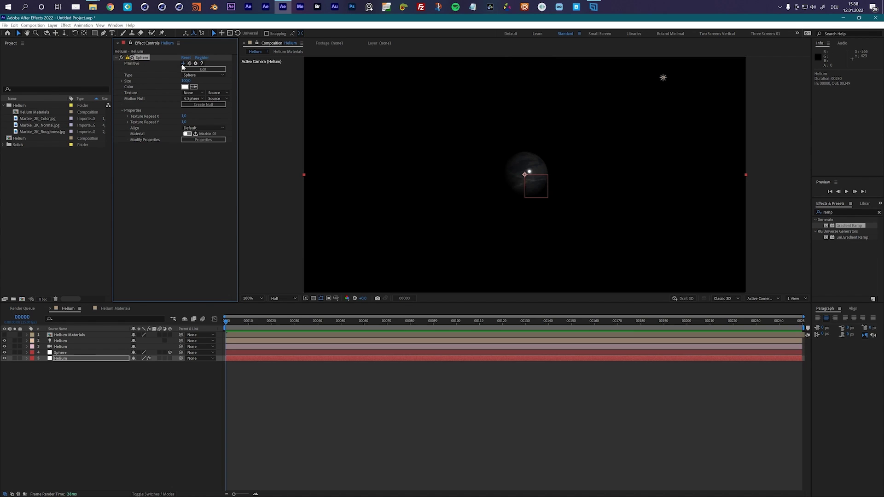
left_click(52, 25)
mouse_move(65, 25)
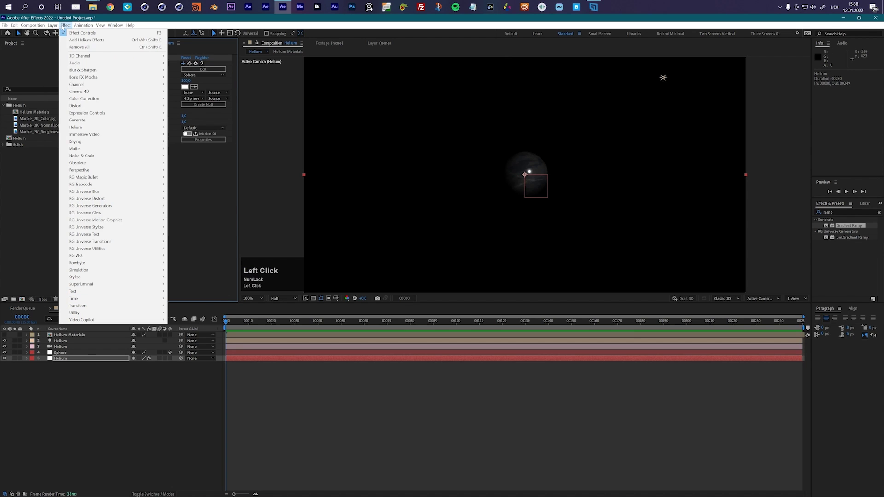
mouse_move(152, 128)
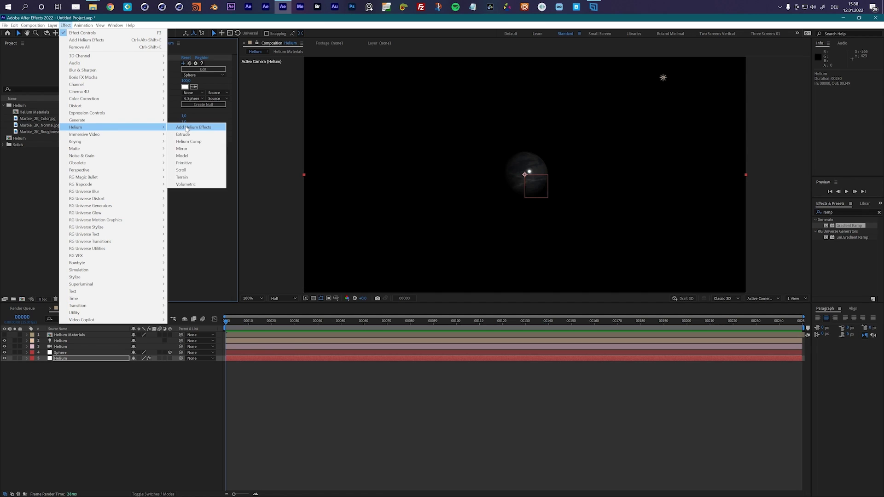
left_click(214, 165)
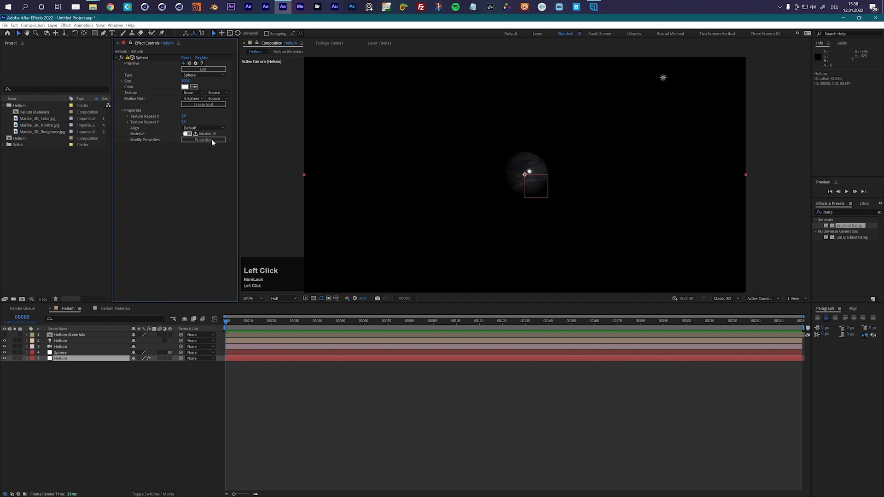
Add a Floor primitive from the Helium Primitives presets to the Helium layer.
left_click(184, 64)
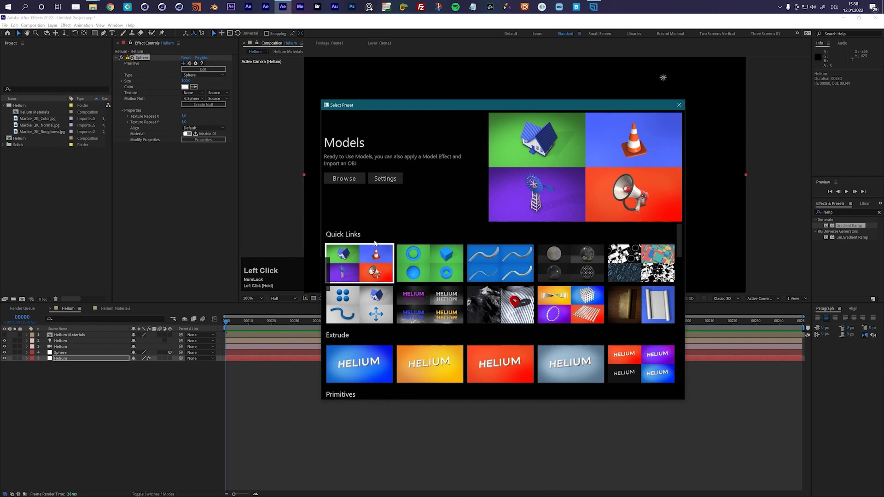
left_click(432, 258)
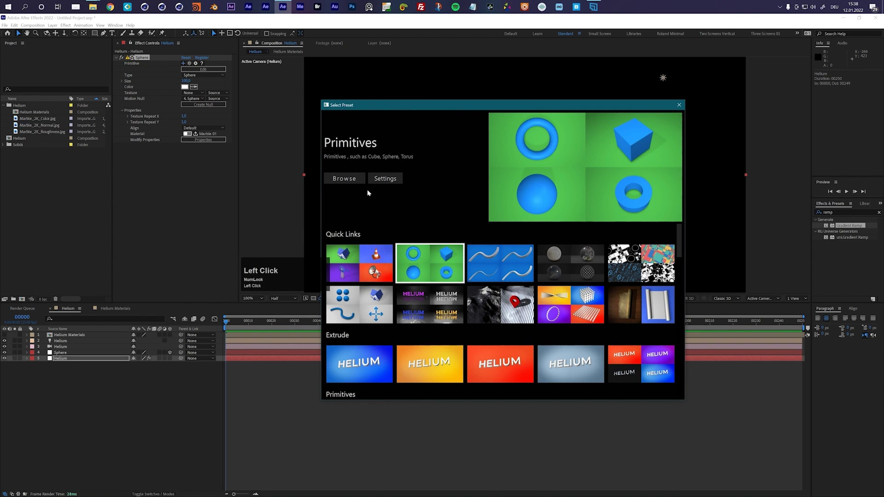
left_click(351, 181)
left_click(566, 249)
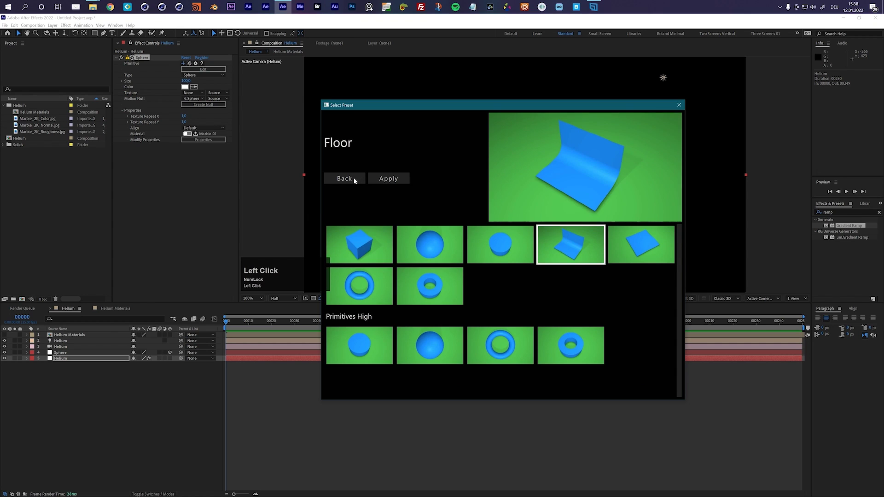
left_click(396, 179)
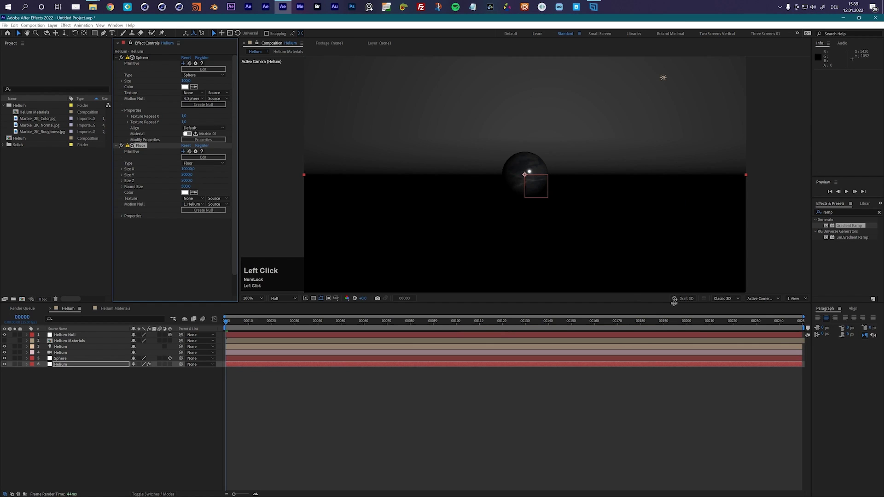
Switch the composition to Custom View 1 and pull the view back to frame the floor from an elevated angle.
left_click(763, 299)
left_click(768, 381)
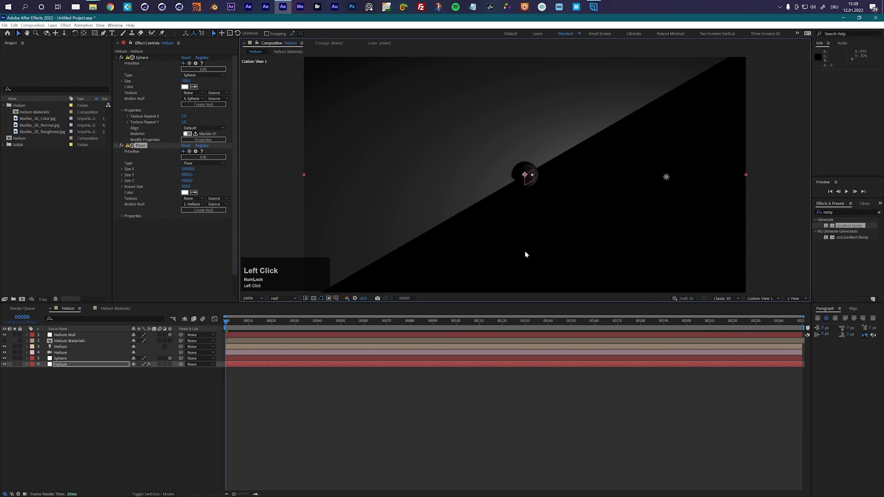
key("c")
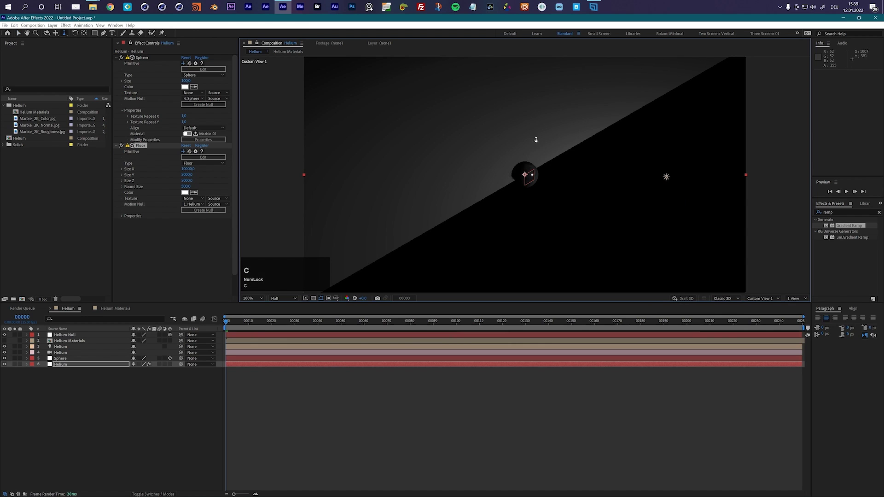
left_click_drag(493, 168, 670, 259)
left_click_drag(280, 264, 454, 190)
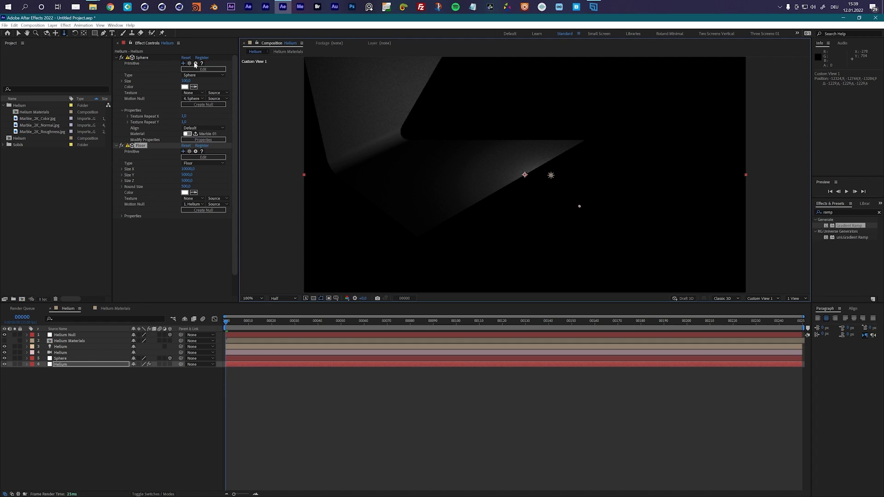
Set the far clipping distance to 45000 in Helium's render settings.
left_click(196, 64)
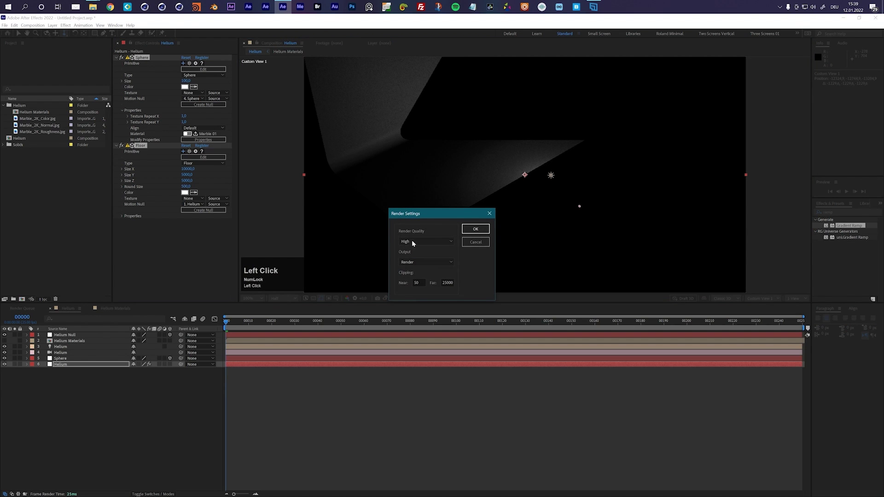
left_click(445, 283)
type("45")
left_click(478, 229)
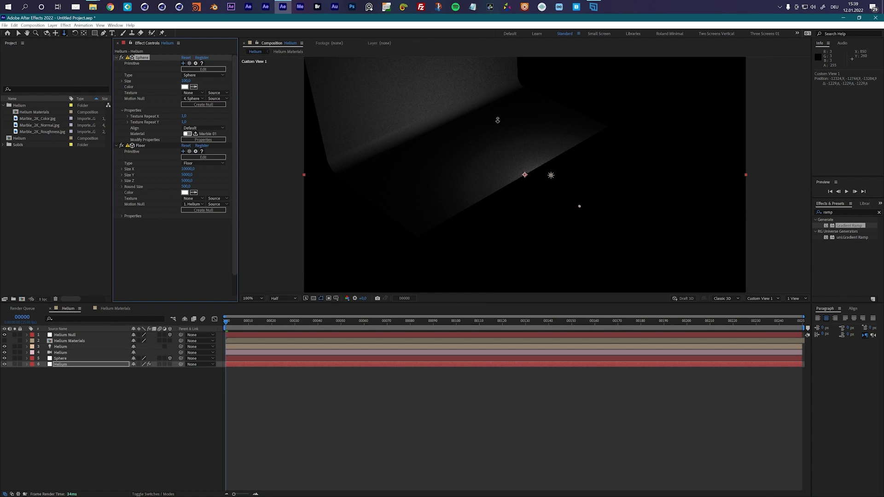
Try Higher render quality with Depth output in Helium's render settings.
left_click(195, 63)
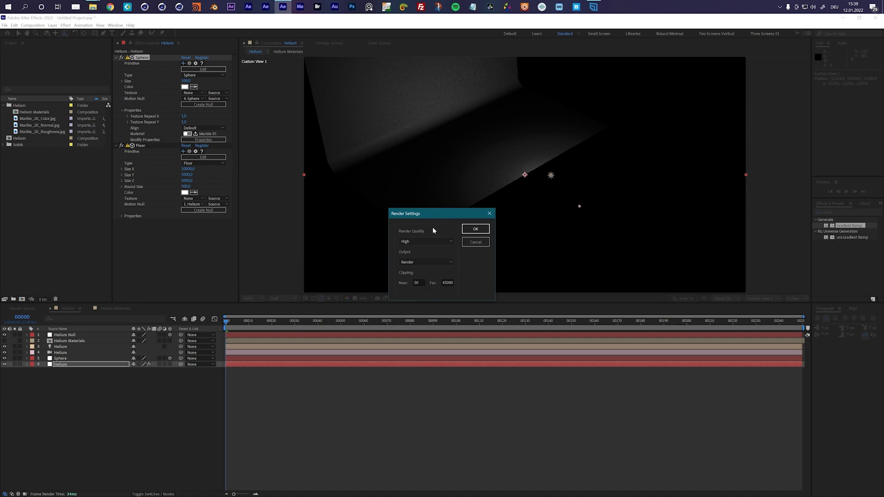
left_click(413, 240)
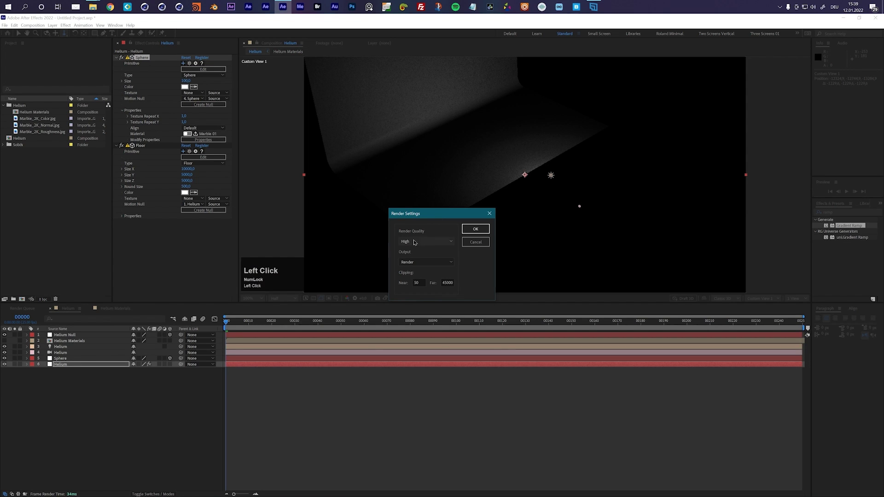
left_click(414, 250)
left_click(430, 240)
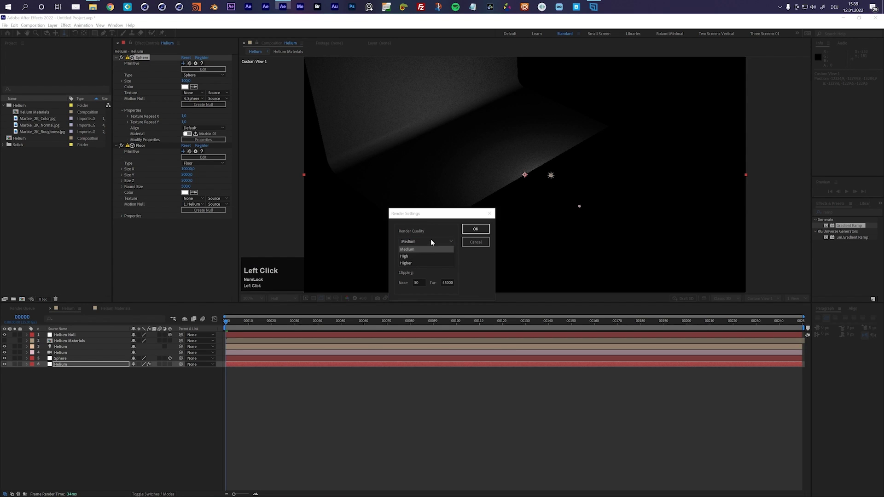
left_click(424, 263)
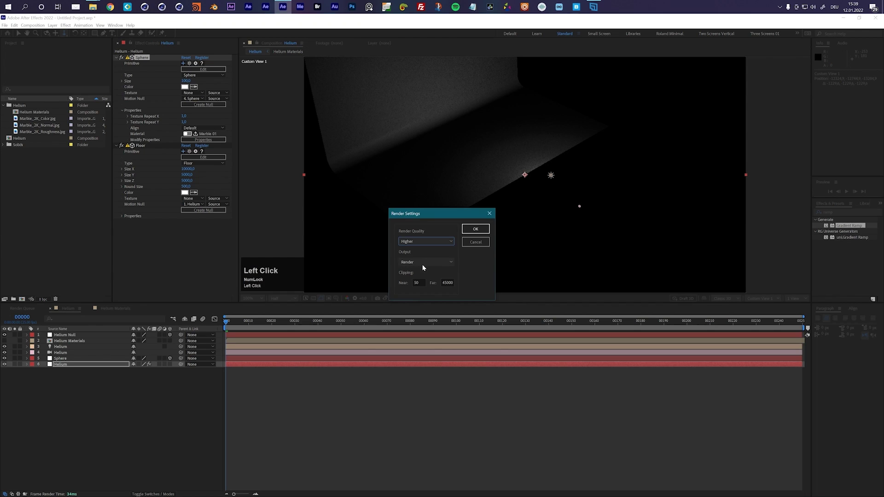
left_click(419, 263)
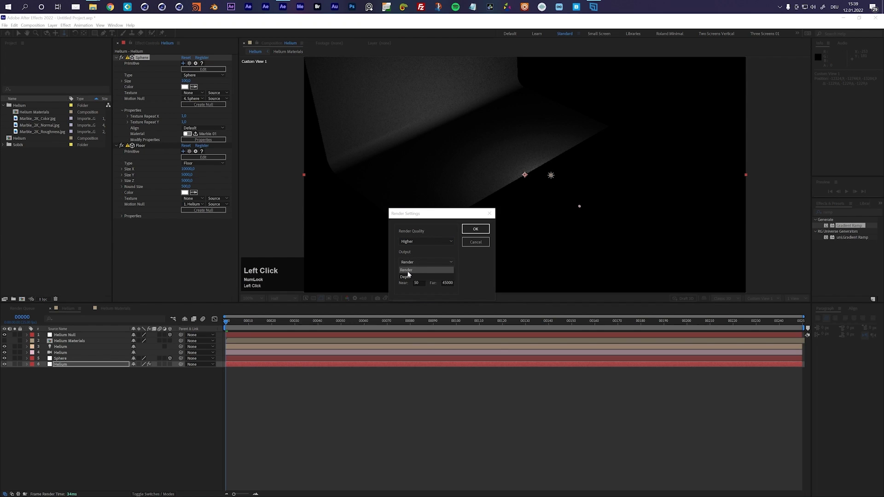
left_click(411, 277)
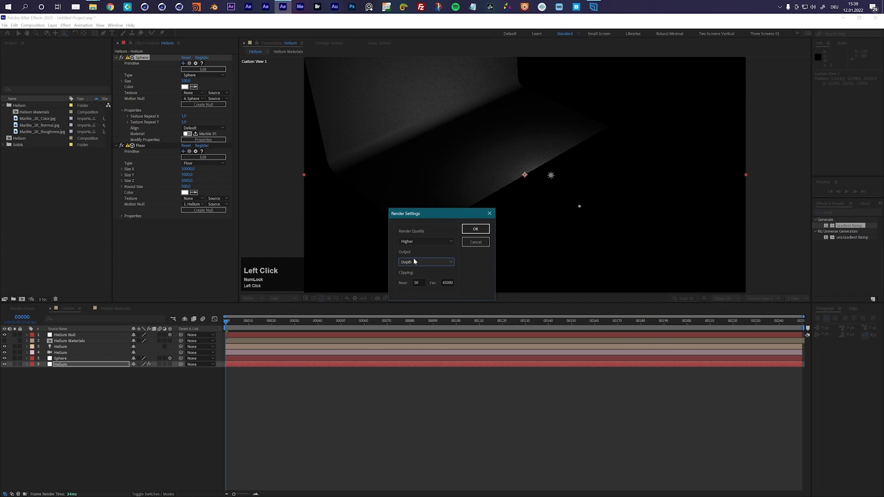
left_click(475, 228)
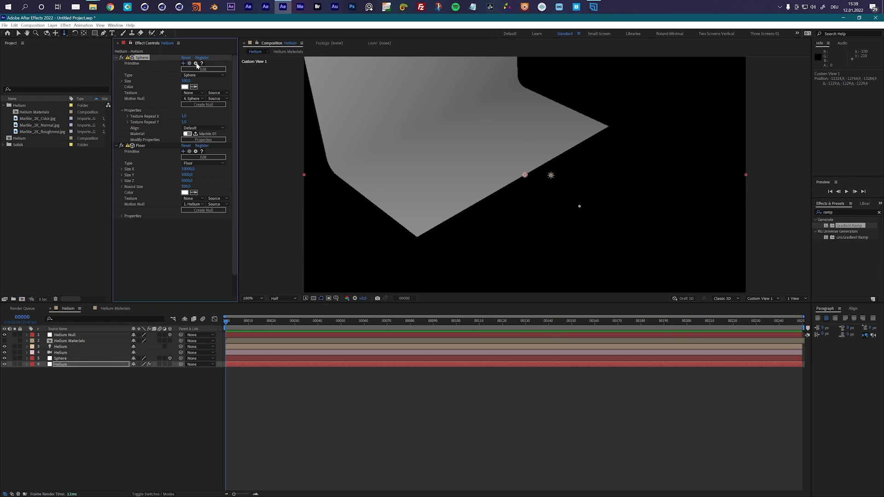
Restore Helium's output to Render and the render quality to High.
left_click(195, 64)
left_click(408, 259)
left_click(424, 271)
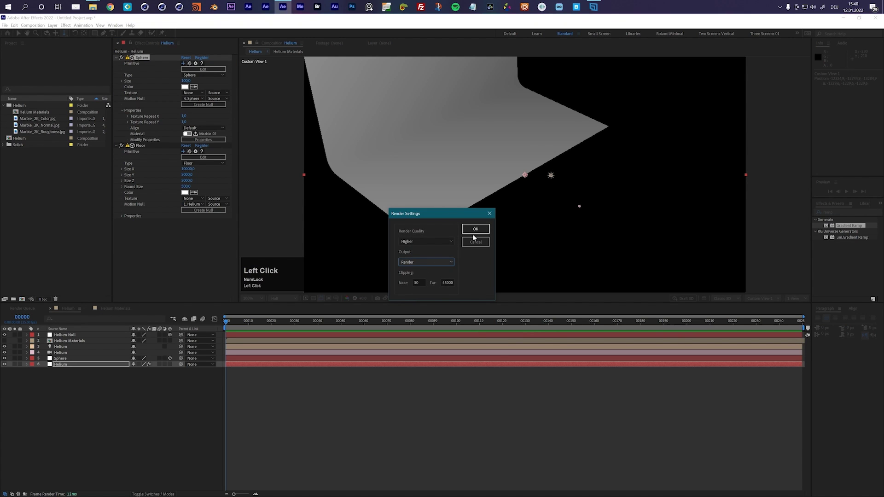
left_click(422, 241)
left_click(420, 254)
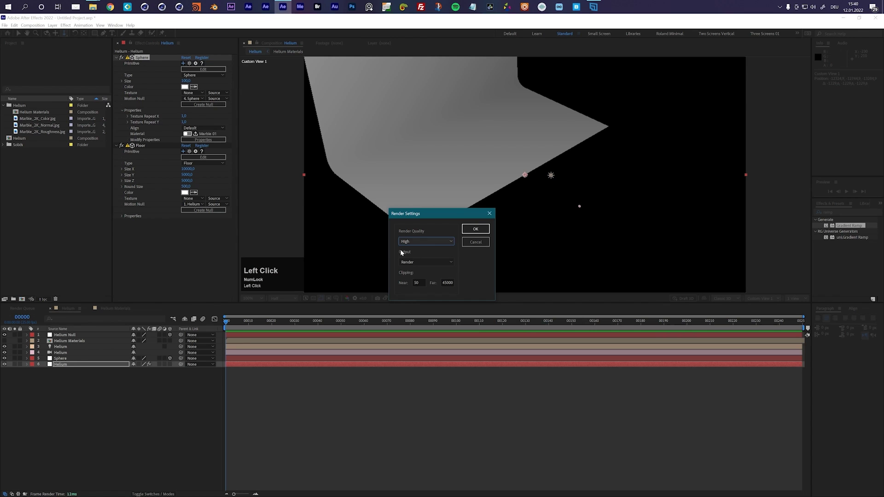
left_click(475, 230)
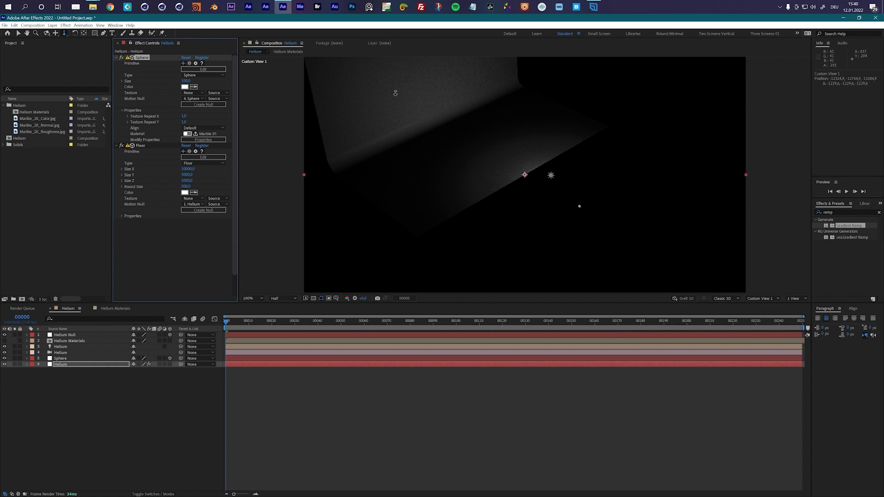
Try Full preview resolution for the composition to compare the noise and restore Half.
left_click(289, 298)
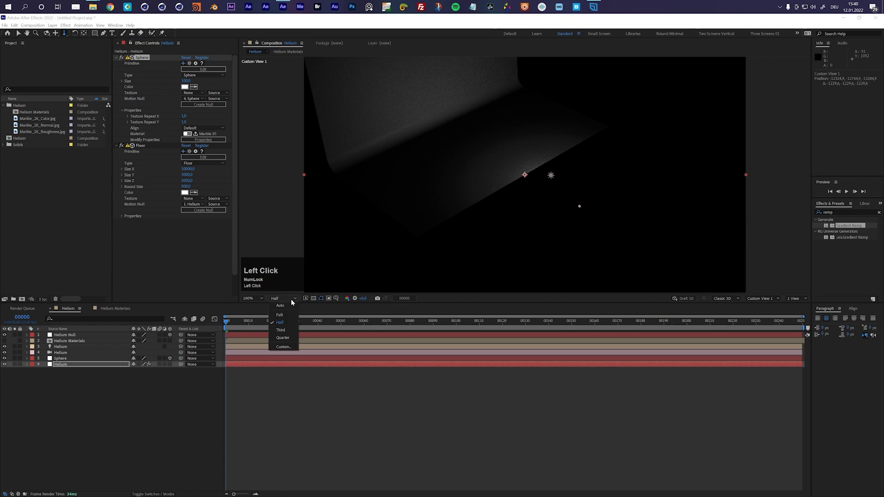
left_click(283, 322)
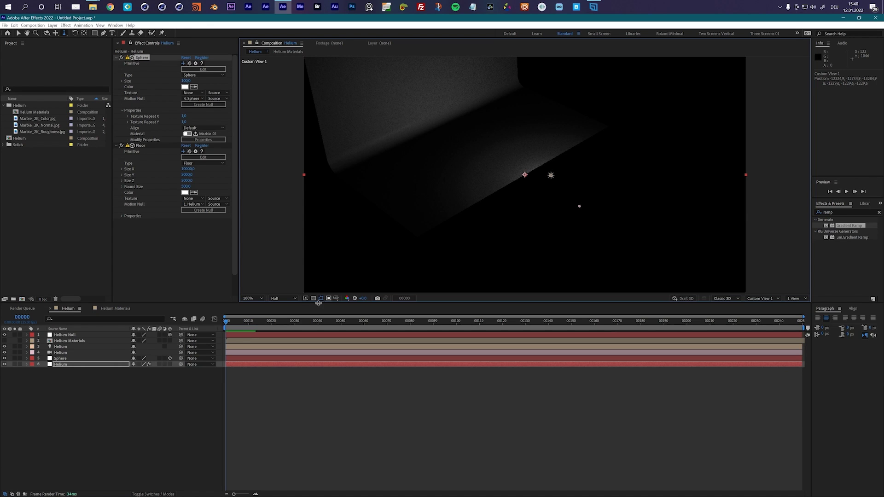
left_click(284, 298)
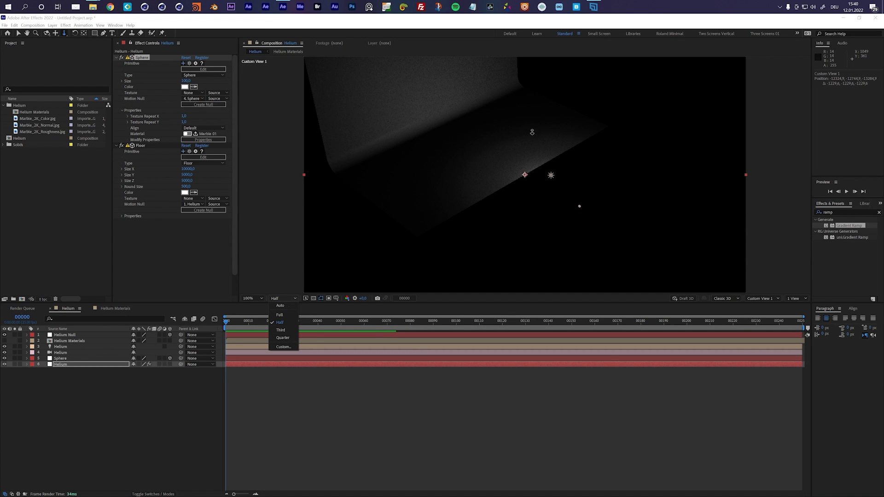
left_click(281, 315)
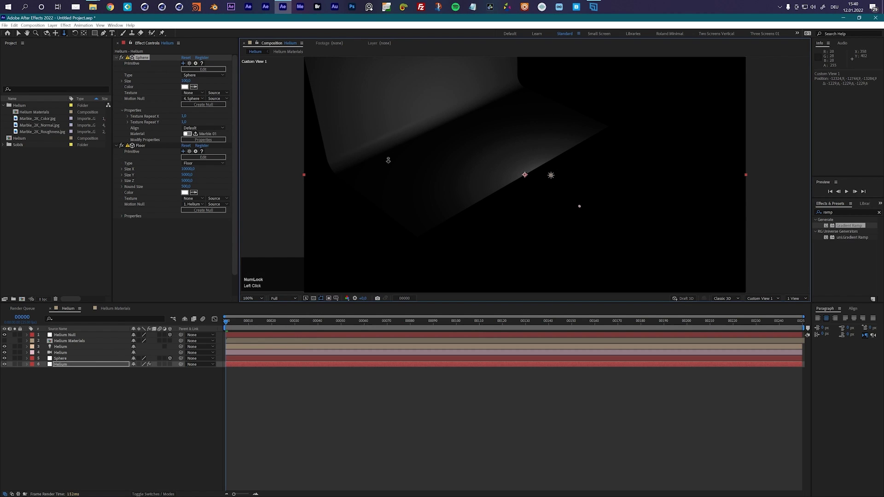
left_click(285, 299)
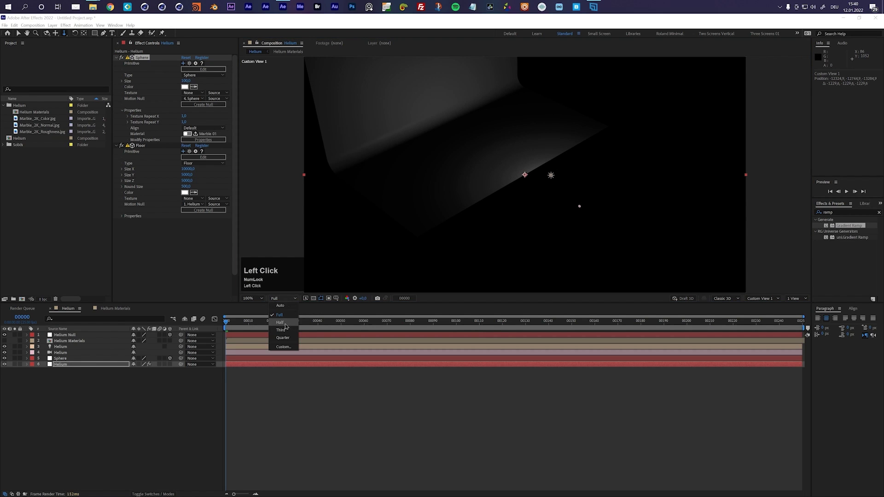
left_click(285, 324)
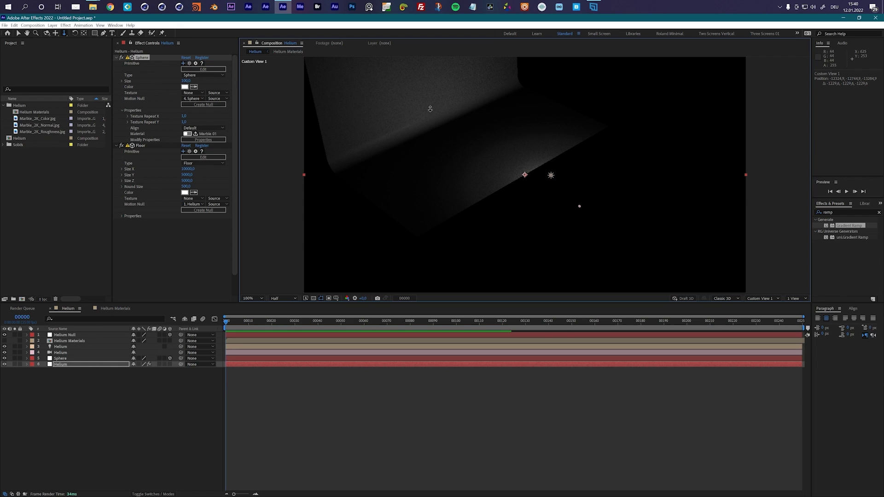
Rename the Helium Null layer to Floor and move it directly above the Sphere layer.
left_click(83, 336)
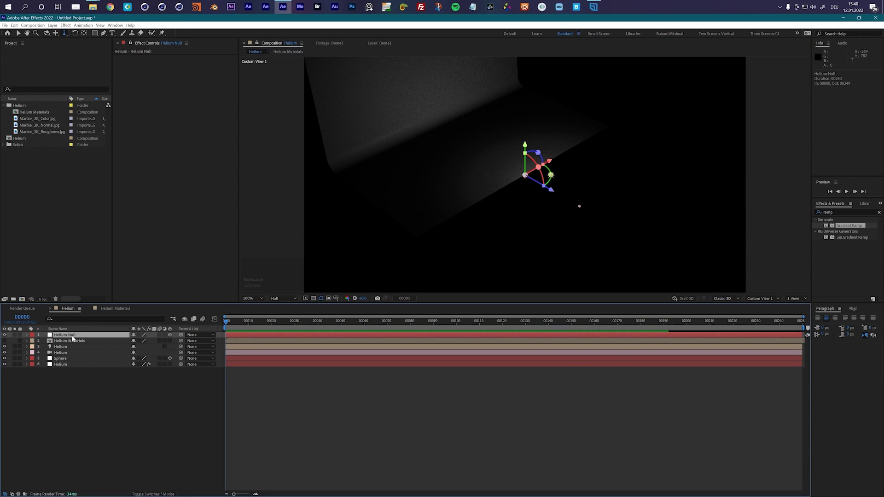
key("Return")
type("Floor")
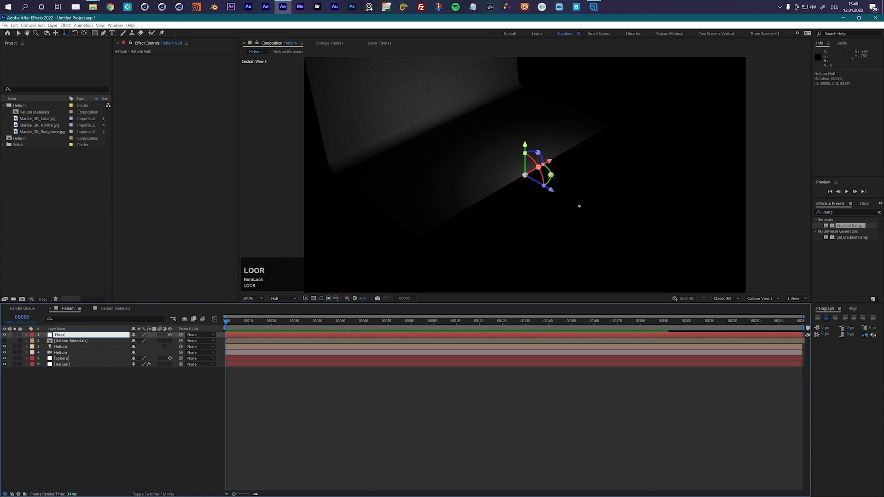
key("Return")
left_click_drag(73, 339, 63, 355)
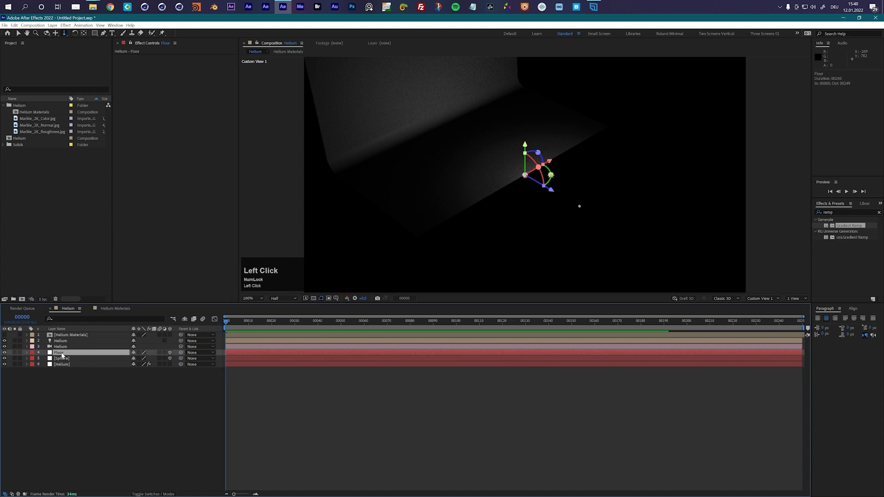
Reveal the Floor null's Position and shift it along Z to about -3200.
key("p")
left_click_drag(168, 359, 9, 388)
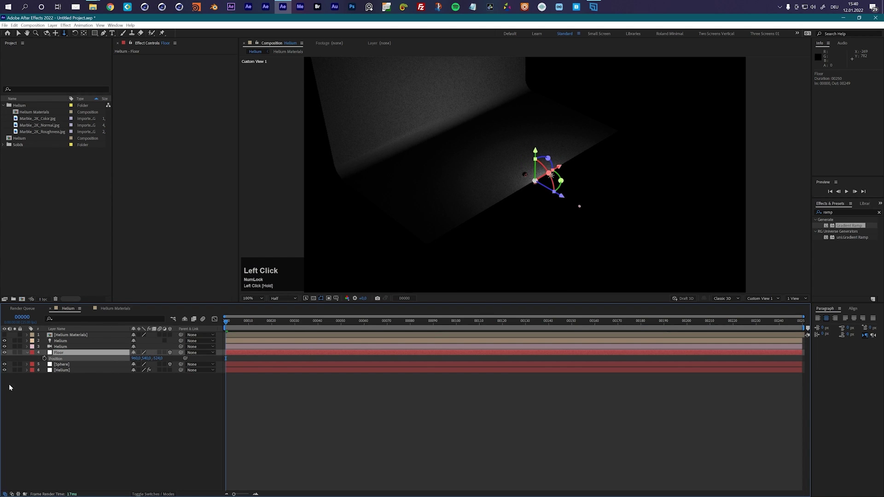
left_click_drag(158, 359, 62, 360)
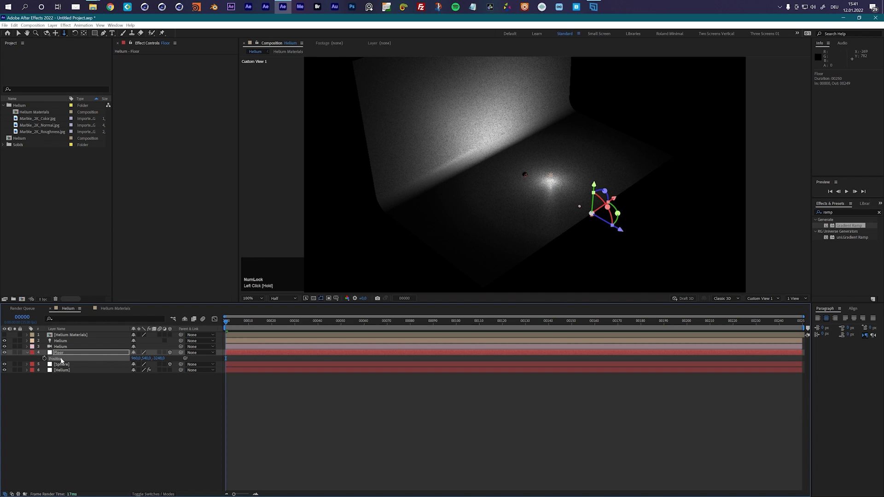
Reduce the Floor primitive's Size X to about 6900 and Size Y to about 2400.
left_click(63, 370)
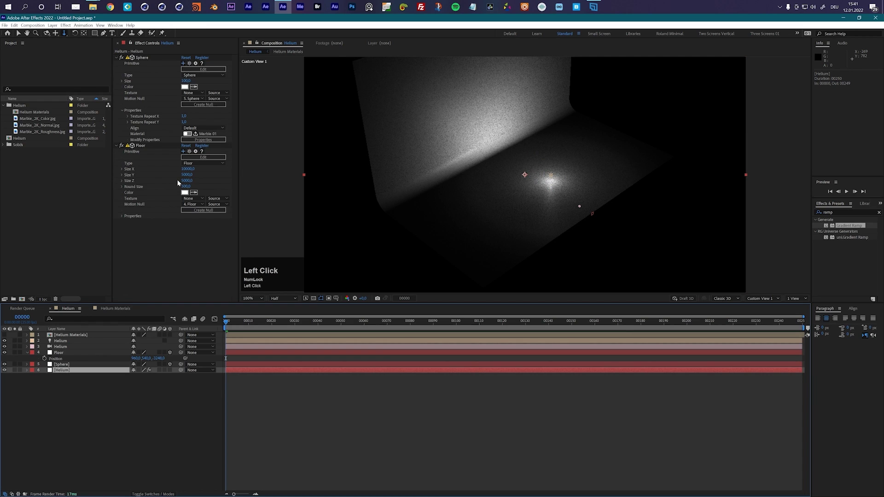
left_click_drag(186, 169, 179, 175)
Switch the composition to the Active Camera view and lower the Floor null to a Y position of about 641.
left_click(764, 299)
left_click(770, 306)
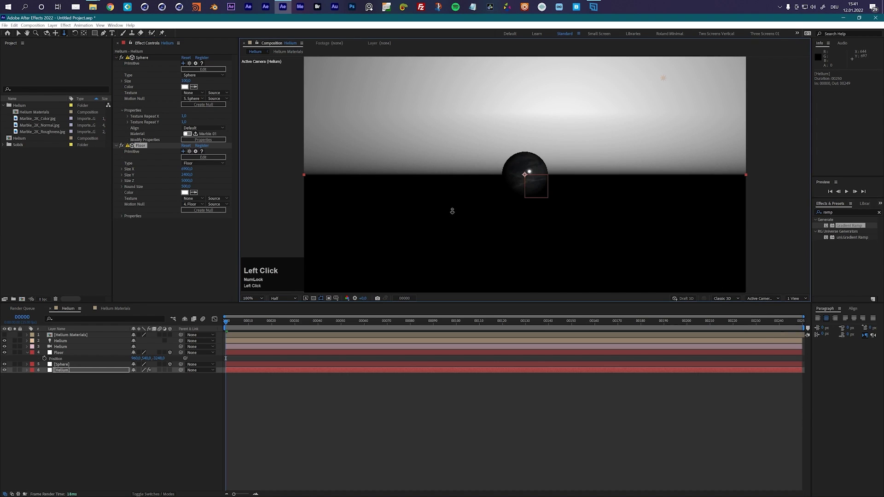
left_click_drag(145, 362, 191, 353)
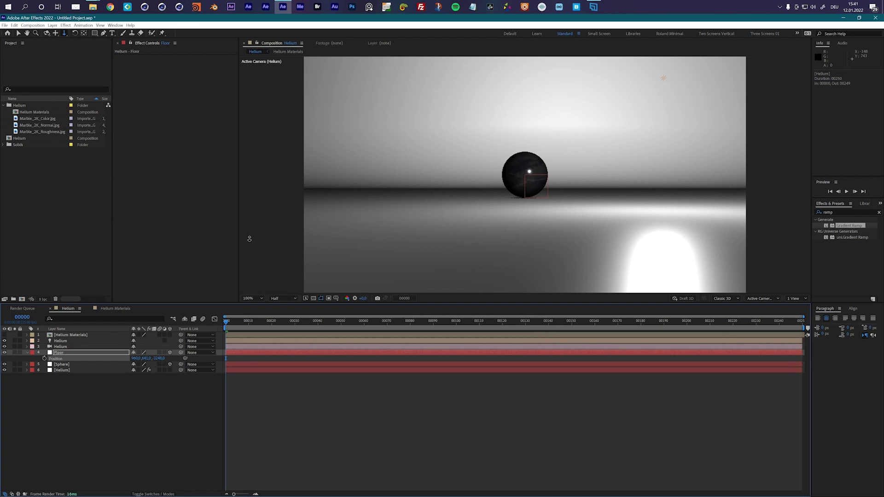
Apply the Concrete 04 material preset to the Floor primitive.
left_click(74, 370)
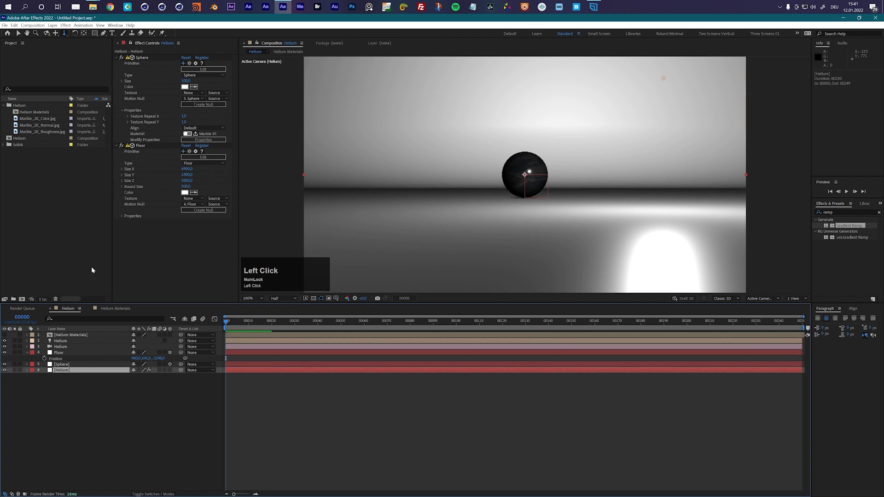
left_click(197, 158)
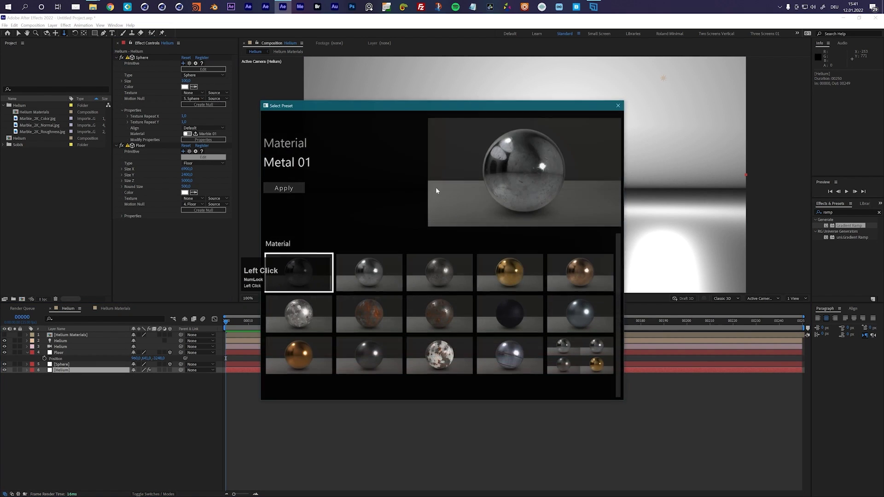
left_click(594, 344)
left_click(284, 188)
left_click_drag(448, 106, 513, 101)
left_click_drag(681, 239, 686, 255)
left_click(586, 304)
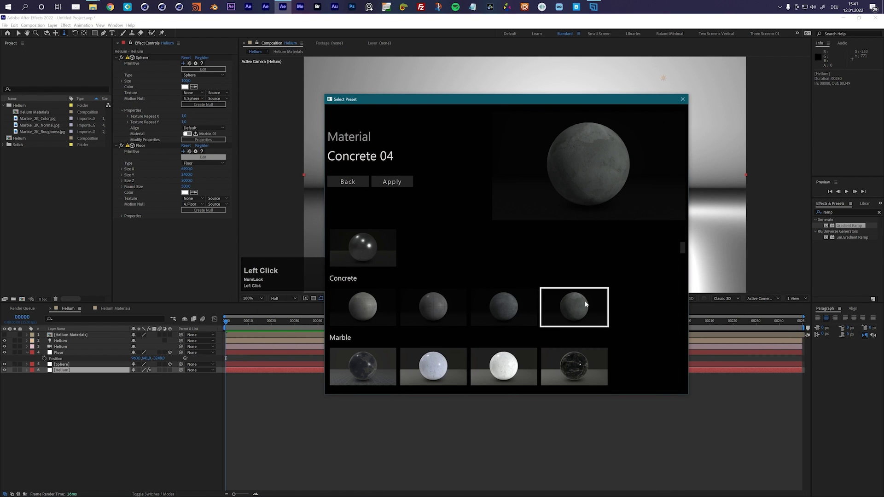
left_click(385, 183)
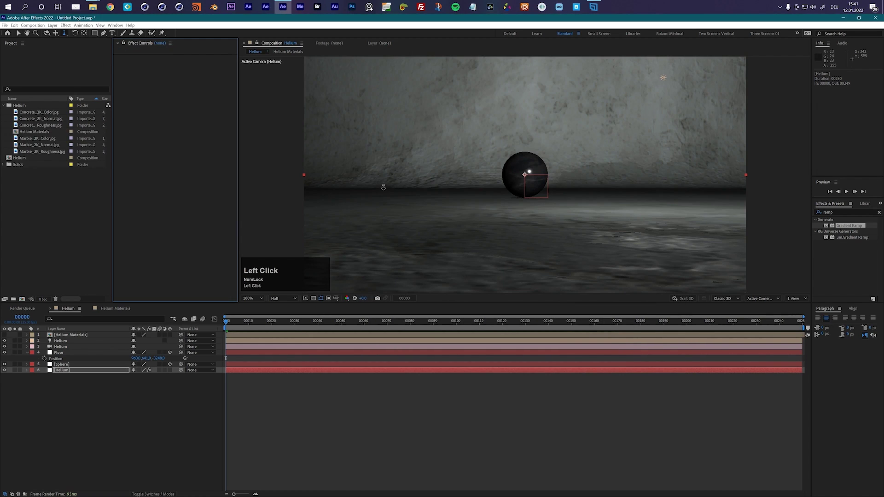
Set the Floor primitive's Texture Repeat X and Texture Repeat Y to 2,5 in its properties.
left_click(65, 371)
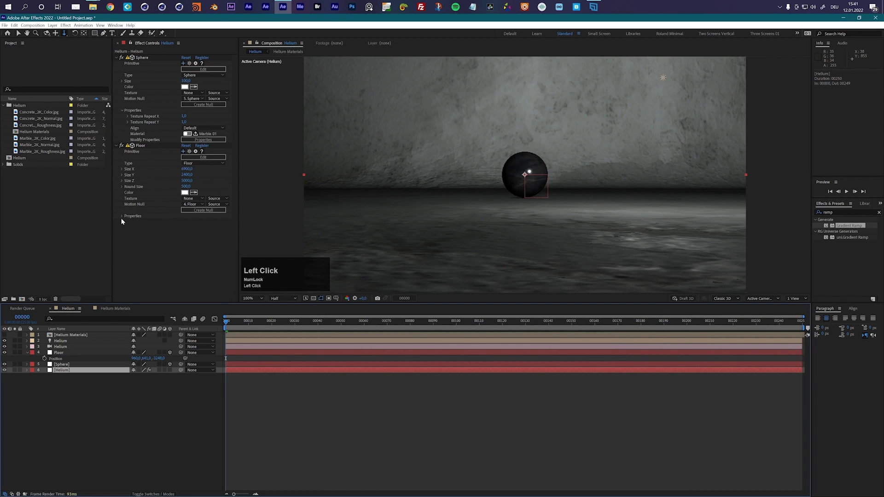
left_click(122, 217)
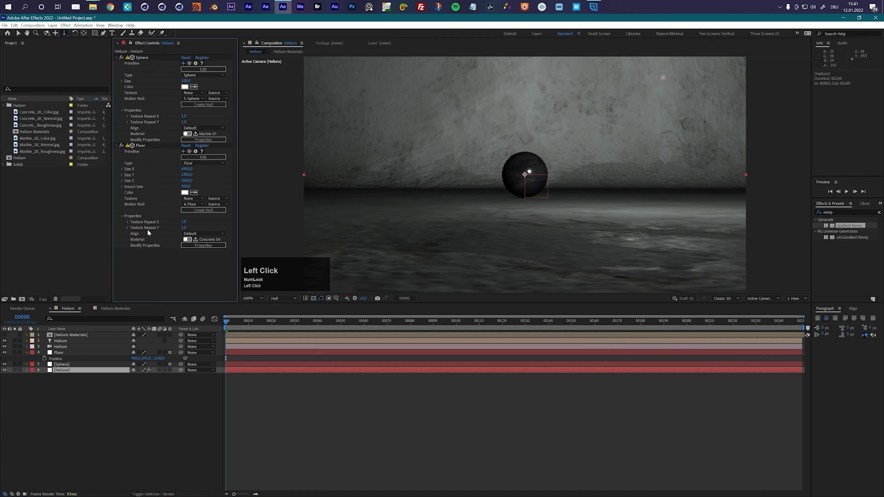
left_click(183, 222)
type("2")
left_click(184, 228)
type("3")
left_click(213, 220)
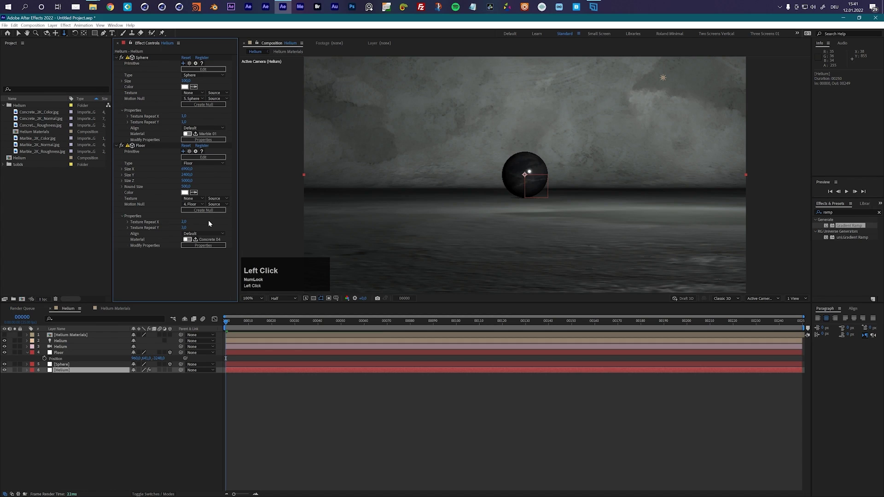
left_click(183, 222)
type("2,3")
left_click(185, 228)
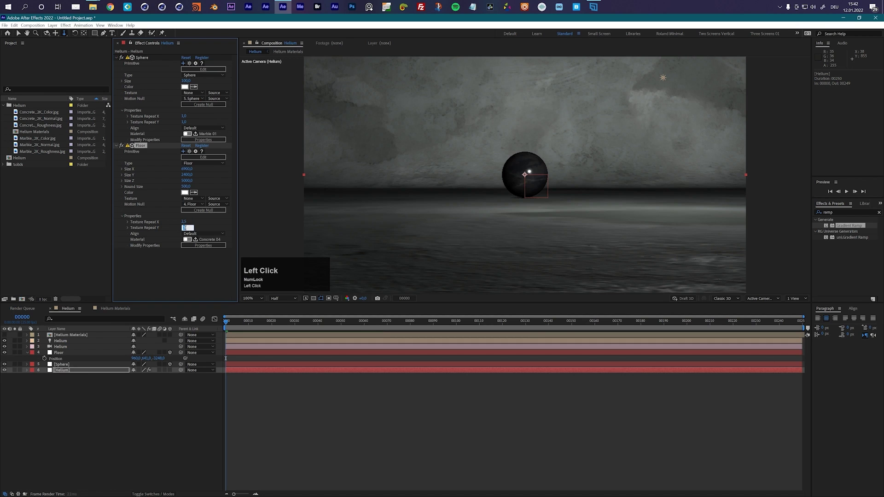
type("2,5")
key("Return")
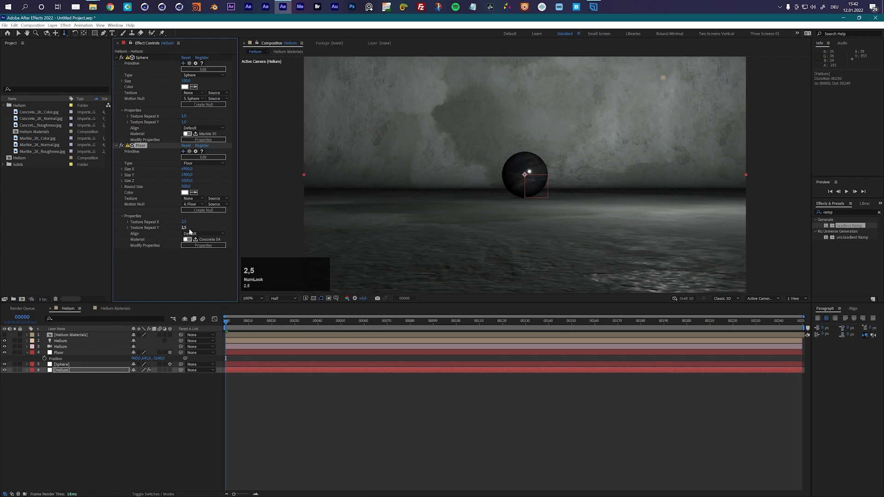
left_click(516, 378)
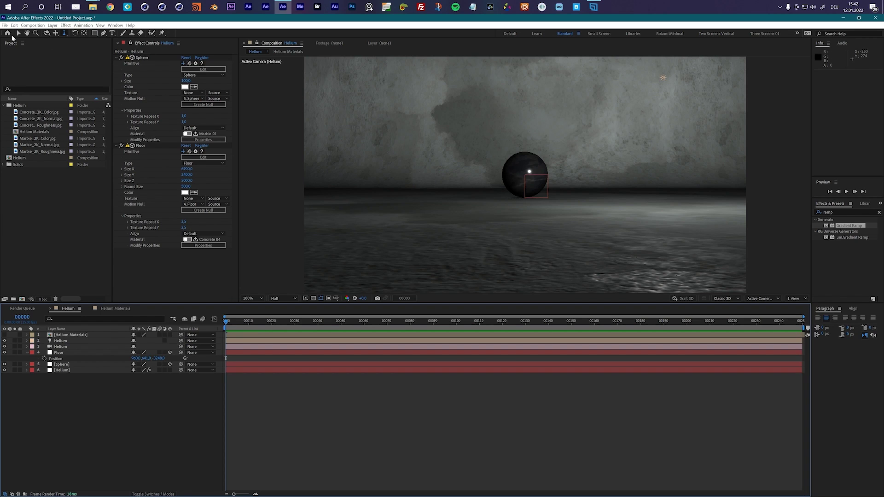
Add a Model effect from the Helium Tools preset collection to the Helium layer.
left_click(18, 33)
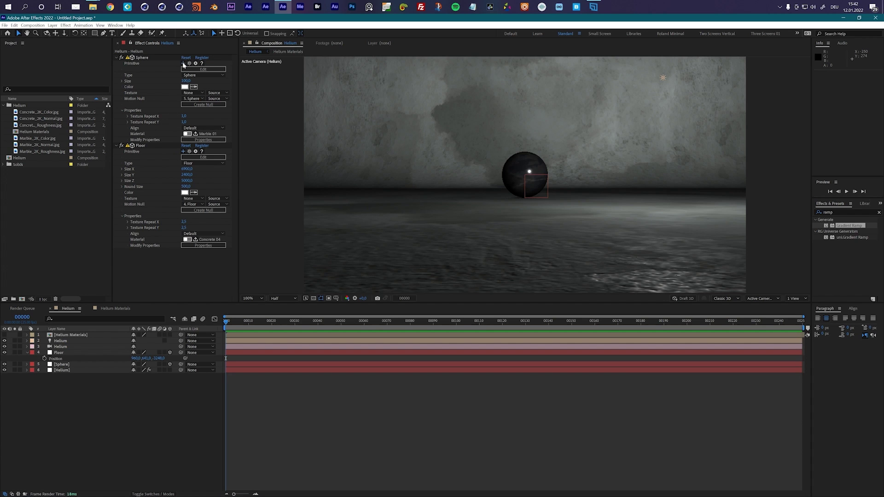
left_click(183, 152)
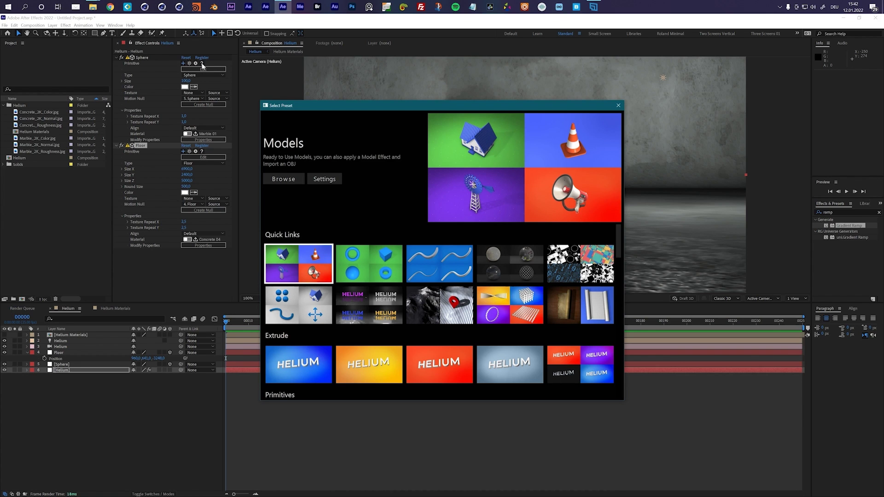
left_click_drag(344, 110, 428, 99)
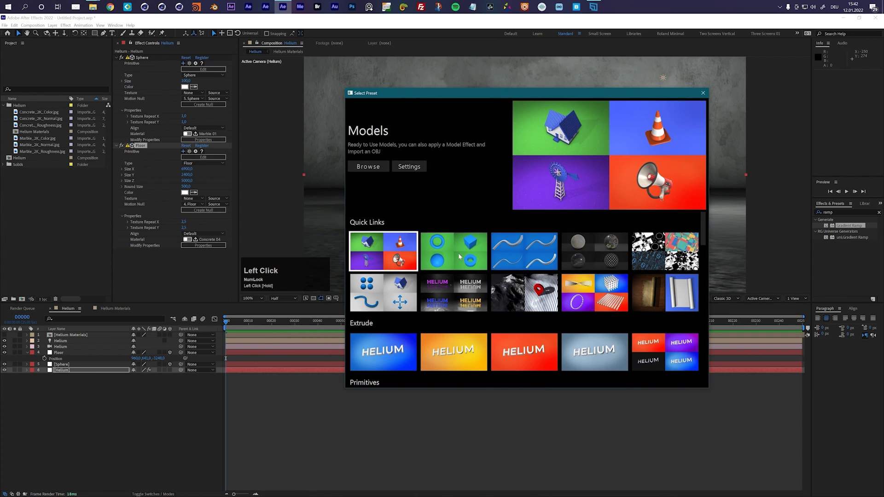
left_click(399, 291)
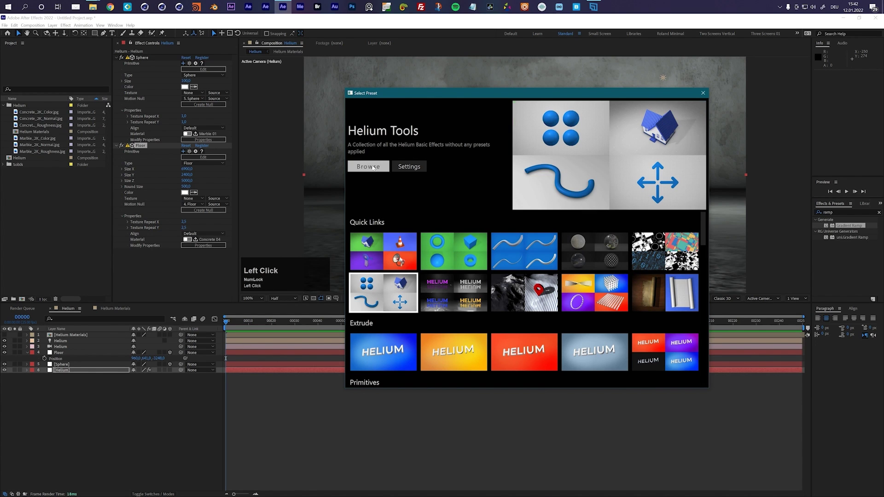
left_click(368, 167)
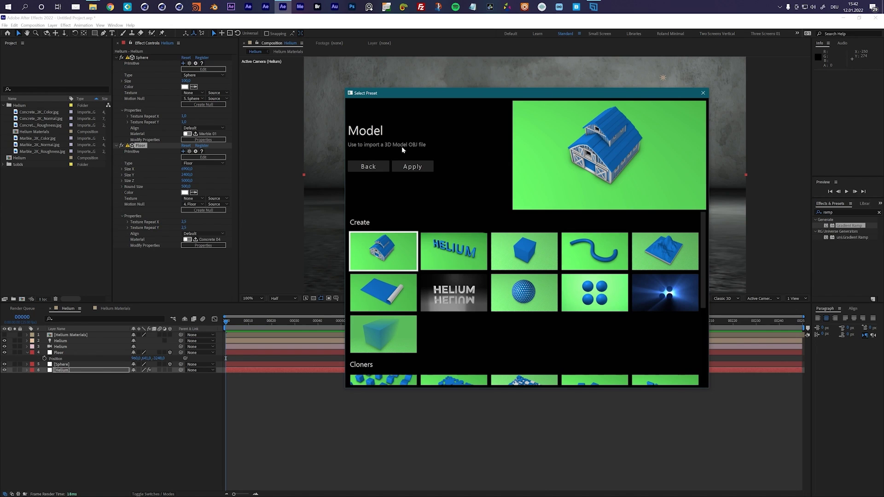
left_click(413, 168)
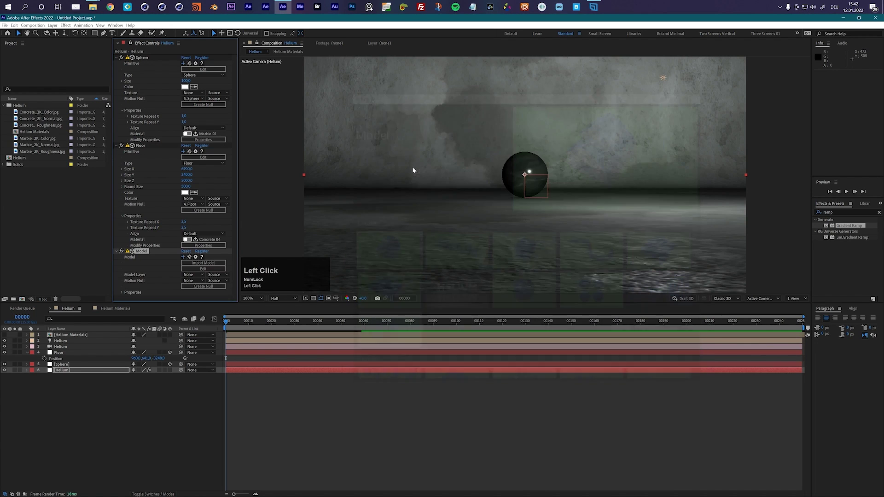
Import Aset_wood_root_M_rkswd_LOD2.obj from the wood root asset folder as the Model effect's 3D model.
left_click(195, 263)
left_click_drag(326, 35, 676, 122)
left_click(439, 134)
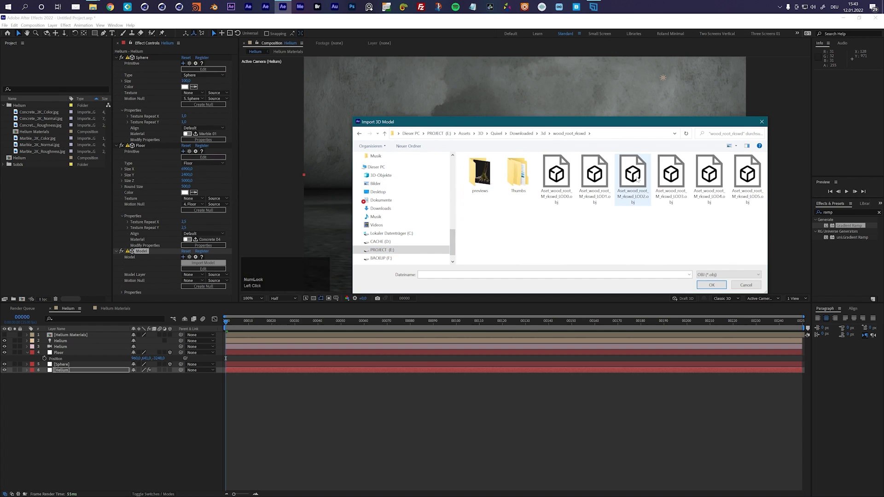
left_click(633, 177)
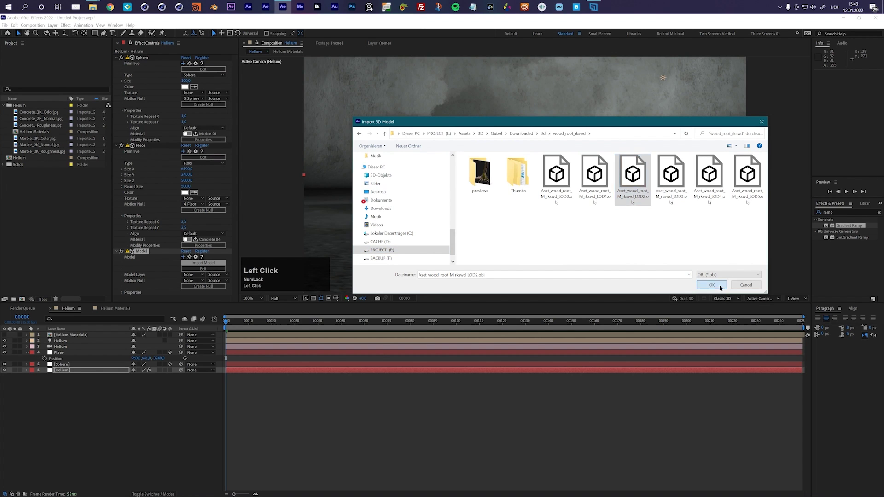
left_click(721, 286)
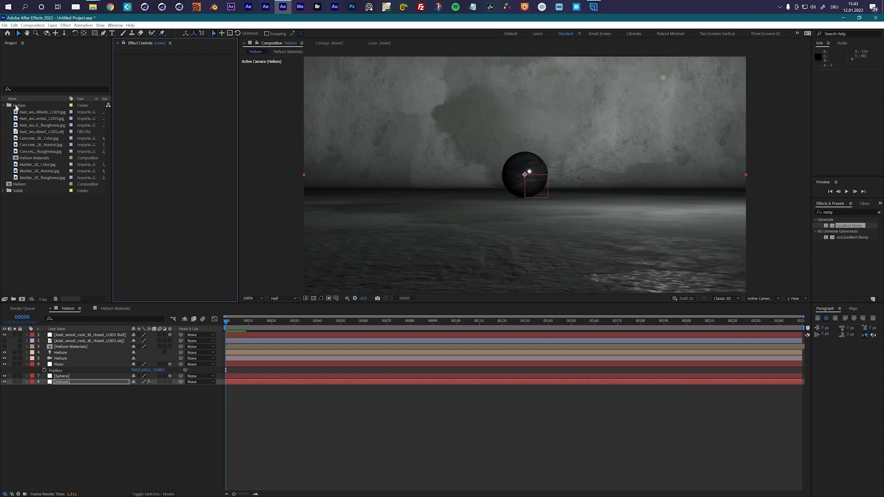
Inspect the wood root's imported albedo, normal and roughness textures and its null layer.
left_click(46, 113)
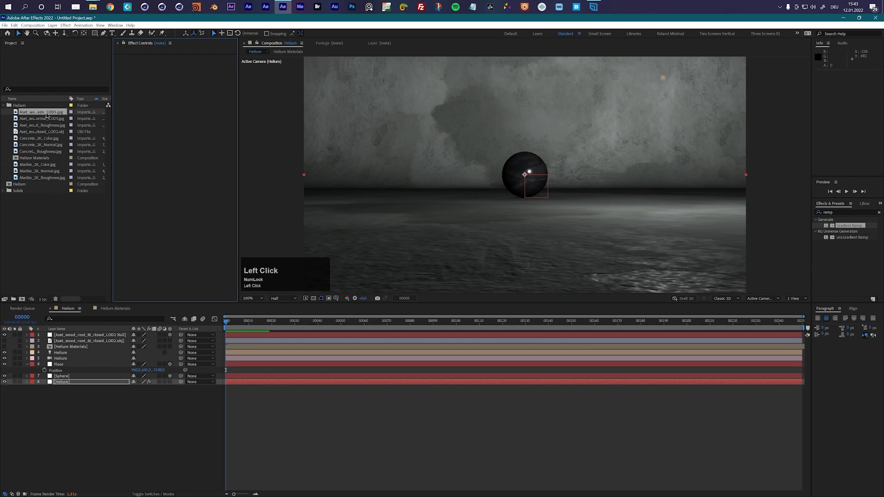
left_click(47, 119)
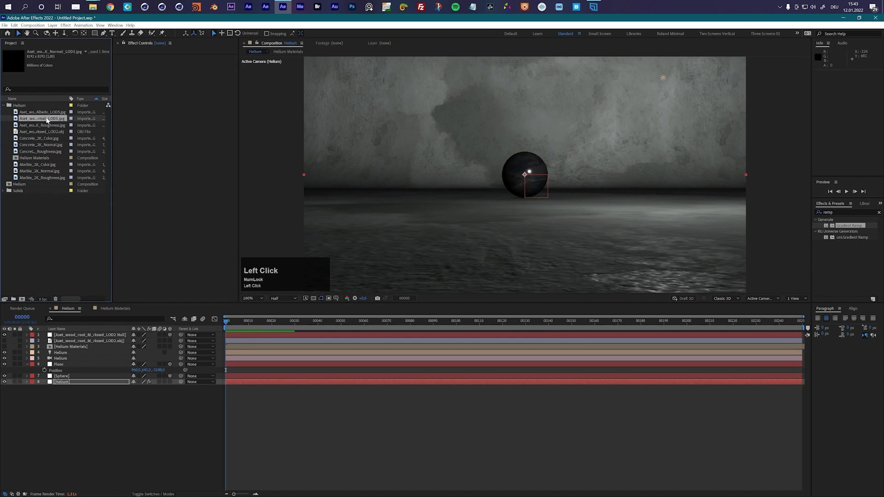
left_click(48, 126)
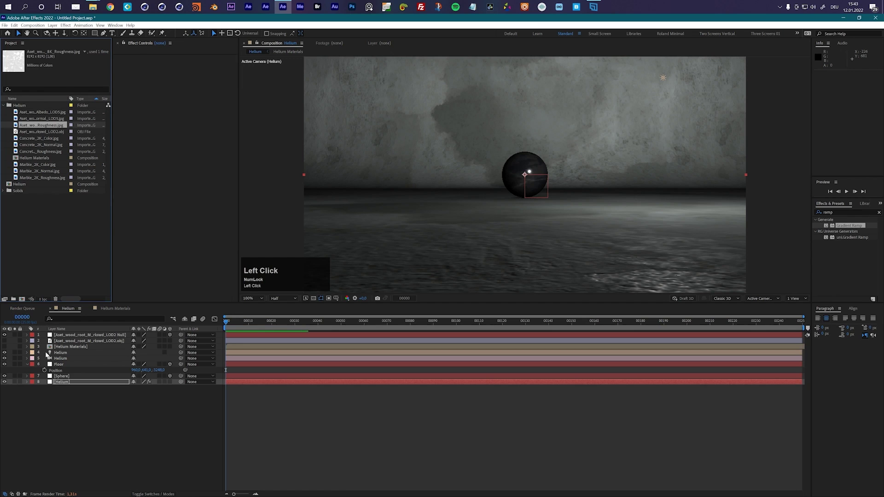
left_click(66, 337)
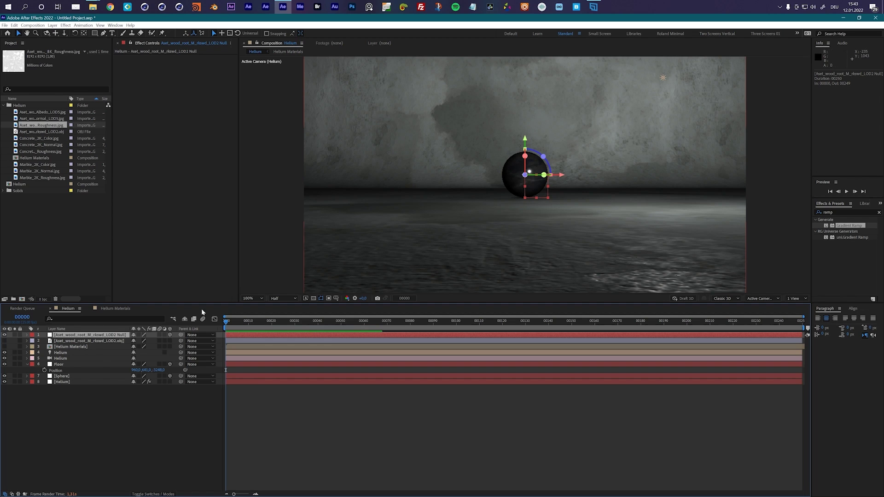
Set the wood root model's Size to 700 in the Model effect's properties.
left_click(73, 383)
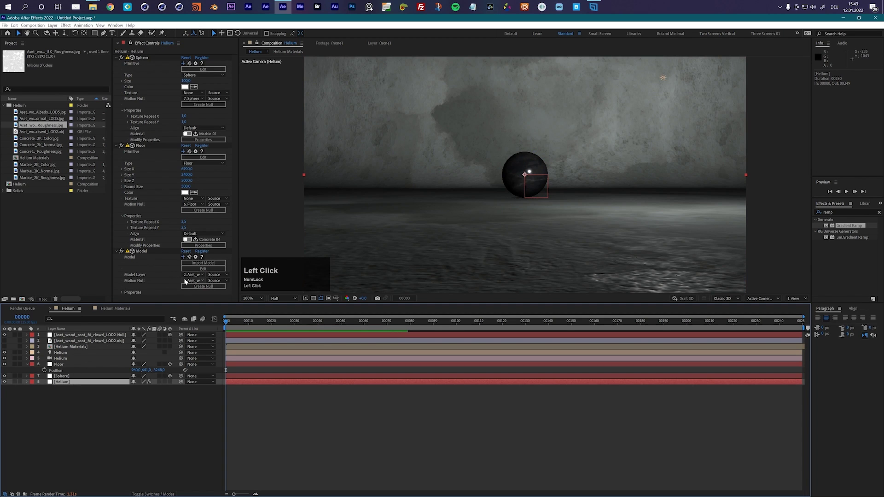
left_click(122, 293)
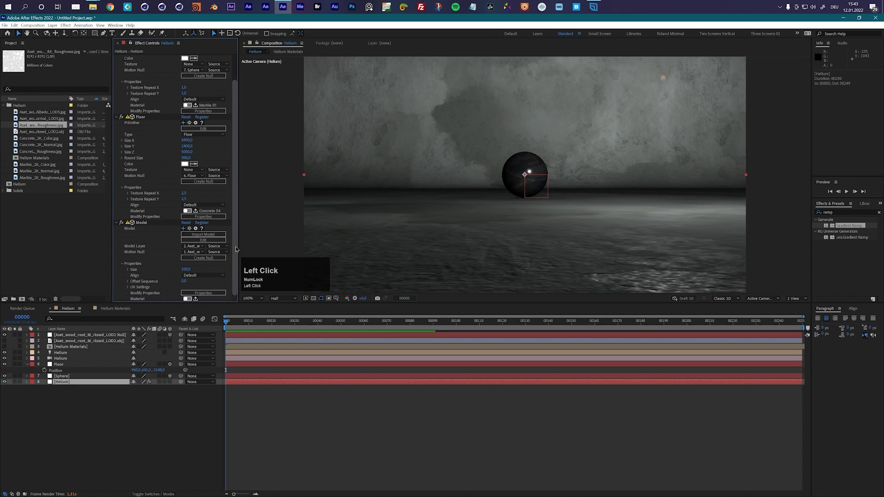
left_click(186, 269)
type("4")
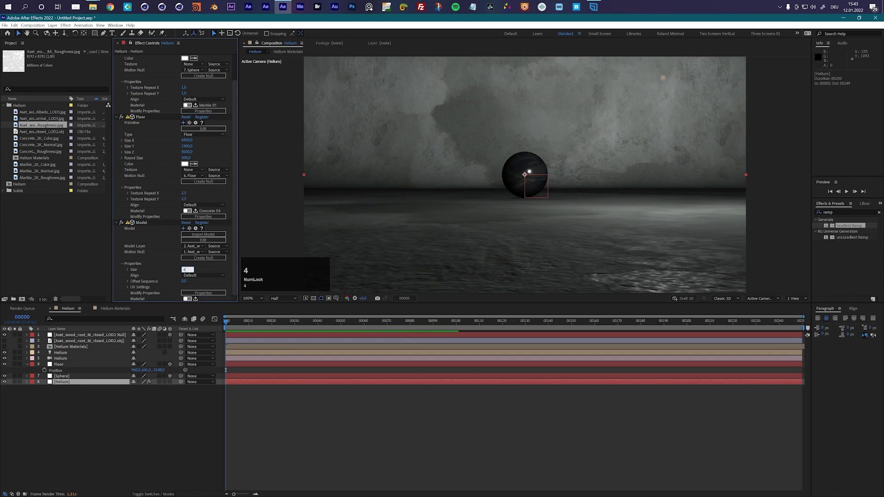
type("700")
key("Return")
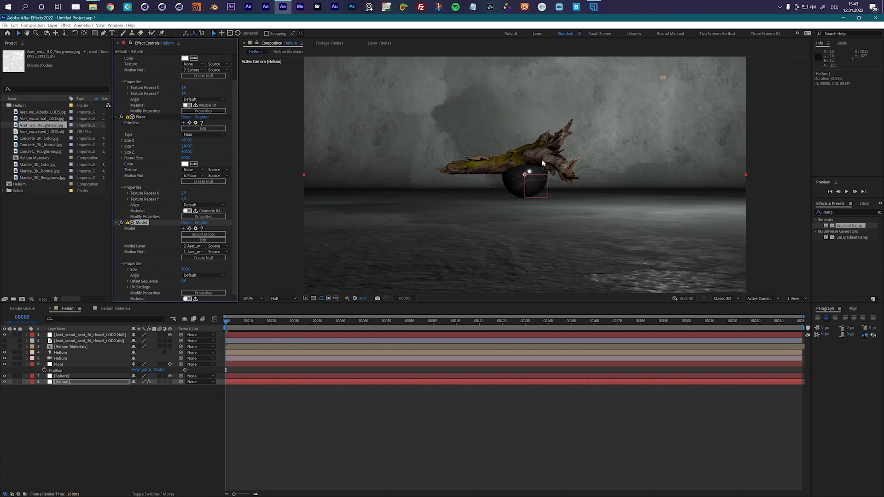
Examine the wood root and sphere up close at Full preview resolution and restore Half.
left_click(284, 299)
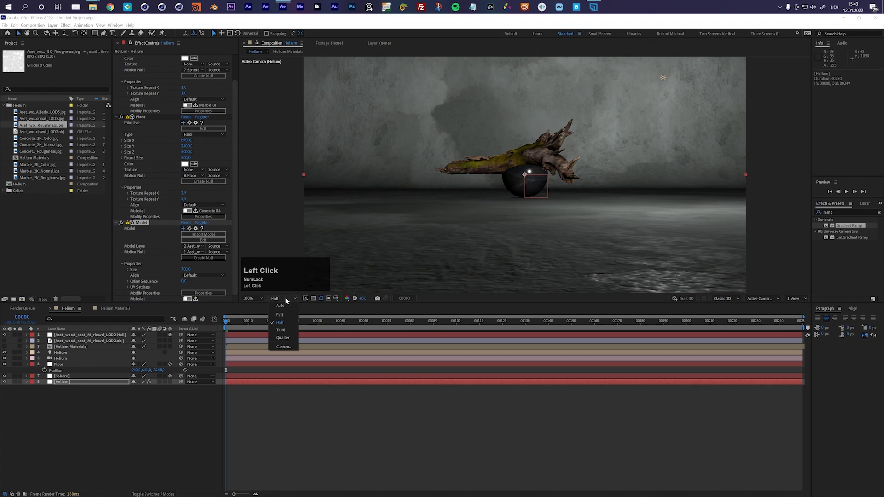
left_click(286, 315)
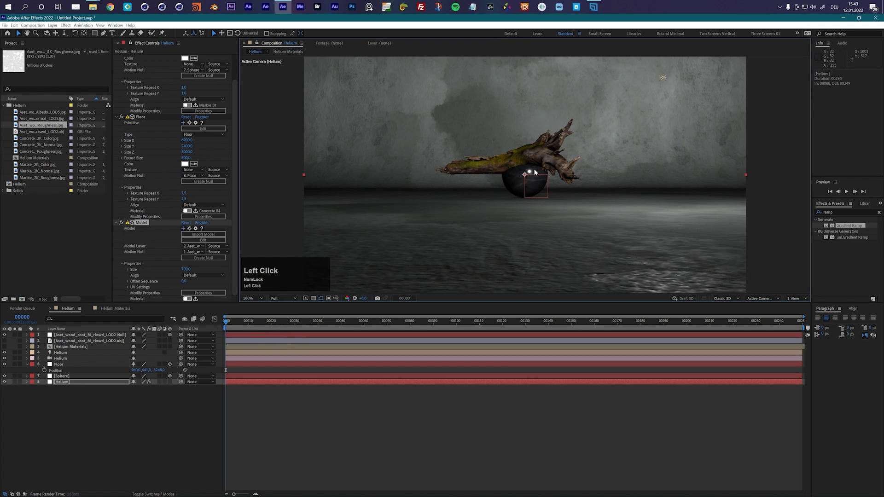
scroll(535, 173, "up", 1)
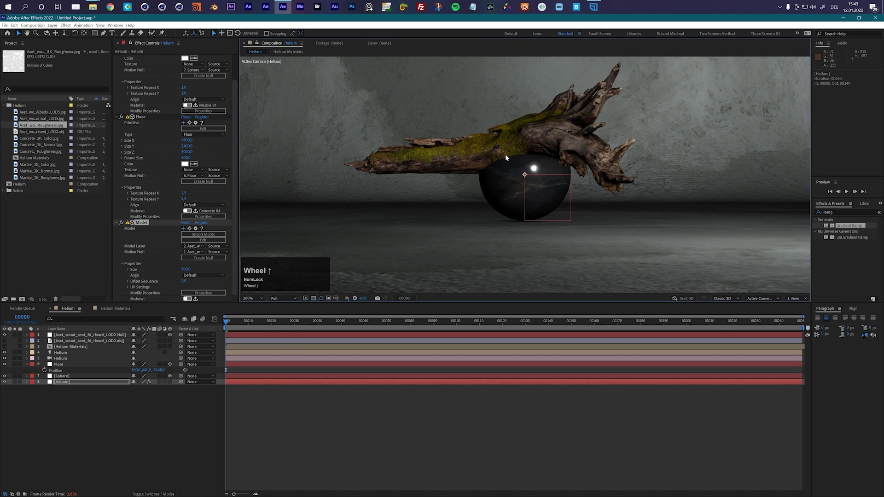
scroll(504, 154, "down", 1)
left_click(282, 298)
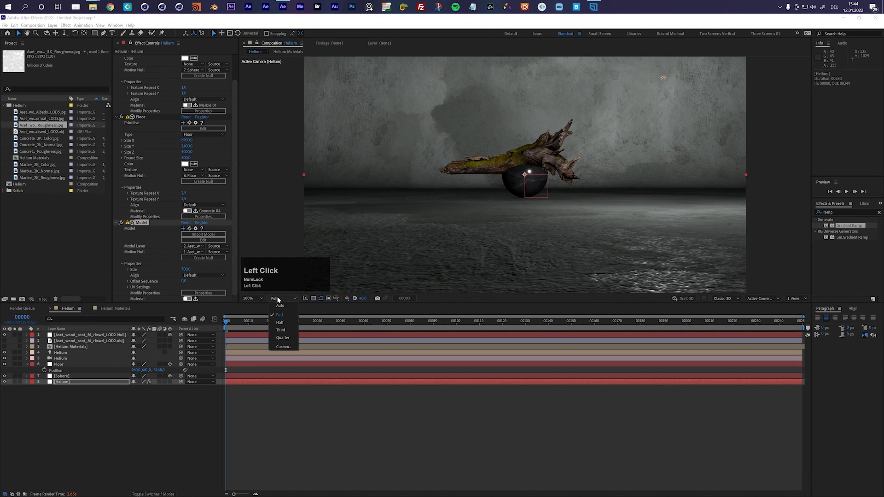
left_click(286, 325)
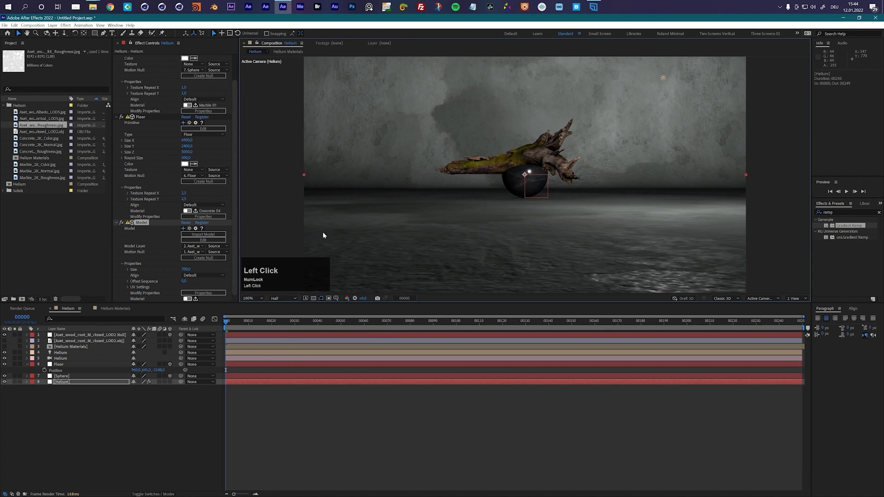
Move the Sphere null along X away from the wood root to a position of about 1315, 540, 0.
left_click(62, 376)
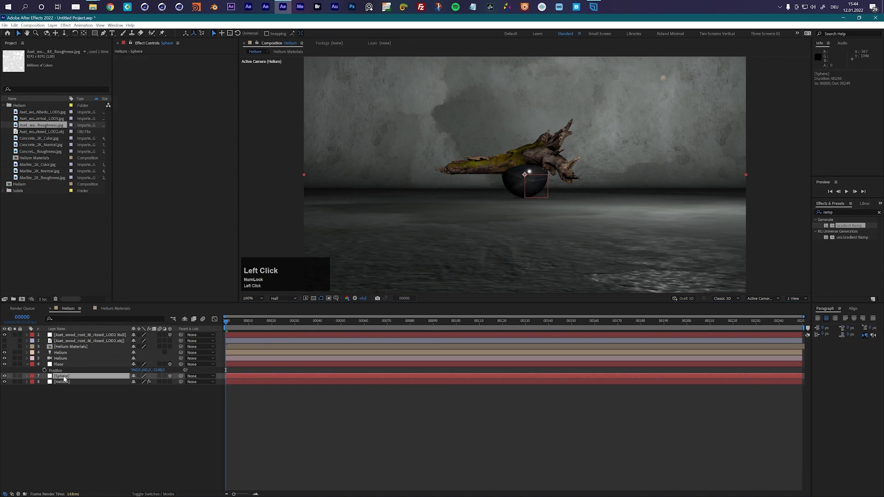
left_click_drag(558, 178, 630, 165)
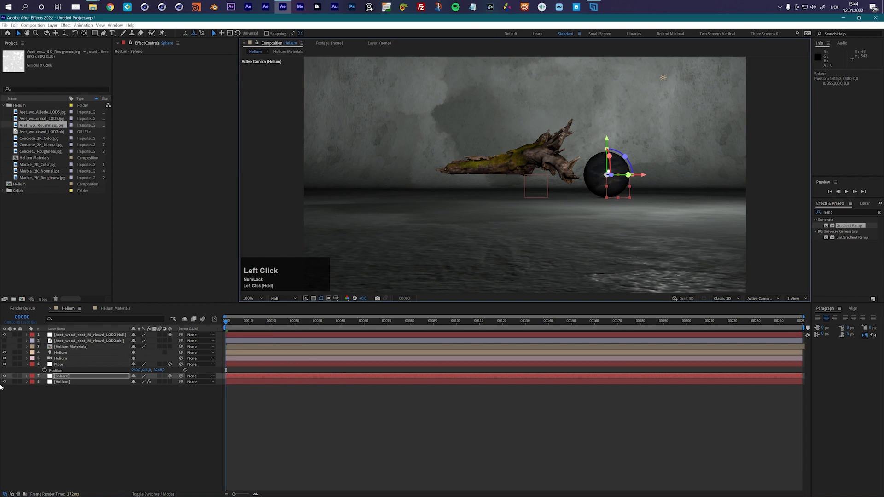
Reorder the layers so the wood root null, Sphere and Floor sit above Helium, with the OBJ and Helium Materials layers below it.
left_click_drag(72, 335, 81, 374)
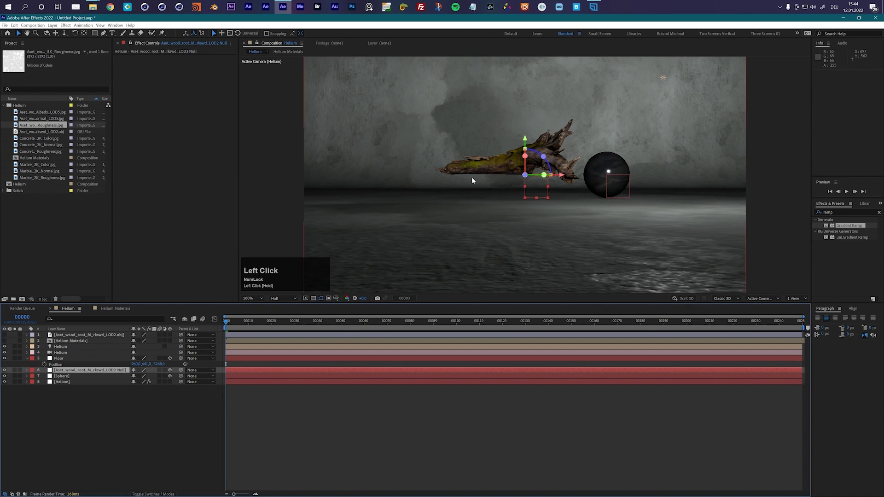
left_click_drag(68, 359, 71, 379)
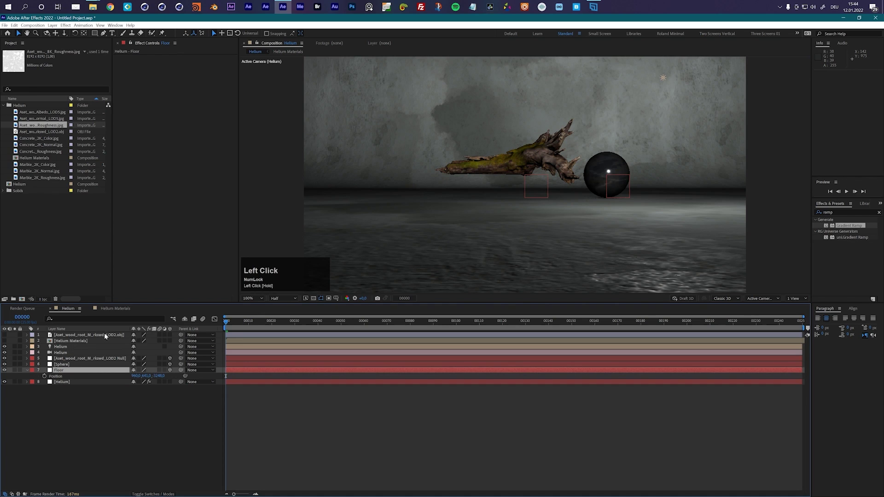
left_click(83, 336)
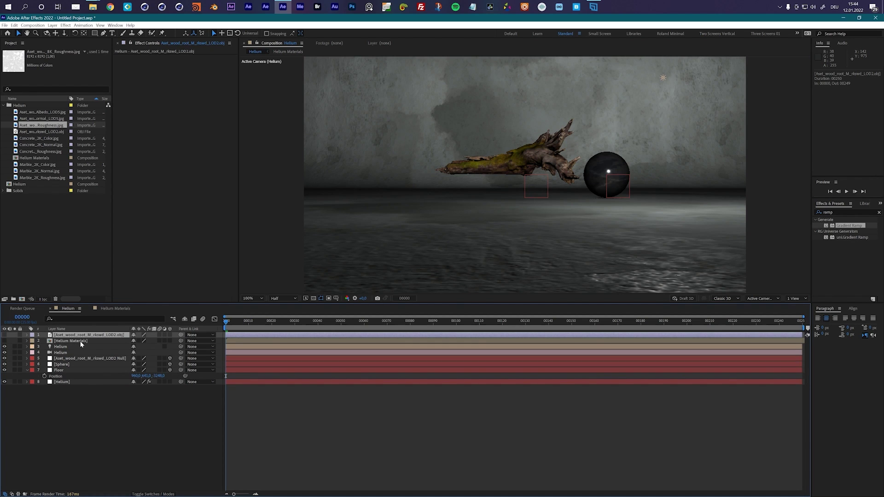
left_click(81, 343, "shift")
left_click_drag(83, 344, 79, 390)
left_click(61, 387)
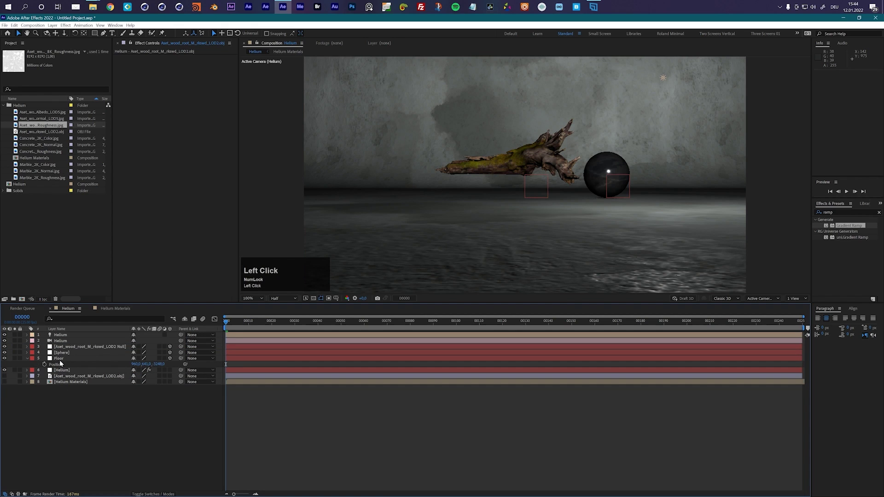
Lower the wood root null towards the floor, tilt its Z orientation to about 357.2°, and shift it to about X 680, Y 622.
left_click(64, 347)
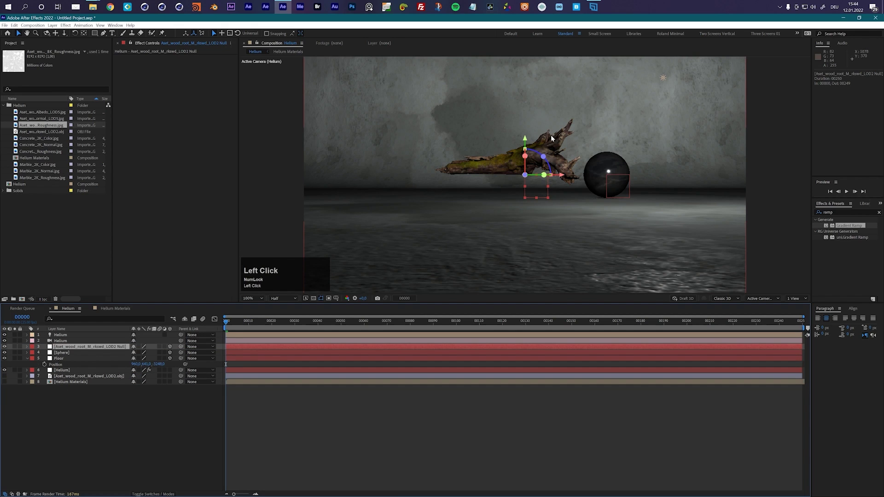
left_click_drag(525, 149, 545, 174)
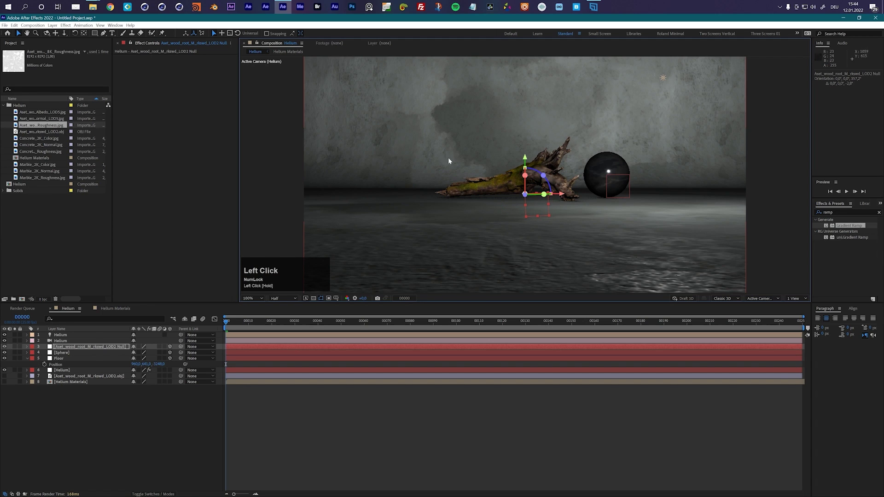
left_click(185, 33)
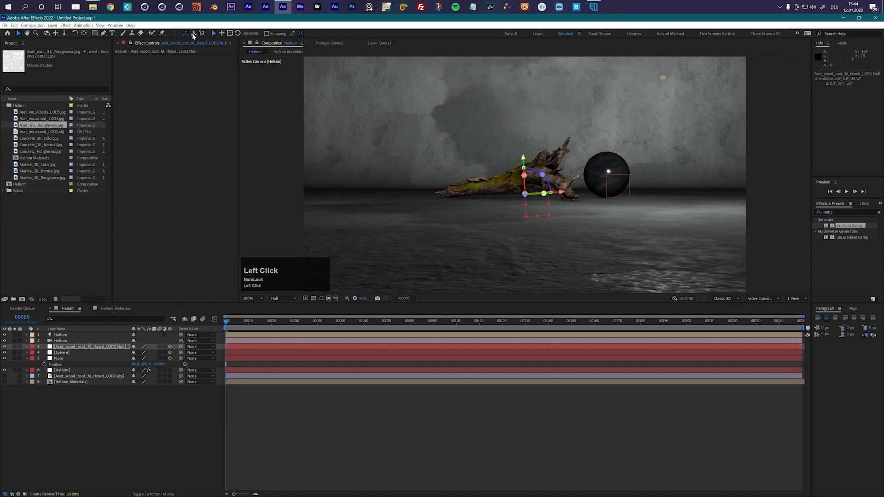
left_click_drag(563, 195, 498, 188)
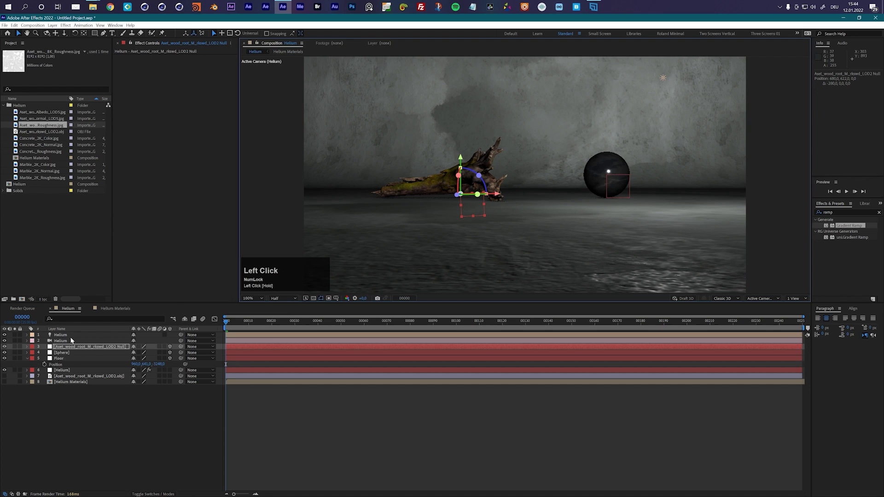
Rotate the wood root null to about 194° in Y and reposition it to about 630, 629.7, -376.
key("r")
left_click_drag(145, 365, 215, 361)
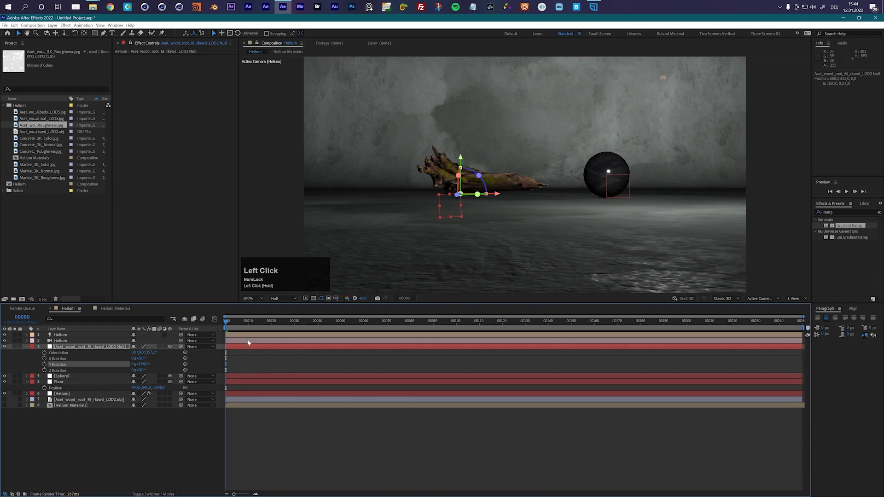
left_click_drag(456, 198, 443, 205)
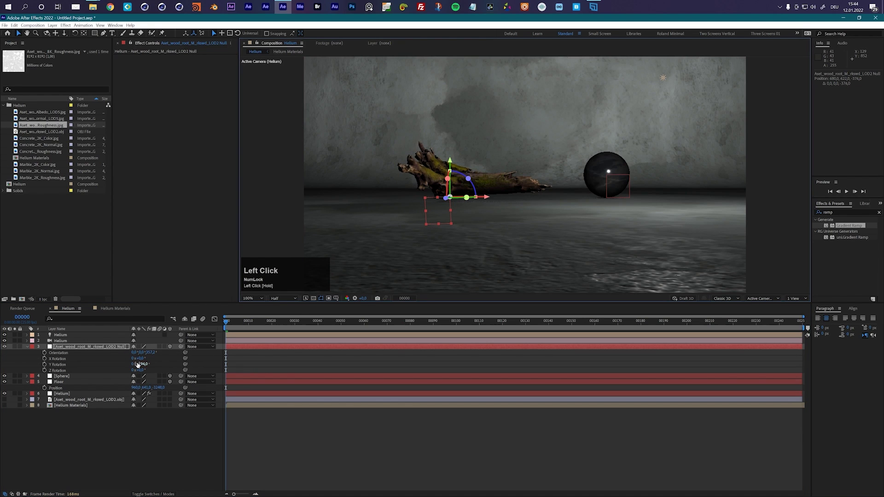
key("p")
left_click_drag(136, 353, 119, 352)
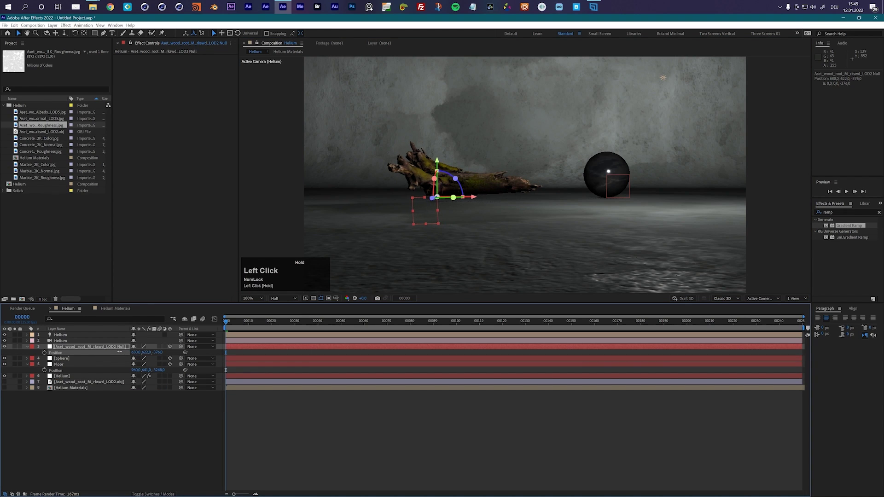
left_click_drag(455, 179, 438, 165)
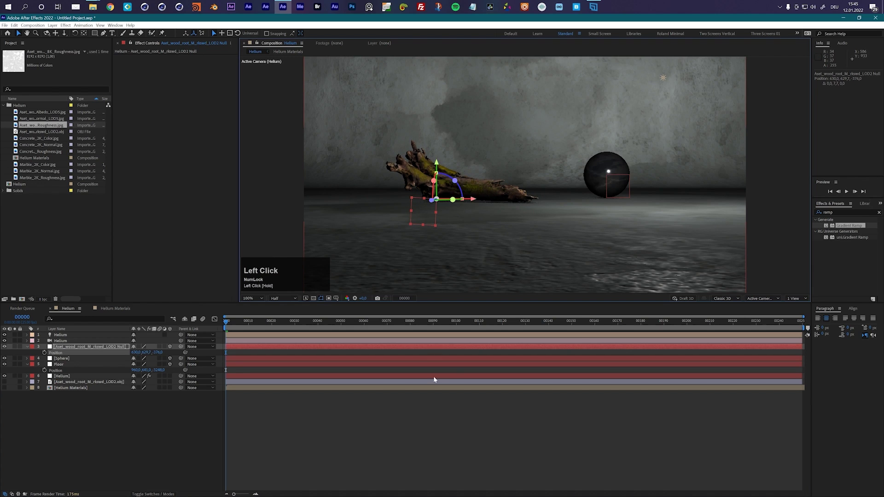
left_click(449, 406)
Browse Helium's material presets for the Model effect and close the library without applying one.
left_click(452, 194)
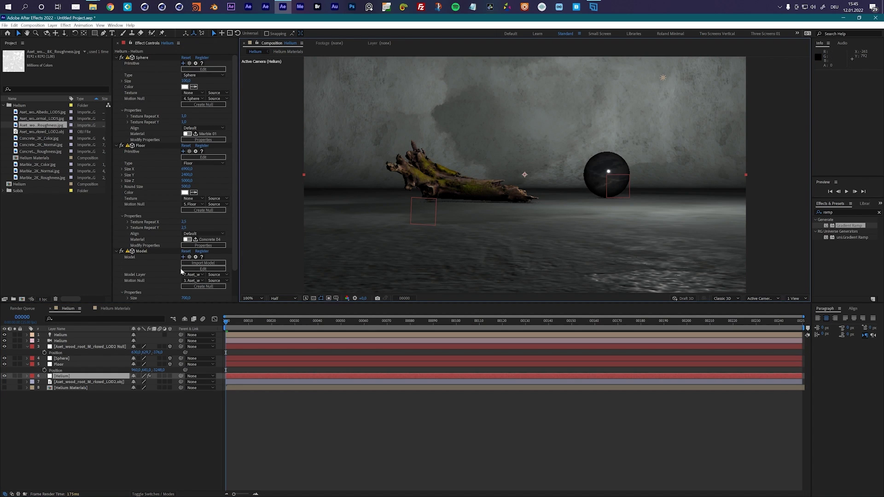
left_click_drag(234, 230, 233, 256)
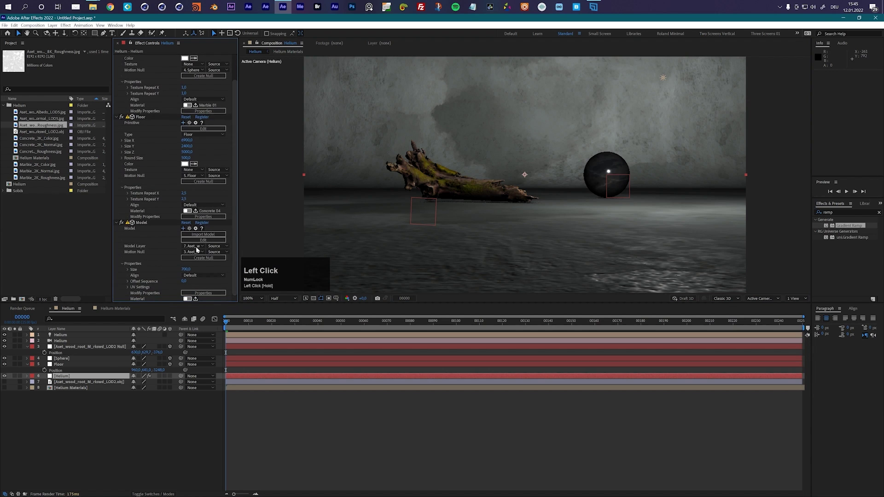
left_click(196, 241)
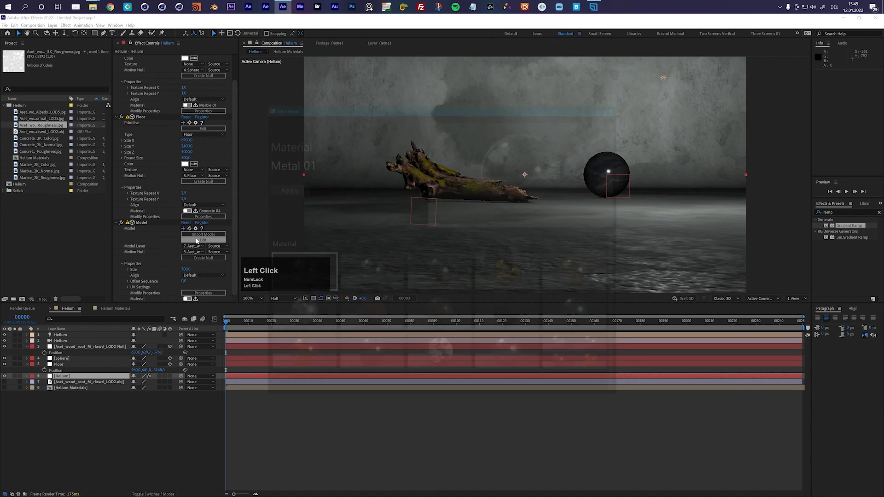
left_click_drag(618, 253, 620, 302)
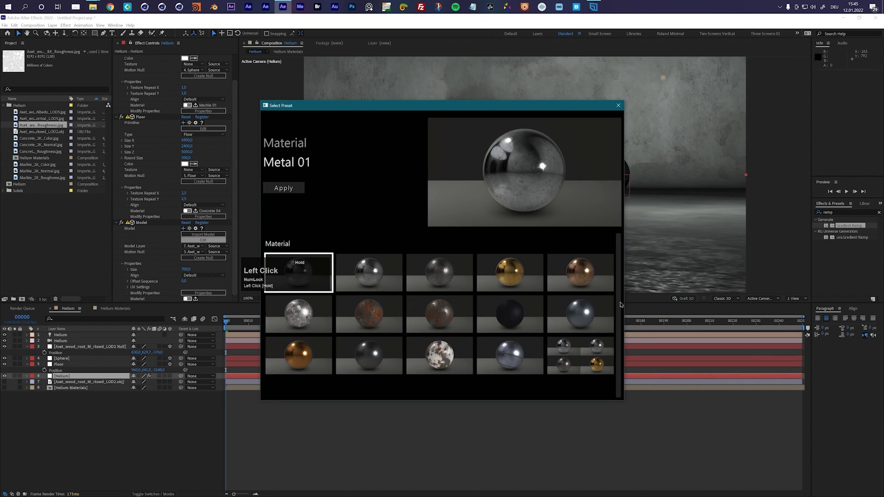
left_click(618, 106)
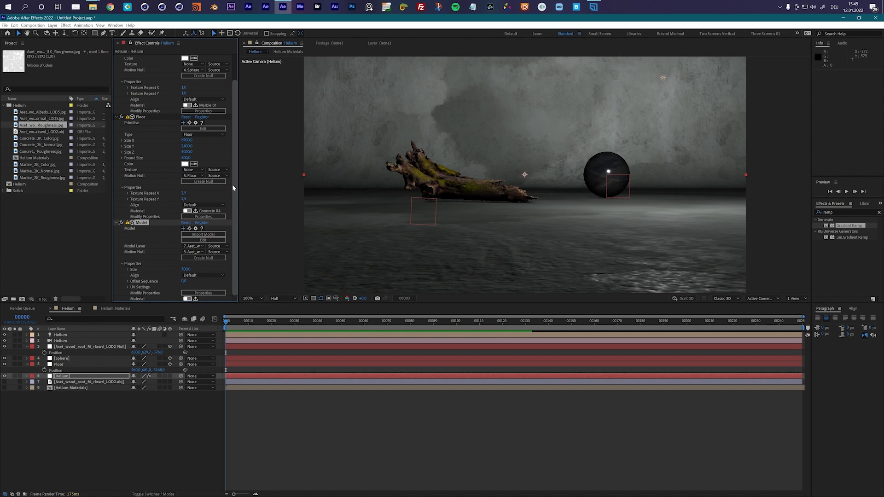
Examine the repositioned wood root up close at Full preview resolution.
left_click_drag(234, 186, 236, 240)
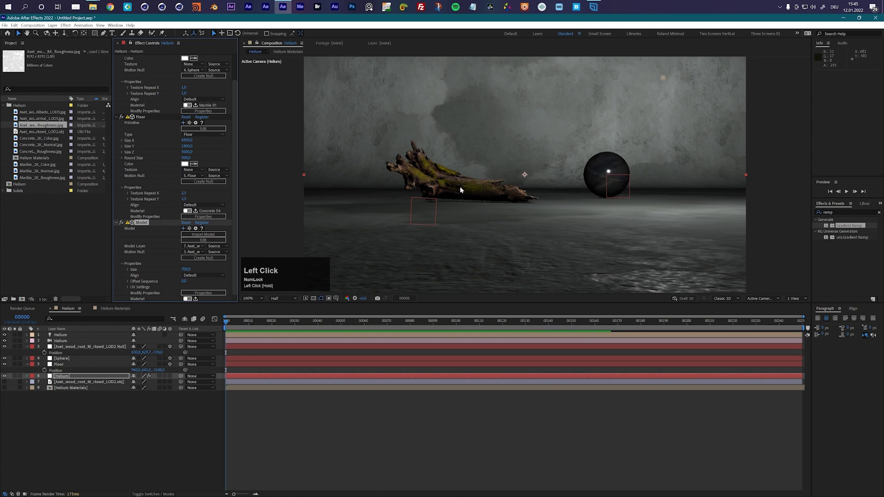
left_click(283, 300)
left_click(287, 310)
scroll(467, 178, "up", 2)
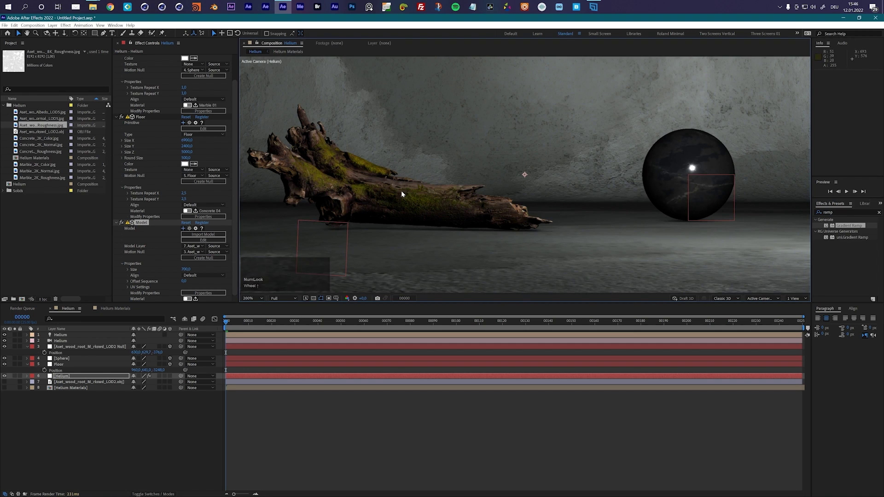
Extract the wood root model's built-in material from the Model effect as a separate material effect with its texture layers.
left_click(234, 206)
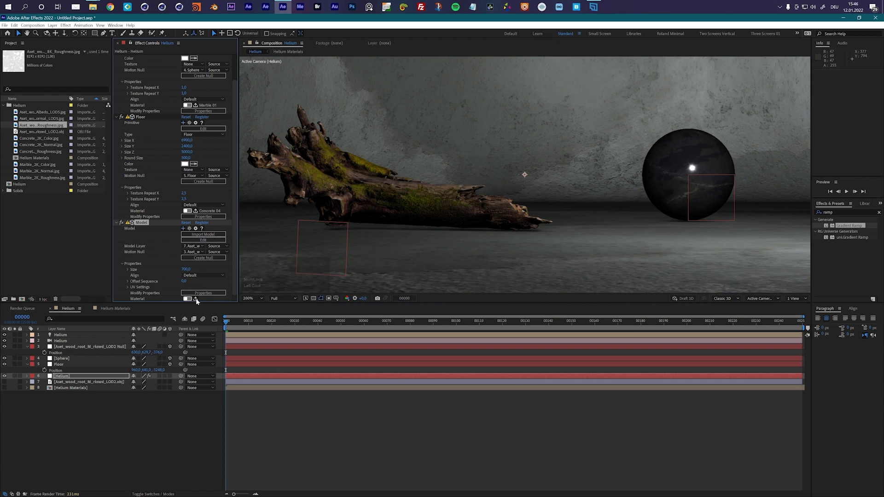
left_click(235, 273)
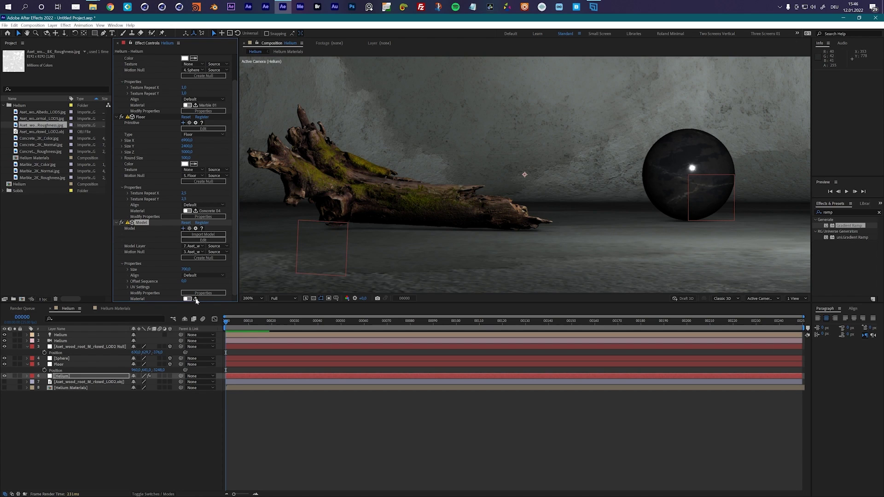
left_click(141, 223)
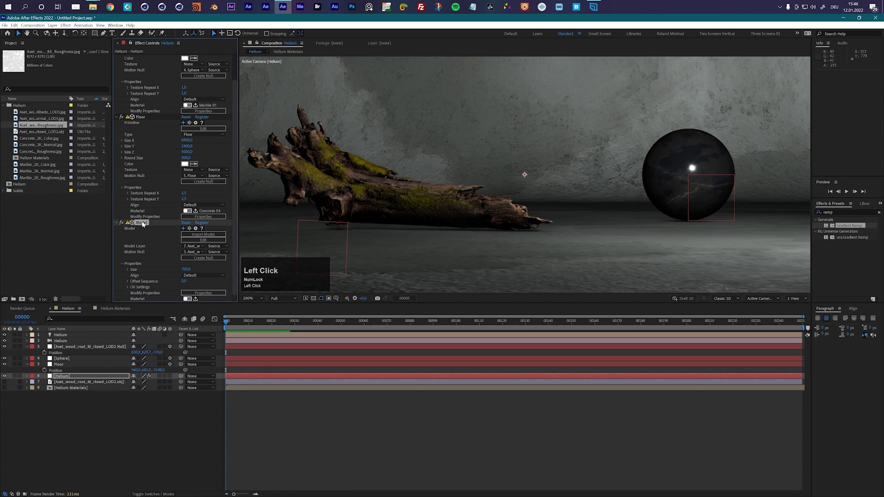
left_click(197, 294)
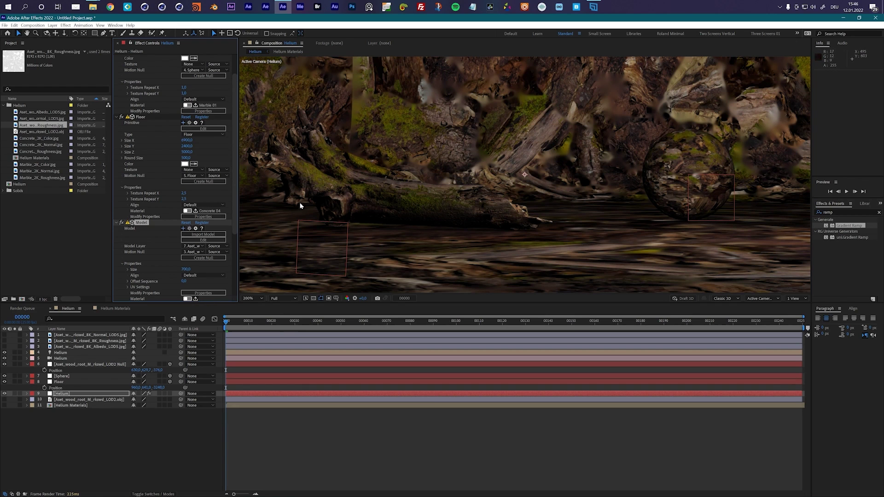
Rename the extracted Default material effect as Wood Material.
left_click_drag(236, 196, 236, 257)
left_click(142, 212)
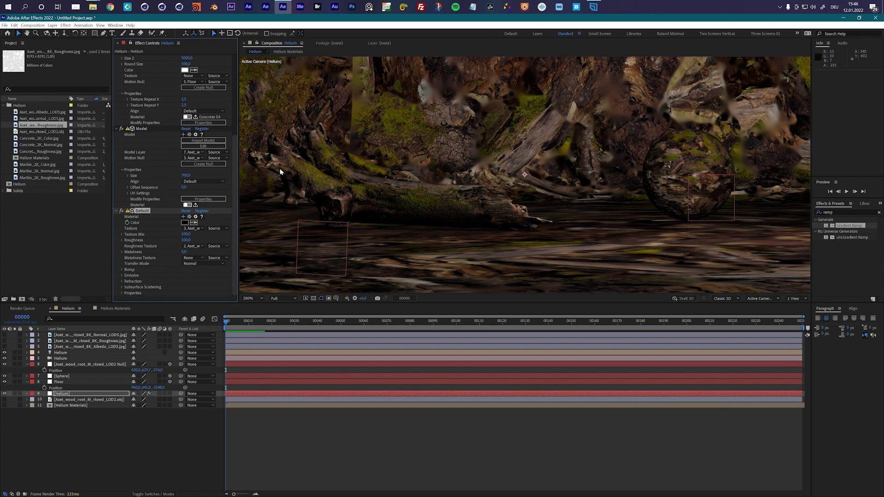
left_click(143, 214)
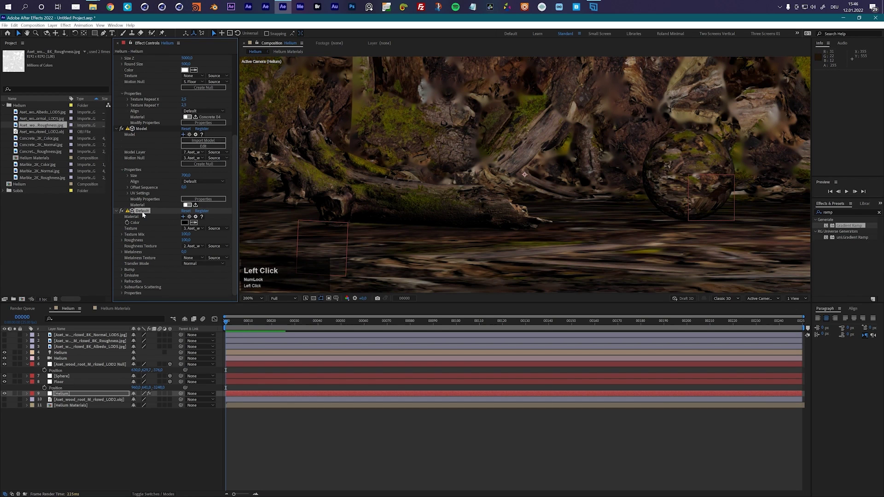
key("Return")
type("F")
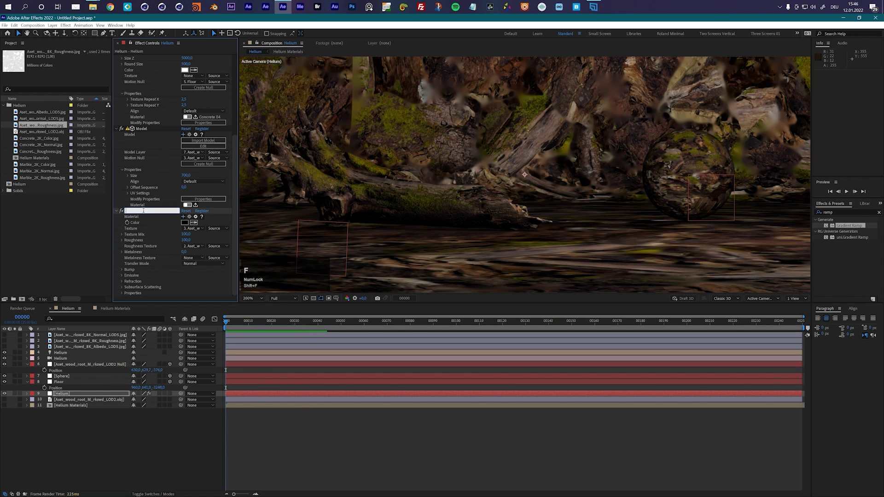
type("Wood Material")
left_click(145, 214)
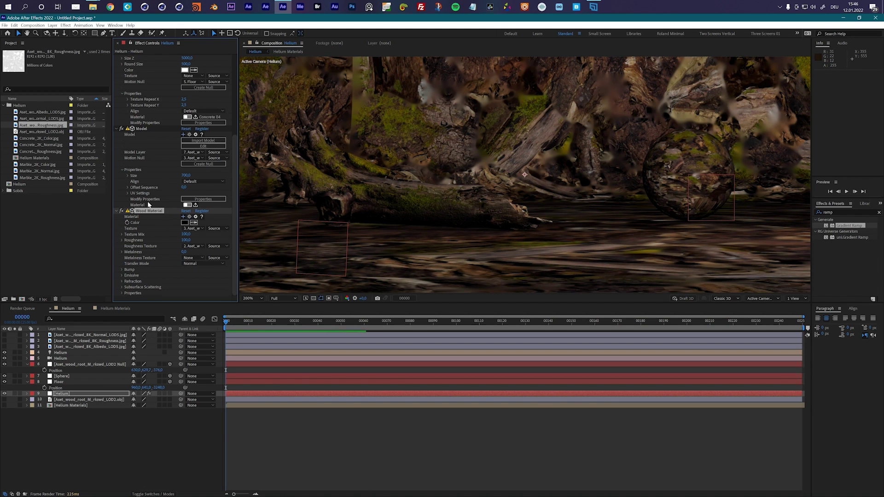
Collapse the settings of the Sphere, Floor, Model and Wood Material effects and select the Model effect.
left_click_drag(238, 168, 244, 198)
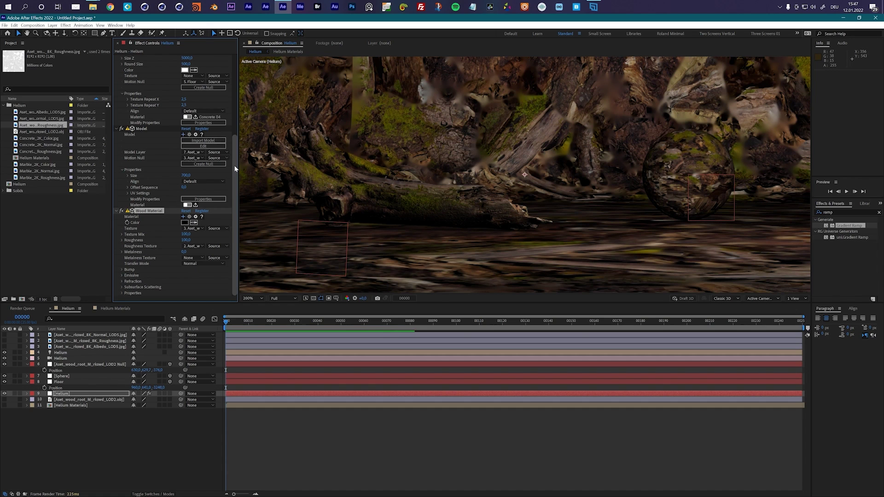
left_click_drag(234, 165, 178, 63)
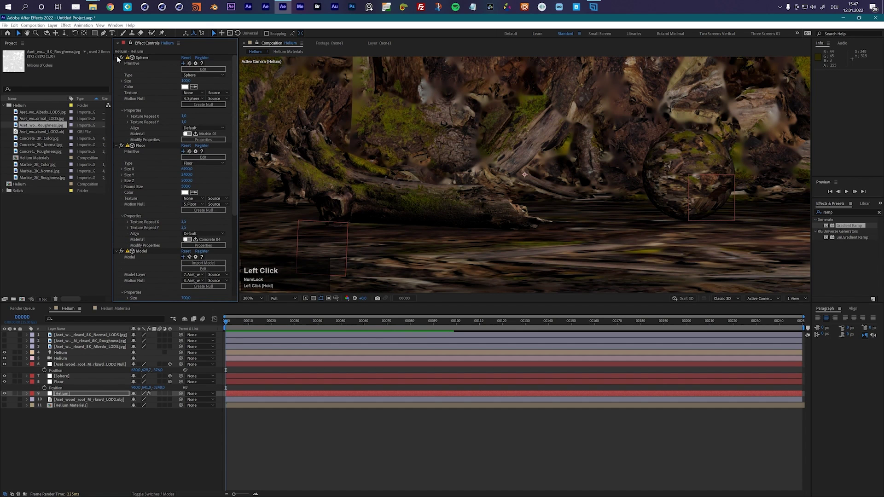
left_click(117, 57)
left_click(116, 63)
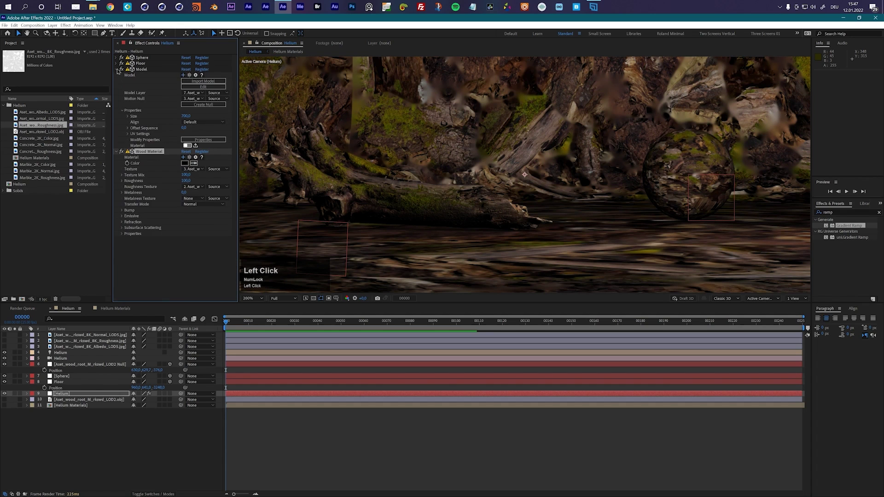
left_click(117, 70)
left_click(117, 75)
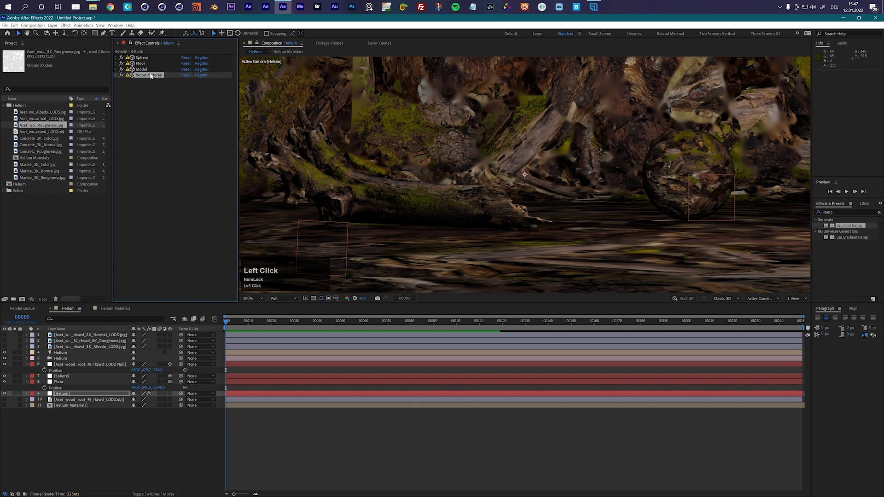
left_click(144, 64)
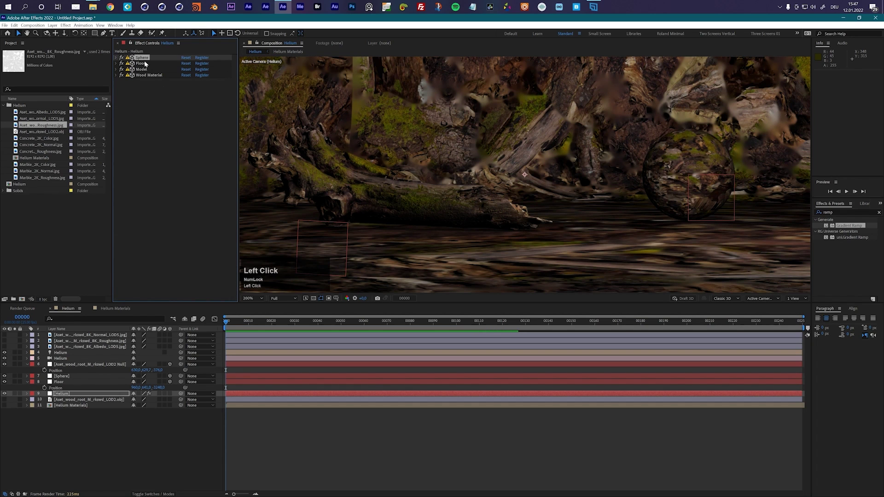
left_click(145, 71)
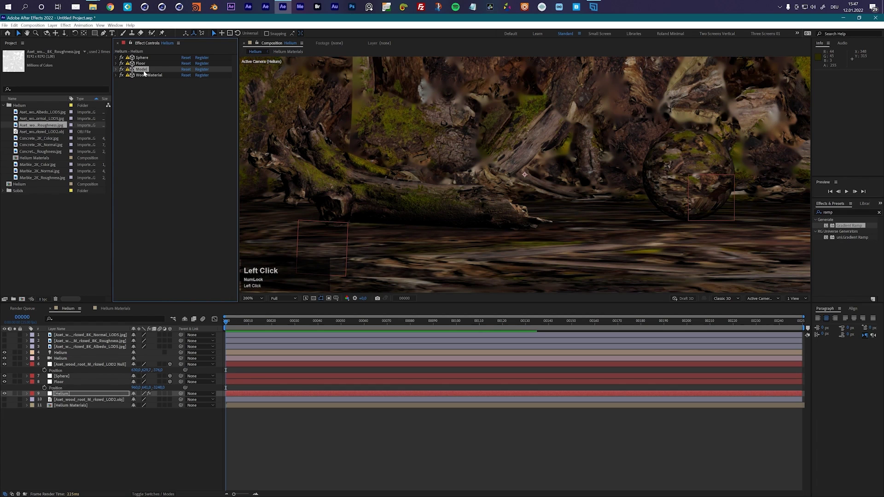
Rename the Model effect as Log.
key("Return")
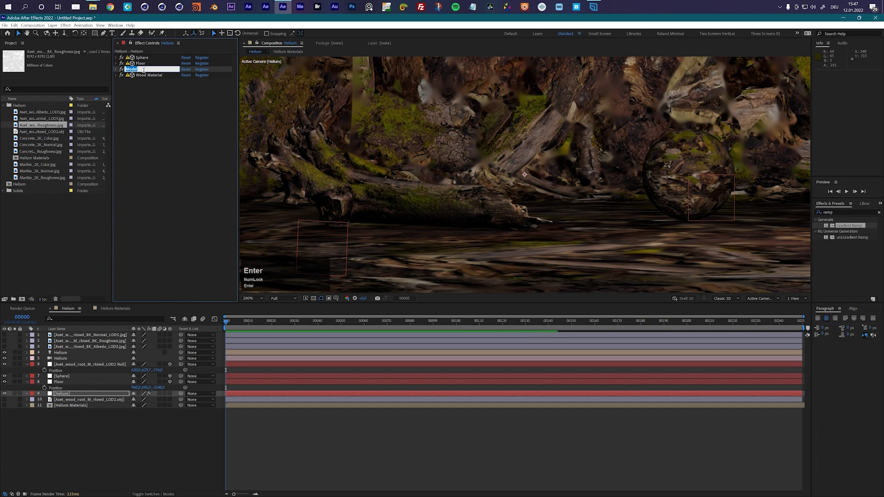
type("Log")
key("Return")
left_click(144, 58)
left_click(143, 64)
left_click(141, 70)
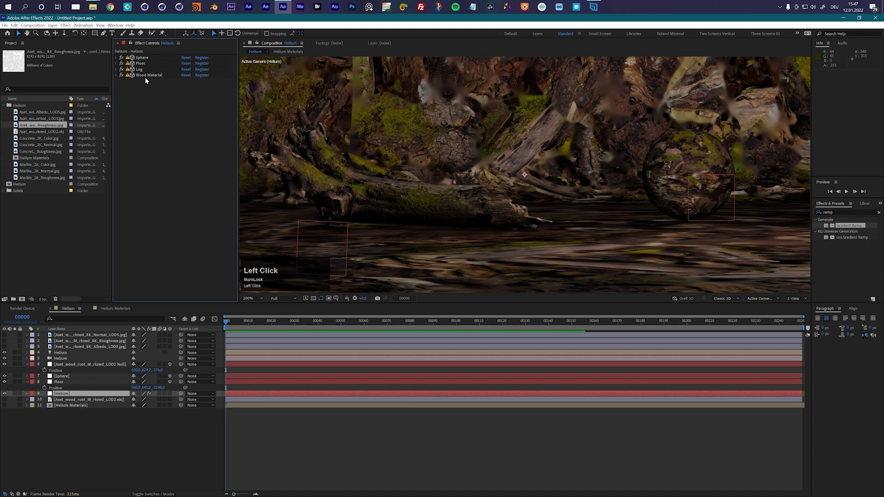
left_click(146, 76)
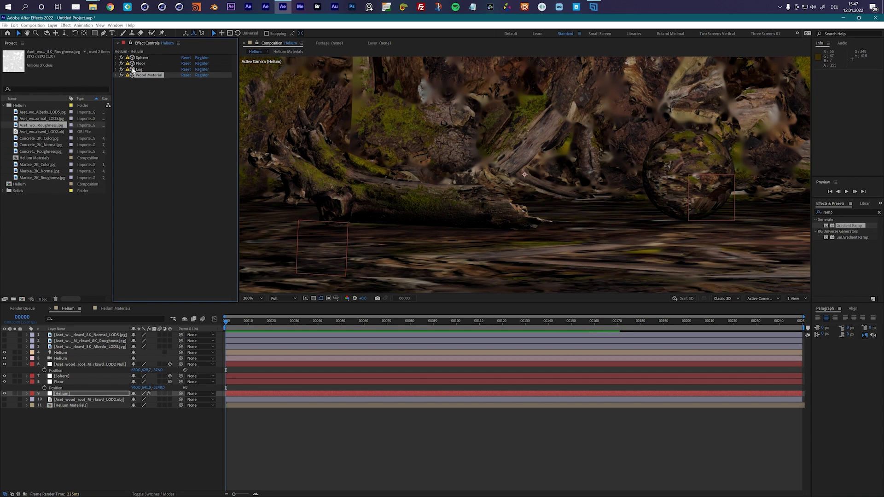
Try moving the Floor and Sphere effects below Wood Material in the effect order, and undo both moves.
left_click_drag(141, 65, 143, 81)
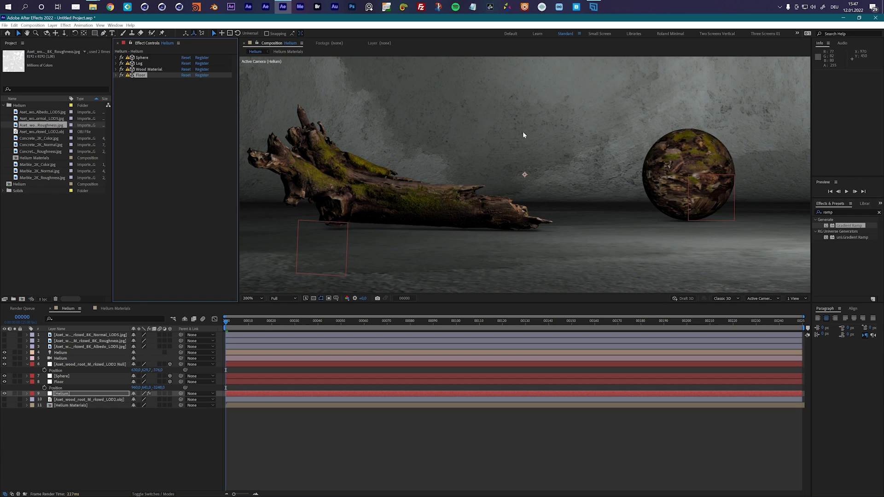
left_click_drag(144, 58, 178, 79)
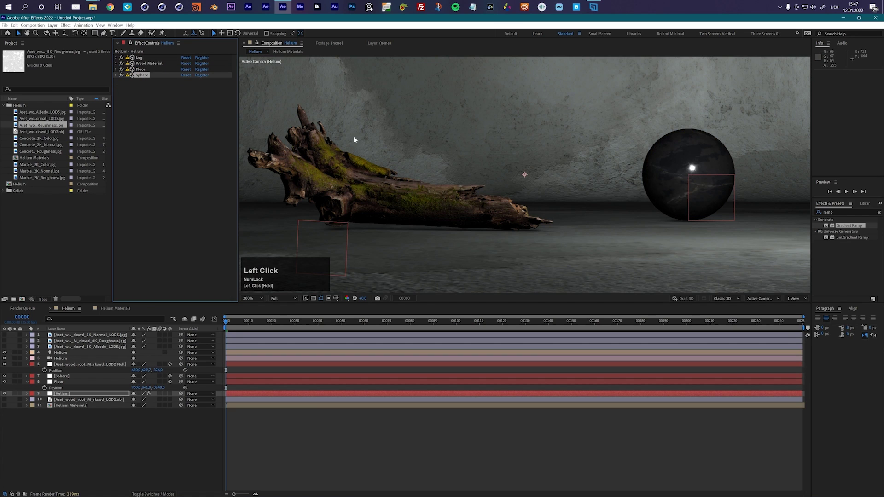
key("ctrl+z")
key("ctrl+z")
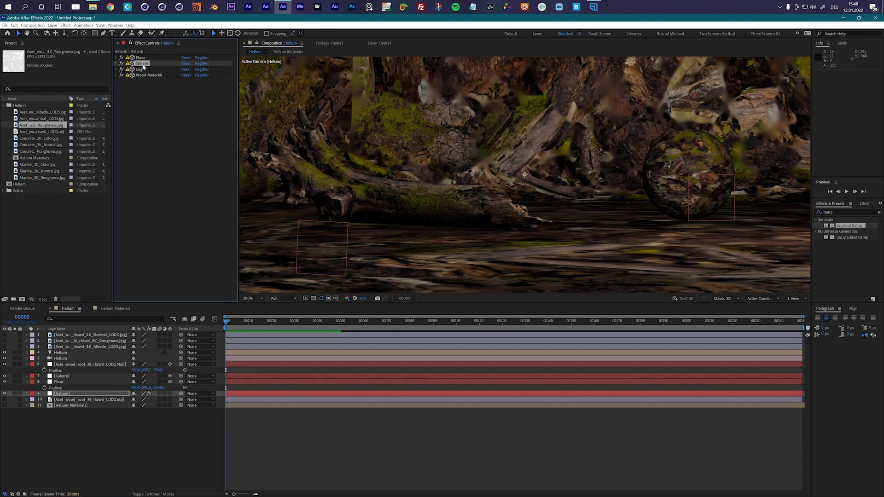
Expand the Sphere effect's settings and enable its own Marble 01 material.
left_click(116, 63)
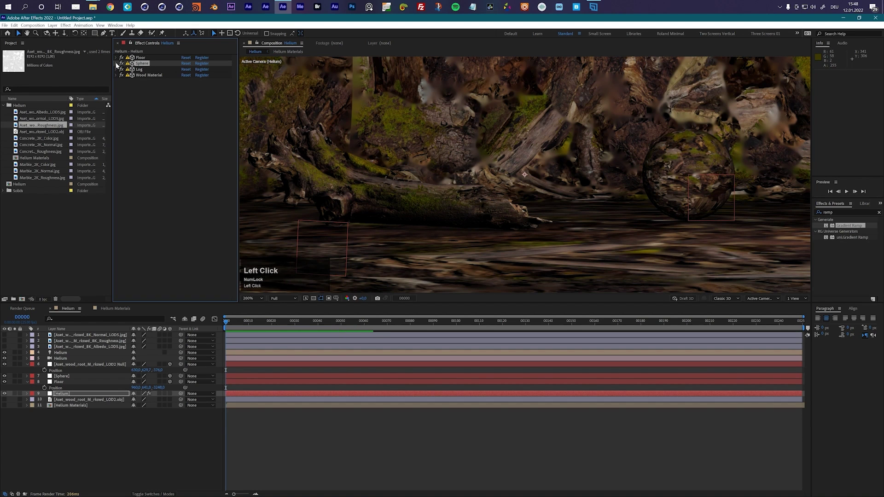
left_click(141, 58)
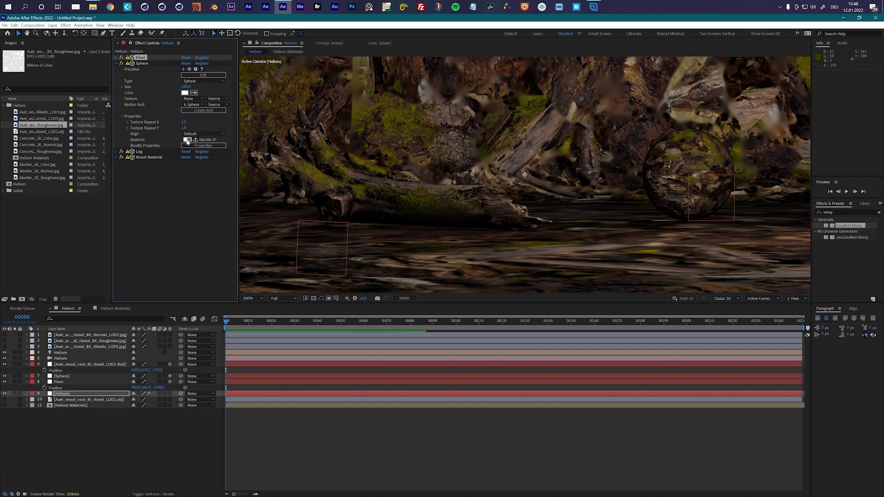
left_click(187, 140)
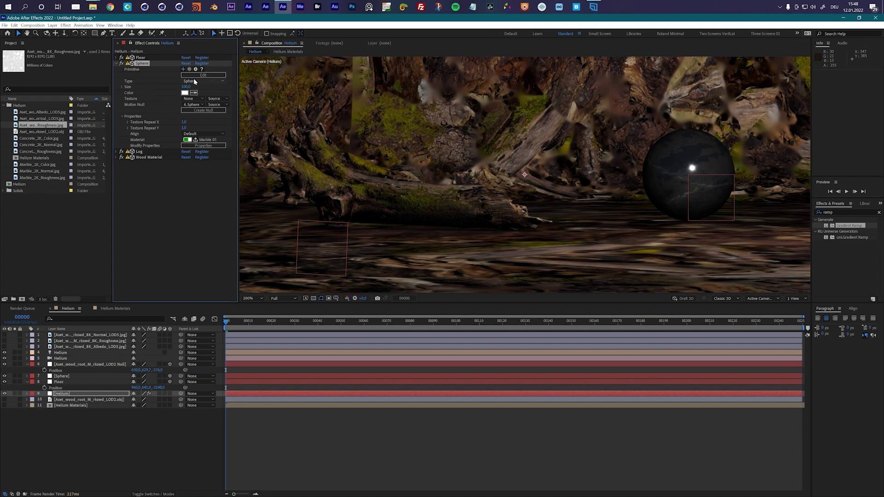
Expand the Floor effect's settings and enable its own Concrete 04 material, leaving the material presets without applying one.
left_click(116, 58)
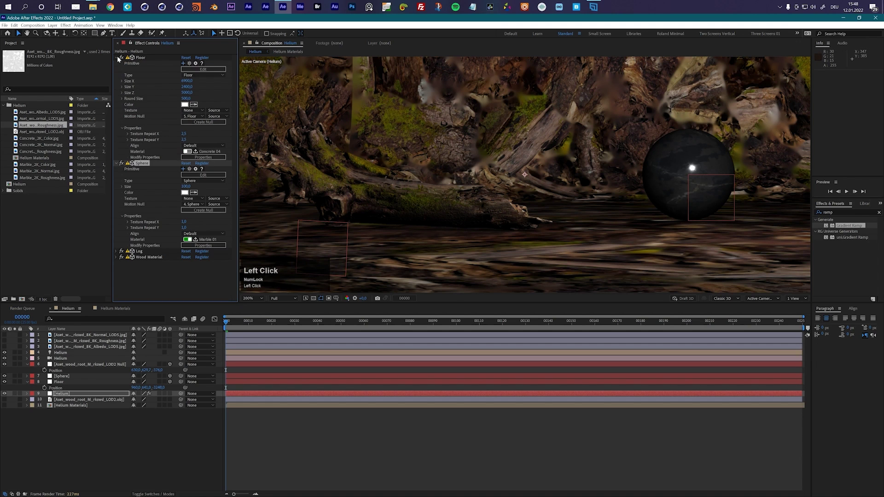
left_click(187, 152)
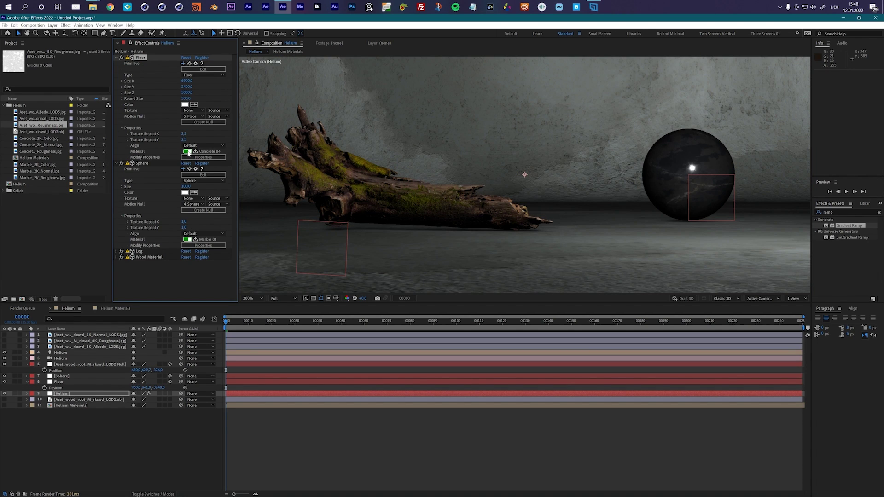
left_click(187, 152)
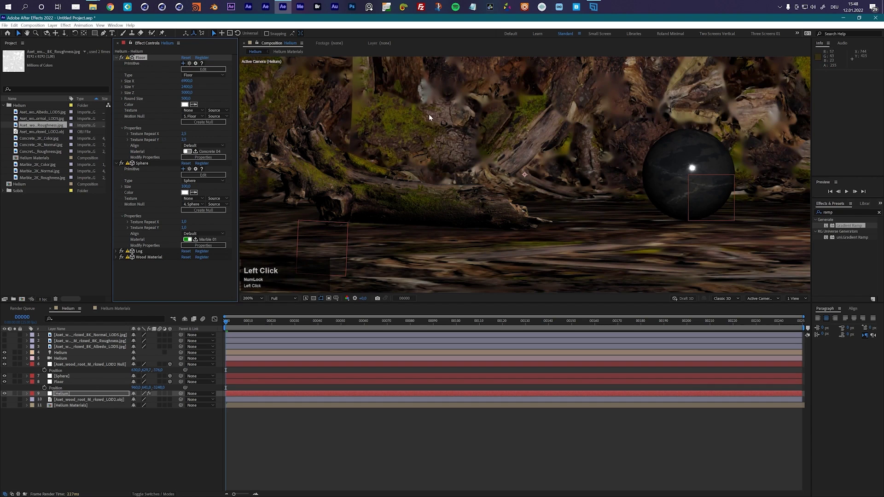
left_click(151, 257)
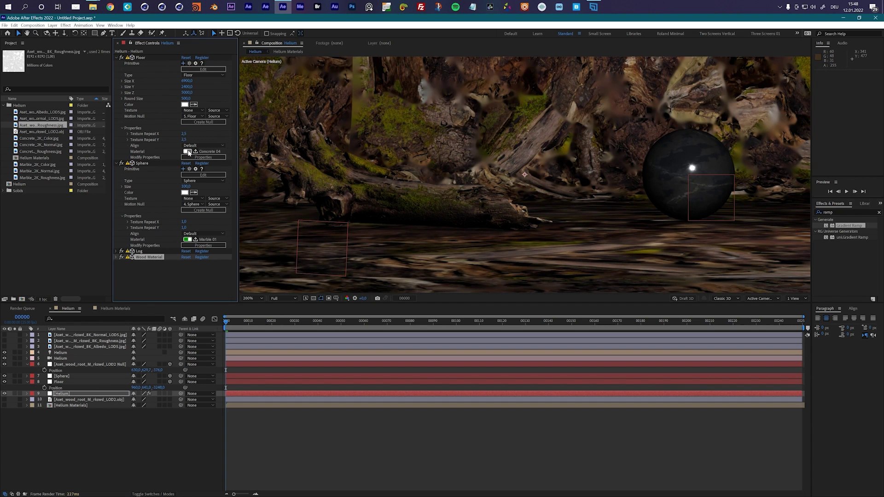
left_click(187, 152)
left_click(195, 69)
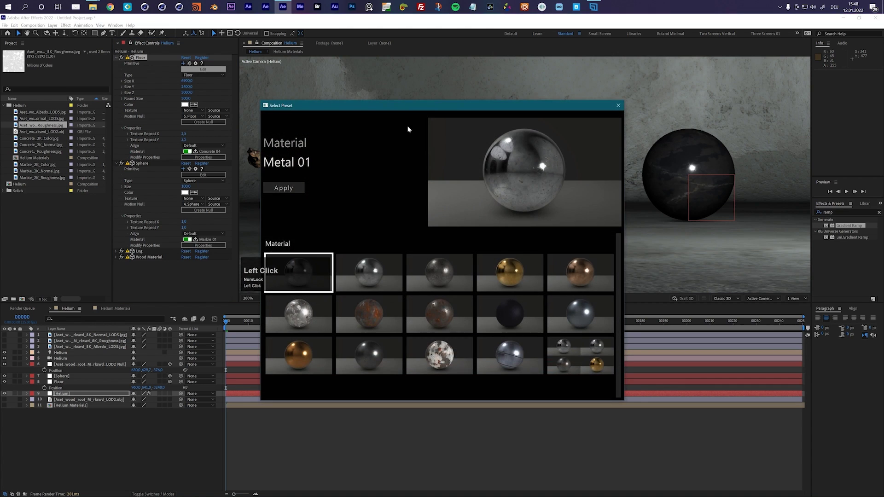
left_click(617, 106)
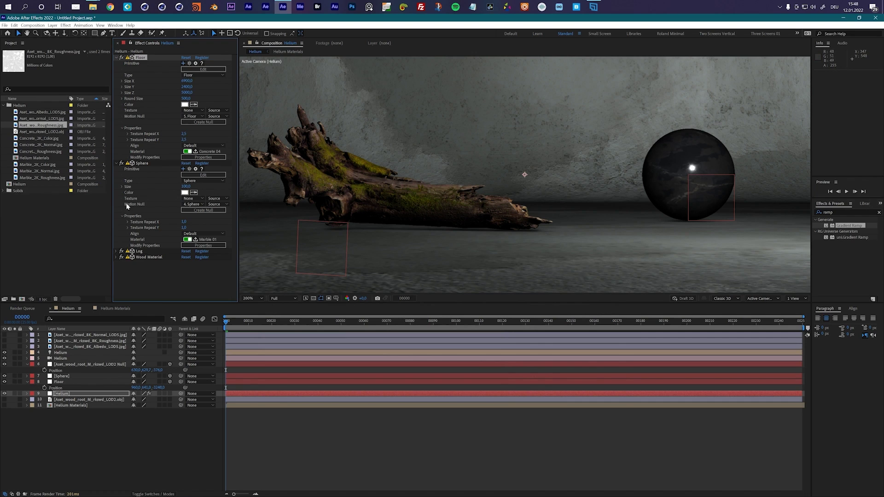
Expand the Wood Material effect and its Bump group, and check the layers available as its Roughness Texture.
left_click(139, 257)
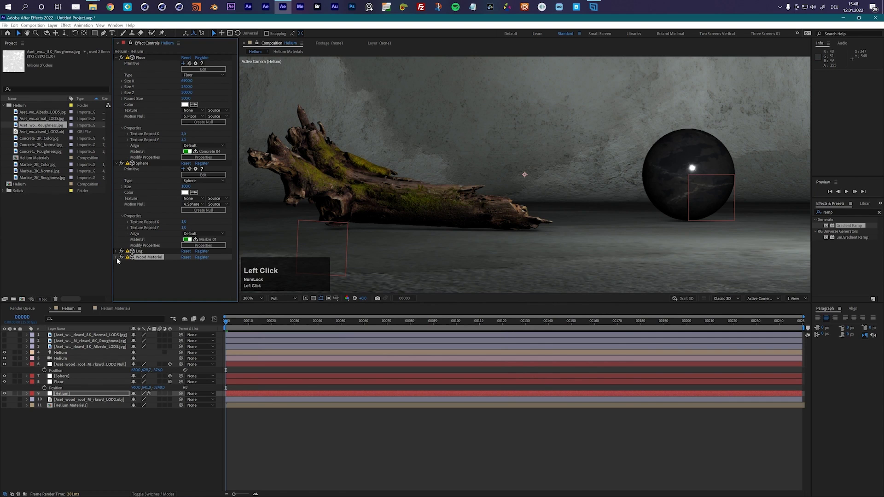
left_click(117, 259)
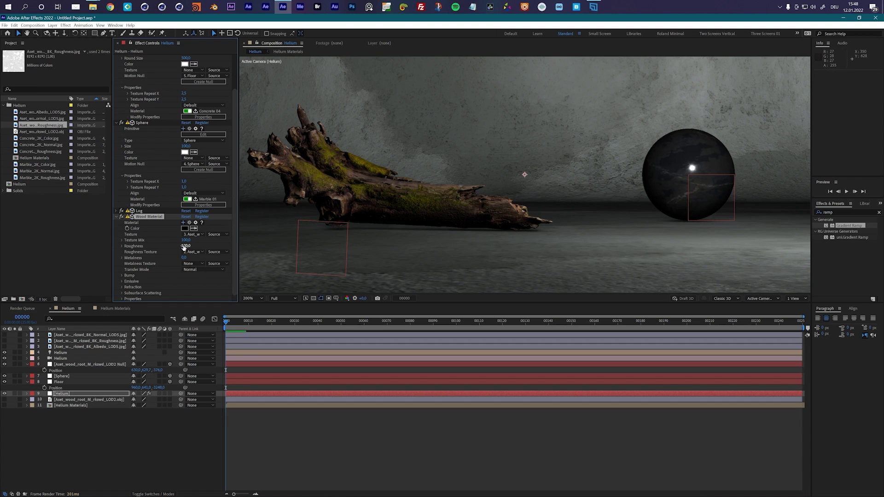
left_click(193, 252)
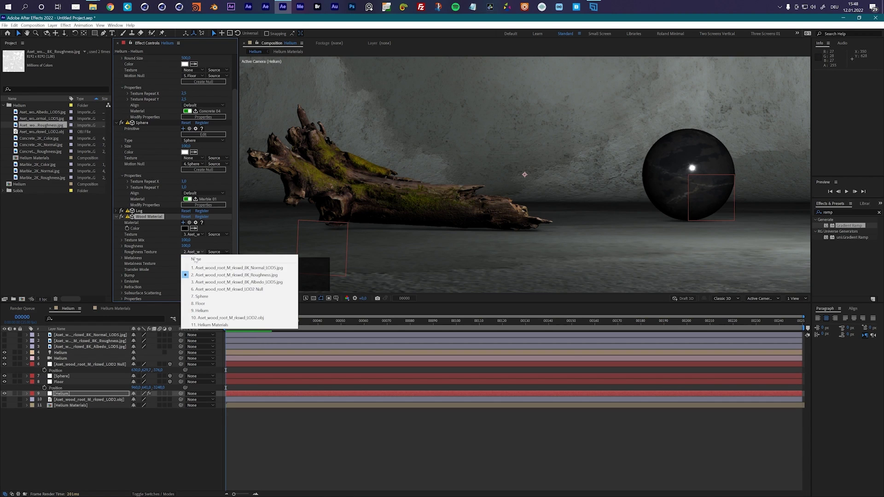
left_click(203, 266)
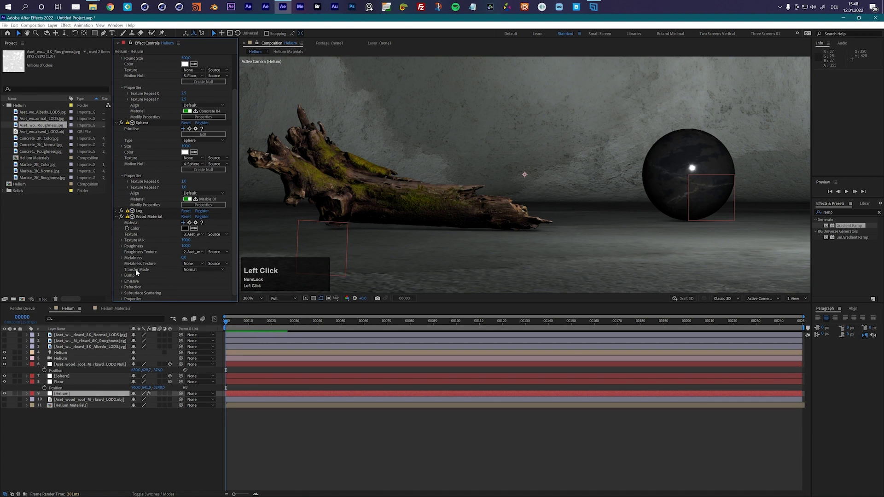
left_click(122, 276)
Try Bump Amount values of 200, 15 and 50 in the Wood Material effect.
left_click(186, 287)
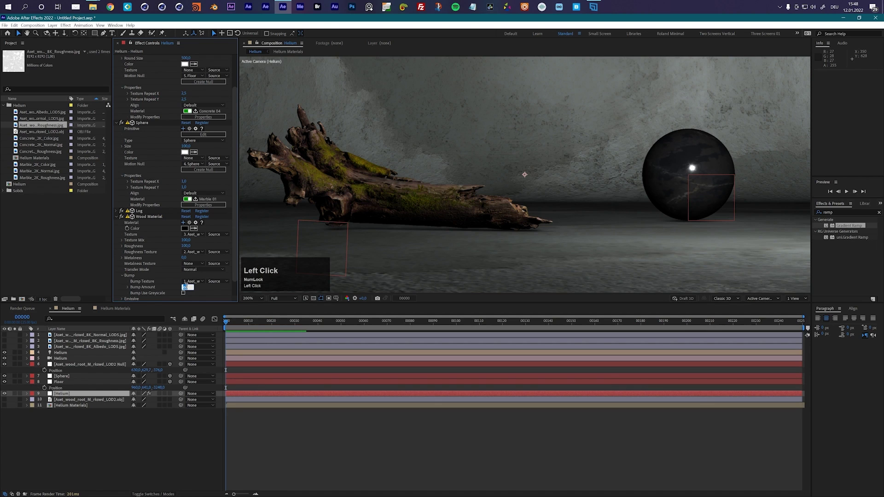
type("200")
key("Return")
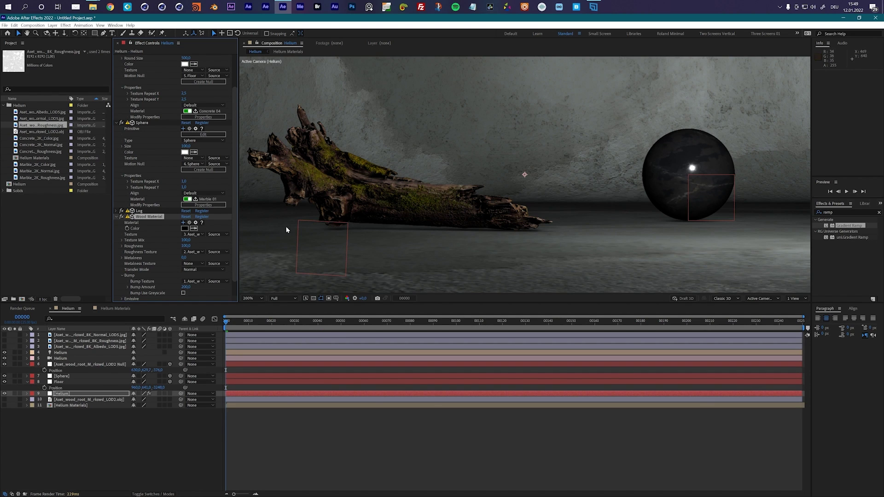
left_click(184, 286)
type("15")
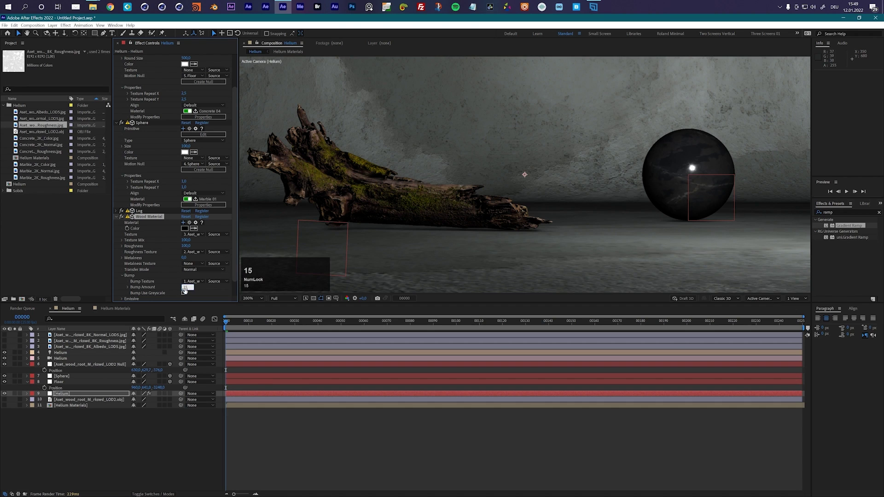
key("Return")
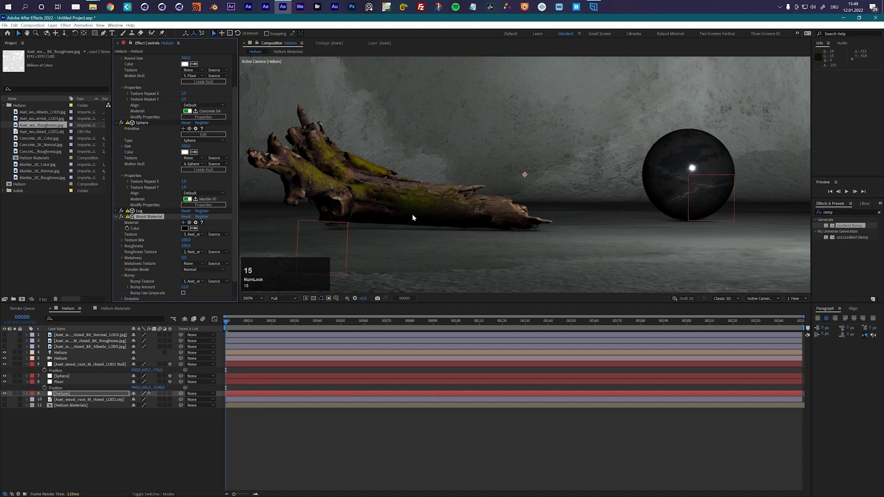
left_click(186, 287)
type("50")
key("KP_Enter")
Set the Wood Material's Bump Amount to 60 and return to the Helium composition view.
left_click(186, 287)
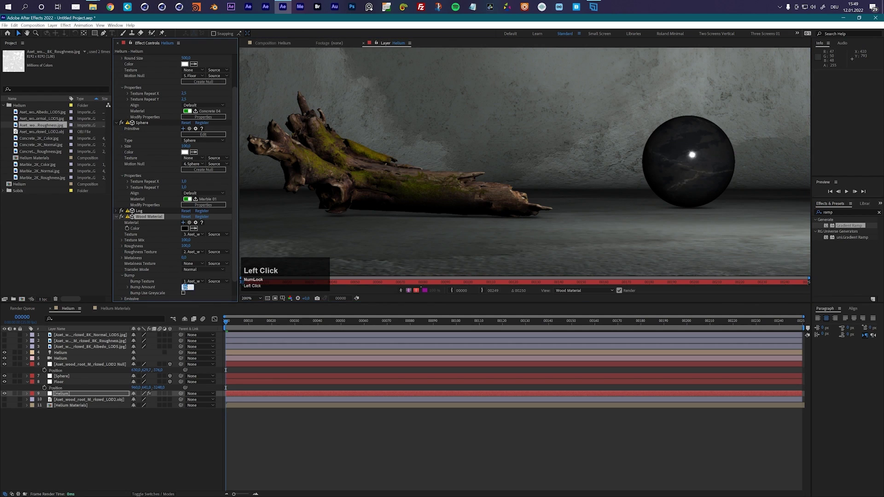
type("60")
key("KP_Enter")
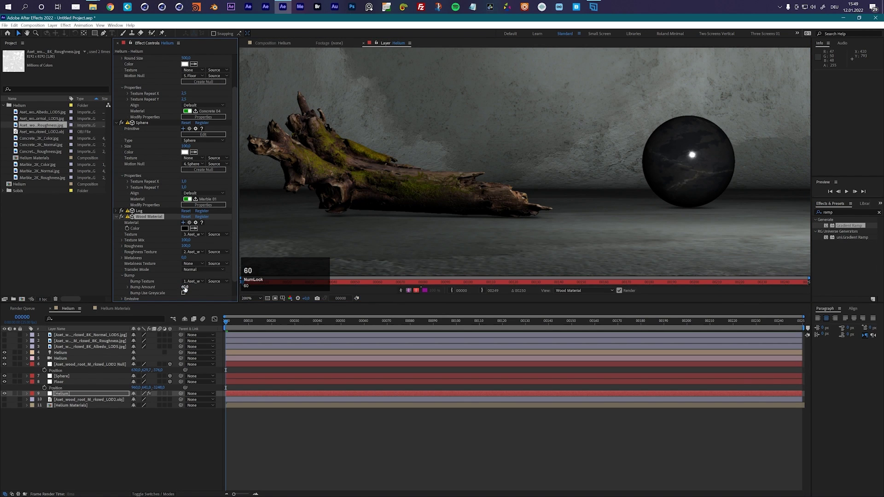
left_click(274, 43)
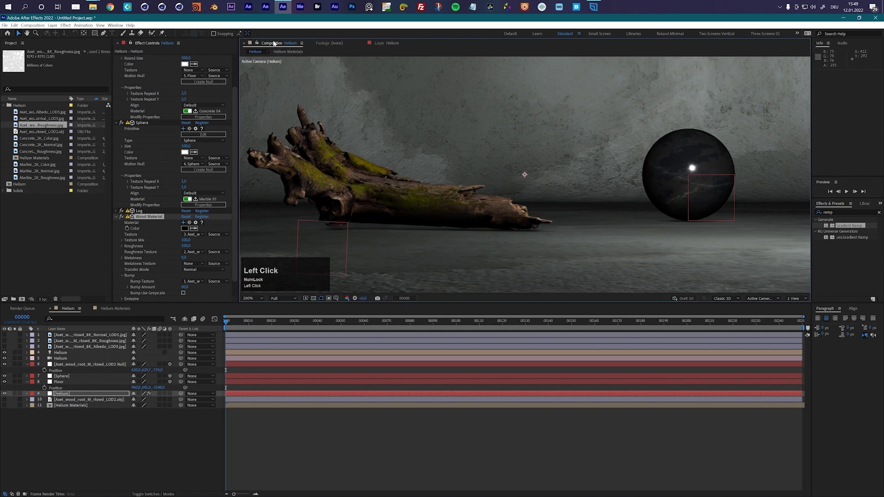
right_click(154, 288)
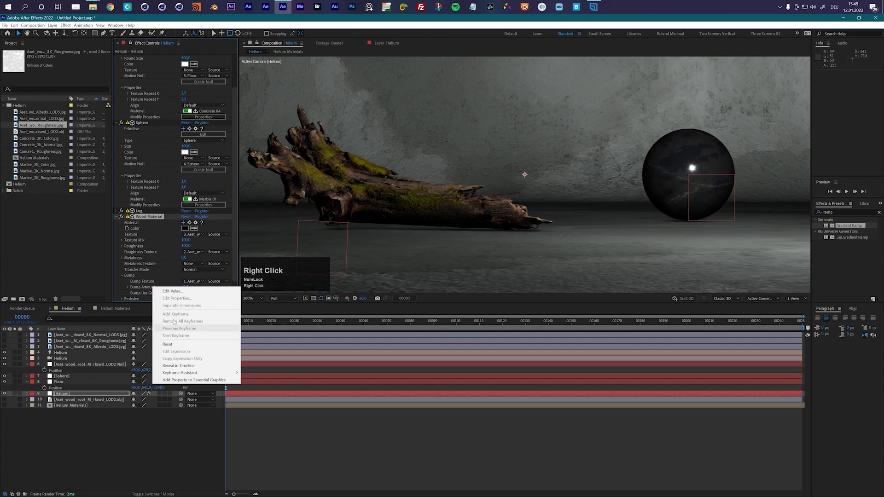
left_click(131, 293)
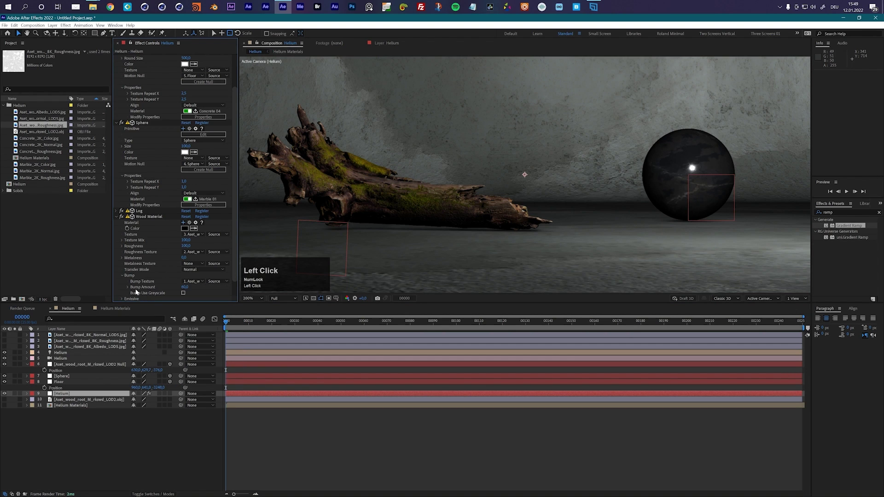
left_click(148, 219)
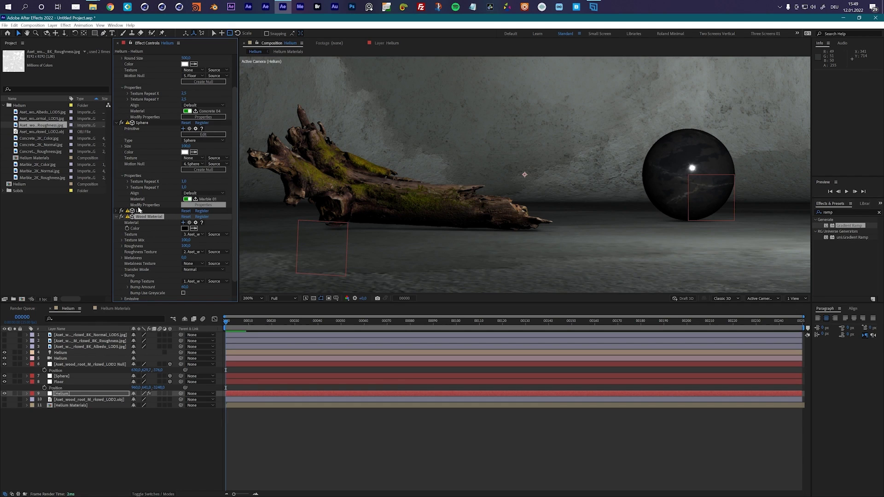
Examine the wood root's Normal, Roughness and Albedo texture layers and the contents of the Helium Materials composition.
left_click(77, 339)
left_click(80, 343)
left_click(85, 348)
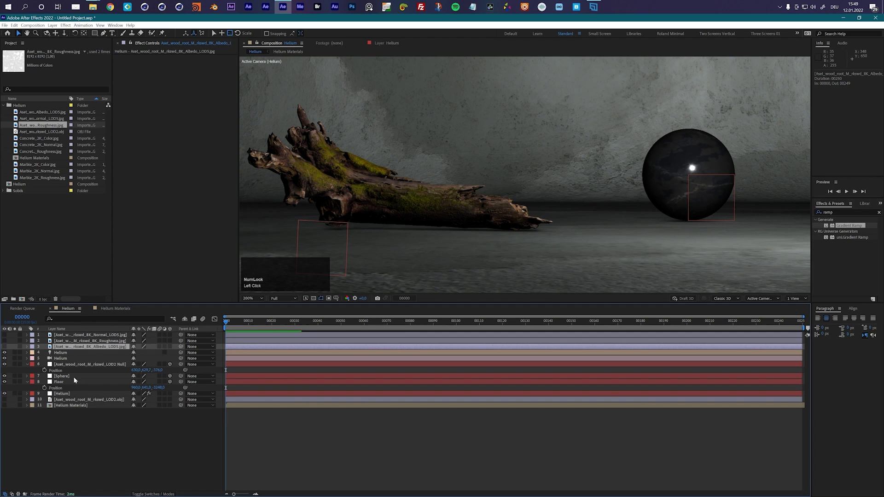
double_click(72, 404)
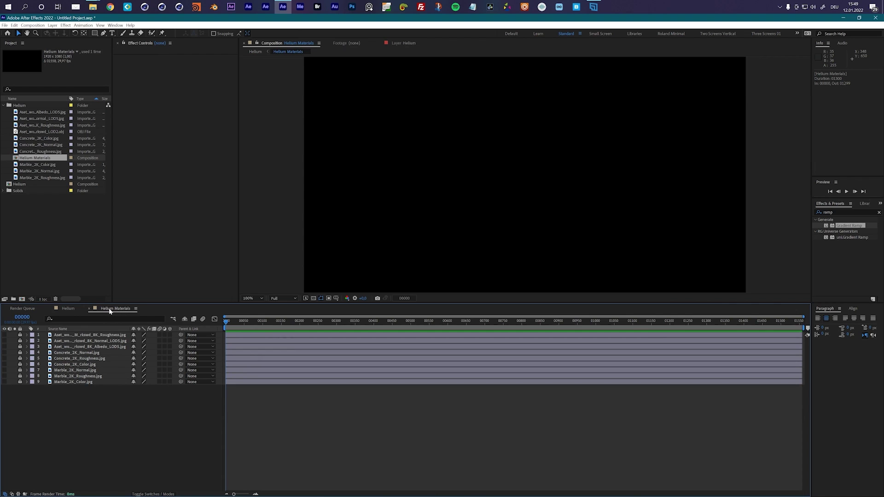
left_click(68, 308)
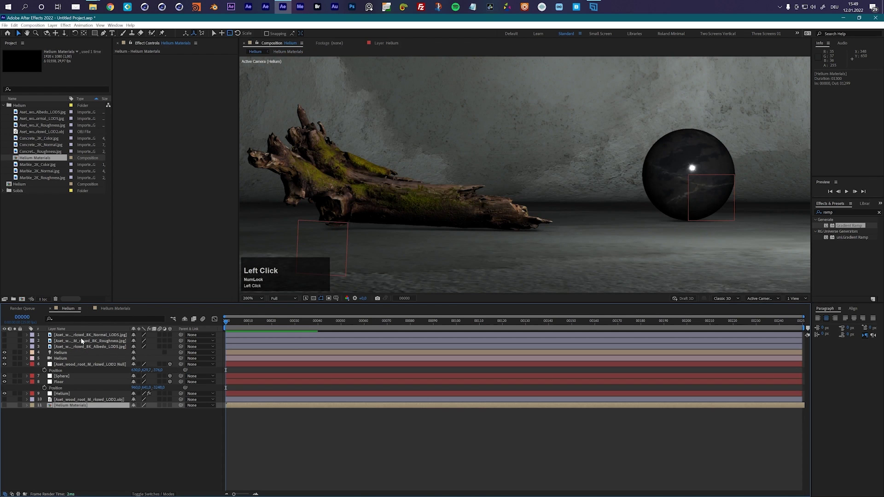
left_click(81, 347)
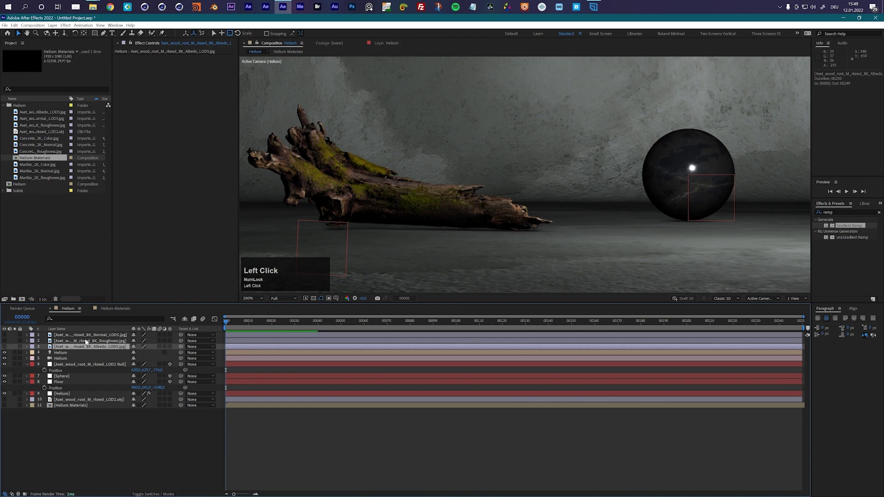
left_click(87, 343)
left_click(87, 337)
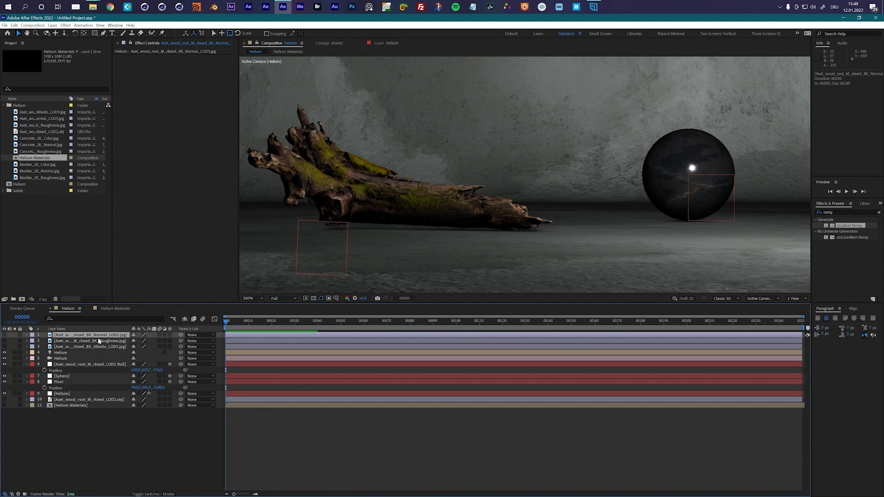
Check the Texture layer choices of the Wood Material effect on the Helium solid and deselect the layer.
left_click(61, 395)
left_click(193, 275)
left_click(83, 419)
key("Num_Lock")
left_click(83, 419)
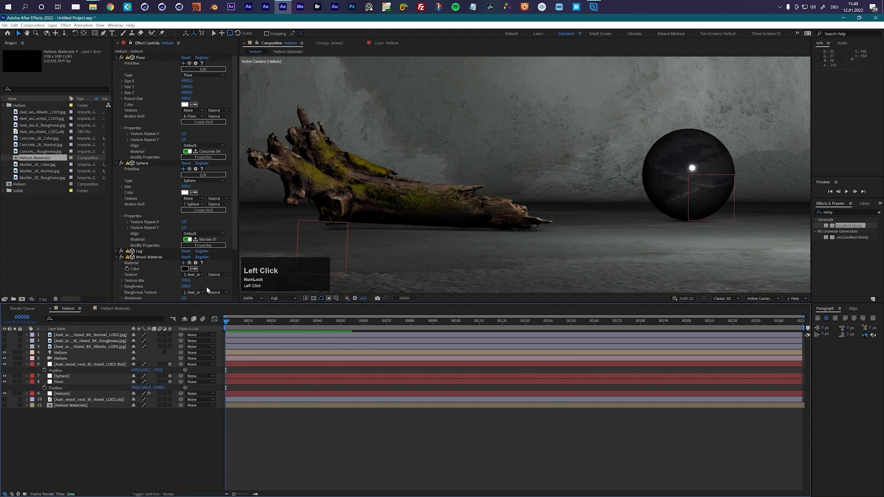
Delete the Wood Material effect from the Helium solid and expand the Log effect's settings.
scroll(226, 239, "down", 3)
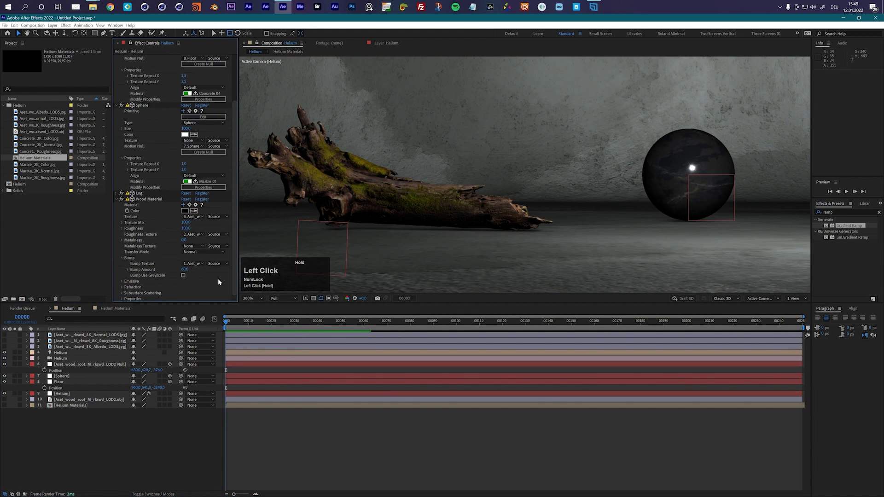
left_click(151, 200)
key("Delete")
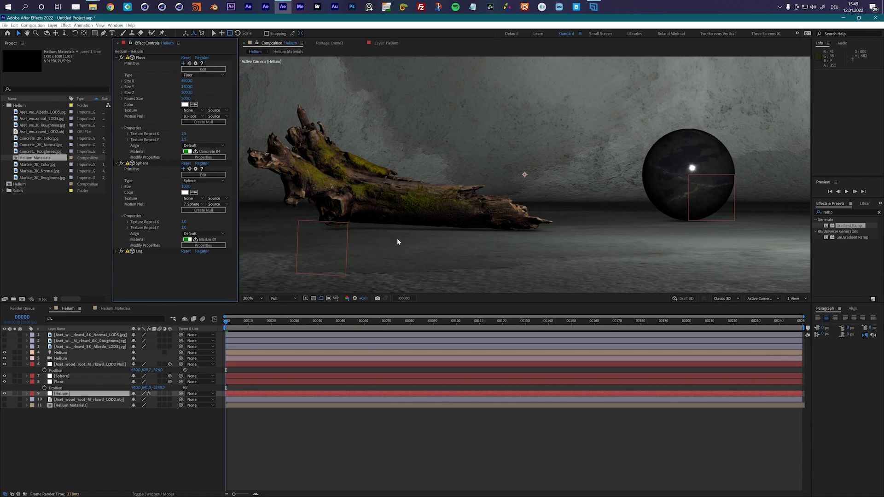
left_click(140, 251)
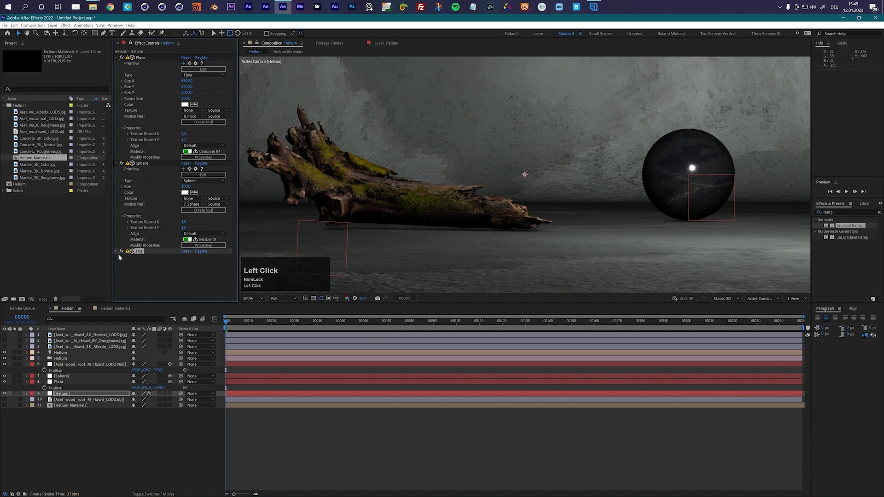
left_click(117, 251)
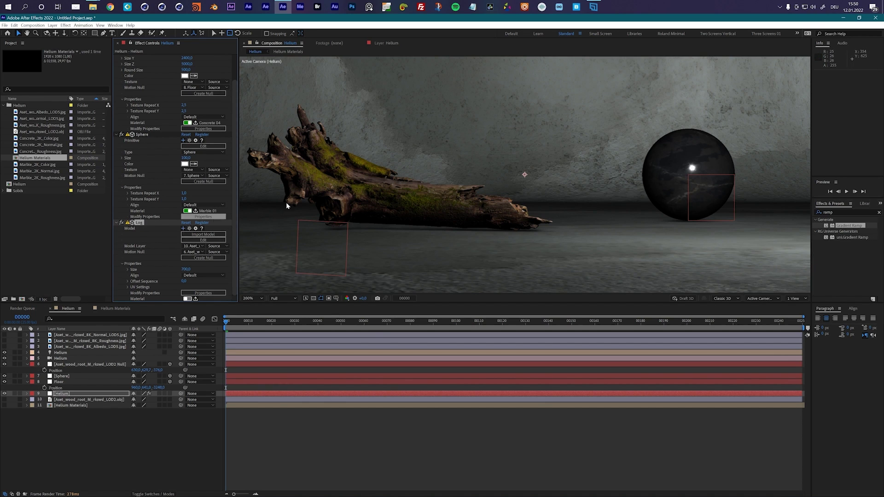
Delete the wood root's Normal, Roughness and Albedo texture layers and collapse the wood root null and Floor layers.
left_click(83, 346)
left_click(82, 337, "shift")
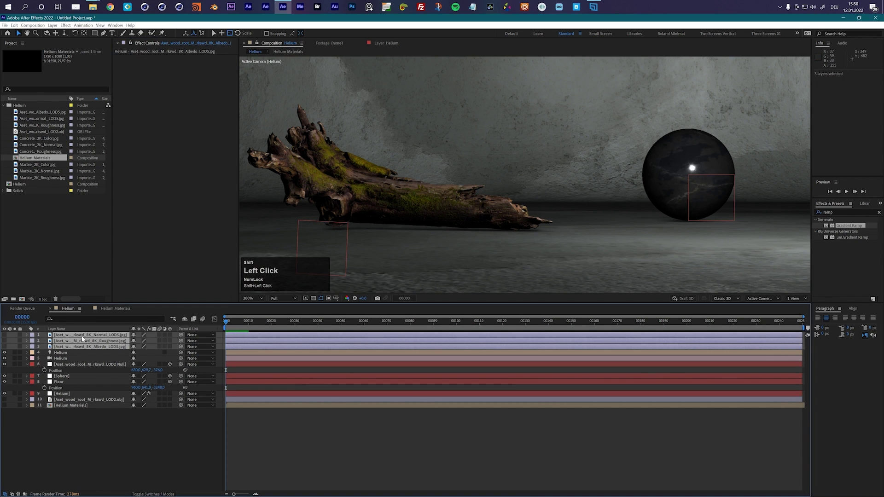
key("Delete")
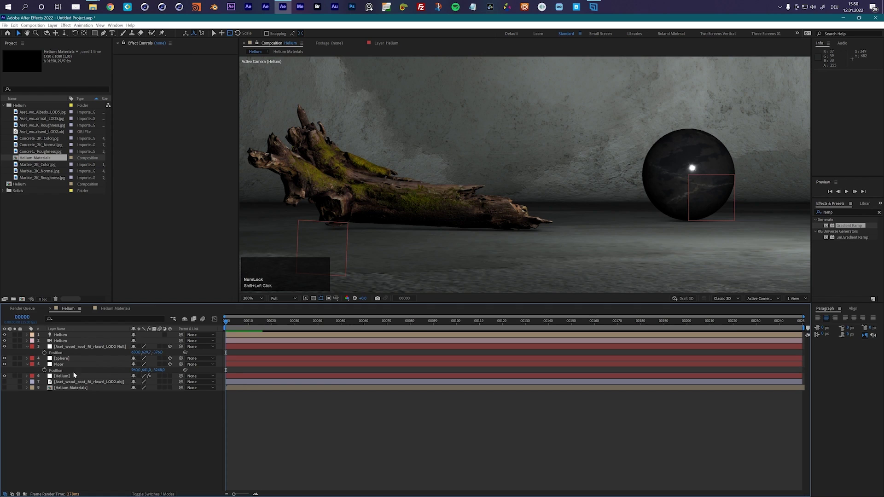
left_click(27, 347)
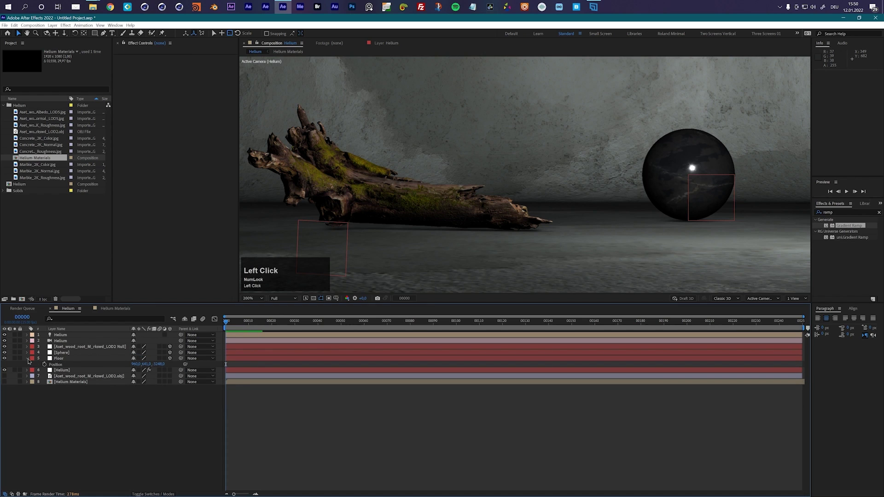
left_click(27, 359)
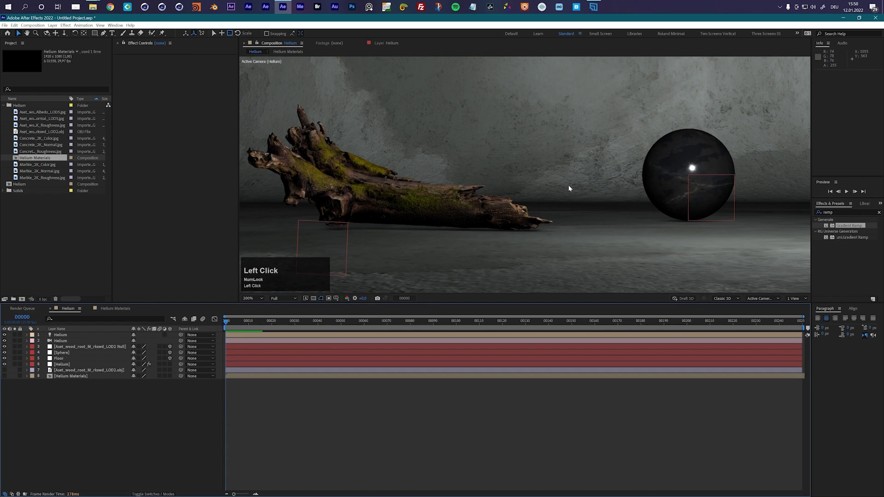
Set the composition's preview resolution to Half.
scroll(556, 176, "down", 2)
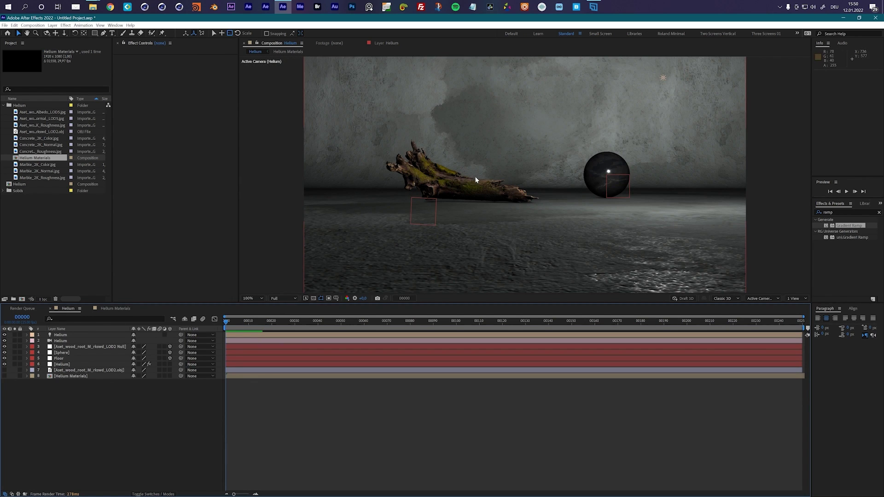
left_click(284, 298)
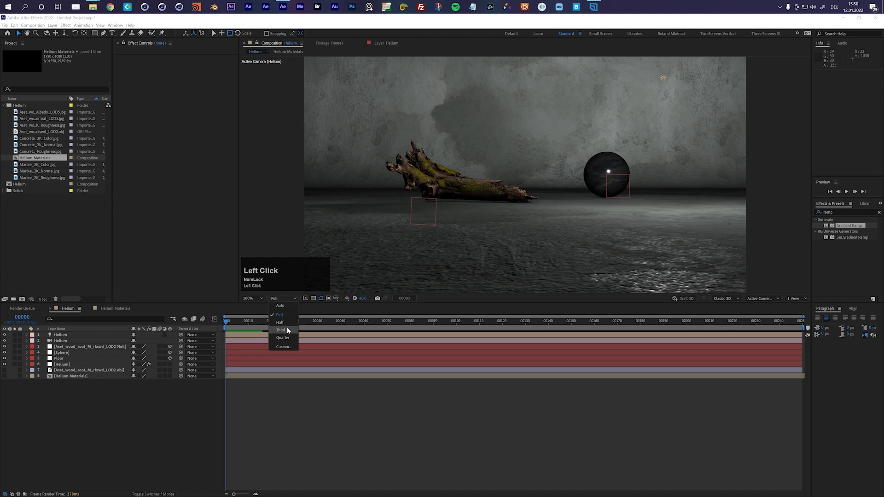
left_click(286, 322)
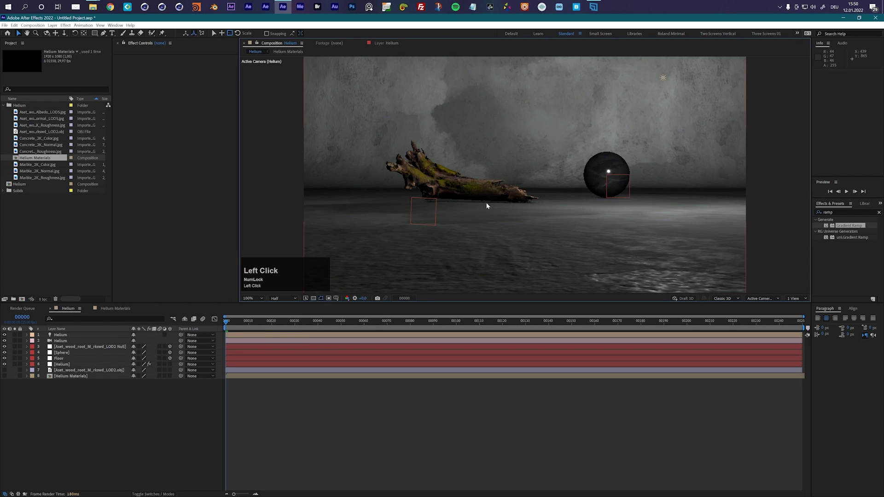
Duplicate the Log effect on the Helium solid.
left_click(65, 364)
left_click(146, 252)
left_click_drag(235, 216, 226, 275)
left_click(140, 223)
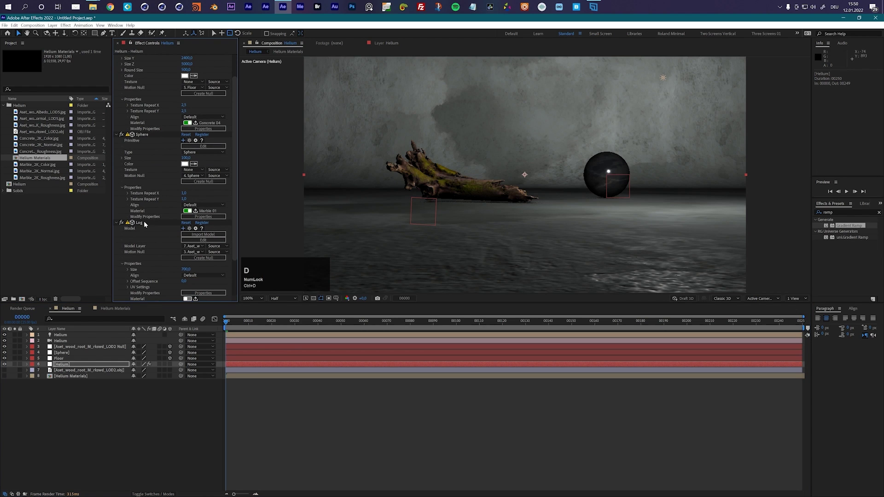
left_click_drag(234, 214, 223, 273)
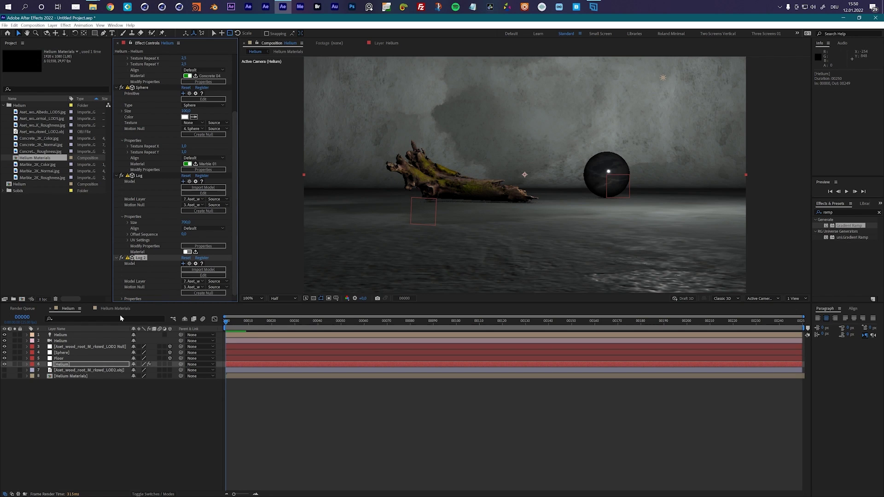
Rename the wood root's null layer as Log 1.
left_click(90, 347)
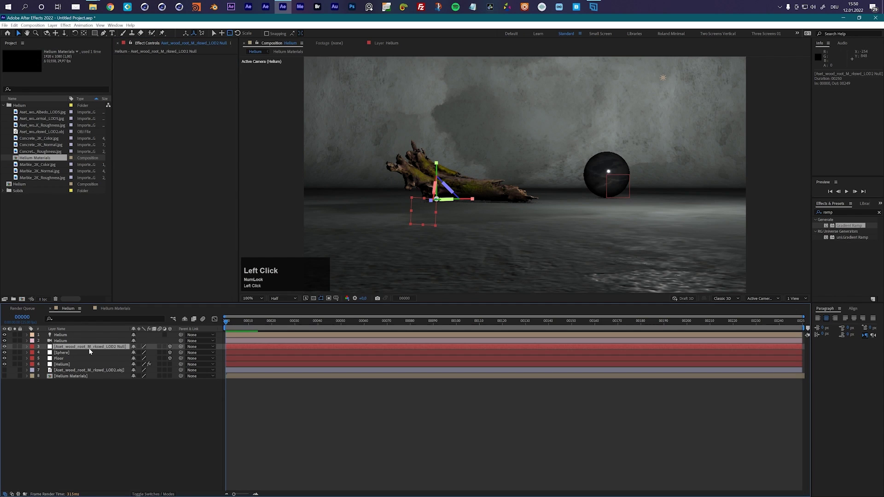
key("Return")
type("Log 1")
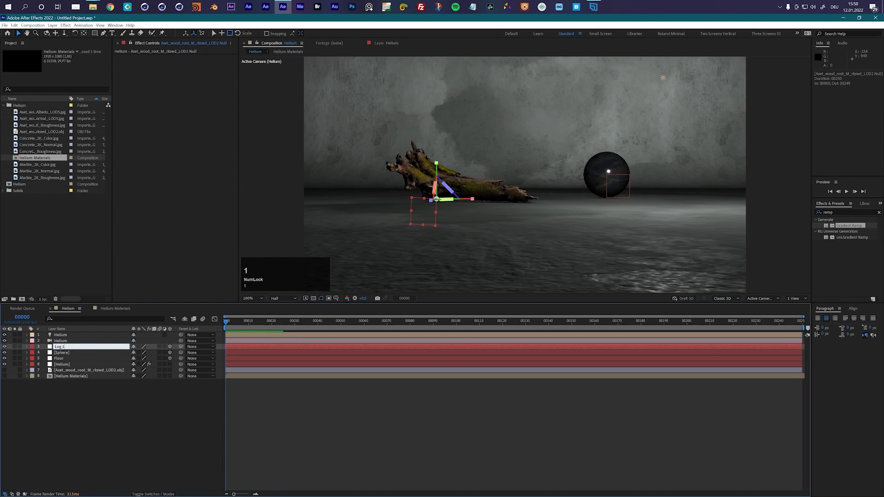
key("Return")
Create a new motion null for the Log effect on the Helium solid and rename it Log 2.
left_click(64, 363)
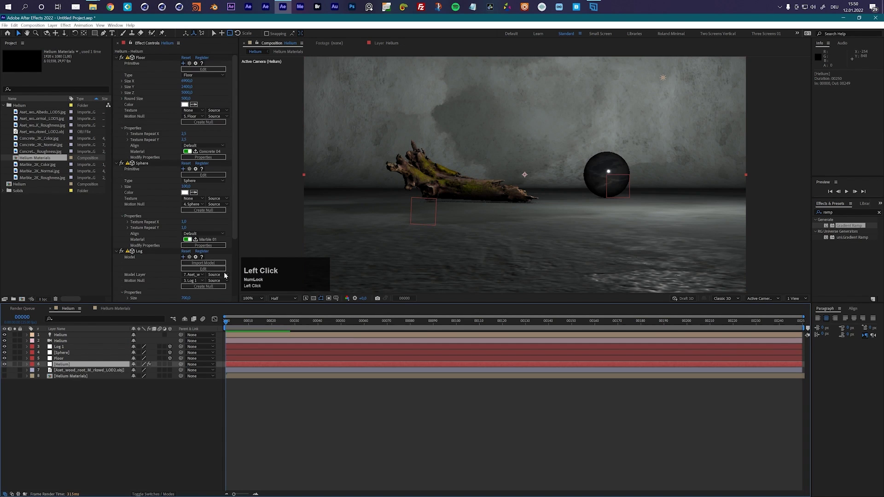
left_click(203, 286)
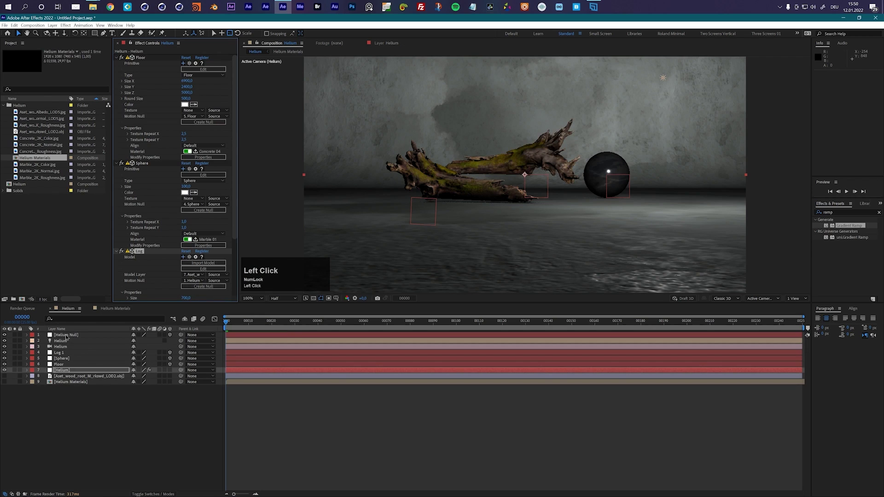
left_click(68, 335)
key("Return")
type("Log")
key("Return")
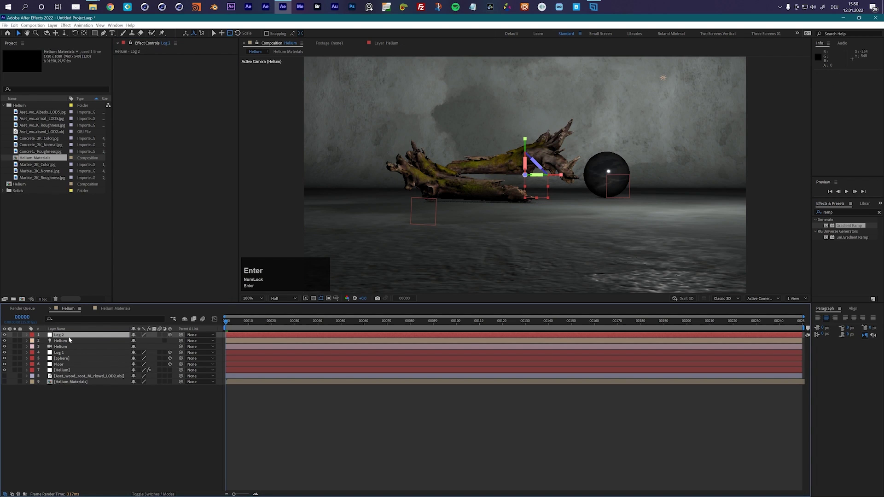
Copy the Position of the Log 1 null onto the Log 2 null.
left_click(65, 354)
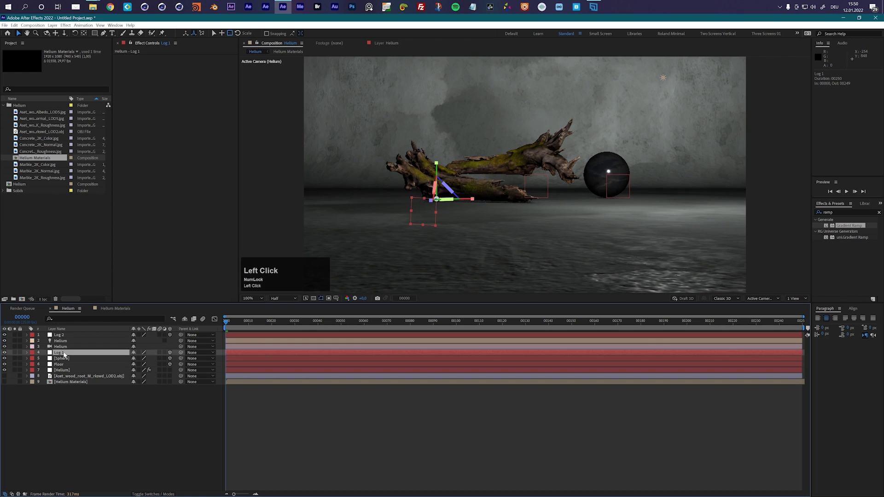
key("p")
left_click(60, 360)
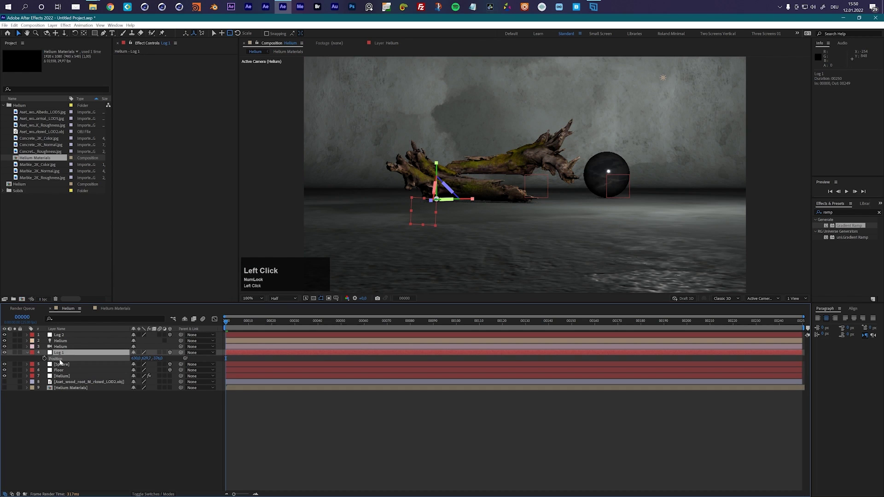
key("ctrl+c")
left_click(62, 337)
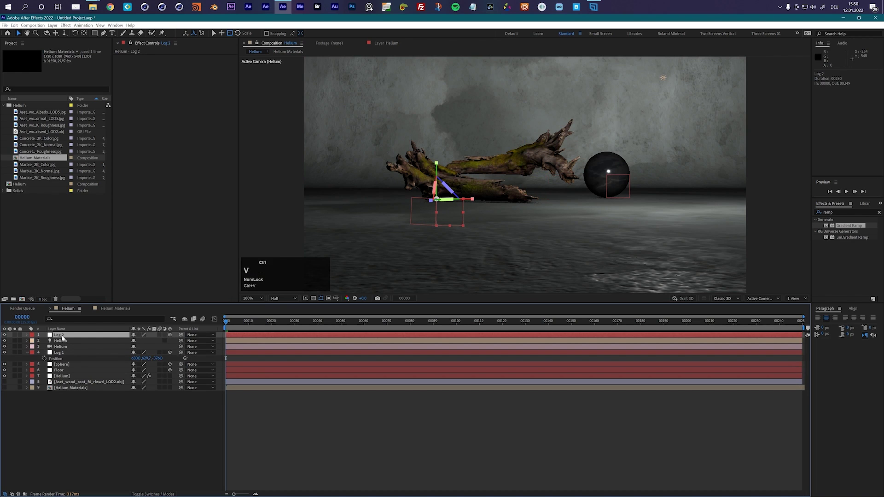
key("ctrl+v")
Copy the Orientation of the Log 1 null onto the Log 2 null.
left_click(64, 353)
key("r")
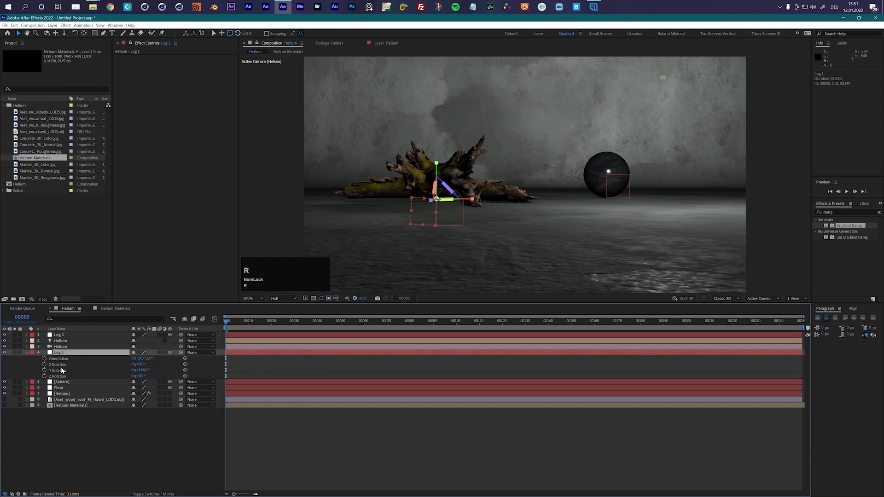
left_click(62, 361)
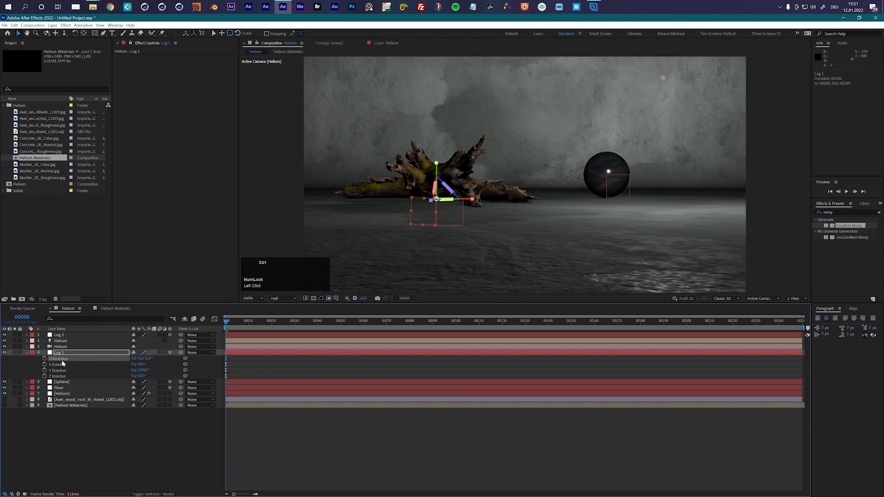
left_click(60, 335)
key("ctrl+v")
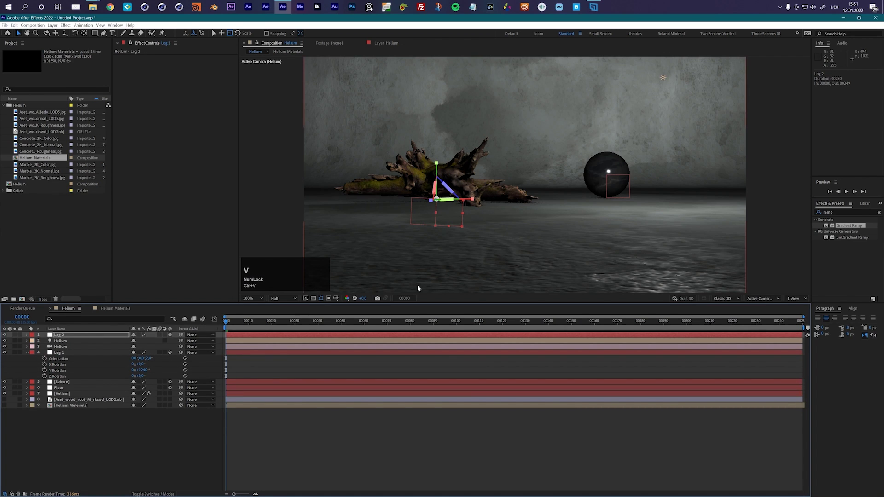
left_click_drag(148, 359, 146, 359)
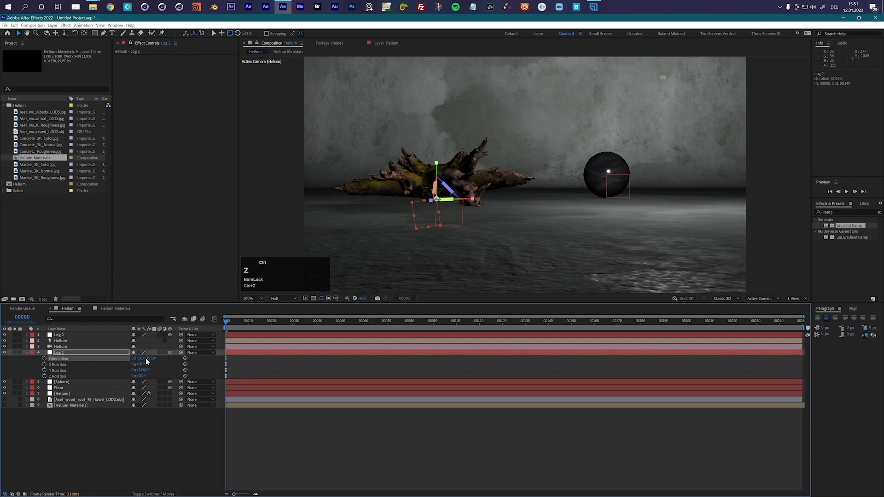
key("ctrl+z")
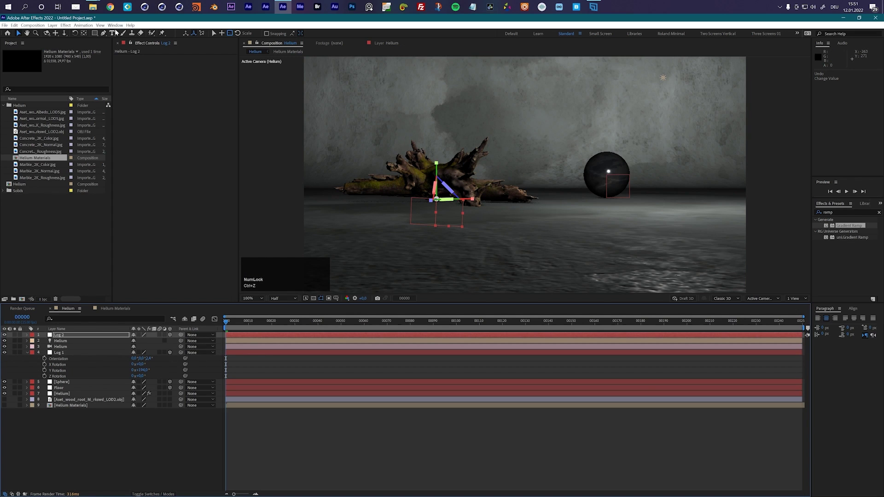
Move the Log 2 null to the right foreground at about 1344, 641, -1389, tilting it slightly around Z.
left_click(221, 34)
left_click_drag(471, 202, 727, 253)
key("w")
left_click_drag(692, 203, 693, 198)
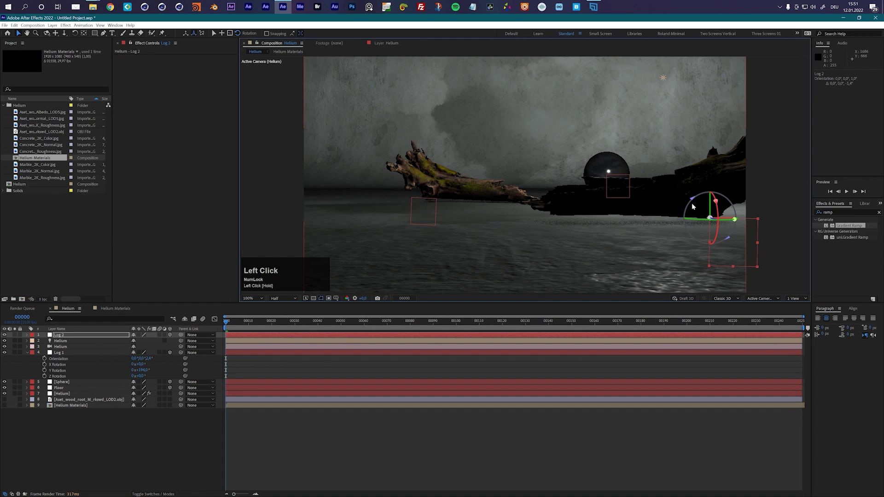
key("4")
left_click_drag(710, 184, 712, 192)
Rotate the Log 2 null about -3.5° around Z and shift it outward to about X 1478.
key("5")
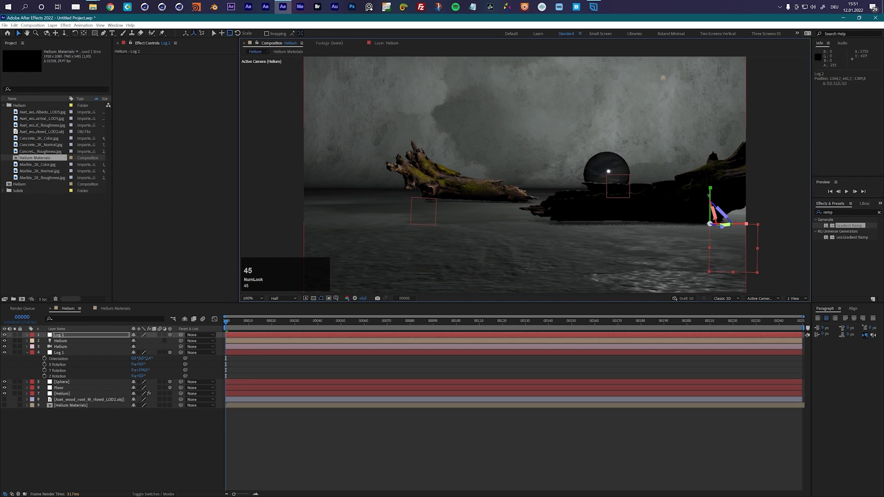
key("6")
left_click_drag(691, 202, 689, 206)
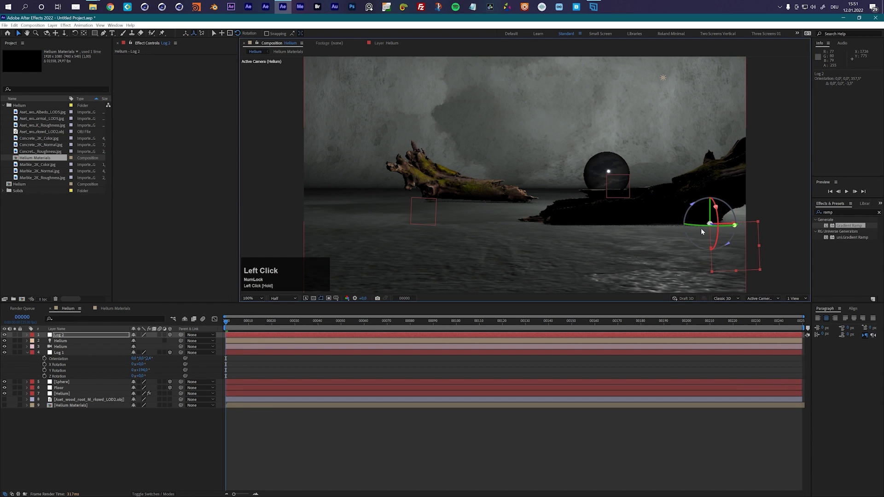
key("3")
key("4")
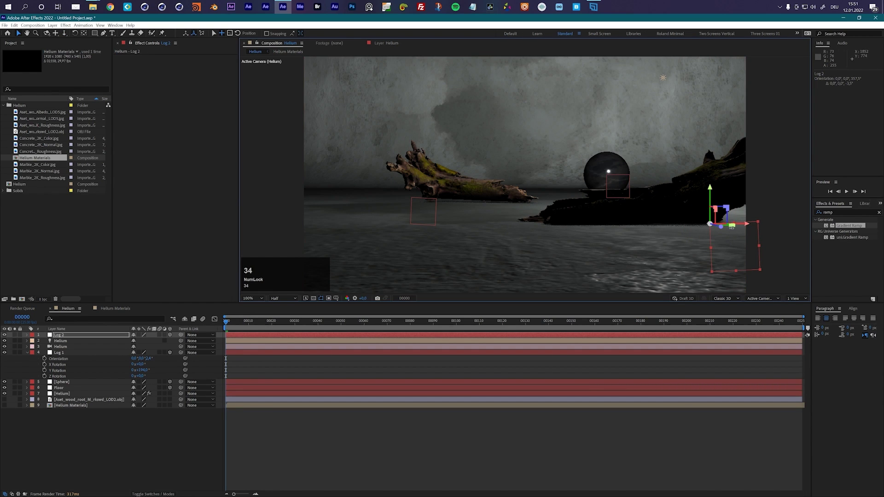
left_click_drag(747, 227, 810, 220)
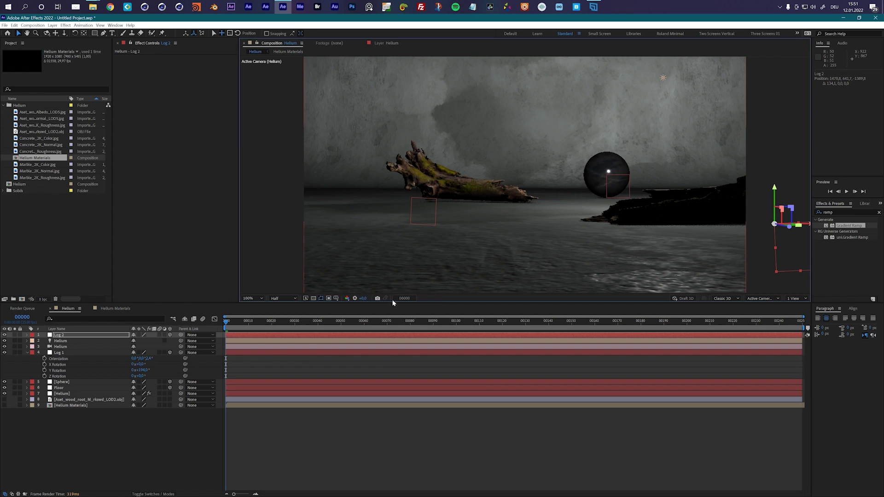
Place the Log 2 layer directly beneath Log 1, collapse Log 1's properties and select the Helium effect layer.
left_click_drag(64, 339, 51, 379)
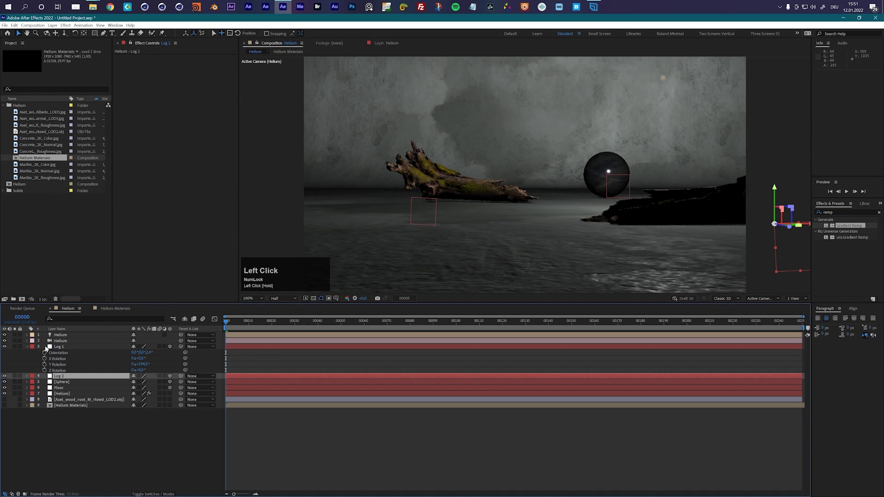
left_click(27, 348)
left_click(66, 372)
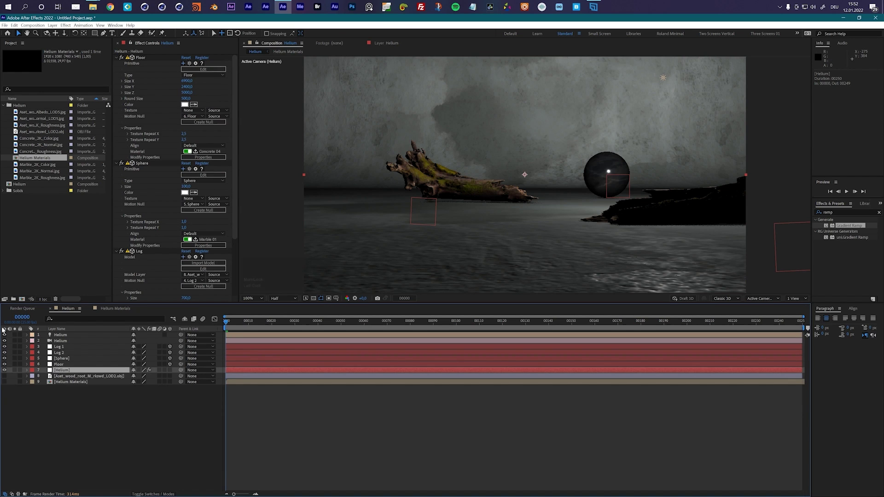
Shift the Helium light horizontally to the middle of the scene and change its light type to Spot.
left_click(57, 336)
left_click_drag(701, 81, 563, 104)
left_click(60, 337)
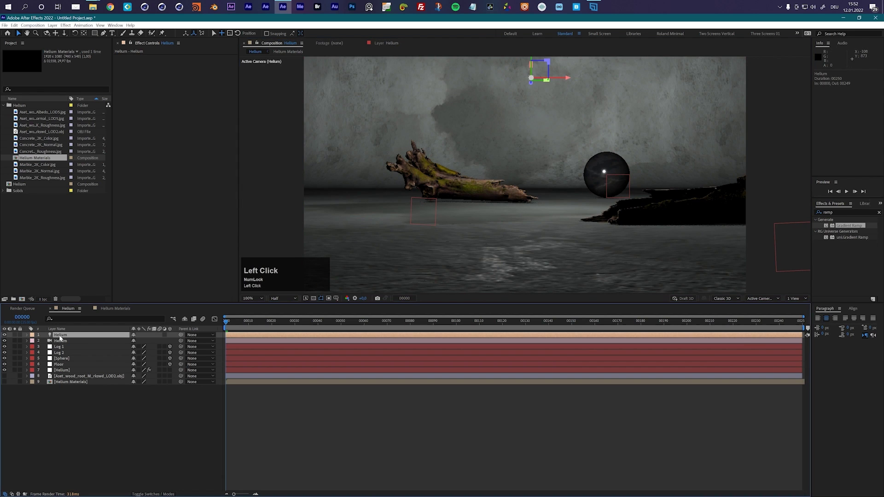
key("a")
key("a")
left_click(139, 341)
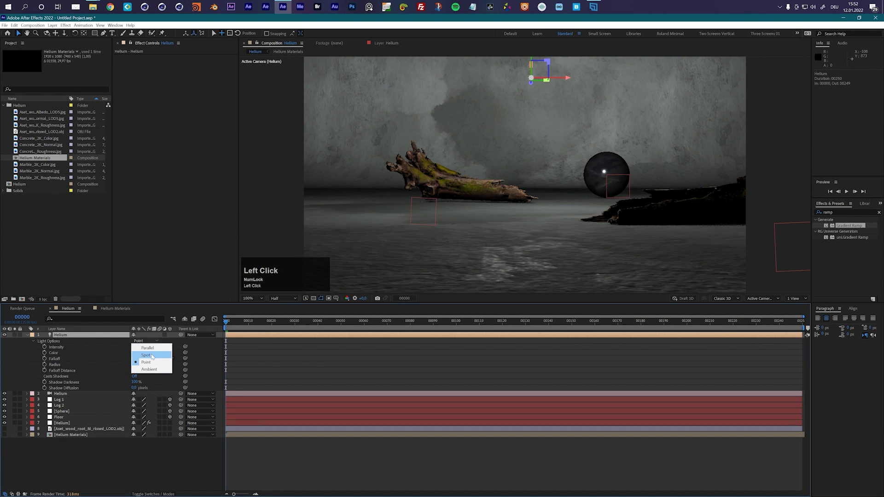
left_click(146, 356)
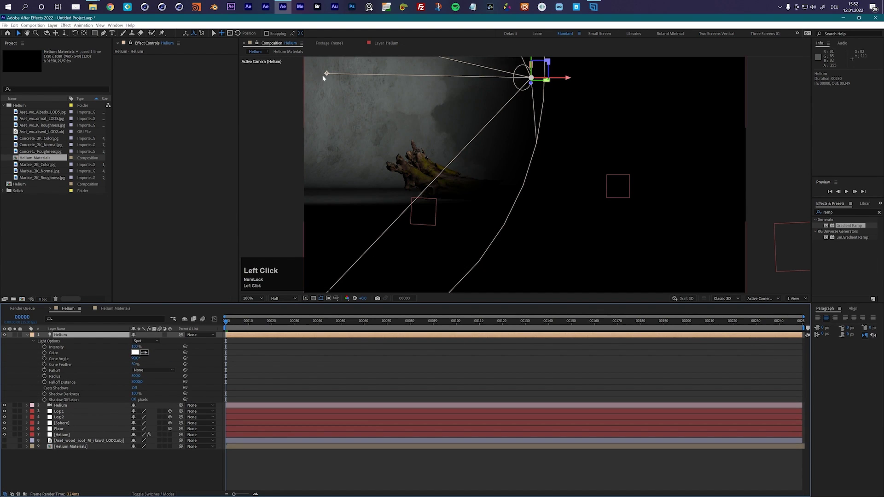
left_click_drag(325, 74, 388, 122)
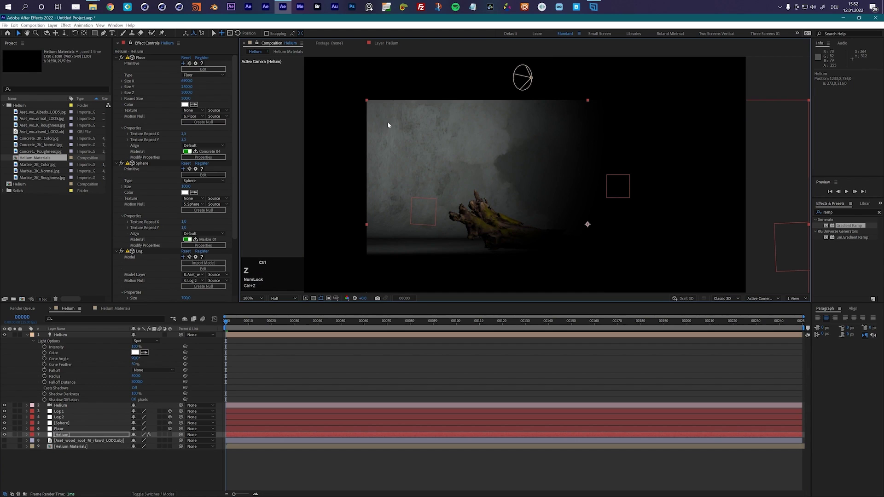
key("ctrl+z")
left_click(65, 336)
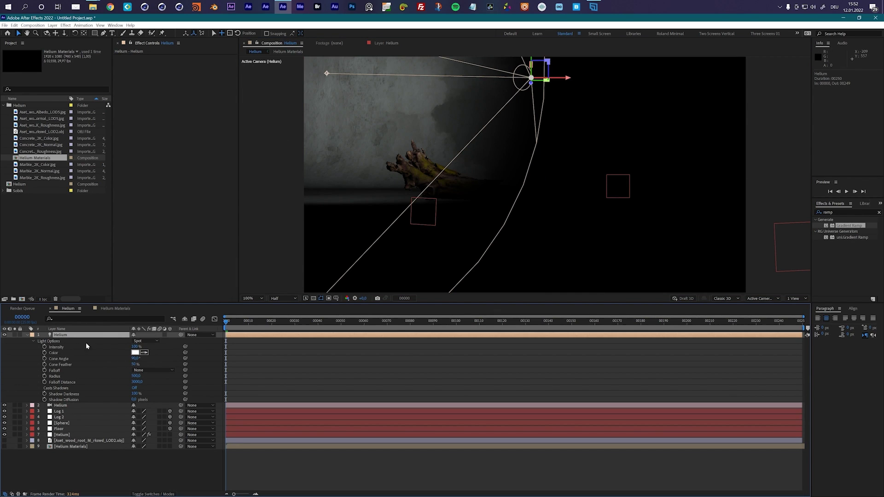
Set the Helium light's position to 960, 540, 0.
key("p")
left_click(137, 341)
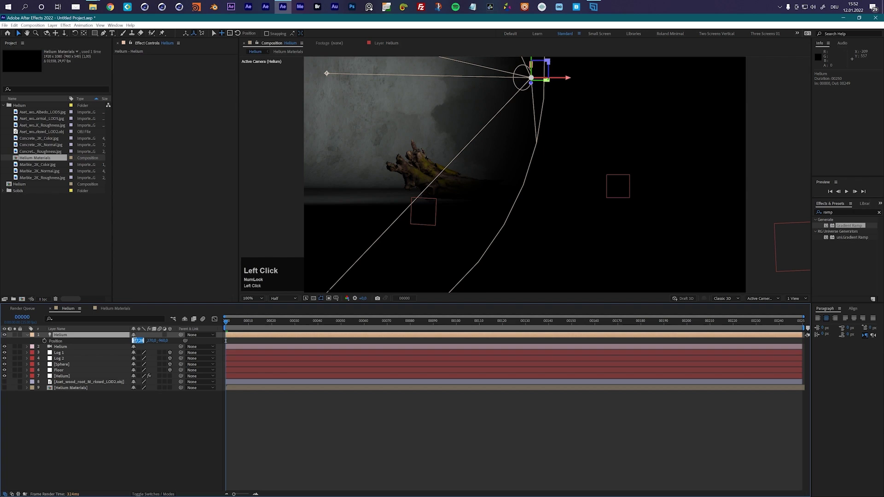
type("960")
key("Tab")
type("540")
key("Tab")
type("0")
key("Return")
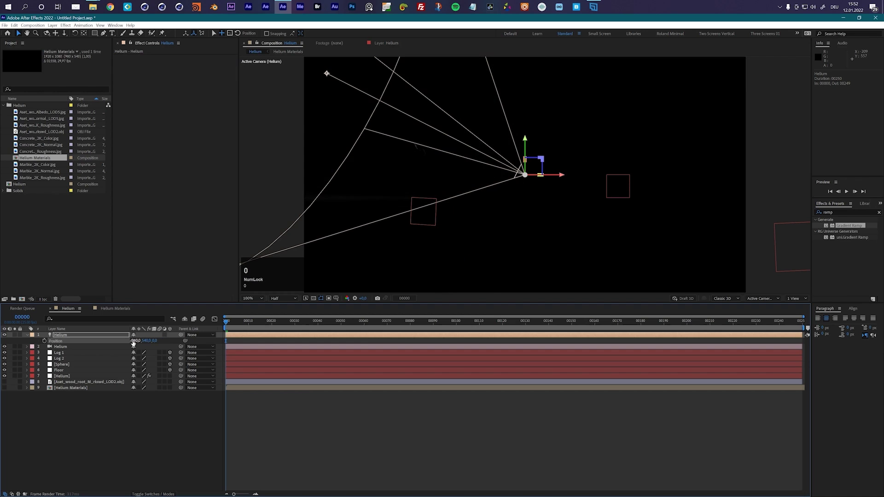
Expand the light's transform properties and set its point of interest X value to 960.
left_click(29, 336)
left_click(29, 337)
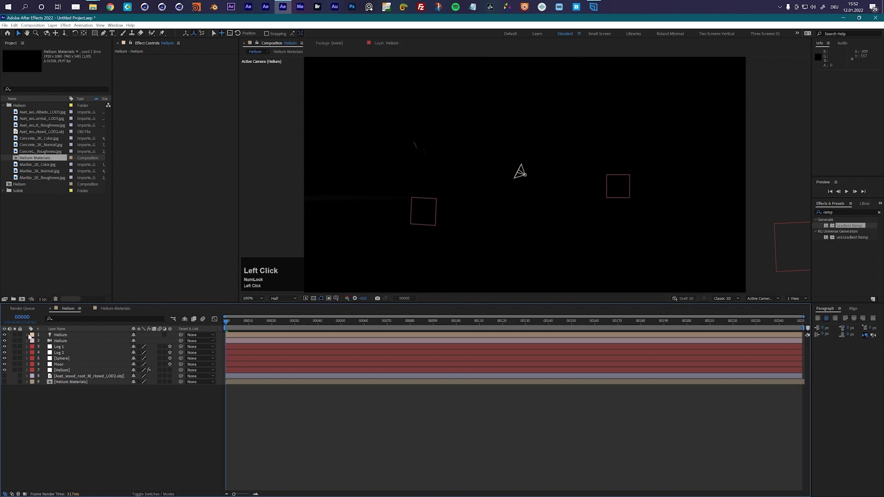
left_click(28, 336)
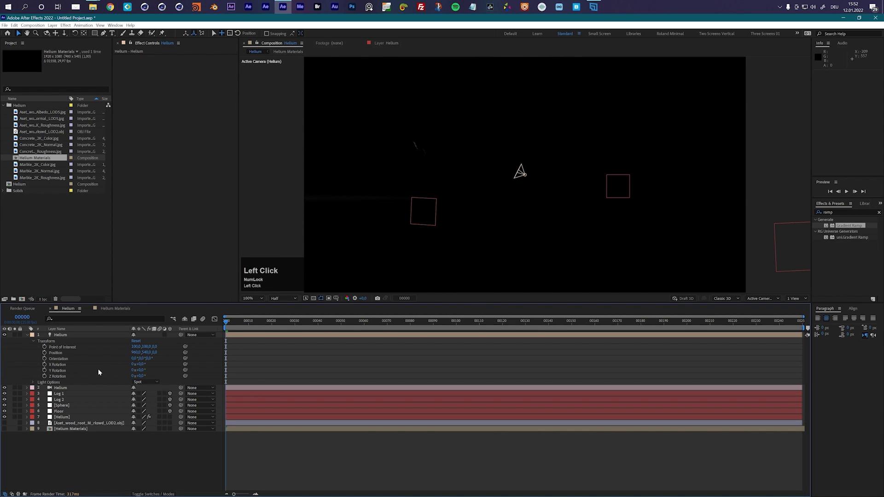
left_click(136, 346)
type("960")
key("Tab")
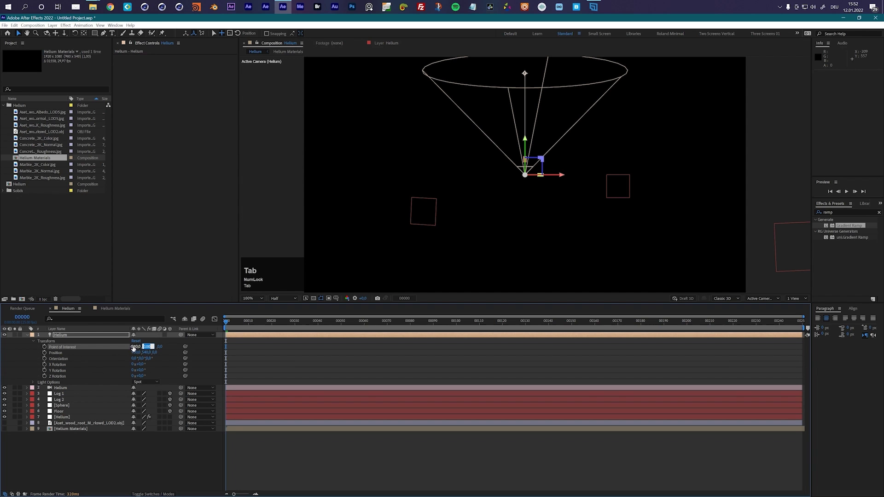
Raise the spot light to about Y -572 and place its point of interest beneath it at about Y 491.
left_click(145, 347)
left_click_drag(145, 347, 462, 324)
left_click_drag(529, 143, 526, 171)
scroll(554, 124, "down", 2)
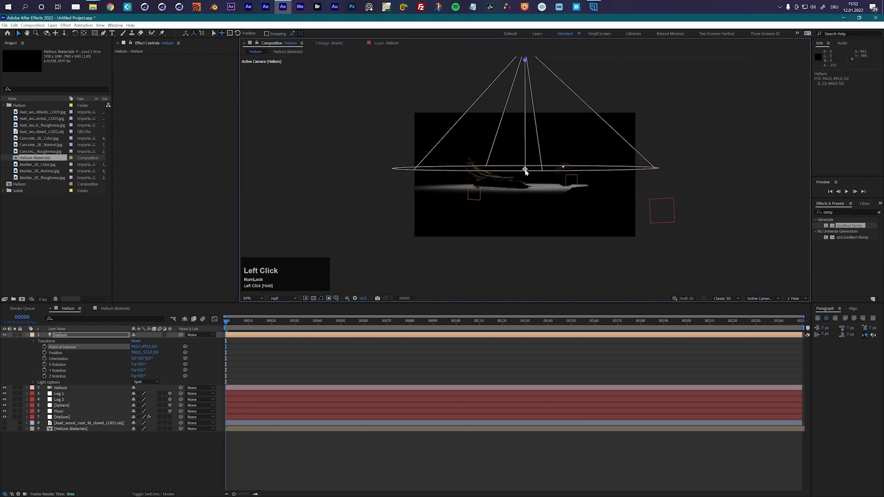
Bring the light forward to about Z -354 and aim its point of interest toward the back wall at about Y 541.
left_click_drag(155, 347, 326, 314)
left_click_drag(157, 352, 49, 359)
left_click_drag(146, 348, 176, 340)
scroll(540, 147, "up", 2)
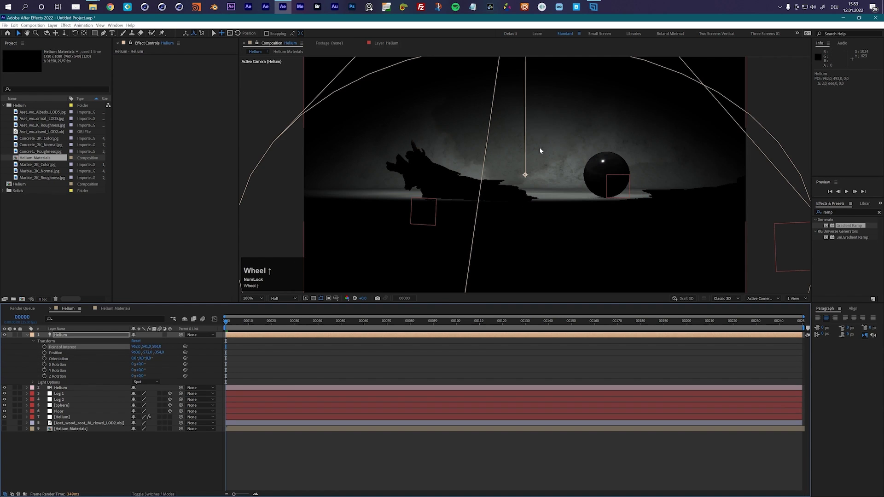
Switch to a two-view layout and, in the top view, move the spot light and its target forward, light at about Z -1876.
left_click(796, 298)
left_click(798, 315)
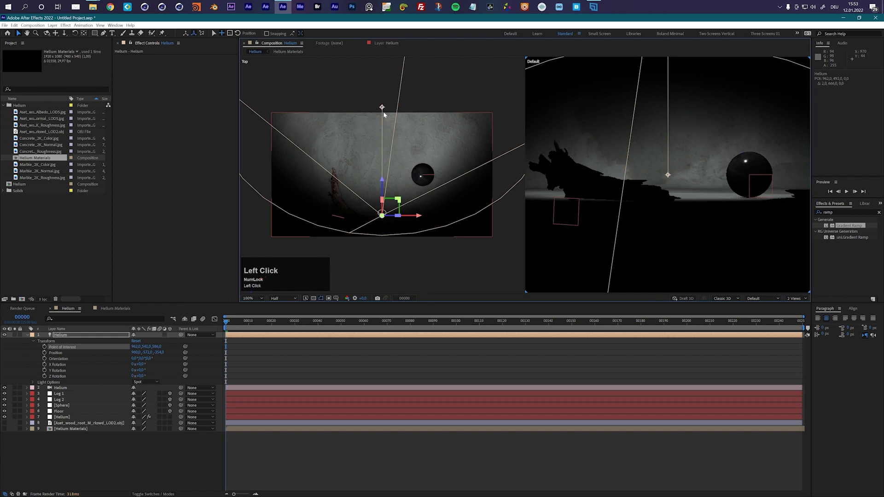
left_click_drag(383, 107, 363, 362)
scroll(400, 195, "down", 2)
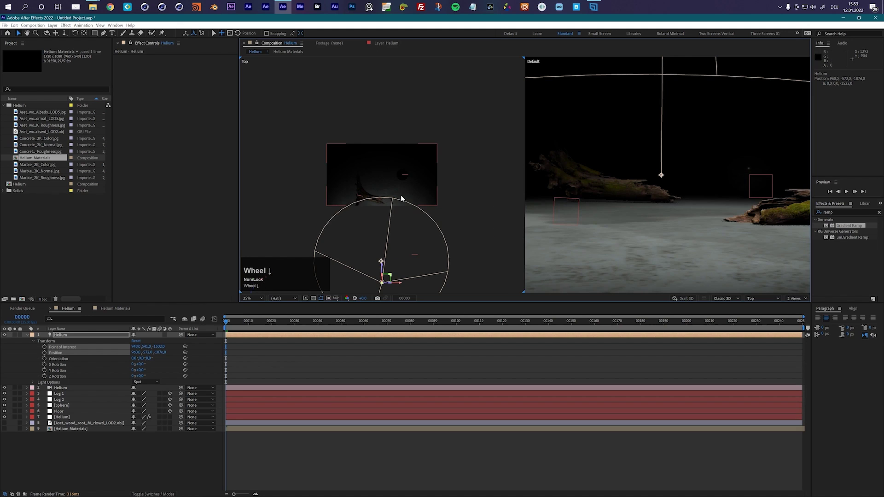
Move the light's point of interest to about 960, 541, -662 and return to the single camera view.
left_click_drag(381, 262, 382, 213)
left_click(795, 299)
left_click(791, 309)
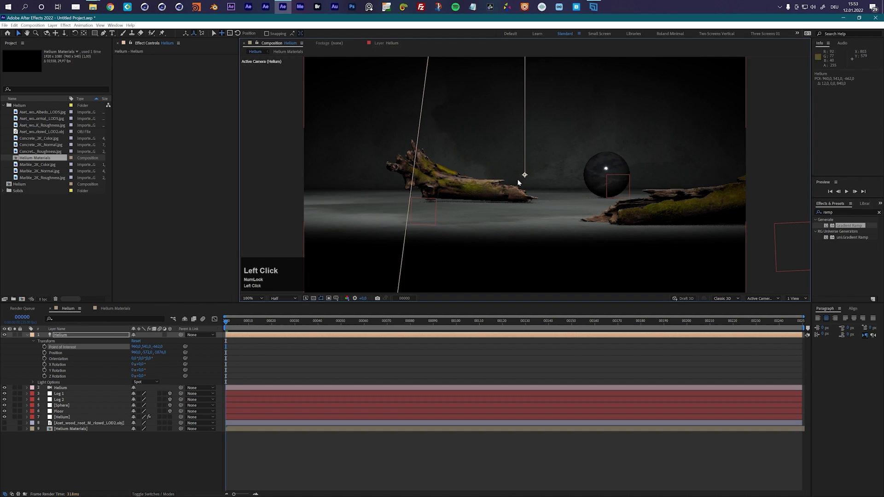
scroll(534, 180, "up", 4)
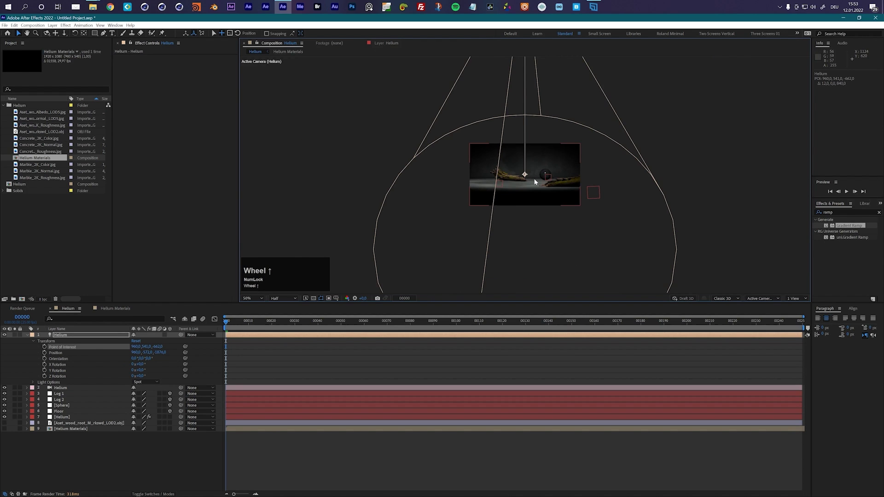
scroll(535, 181, "up", 4)
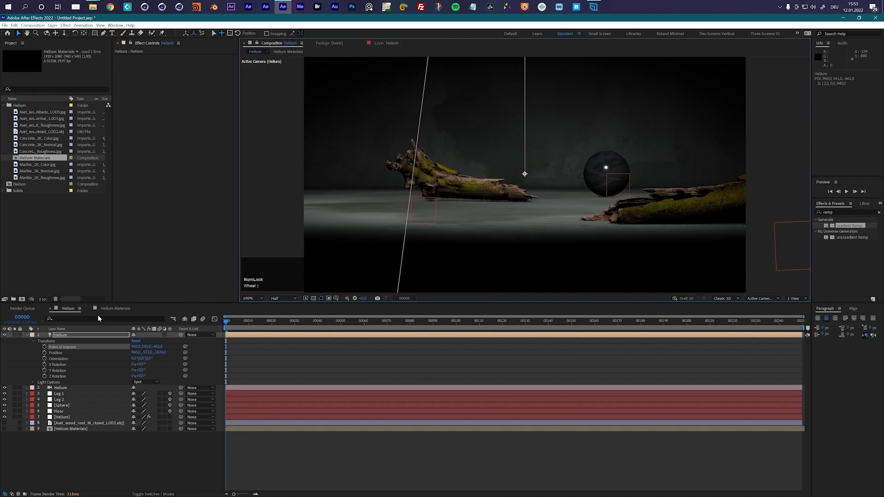
Turn on Casts Shadows in the Helium spot light's options.
left_click(64, 337)
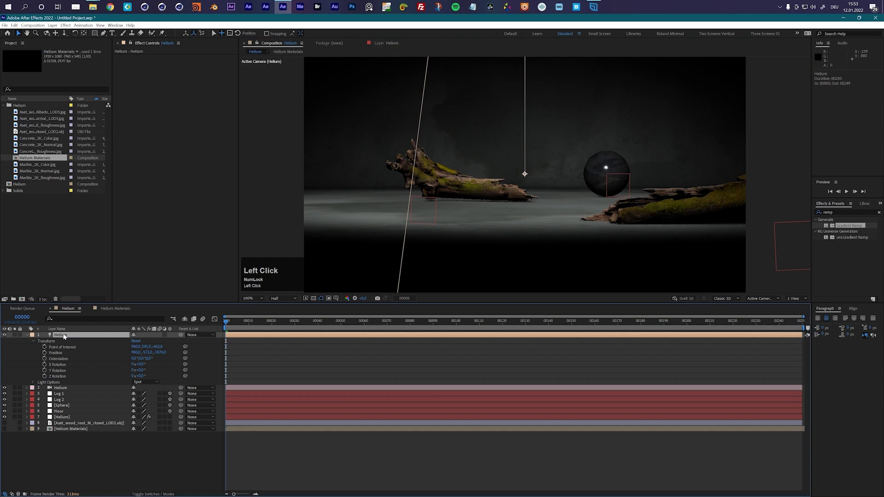
key("a")
key("a")
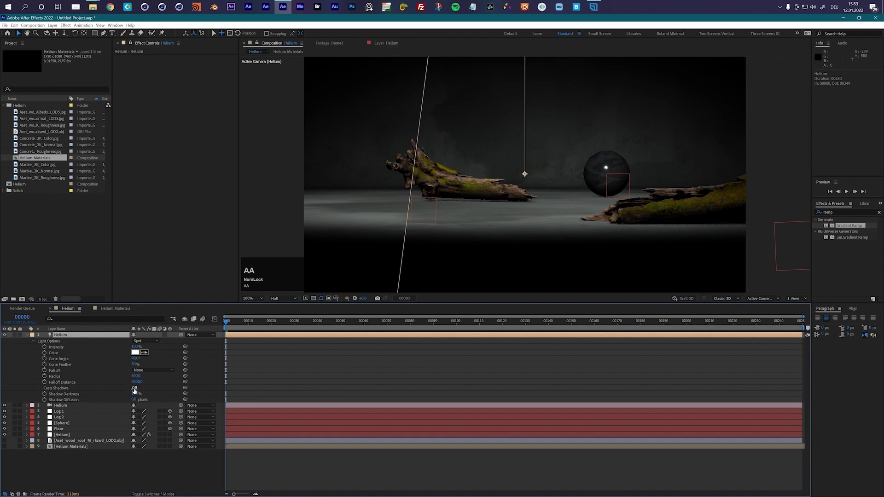
left_click(134, 388)
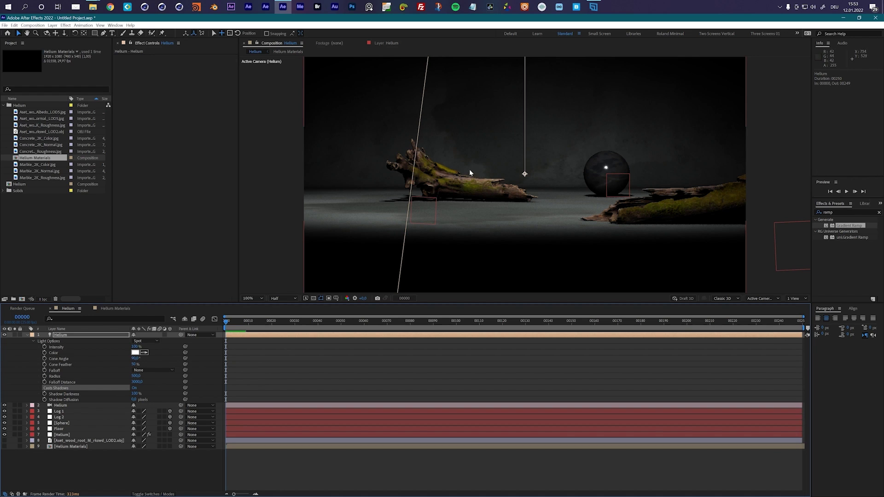
Add an environment to the Helium effect using the first Environment preset, the bright chapel interior.
left_click(61, 435)
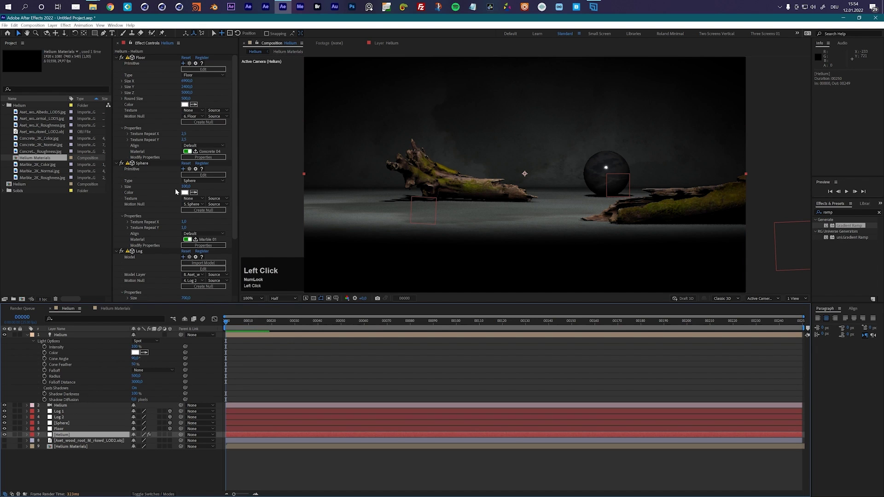
left_click(189, 63)
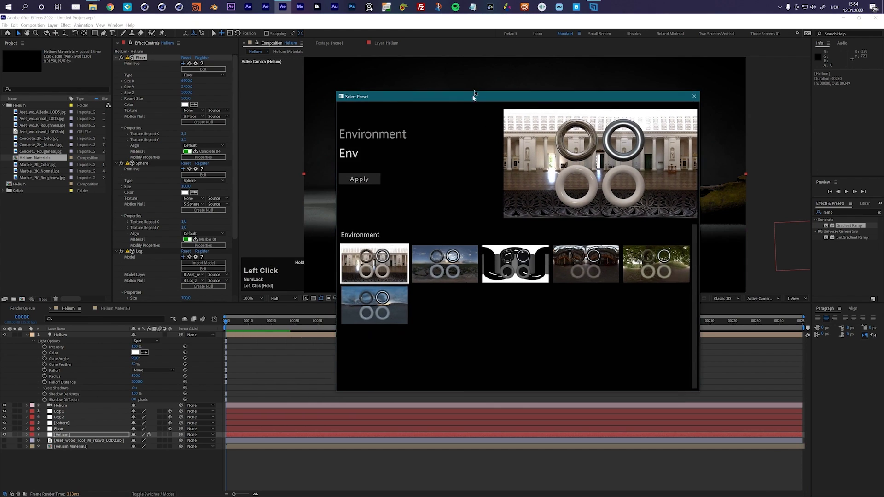
left_click(388, 256)
left_click(368, 178)
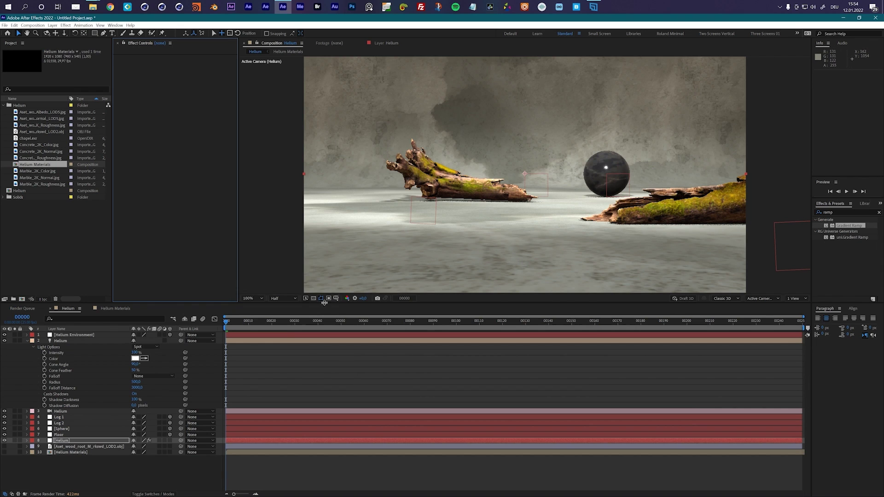
Set the composition preview resolution to Full and inspect the rendered scene.
left_click(283, 299)
left_click(285, 314)
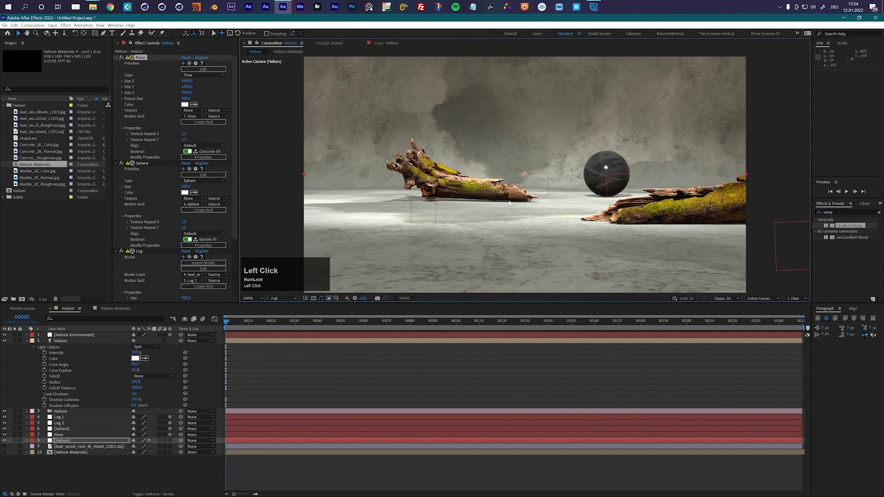
scroll(510, 201, "down", 2)
scroll(487, 192, "up", 2)
Fine-tune the vertical position of the Log 1 null relative to the floor and deselect it.
left_click(87, 418)
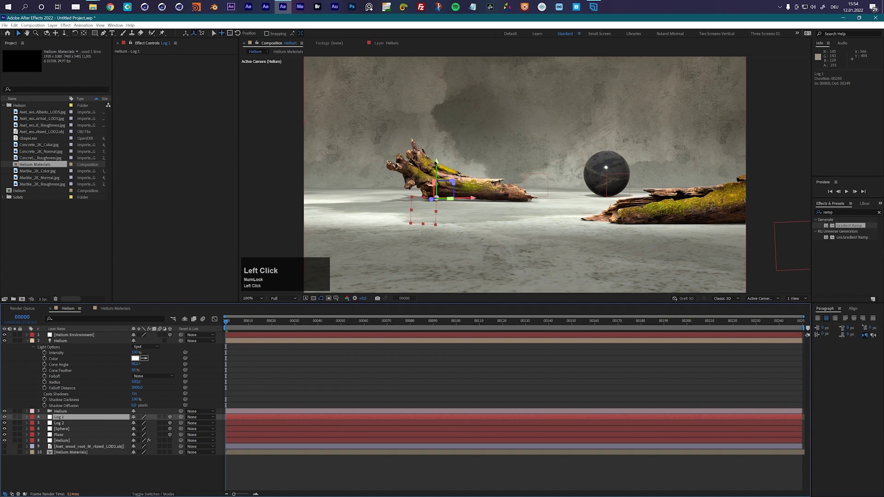
left_click_drag(436, 163, 436, 162)
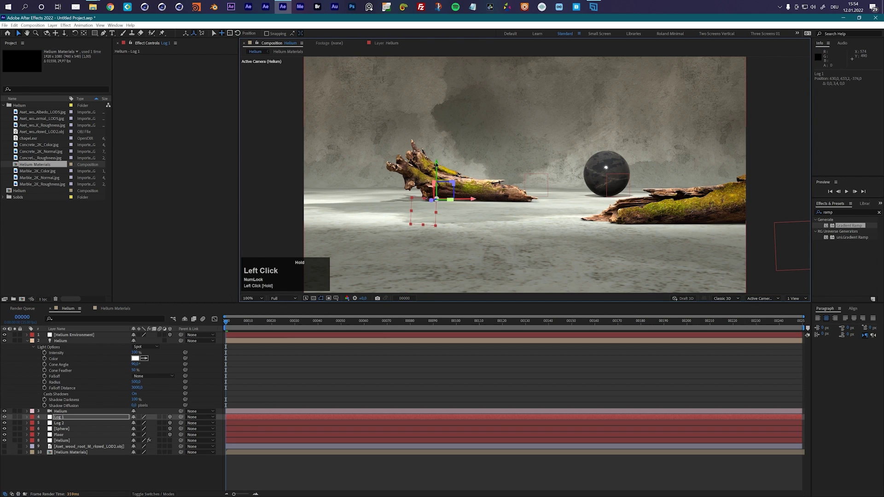
left_click(460, 382)
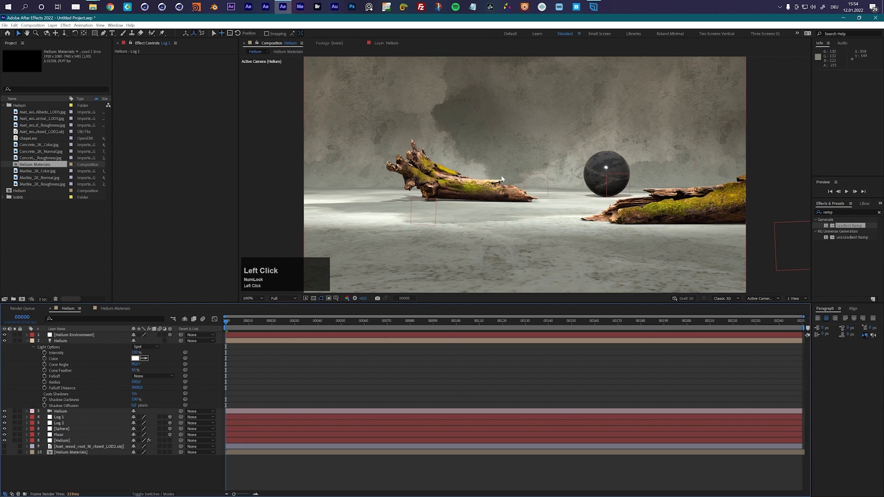
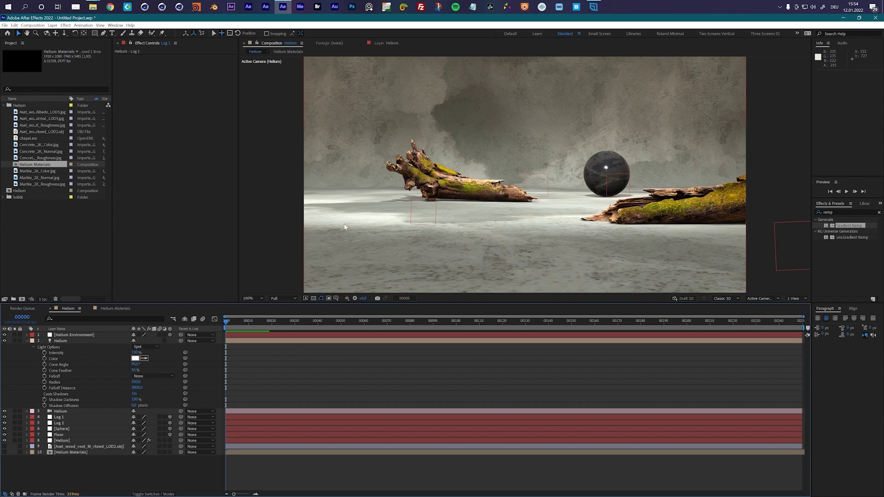
Disable the Floor effect on the Helium layer and look through the available environment presets without applying one.
left_click(63, 441)
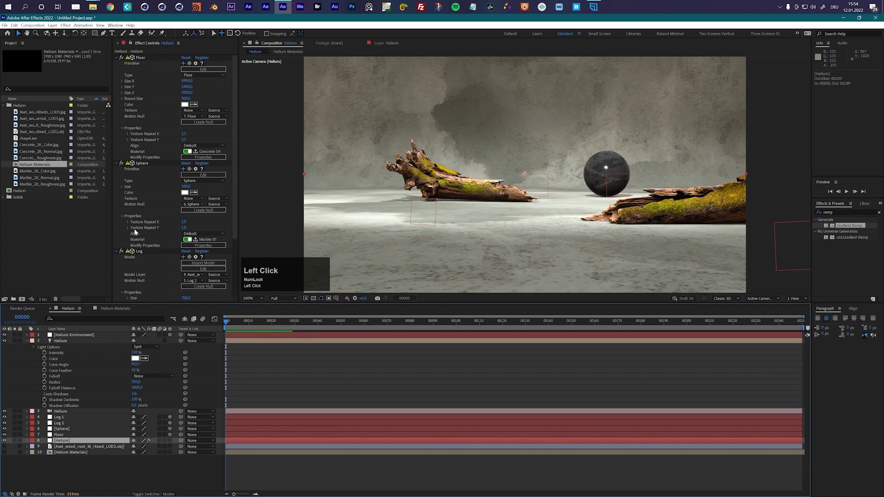
left_click(121, 58)
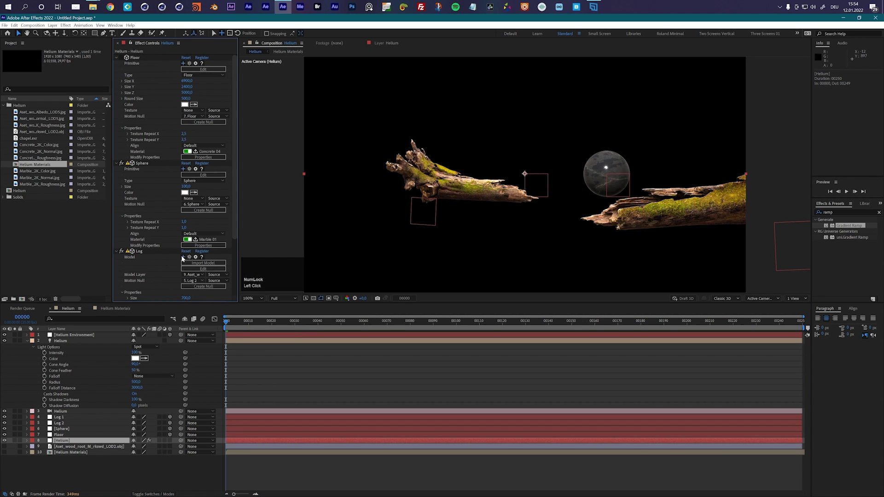
left_click(190, 64)
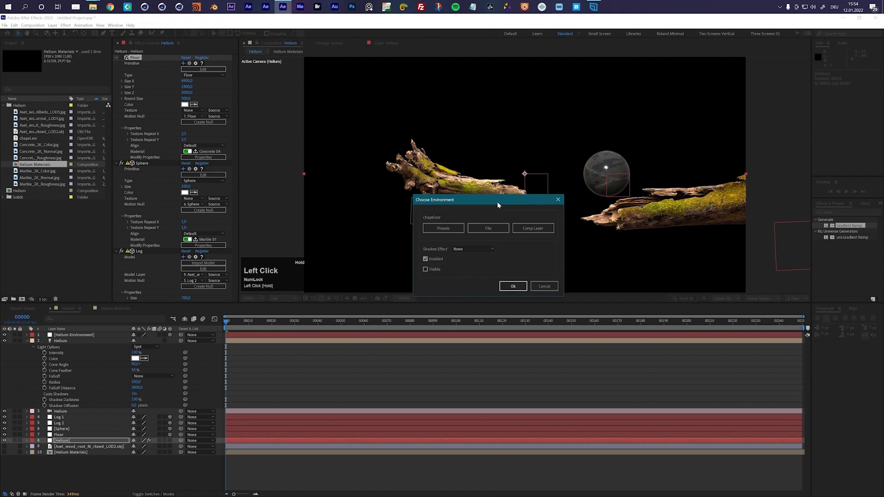
left_click(443, 228)
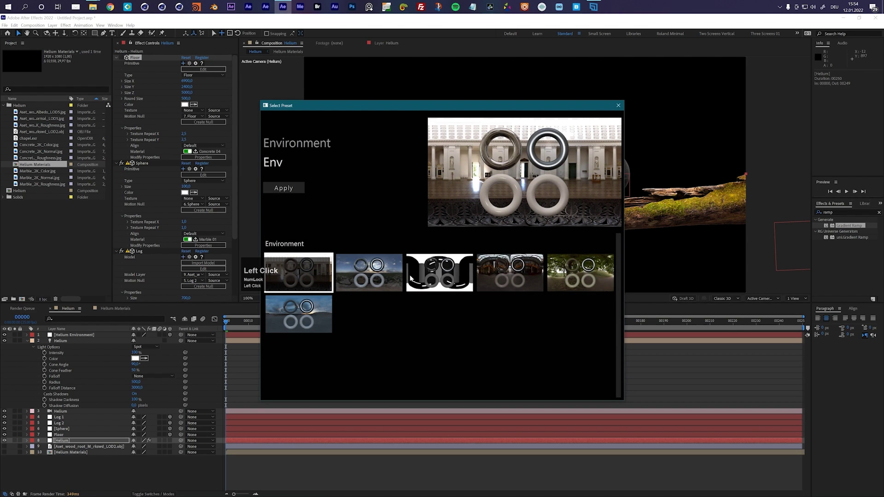
left_click(619, 106)
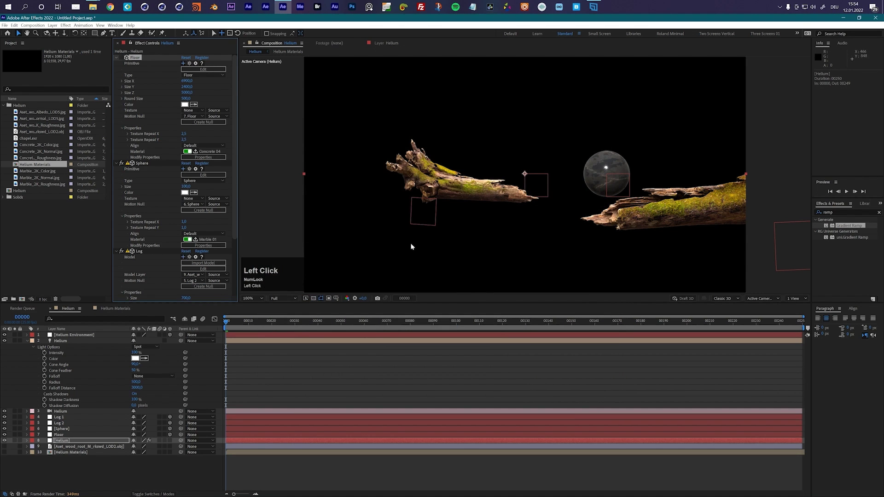
Make the chapel.exr environment visible in the render through the environment settings.
left_click(189, 64)
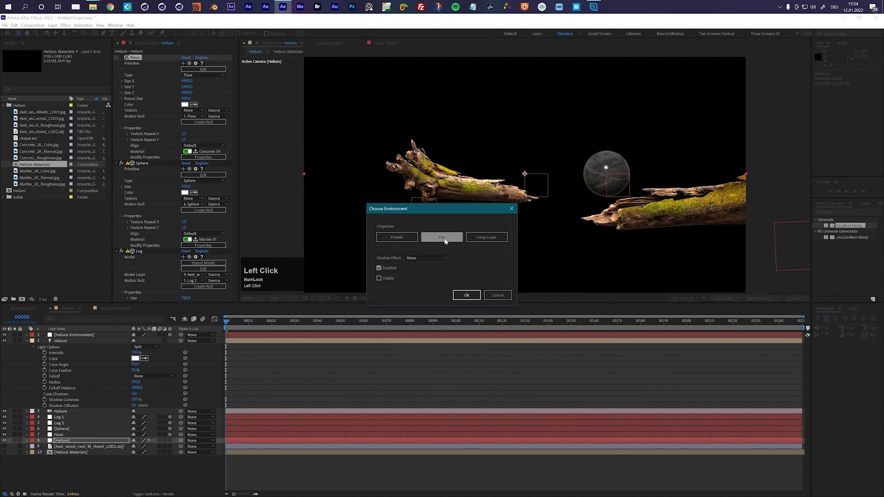
left_click(480, 240)
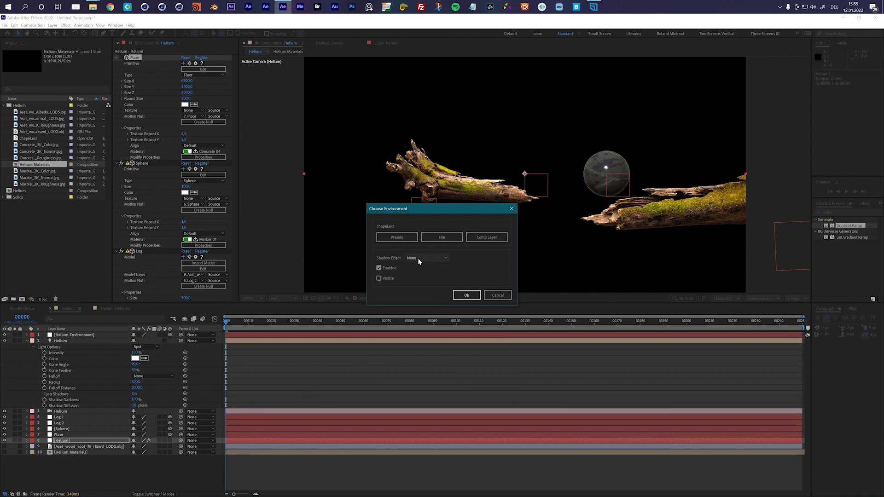
left_click(379, 278)
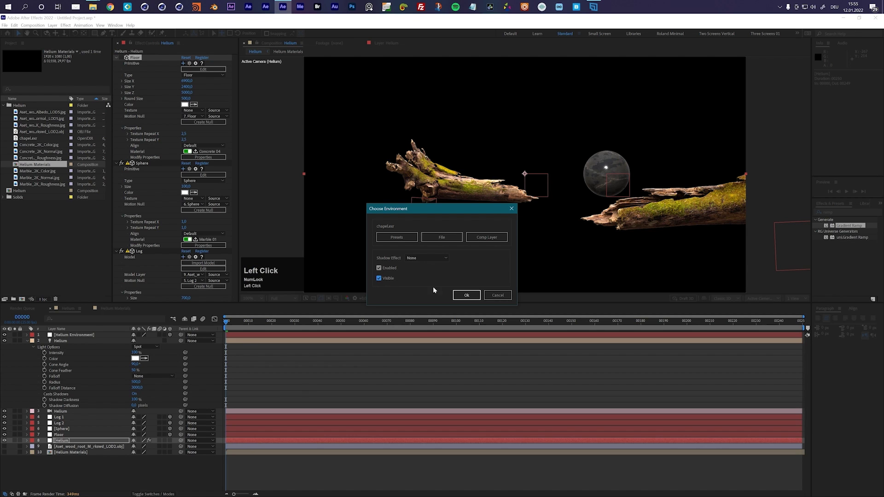
left_click(459, 297)
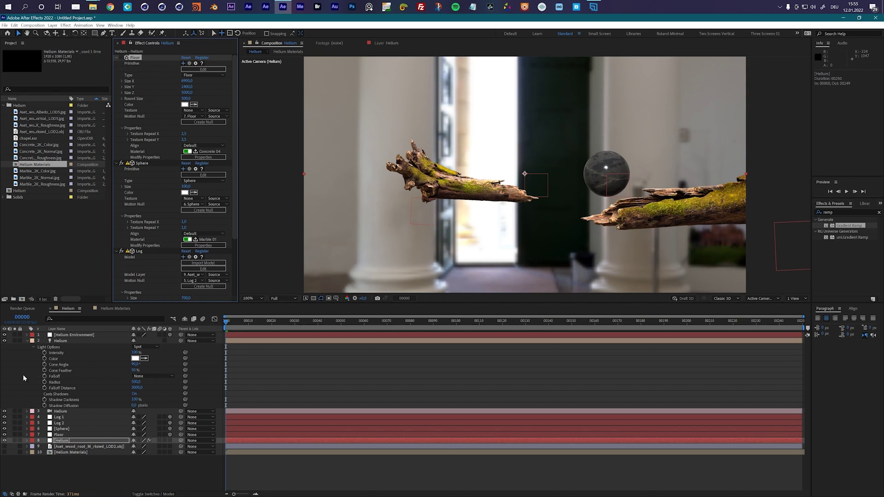
Hide the Helium spot light and orbit the camera around the logs and sphere.
left_click(4, 341)
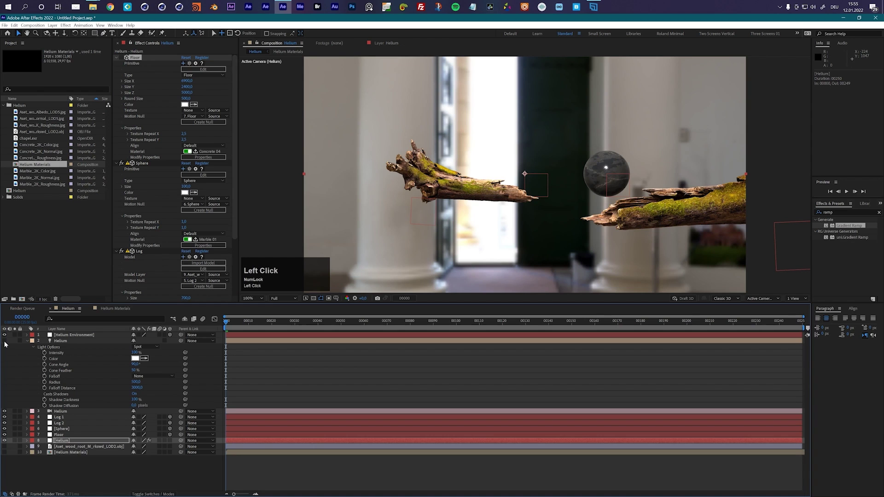
key("c")
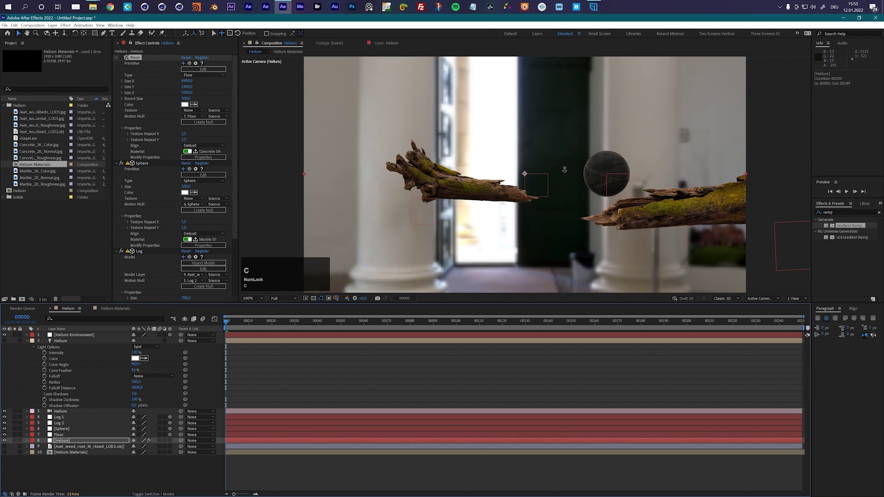
left_click_drag(564, 170, 543, 169)
Set the composition preview resolution to Half and orbit the camera to inspect the environment from other angles.
left_click(286, 298)
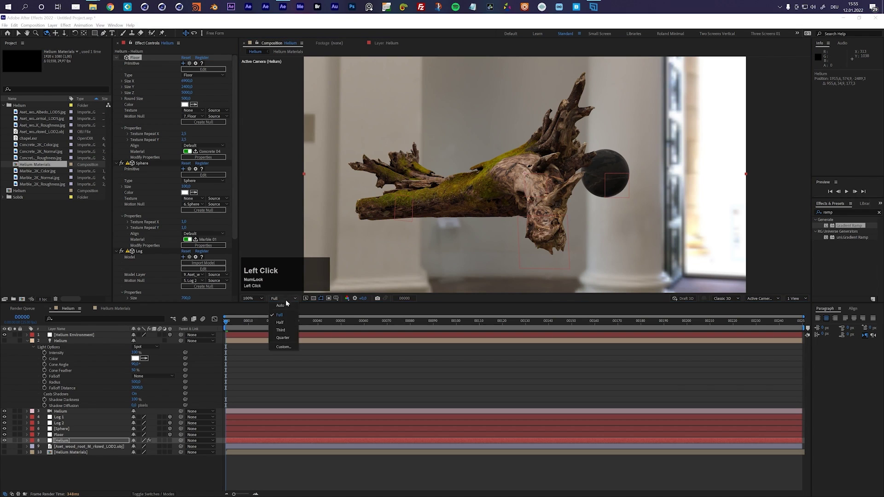
left_click(280, 322)
mouse_move(560, 176)
left_mouse_down()
mouse_move(527, 178)
mouse_move(578, 184)
mouse_move(553, 187)
left_mouse_up()
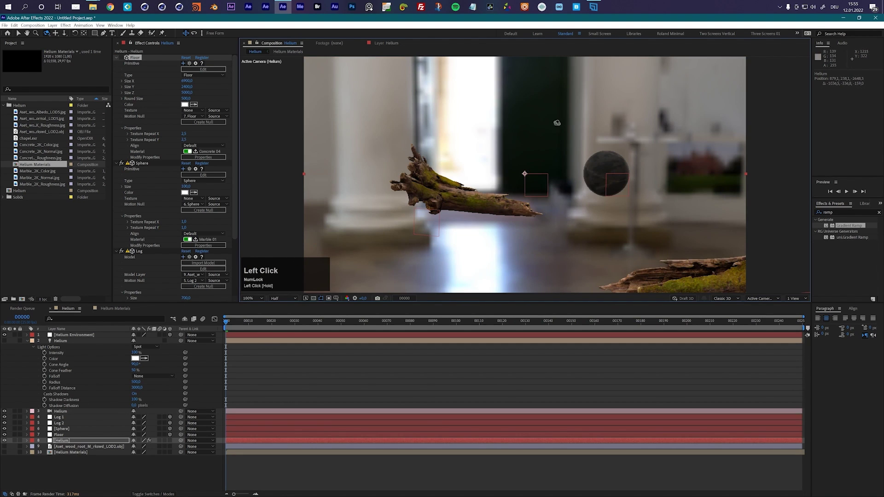
left_click_drag(594, 181, 566, 201)
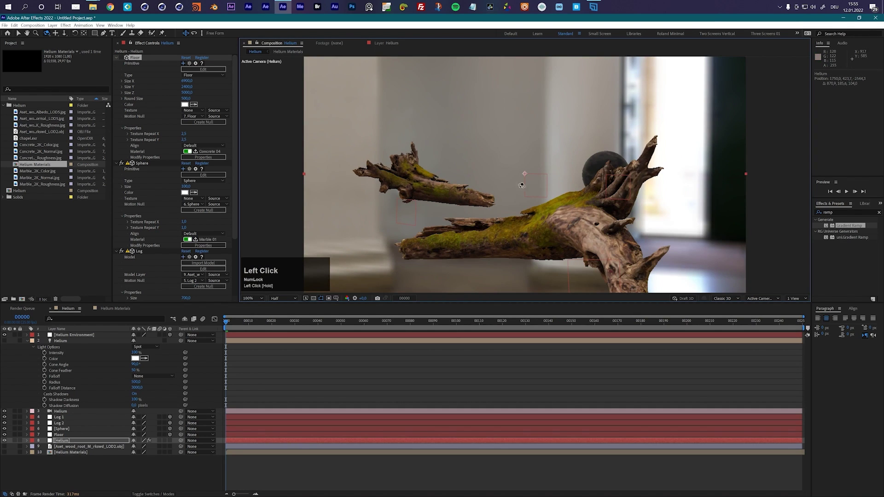
Undo the camera orbits.
key("ctrl+z")
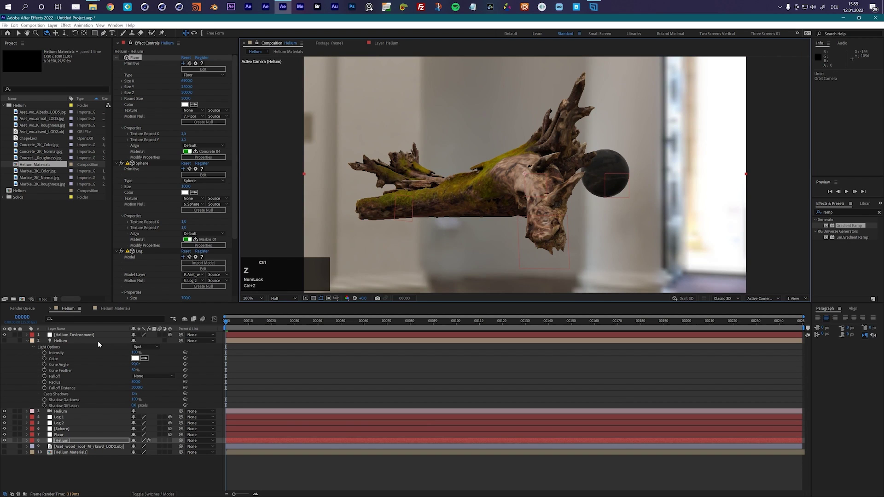
key("ctrl+z")
key("ctrl+z")
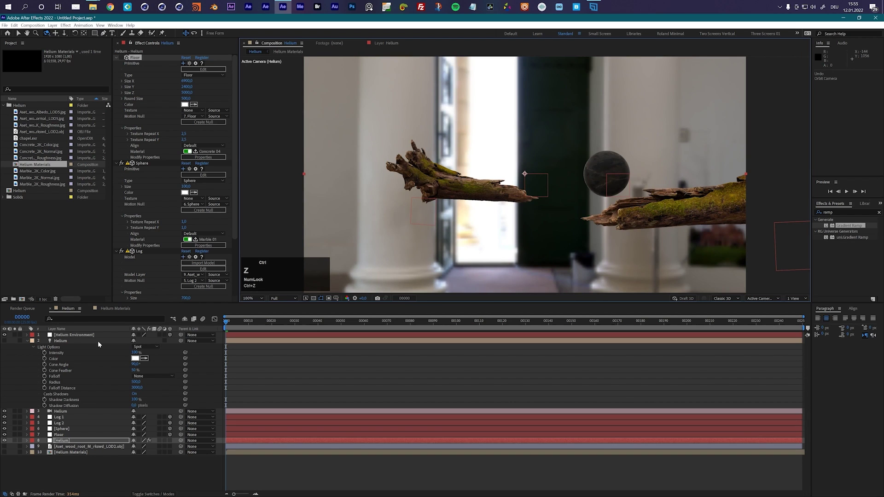
Re-enable the Floor effect on the Helium layer and turn the Helium spot light back on.
left_click(57, 442)
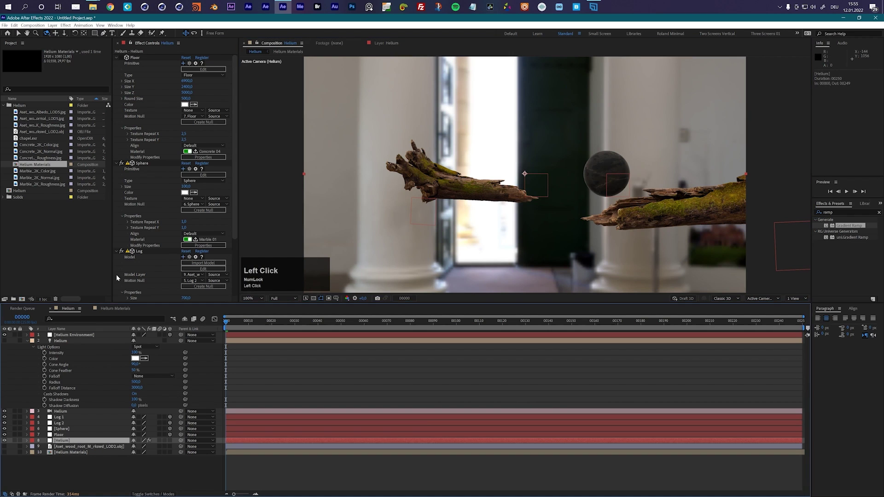
left_click(121, 57)
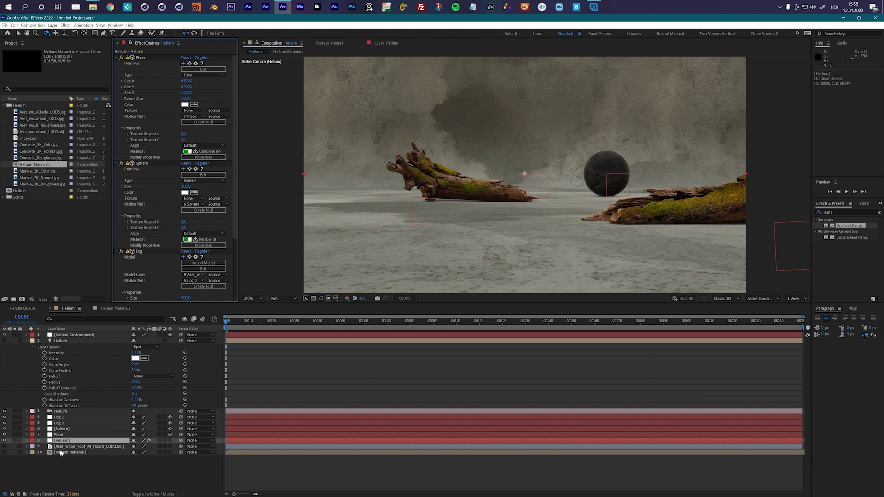
left_click(61, 341)
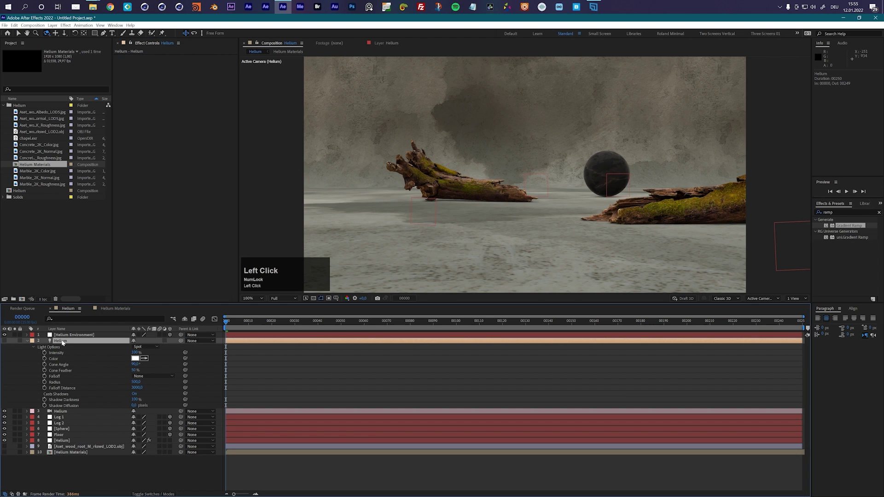
left_click(4, 341)
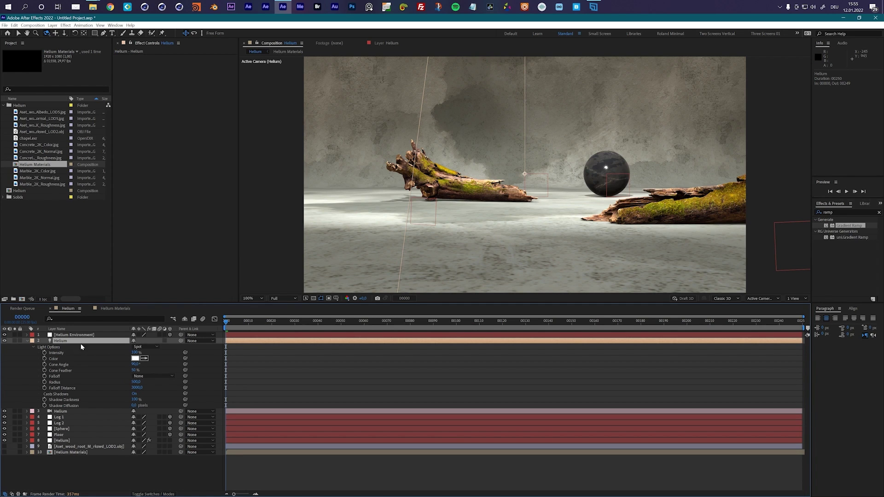
Turn off the environment's Visible option and set its Shadow Effect to High.
left_click(61, 441)
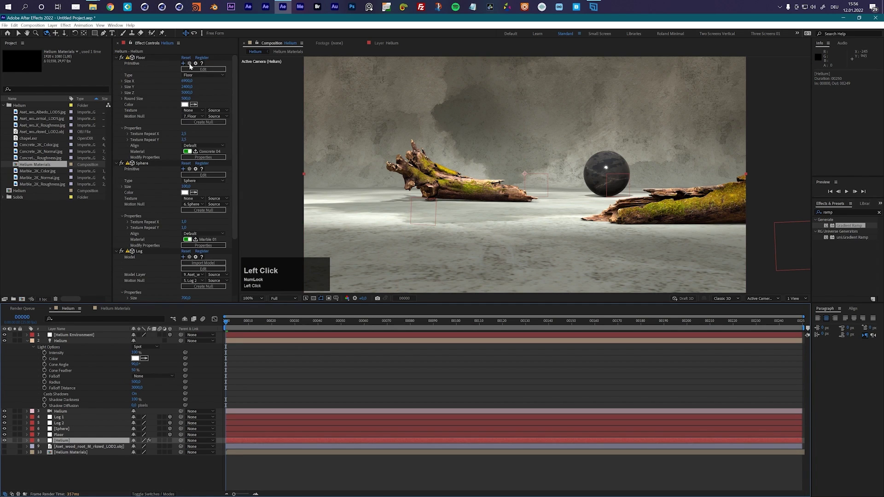
left_click(189, 64)
left_click_drag(451, 213, 490, 214)
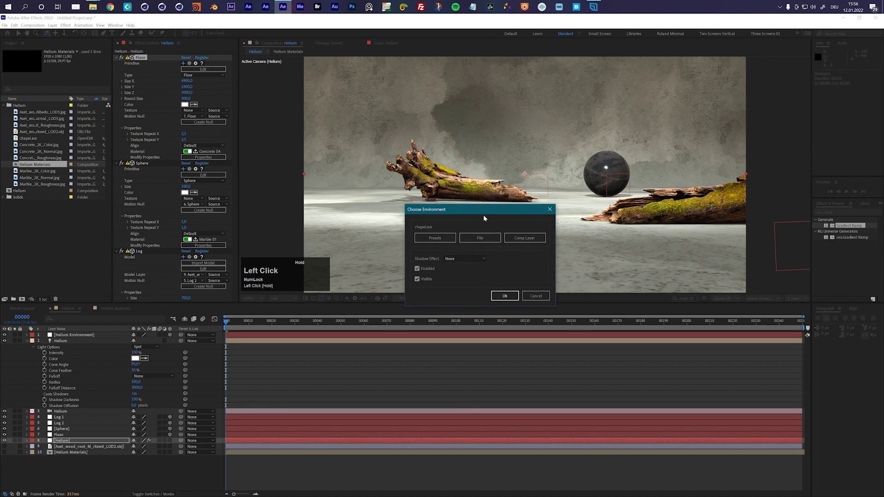
left_click(417, 279)
left_click(461, 259)
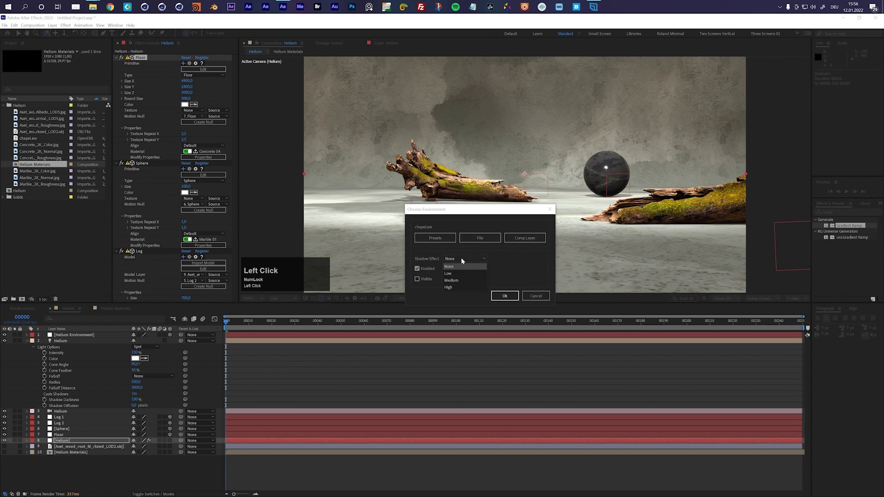
left_click(455, 287)
left_click(510, 297)
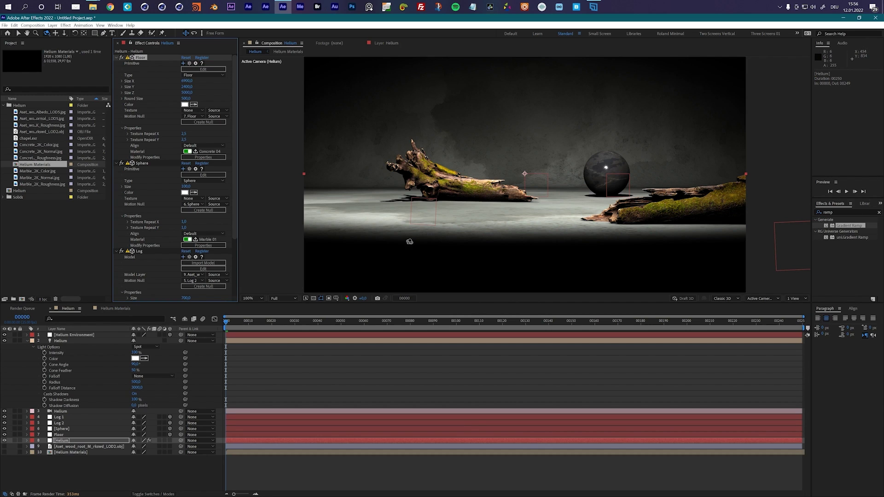
Temporarily disable the chapel.exr environment to compare the lighting, and enable it again.
left_click(62, 342)
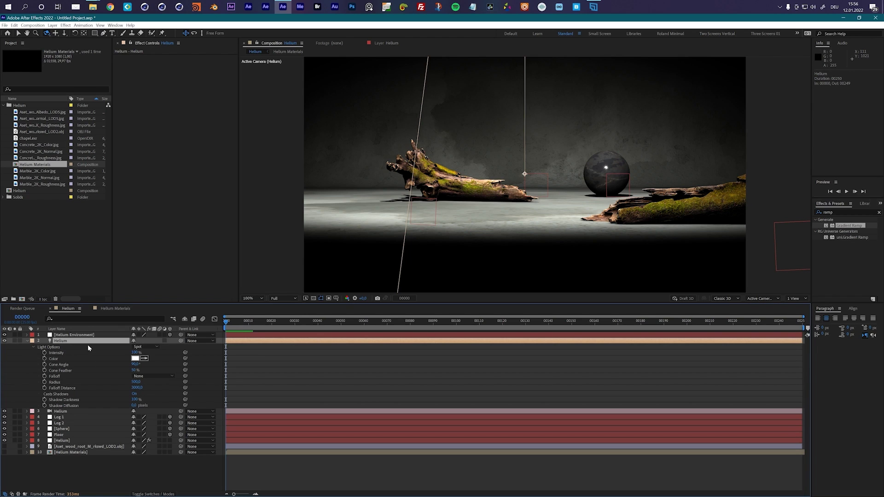
left_click(62, 441)
left_click(204, 69)
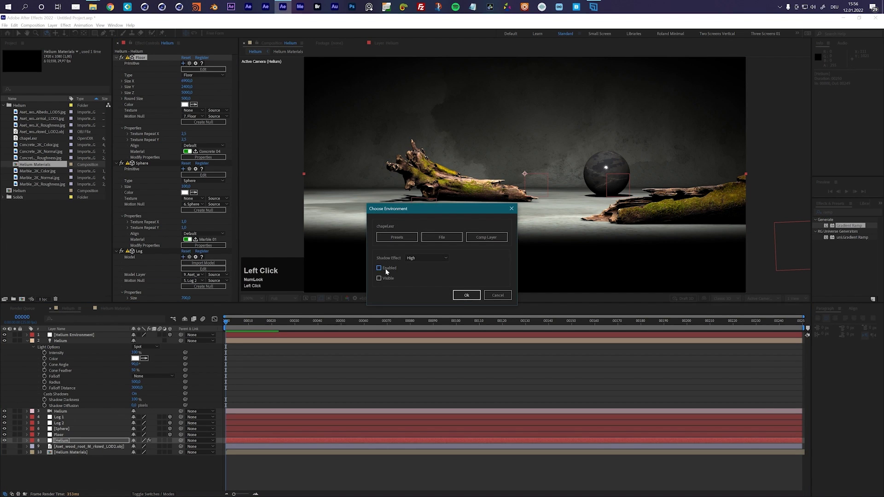
left_click(466, 295)
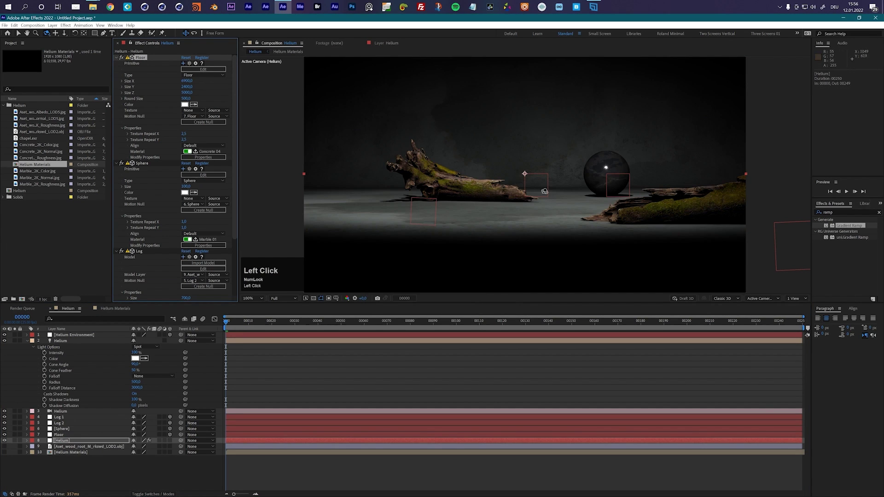
left_click(194, 64)
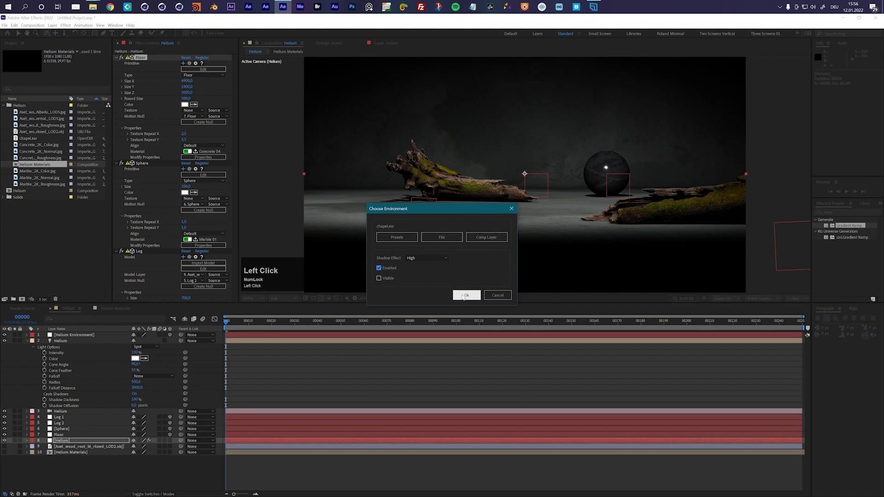
left_click(465, 295)
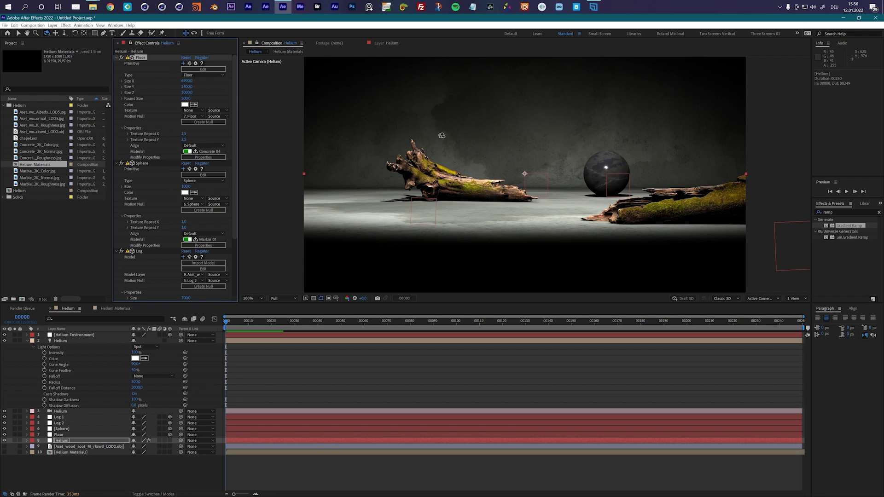
Set the environment's Shadow Effect to Medium.
left_click(194, 64)
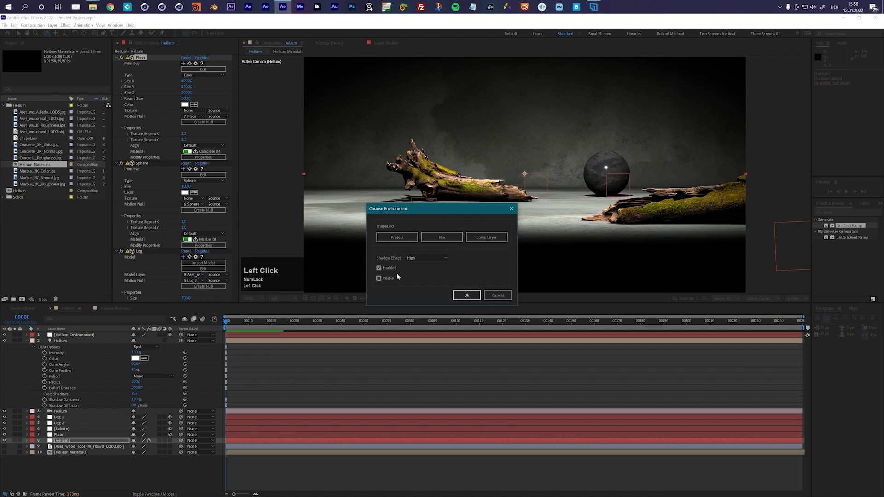
left_click(422, 258)
left_click(424, 280)
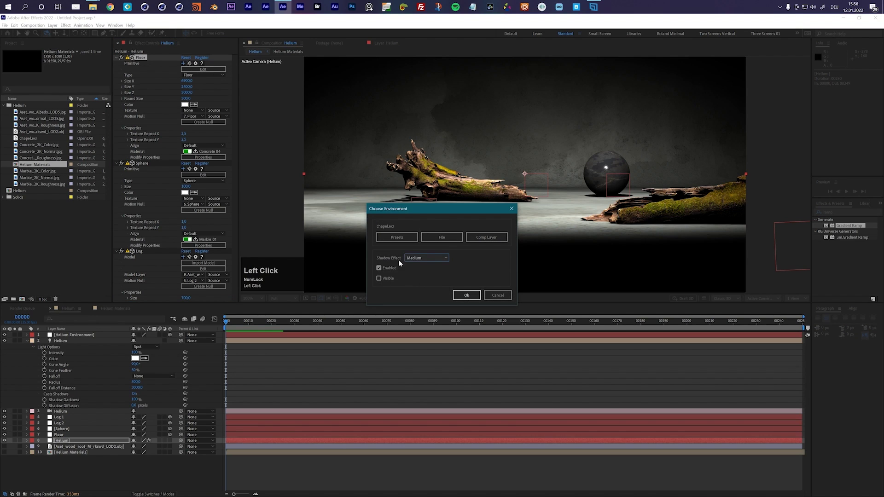
left_click(473, 298)
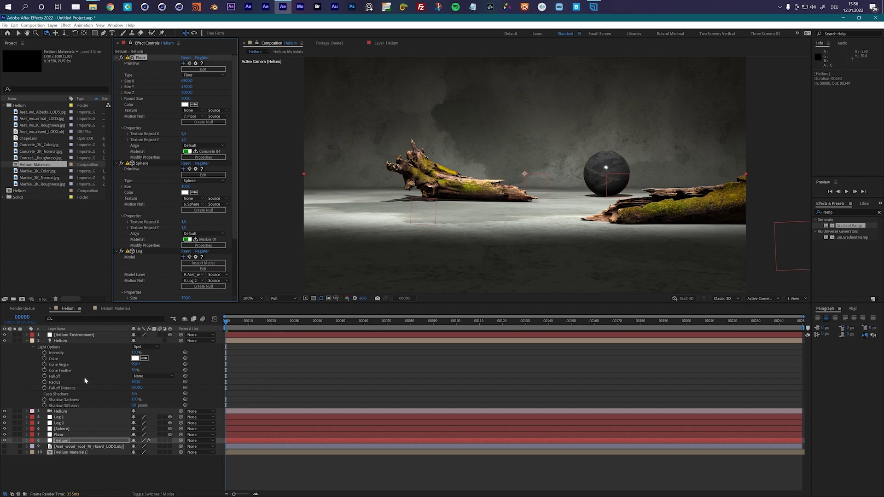
Apply the Circles preset from Mirror Materials to the Sphere effect on the Helium layer.
left_click(58, 442)
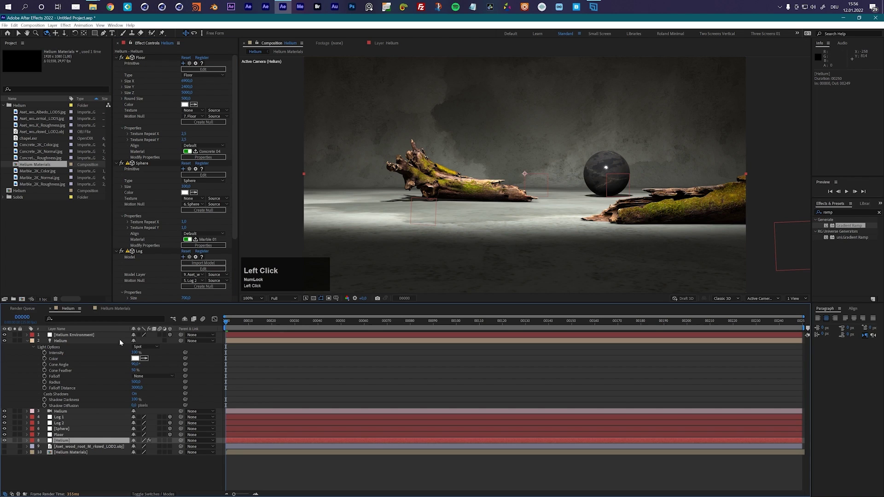
left_click(142, 164)
left_click(203, 175)
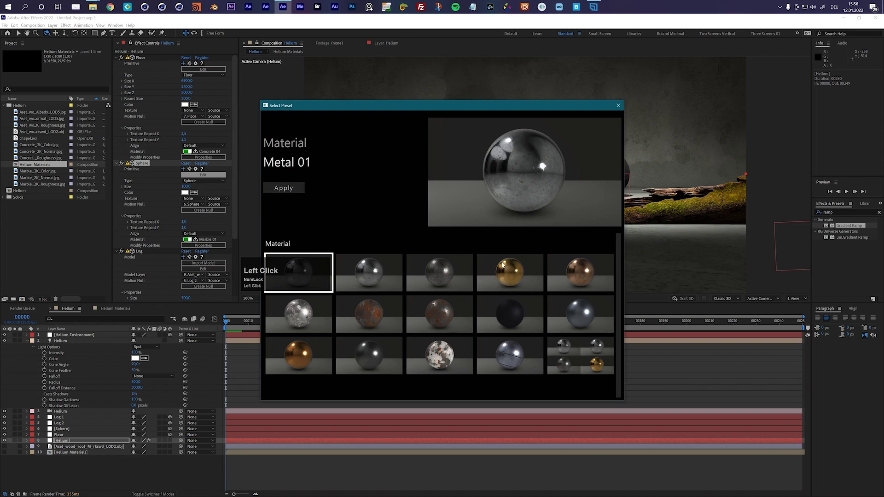
left_click(585, 356)
left_click(290, 189)
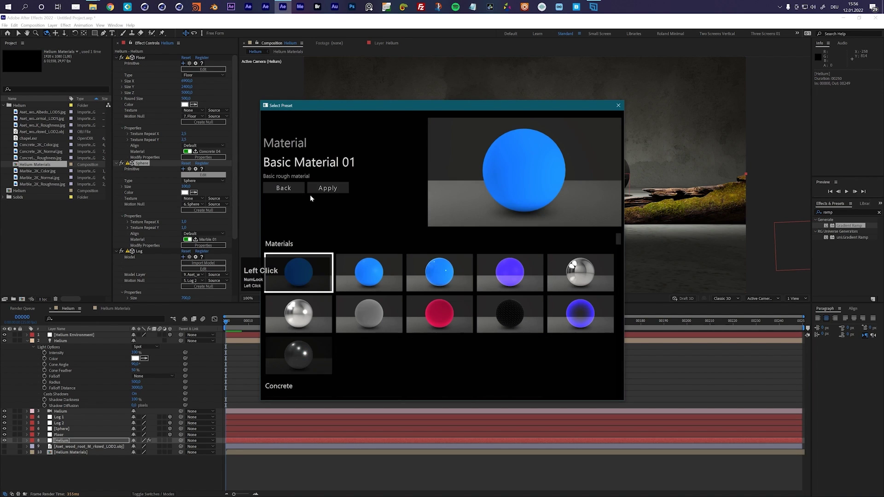
left_click_drag(618, 243, 333, 320)
left_click(302, 313)
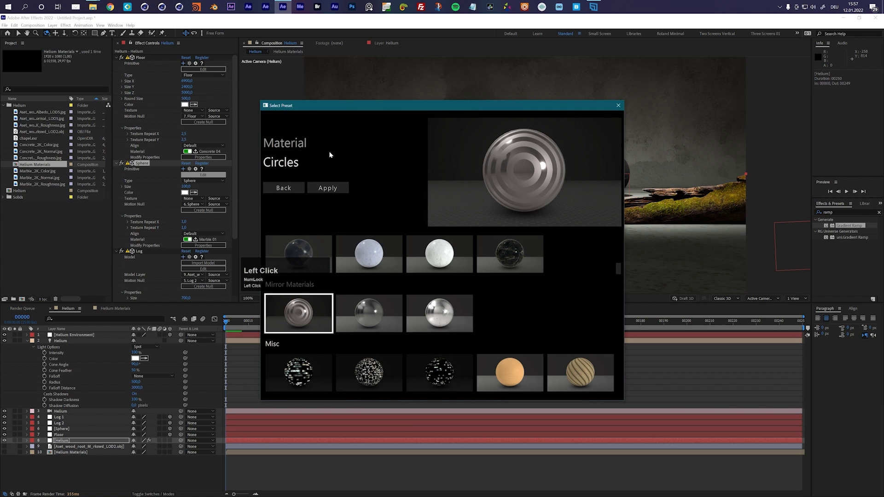
left_click(323, 189)
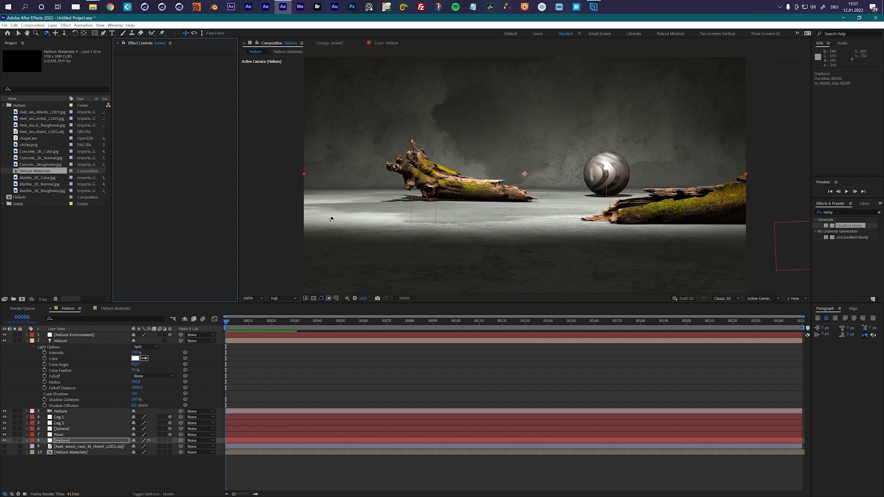
Collapse the spot light's options and browse the Extrude category in the Helium layer's preset browser.
left_click(27, 342)
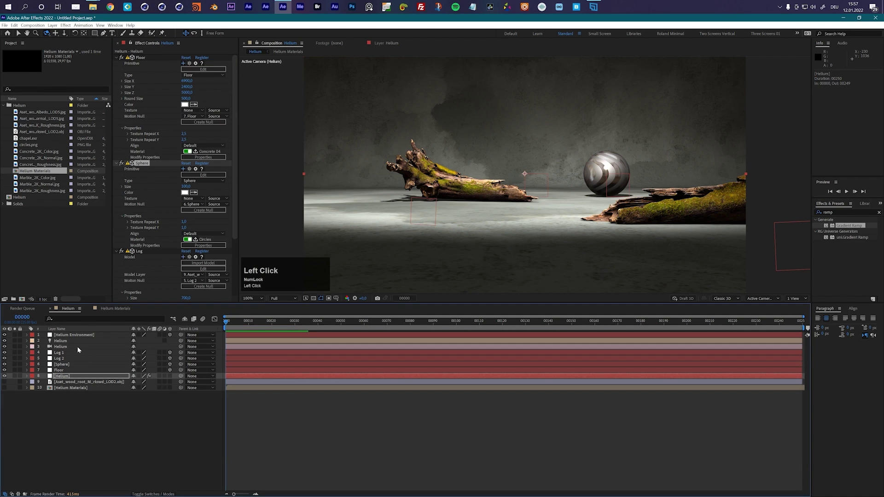
left_click(69, 377)
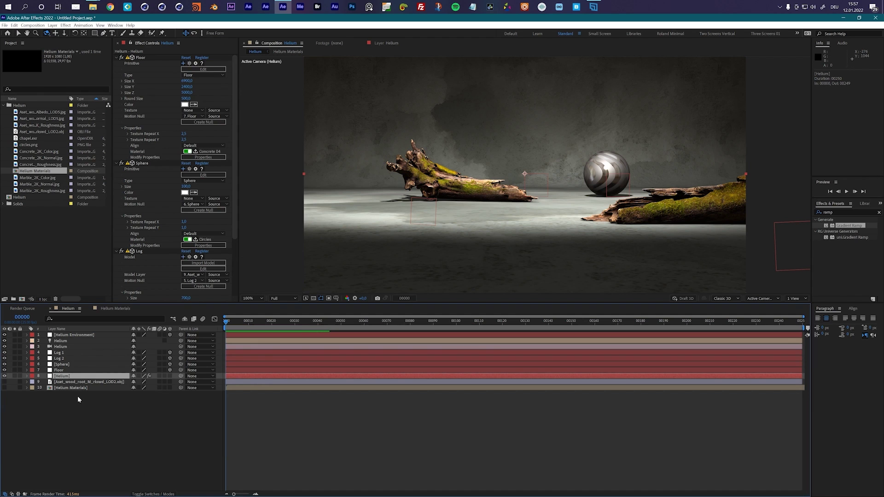
left_click(67, 378)
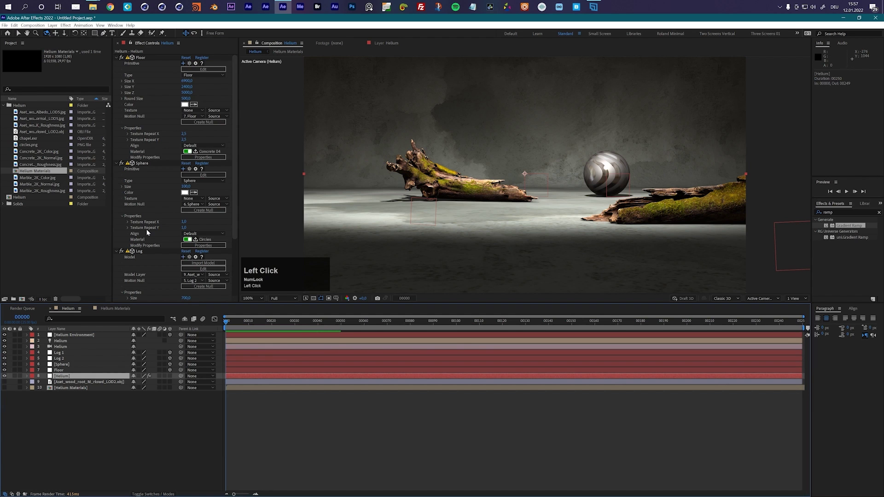
left_click(183, 64)
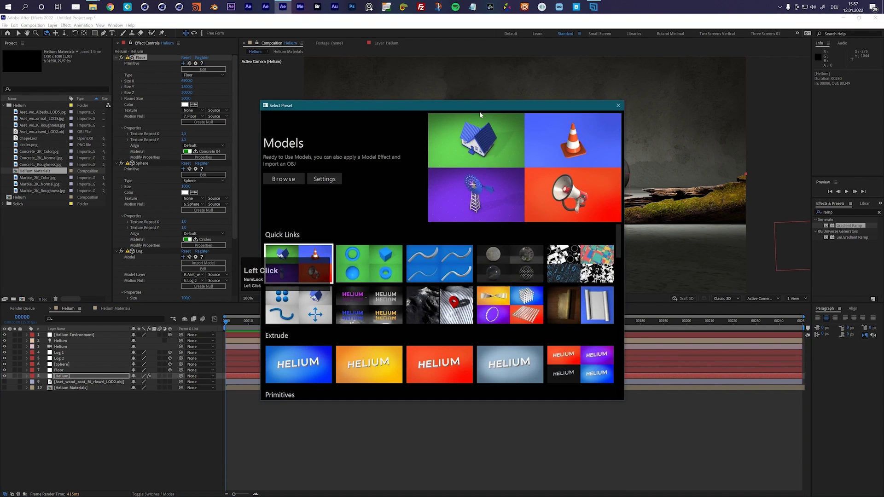
left_click_drag(482, 109, 609, 69)
left_click_drag(748, 198, 750, 220)
left_click(431, 308)
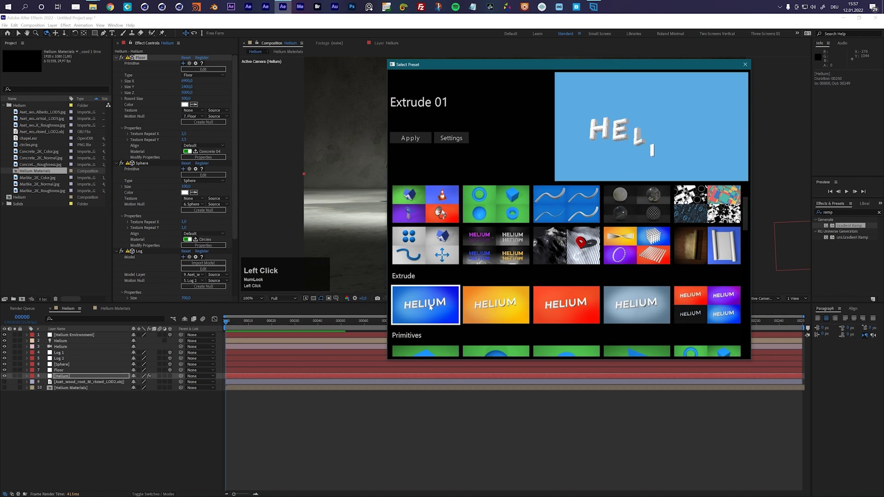
left_click(491, 303)
left_click(684, 309)
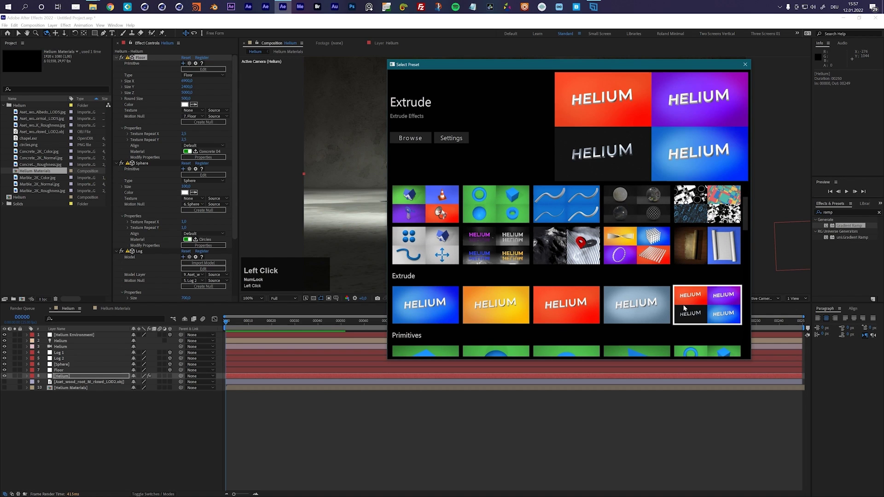
left_click(426, 139)
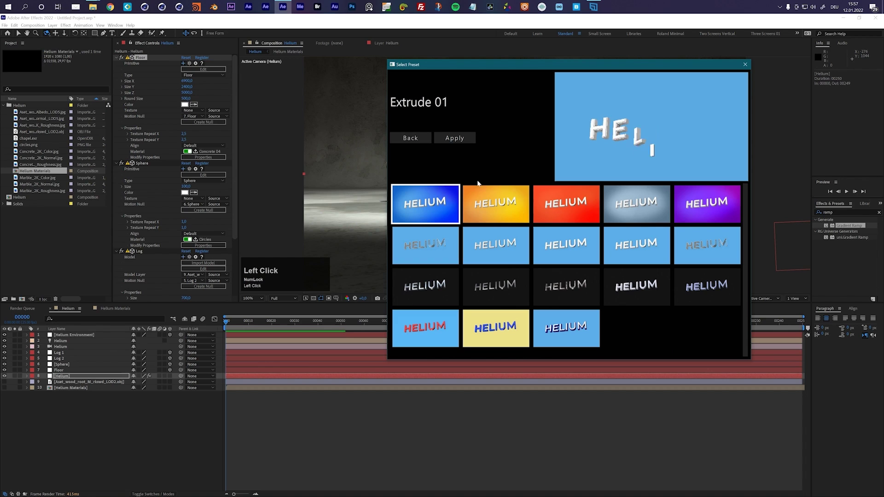
Preview several animated text presets in the Extrude category and apply Extrude 16 to the scene.
left_click(495, 207)
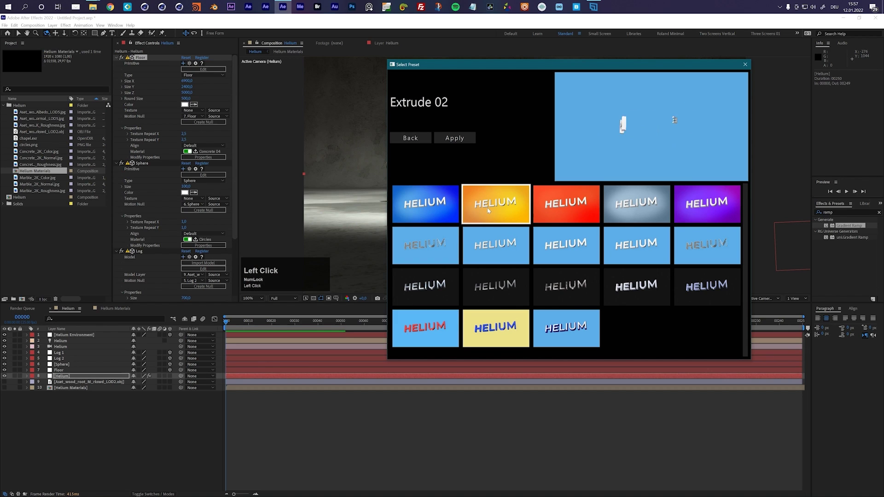
left_click(568, 206)
left_click(425, 248)
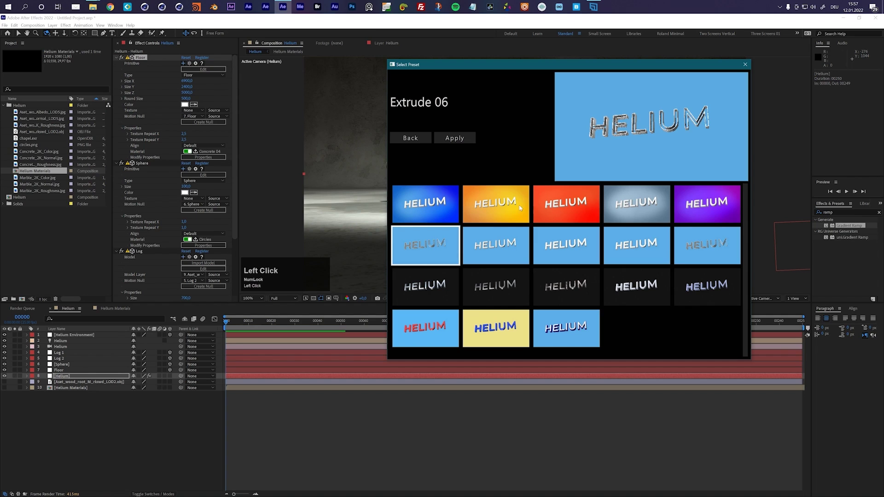
left_click(636, 205)
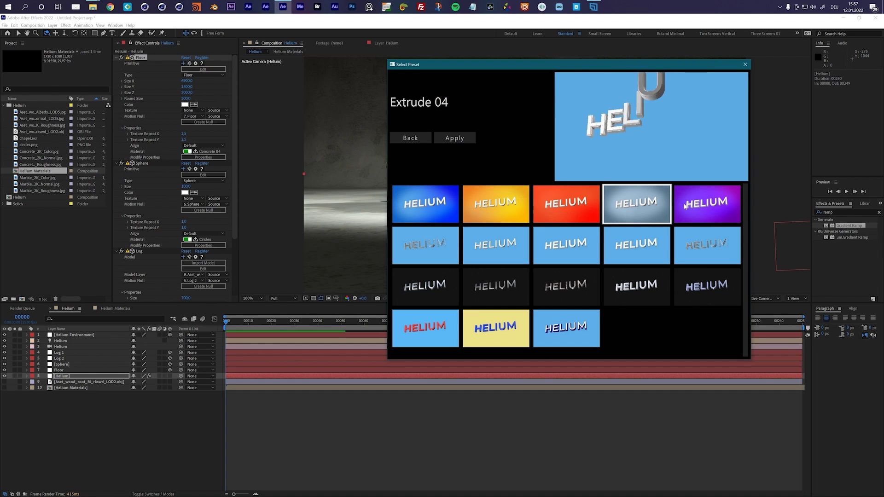
left_click(685, 206)
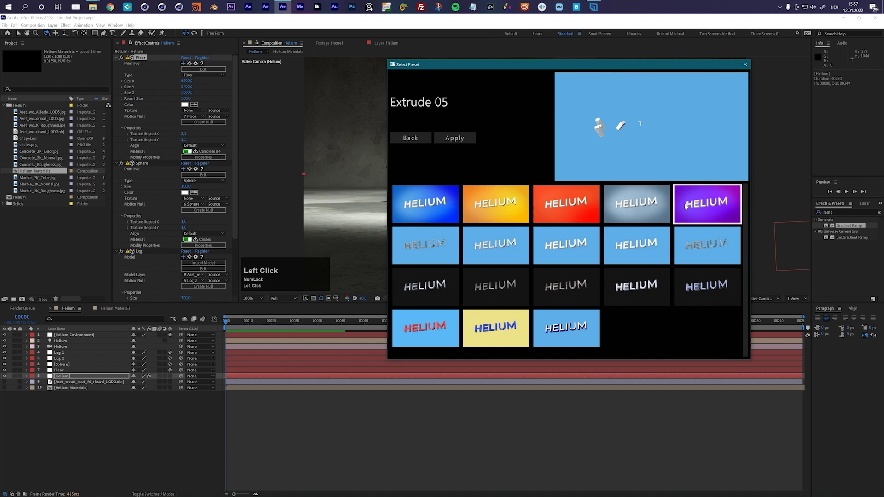
left_click(581, 256)
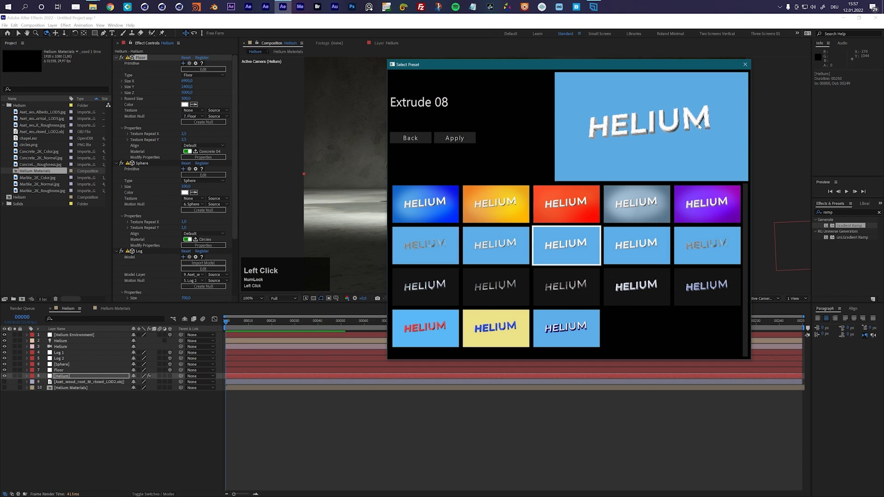
left_click(625, 246)
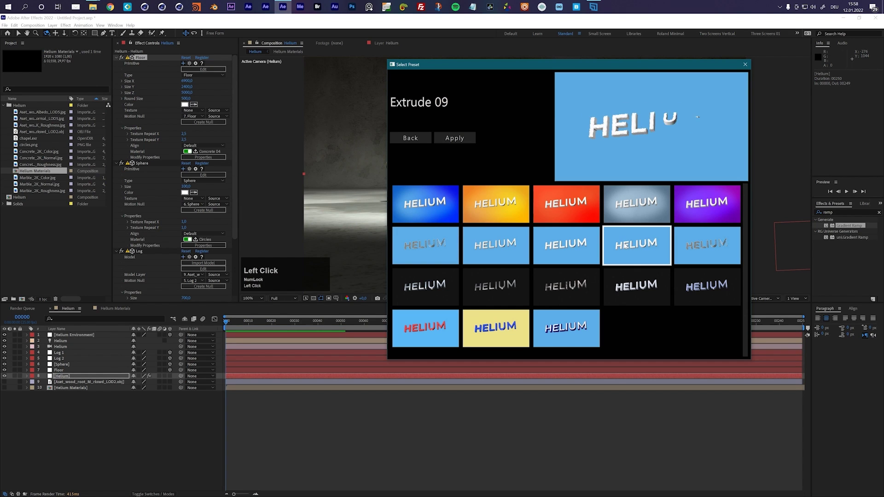
left_click(571, 207)
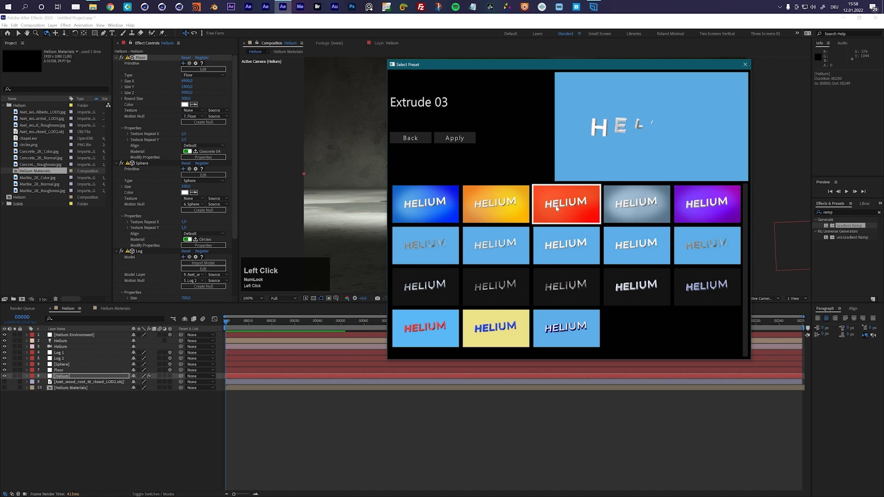
left_click(416, 328)
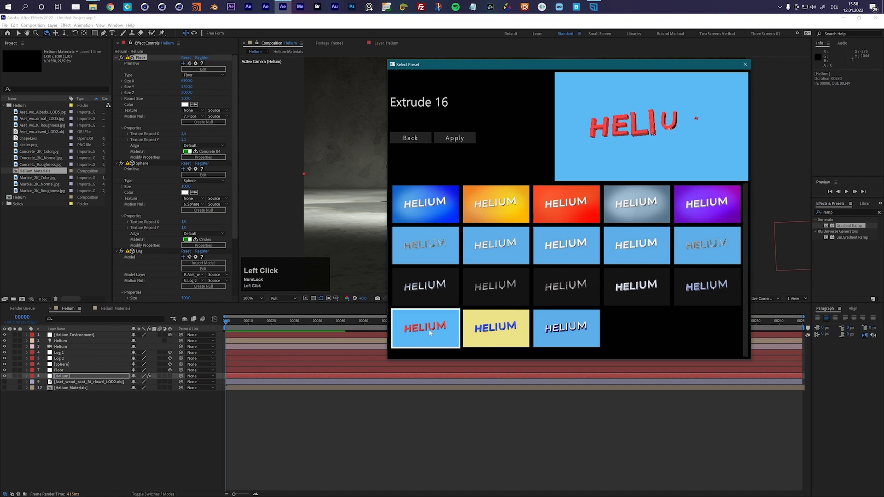
left_click(459, 140)
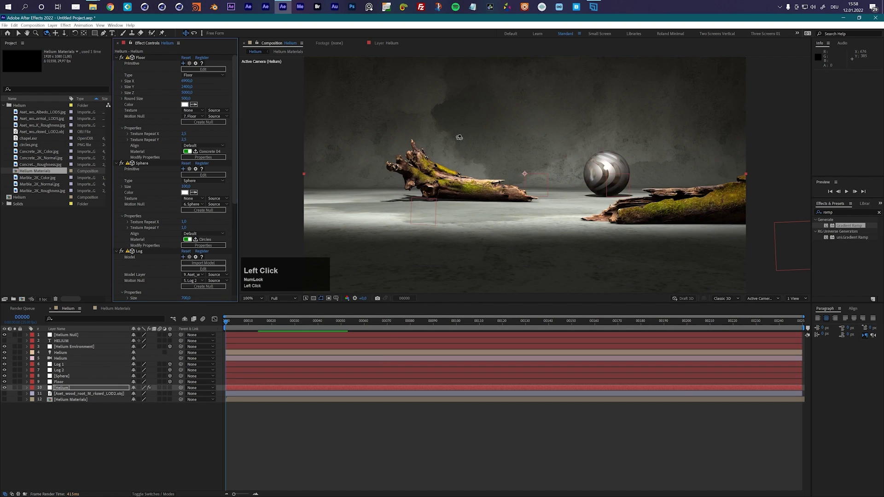
Scrub and play the red HELIUM text animation, stopping at frame 23.
left_click_drag(230, 322, 245, 321)
key("space")
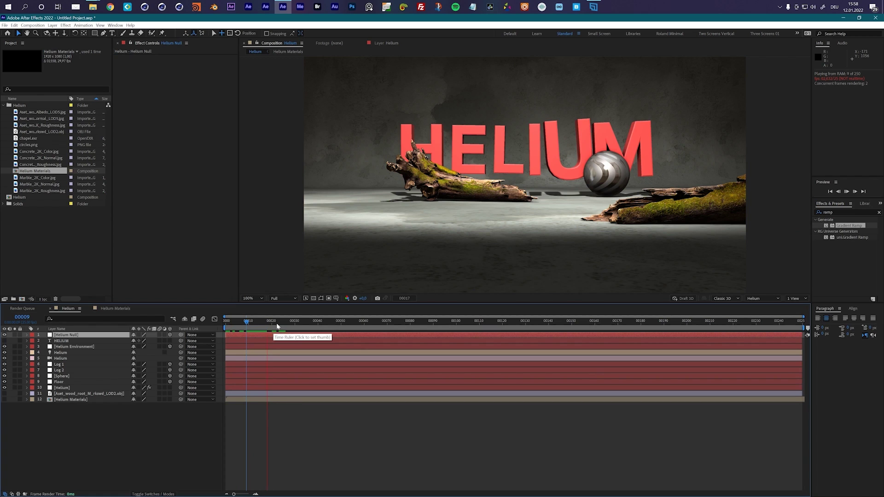
key("space")
Raise the Helium Null by about 80 px to lift the extruded text above the floor.
left_click(275, 336)
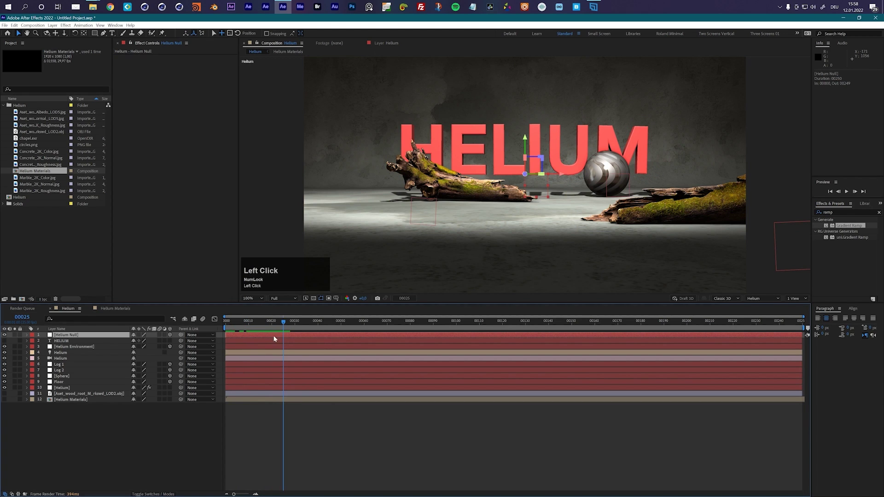
left_click_drag(525, 139, 528, 120)
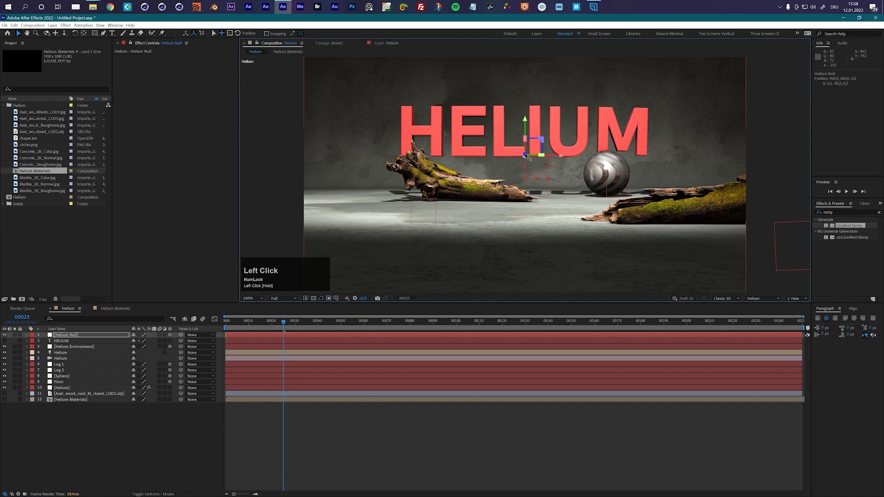
left_click_drag(525, 156, 518, 172)
Rename the Helium Null layer as Text.
left_click(67, 336)
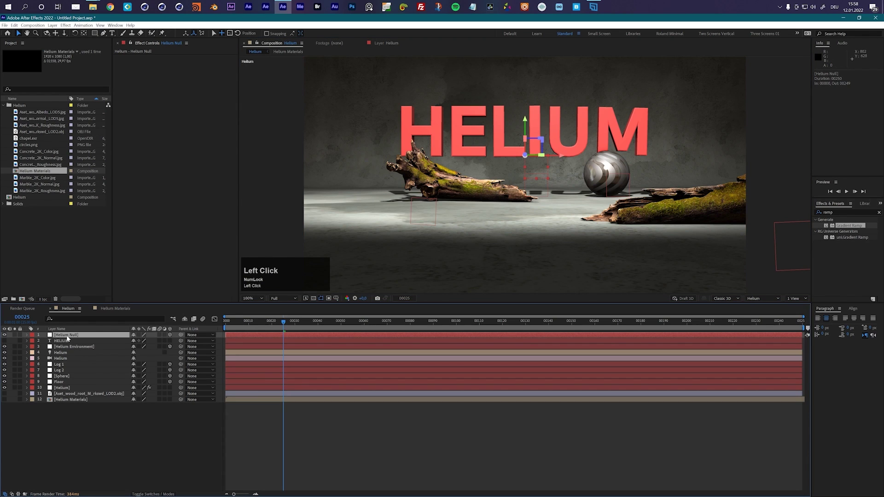
key("Return")
type("Text")
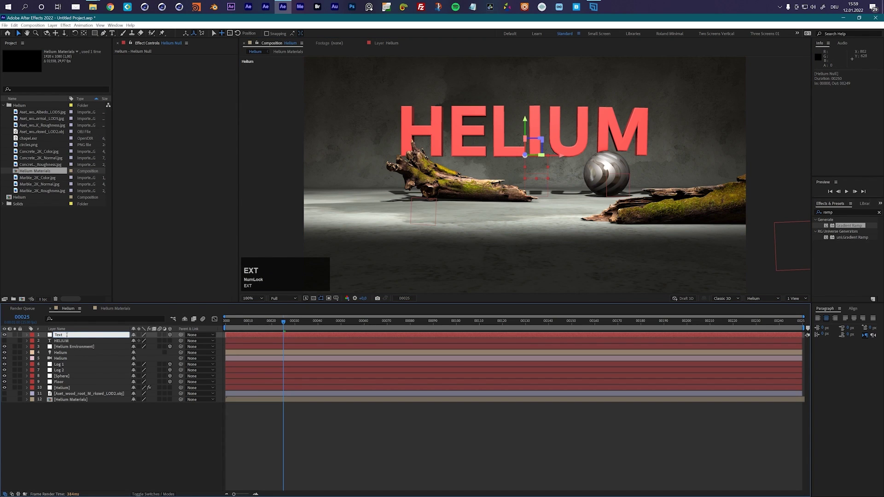
key("Return")
Move the Text null back in depth and up to a Y position of about 413, with the preview resolution at Half.
left_click(67, 336)
key("p")
left_click_drag(155, 341, 285, 337)
left_click(284, 299)
left_click(285, 323)
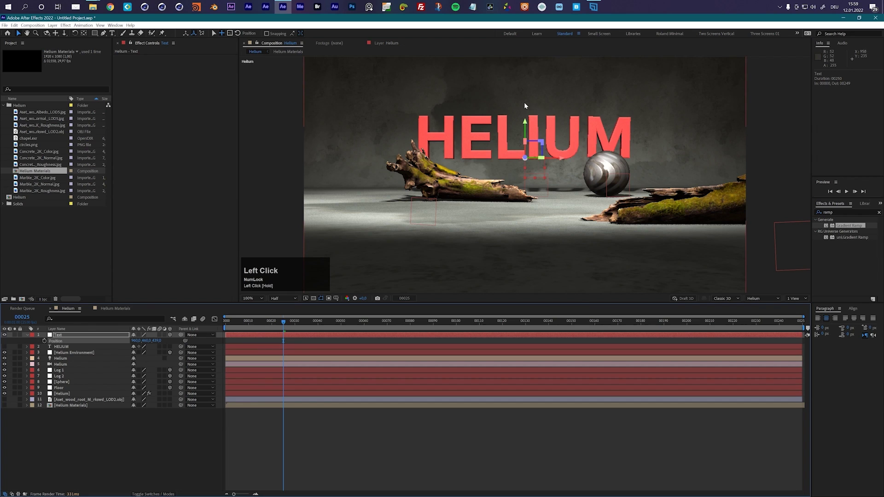
left_click_drag(525, 124, 526, 117)
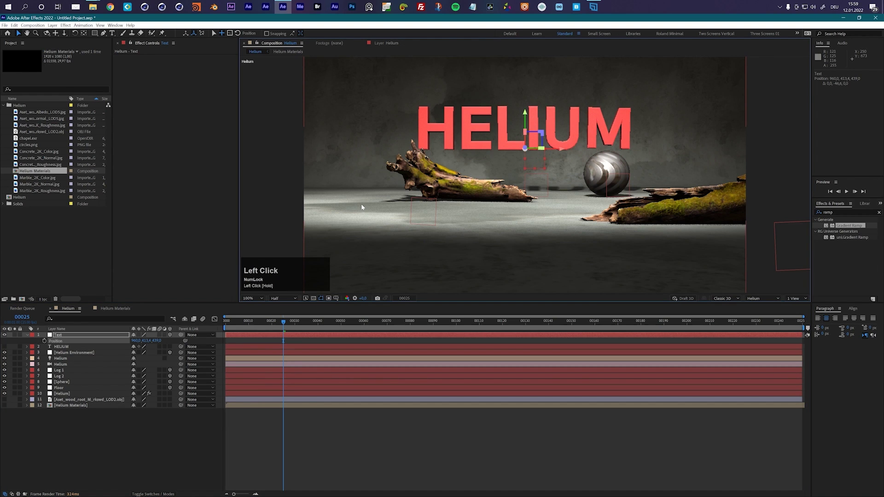
Show the character settings of the HELIUM text layer and look through the available fonts.
left_click(61, 347)
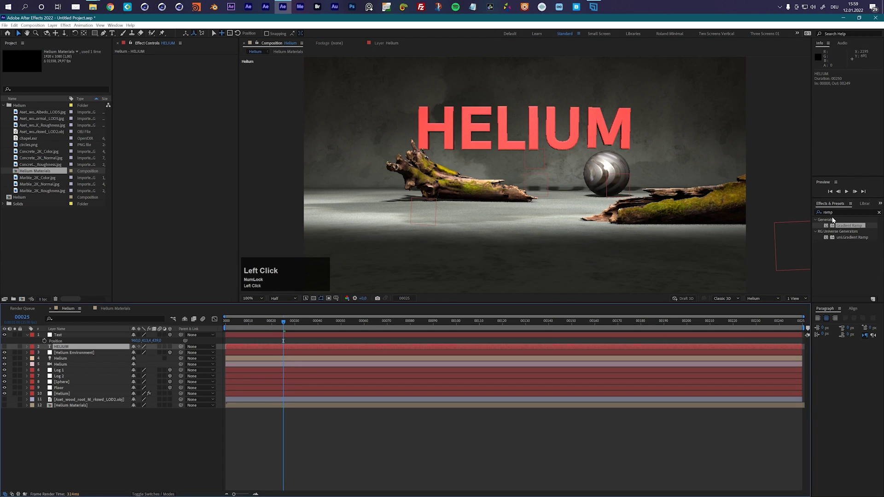
left_click(880, 203)
left_click(868, 227)
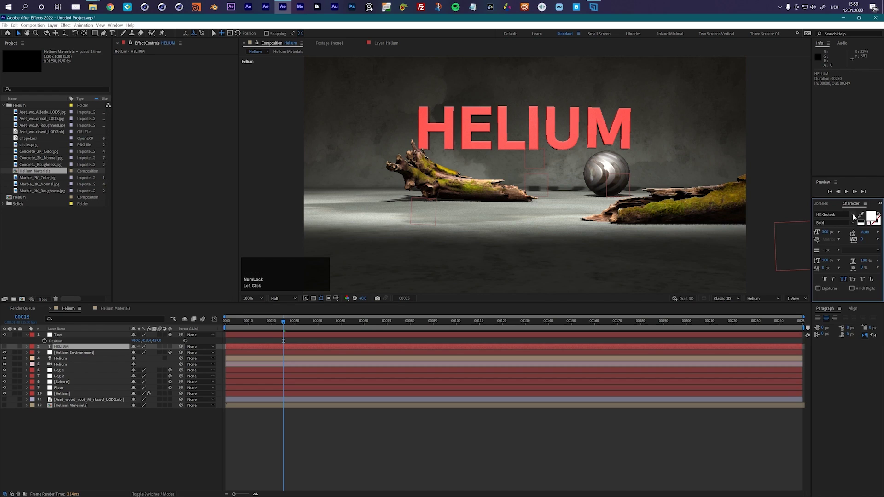
left_click(853, 214)
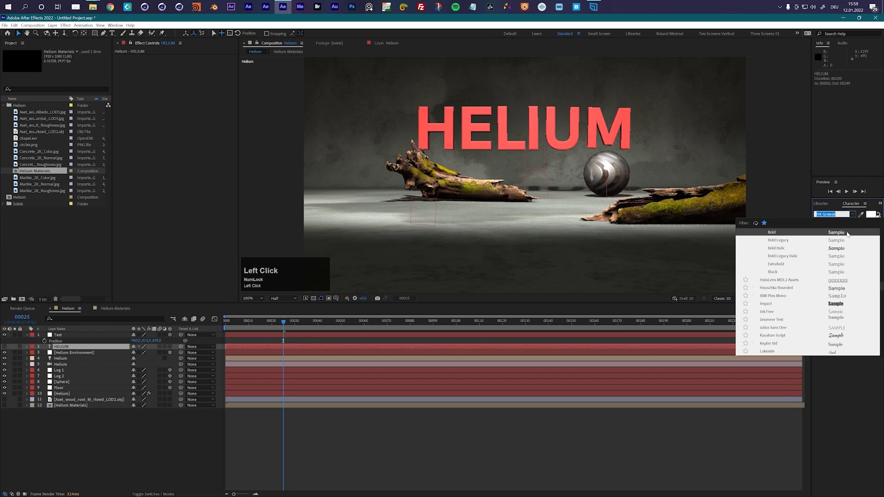
left_click(826, 194)
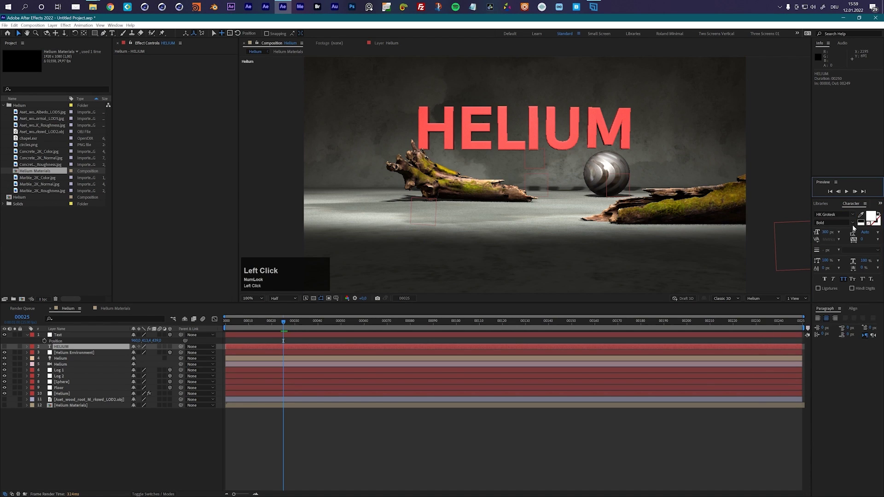
Try the Light style of HK Grotesk on the HELIUM text and set it back to Bold.
left_click(853, 224)
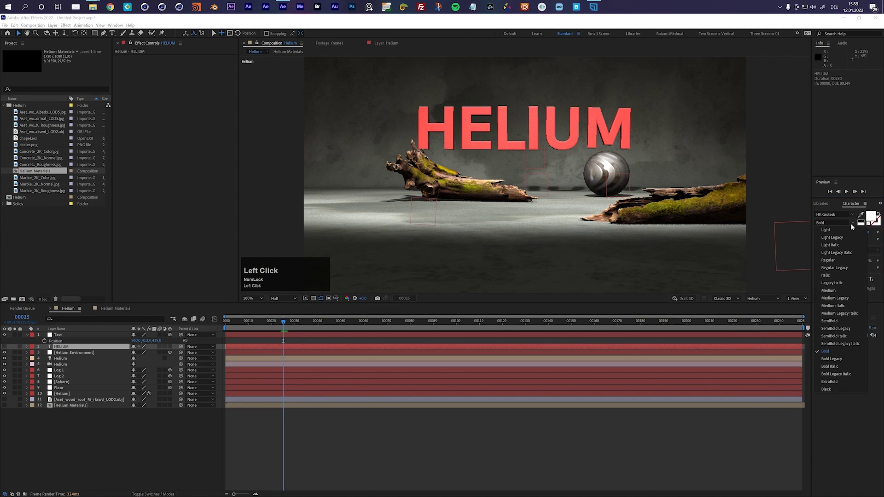
left_click(825, 230)
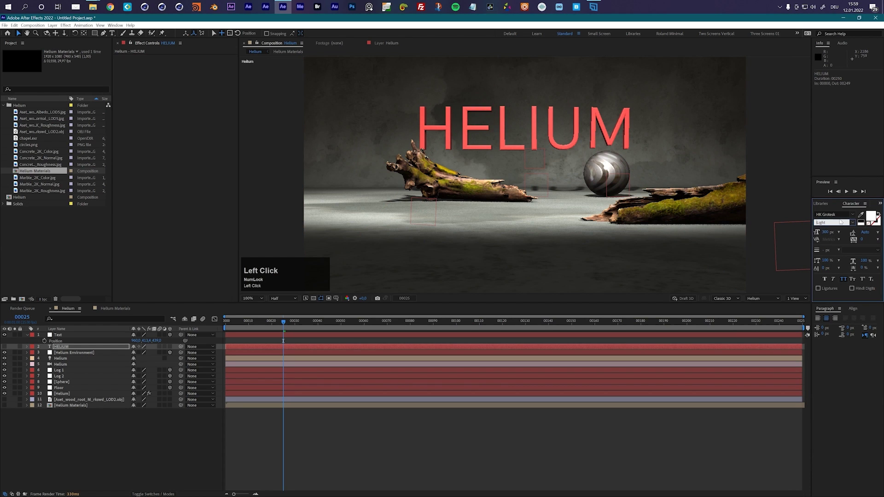
left_click(851, 223)
left_click(827, 352)
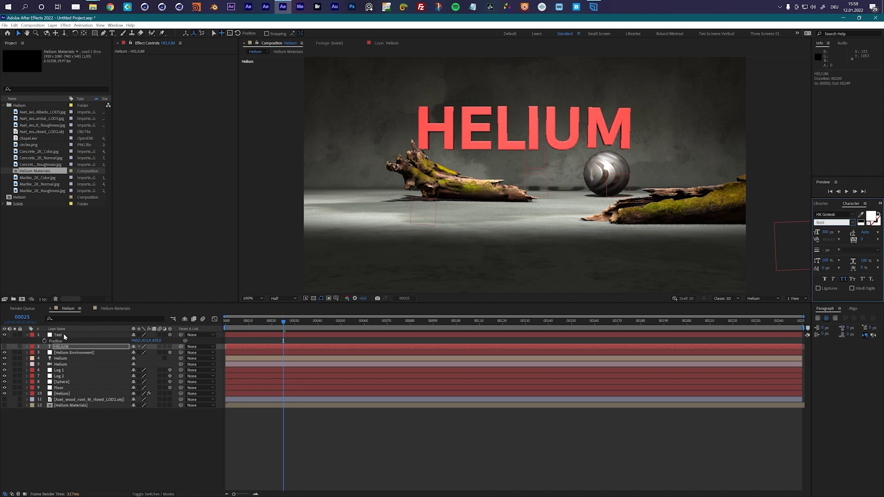
Set the depth of the Extrude effect on the Helium layer to 200.
left_click(64, 392)
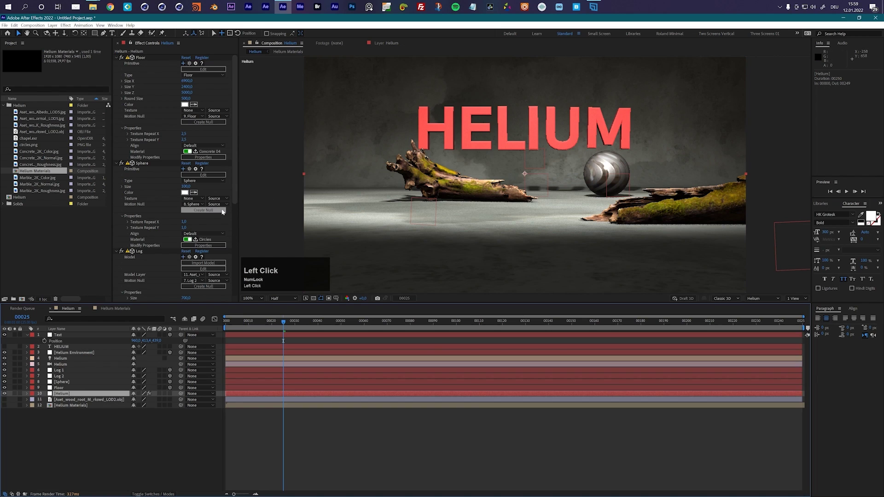
left_click_drag(235, 179, 155, 235)
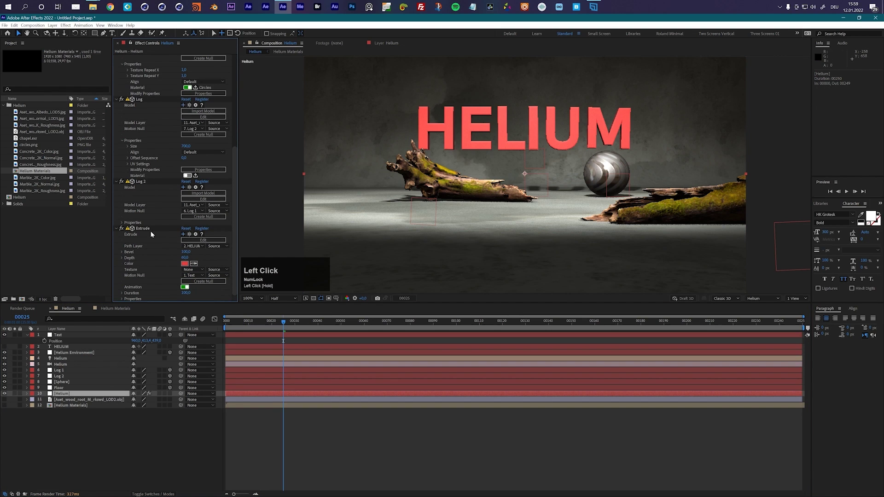
left_click(144, 228)
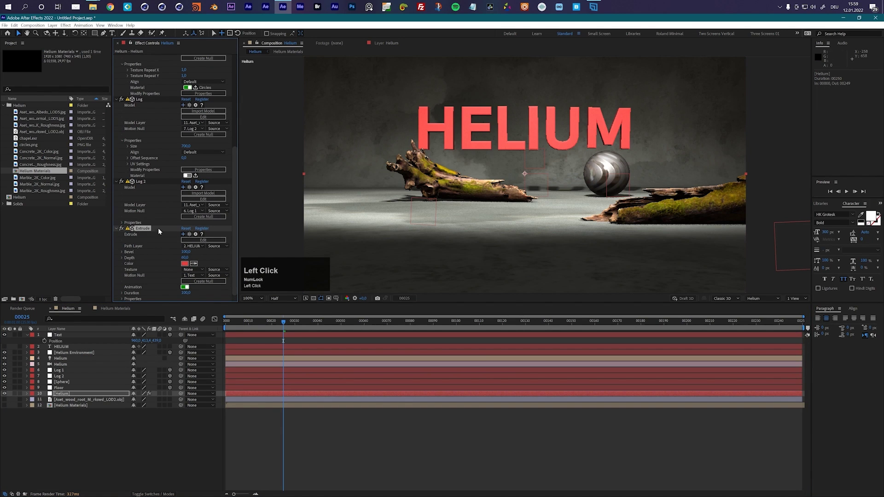
left_click(185, 259)
type("20")
key("Return")
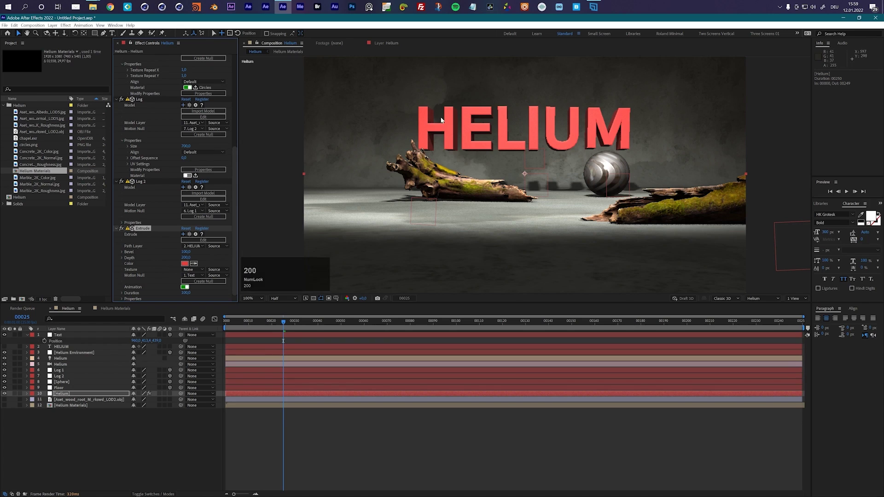
Try a bevel of 200 on the extruded HELIUM text and undo it.
left_click(183, 252)
type("200")
key("Return")
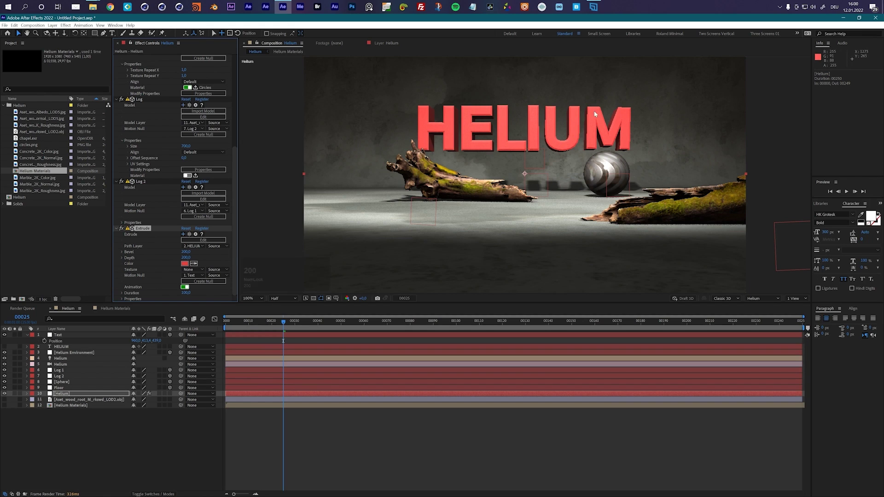
key("ctrl+z")
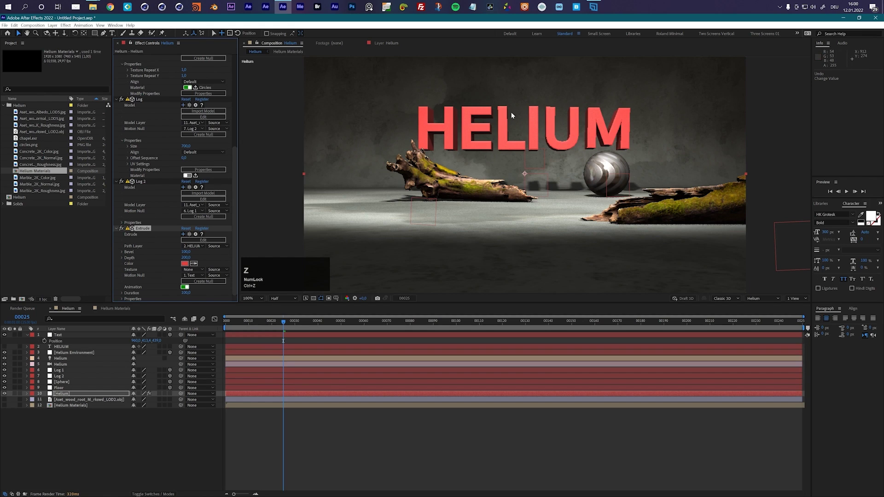
Compare the available extrude profile presets and apply Extrude 12 to the HELIUM text.
left_click(202, 241)
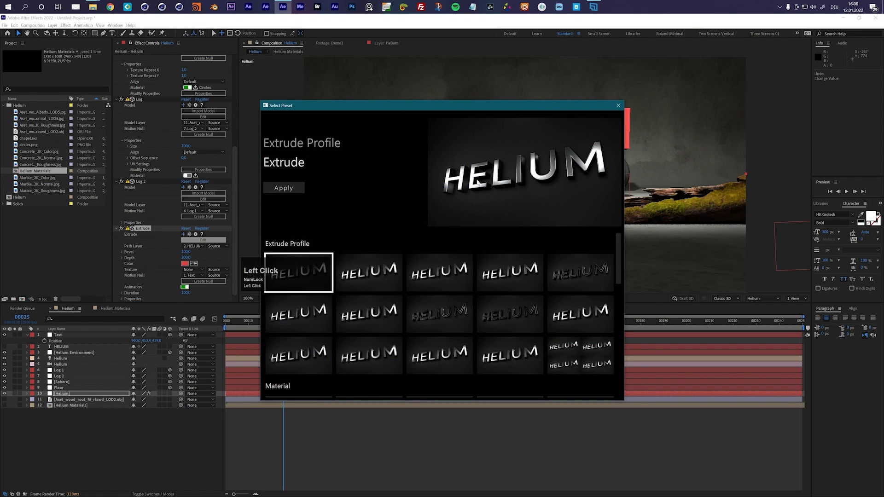
left_click_drag(479, 111, 562, 63)
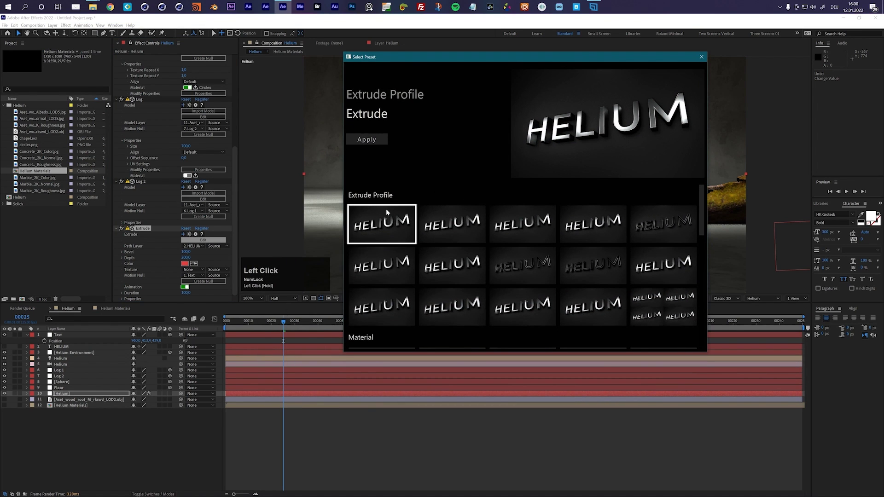
left_click(439, 231)
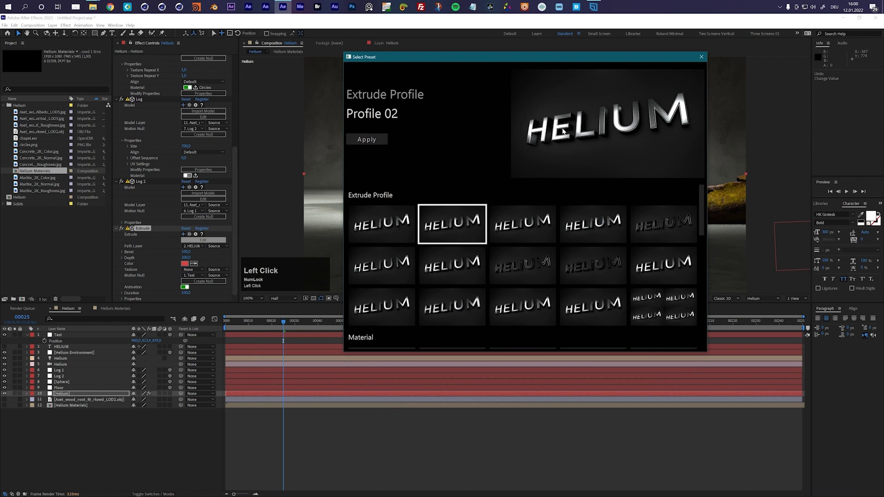
left_click(519, 234)
left_click(585, 228)
left_click(665, 230)
left_click(667, 269)
left_click(594, 274)
left_click(550, 302)
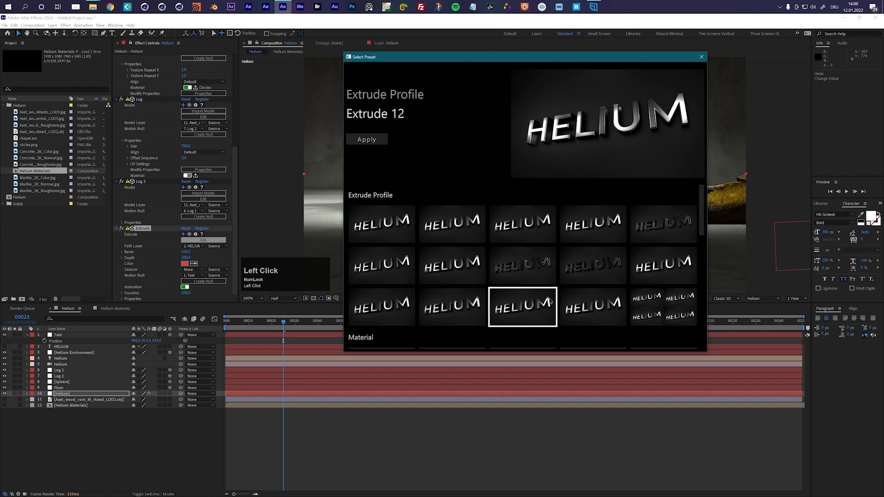
left_click(576, 307)
left_click(523, 307)
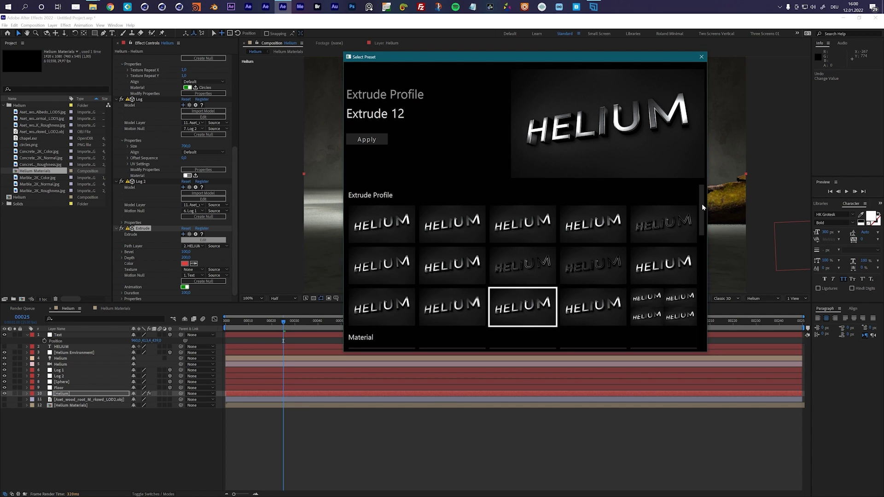
left_click(380, 143)
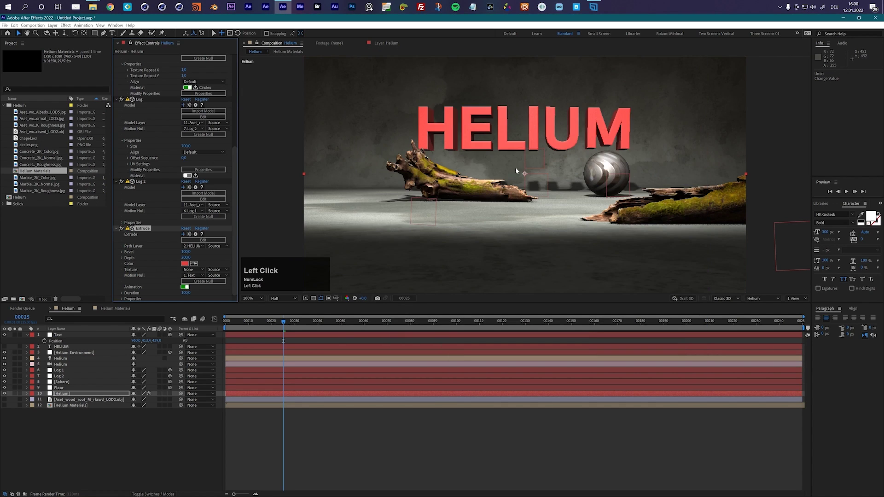
Reopen the Extrude effect's presets and browse into the full material library.
left_click(200, 240)
left_click_drag(620, 263, 623, 330)
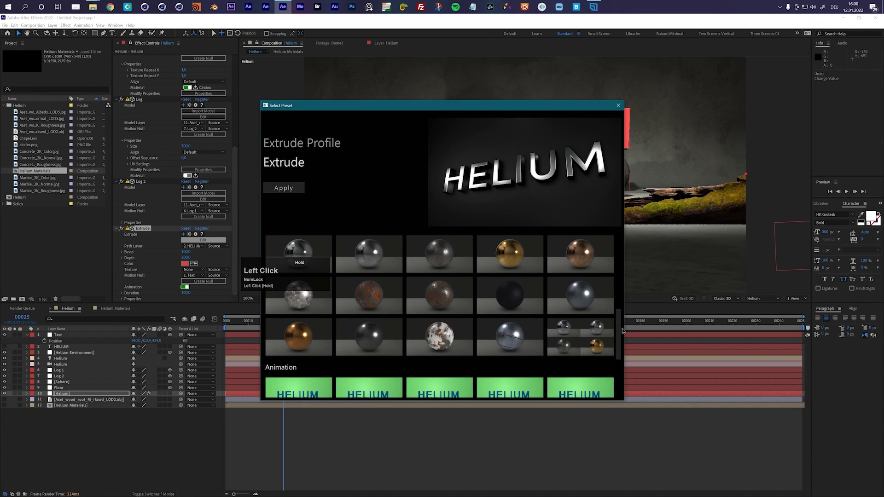
left_click(582, 335)
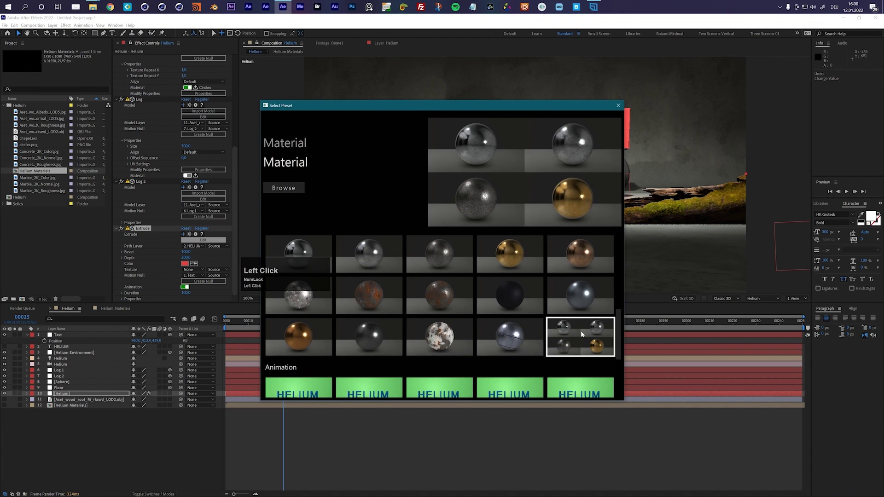
left_click(284, 188)
left_click_drag(552, 106, 597, 81)
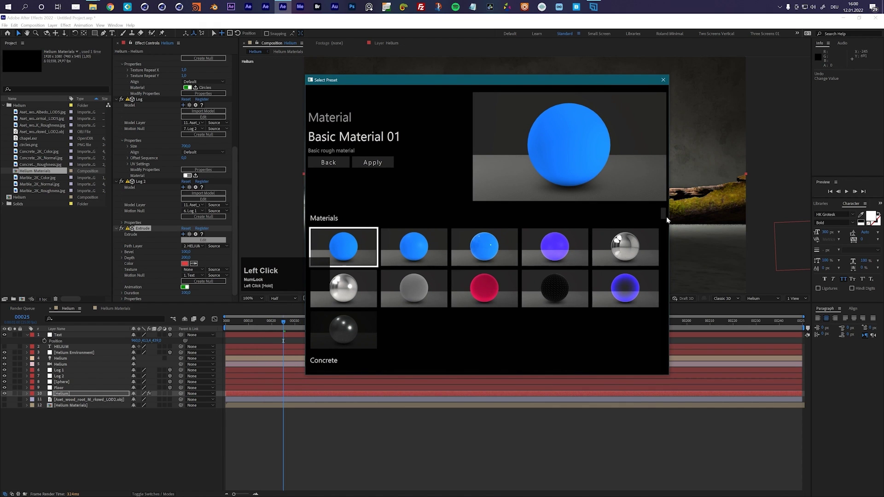
Look through the material categories and apply Metal 03 to the extruded HELIUM text.
scroll(667, 226, "down", 8)
scroll(552, 290, "down", 2)
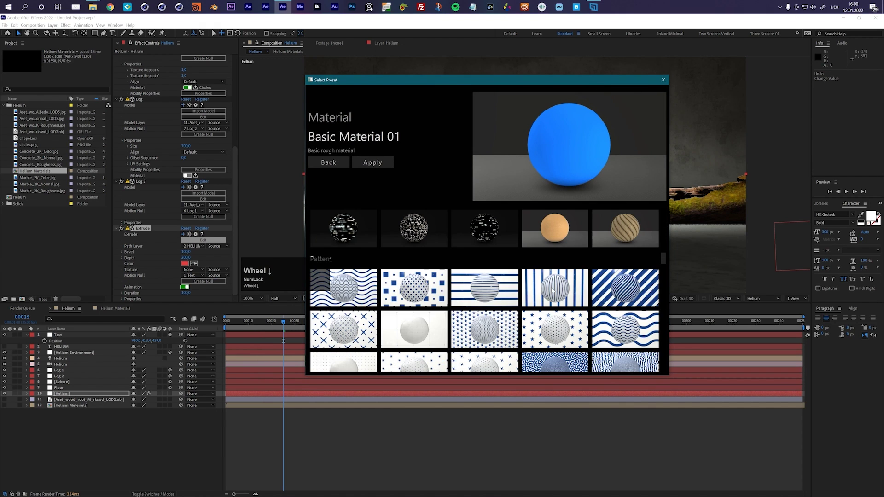
scroll(552, 291, "down", 6)
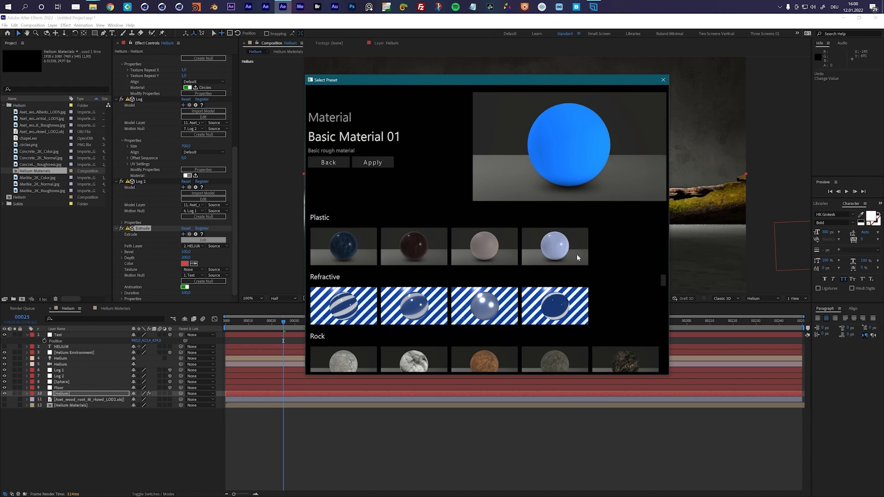
scroll(470, 256, "down", 2)
scroll(469, 305, "down", 12)
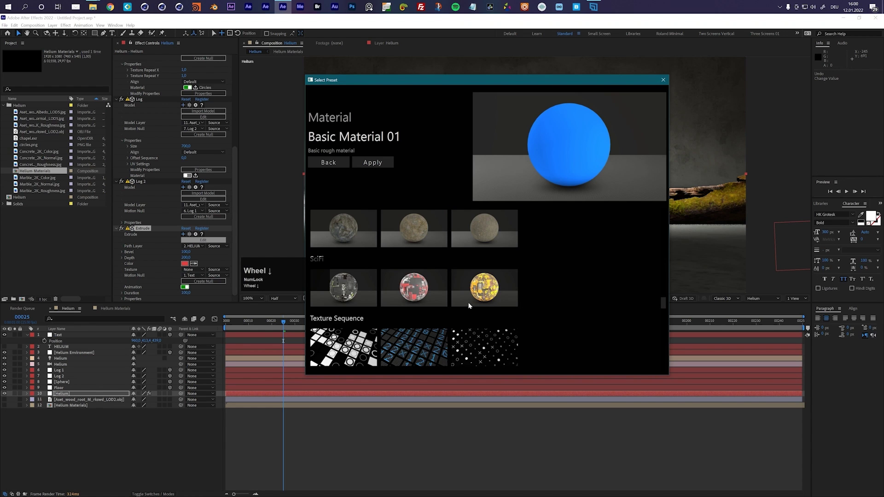
scroll(414, 272, "up", 3)
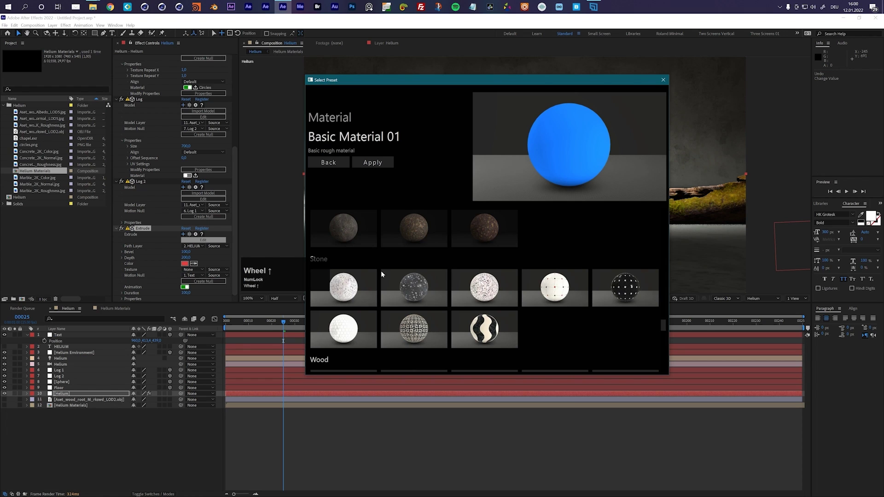
scroll(426, 288, "down", 5)
scroll(442, 289, "down", 5)
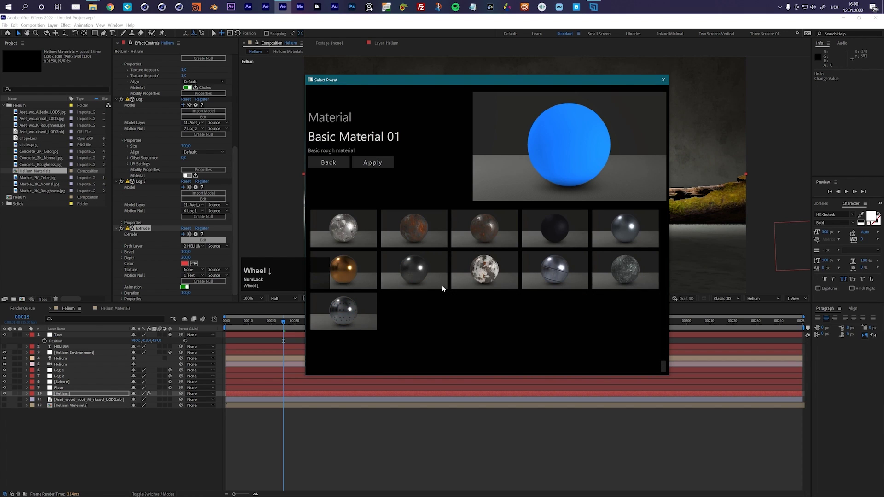
scroll(442, 289, "up", 3)
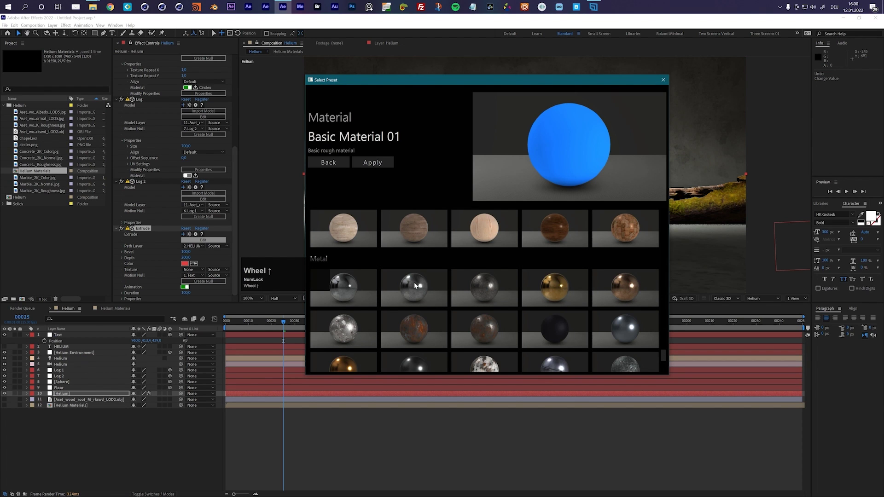
left_click(485, 289)
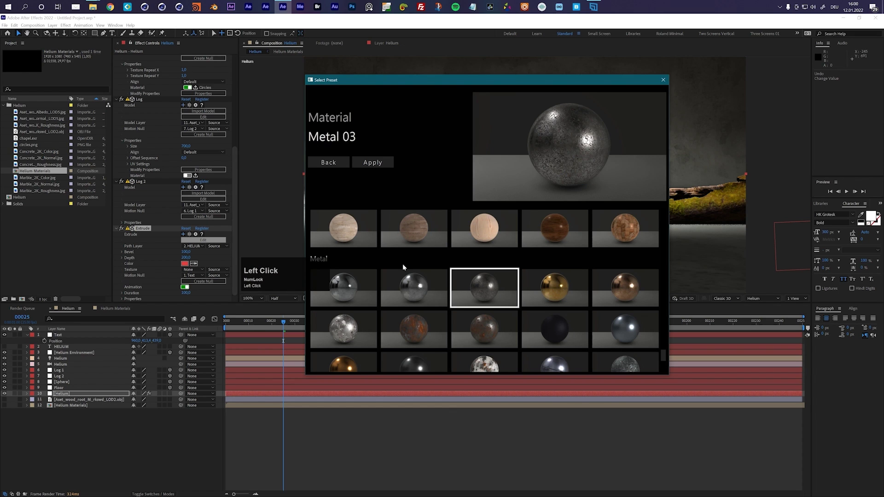
left_click(374, 163)
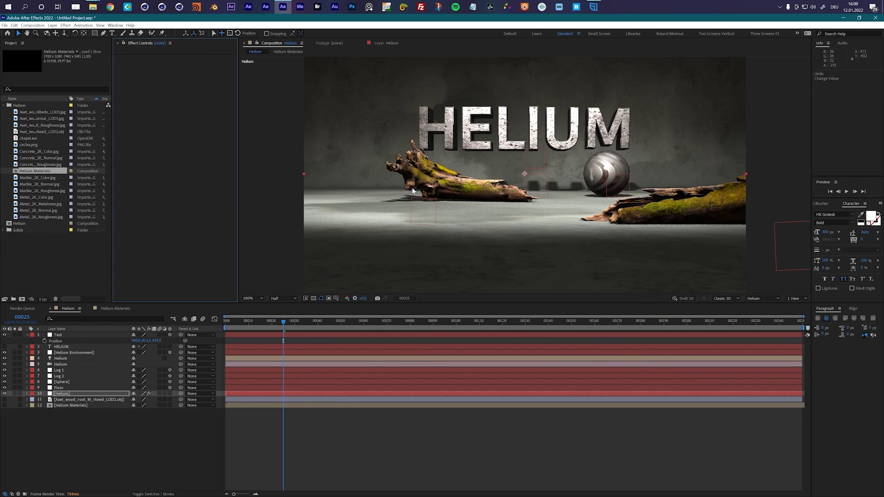
Set Texture Repeat X and Texture Repeat Y of the Extrude effect to 3.
left_click(65, 392)
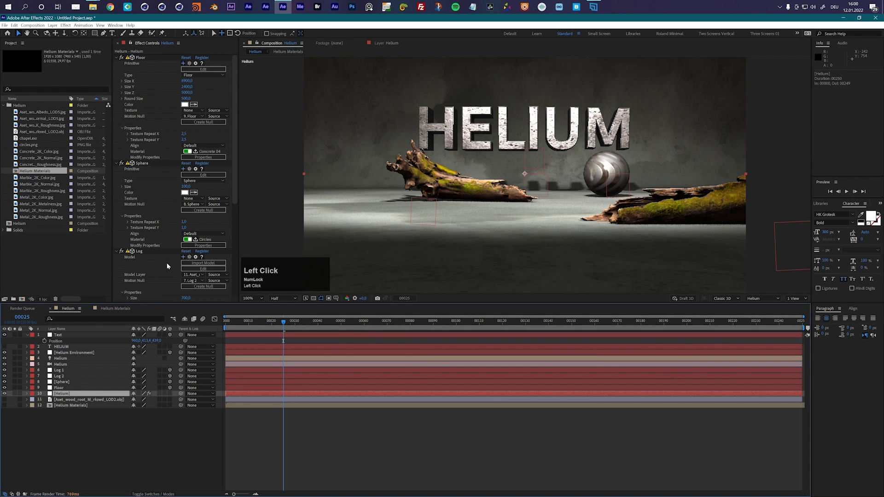
left_click_drag(236, 190, 234, 300)
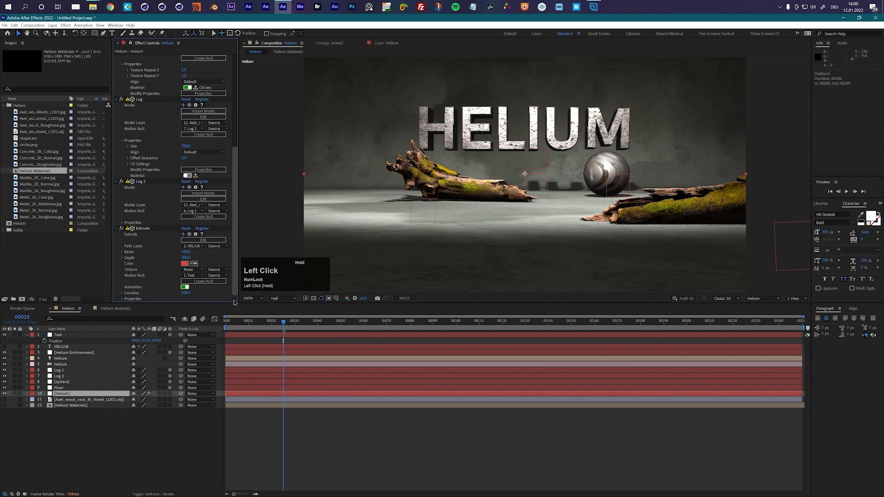
scroll(220, 274, "down", 2)
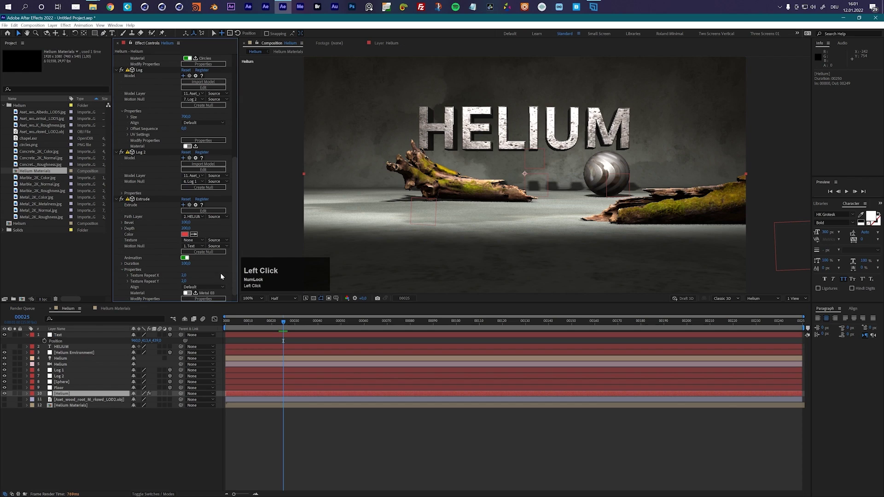
left_click(185, 277)
type("3")
key("Return")
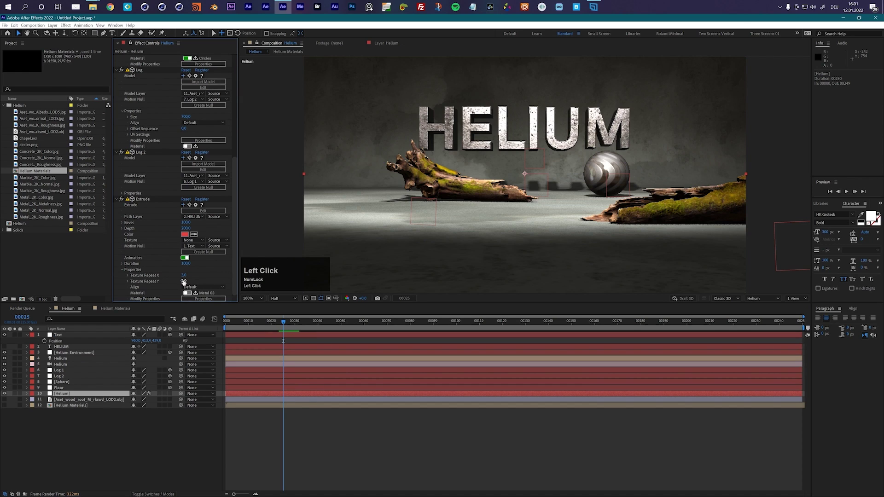
left_click(183, 282)
type("3")
key("Return")
Try 3.5 with a decimal point as the Extrude effect's Texture Repeat X, and set the preview resolution to Full.
left_click(184, 276)
type("3.5")
key("Return")
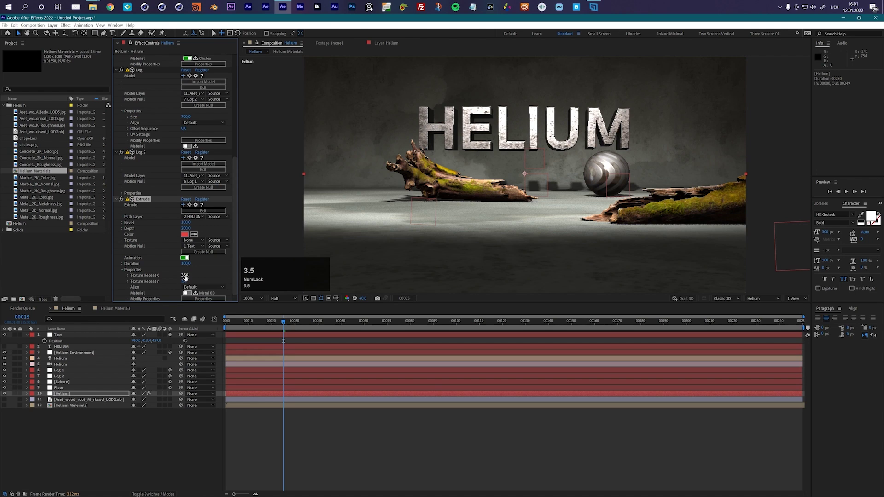
left_click(280, 300)
left_click(278, 306)
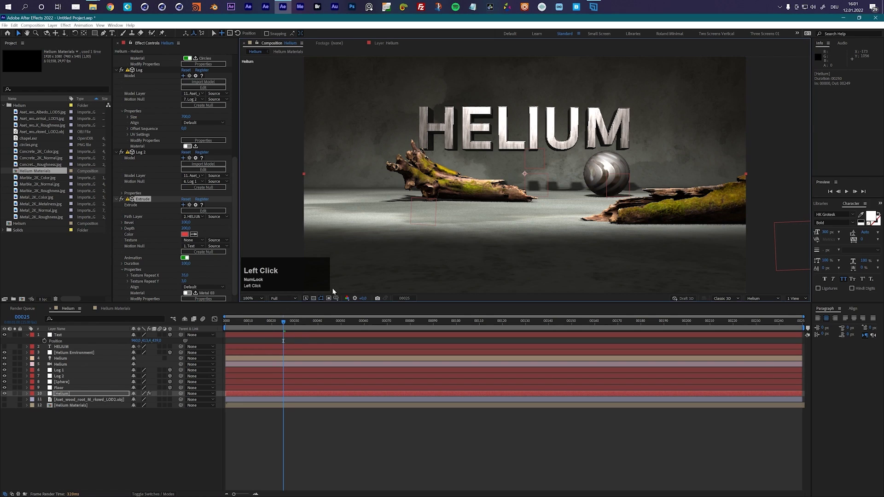
Set the Extrude effect's Texture Repeat X to 3,5 using a decimal comma.
left_click(185, 276)
type("3.5")
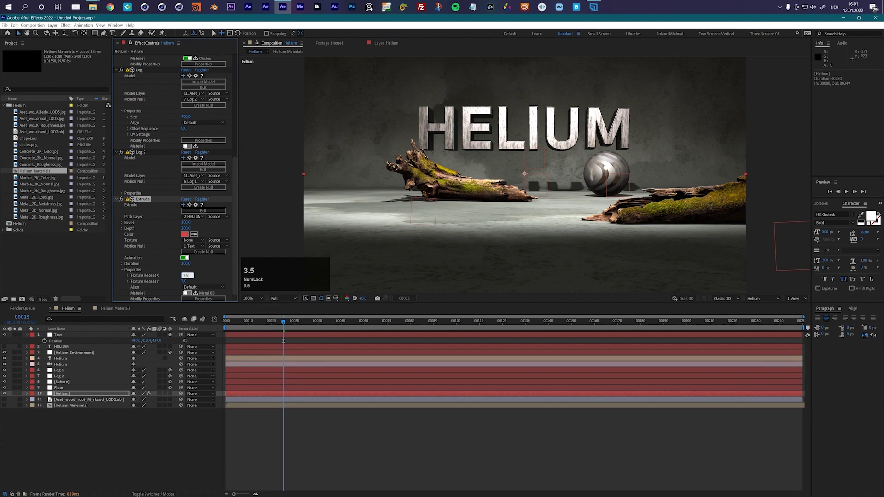
key("Return")
left_click(185, 276)
type("3,5")
key("Return")
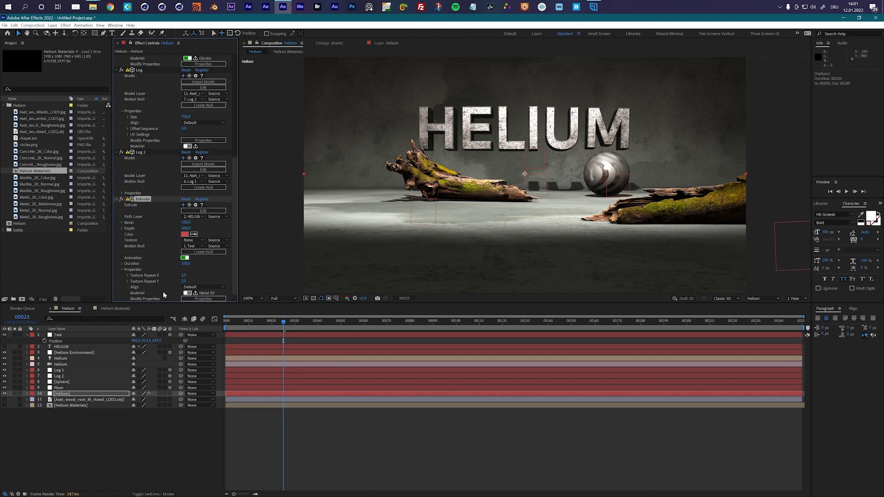
Compare several text animation presets for the Extrude effect and apply Animate 03.
left_click(204, 211)
left_click_drag(618, 264, 618, 364)
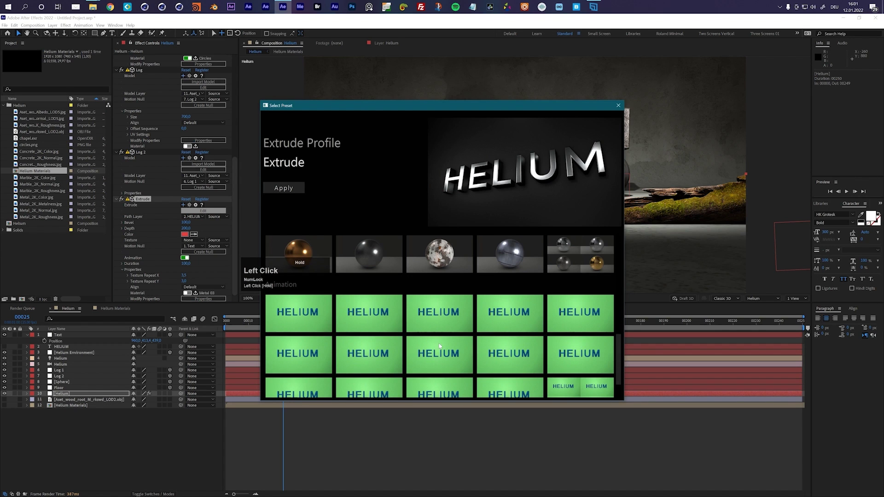
left_click(317, 317)
left_click(369, 316)
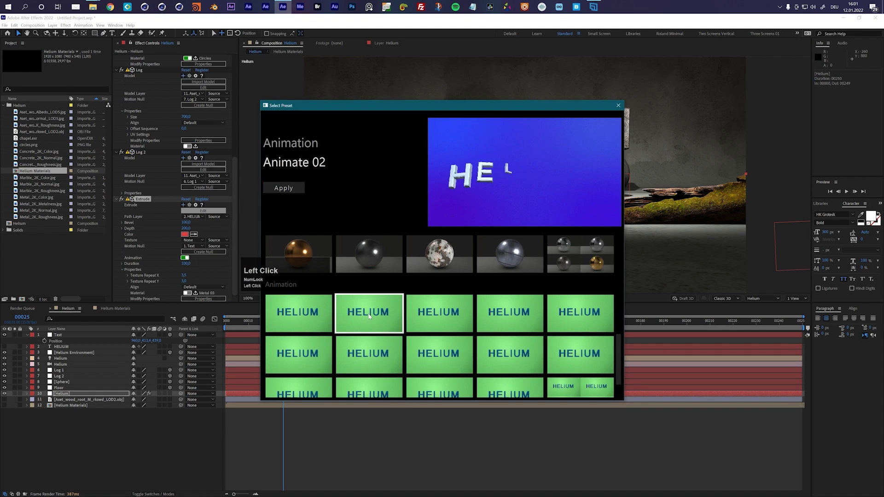
left_click(440, 317)
left_click(450, 358)
left_click(419, 322)
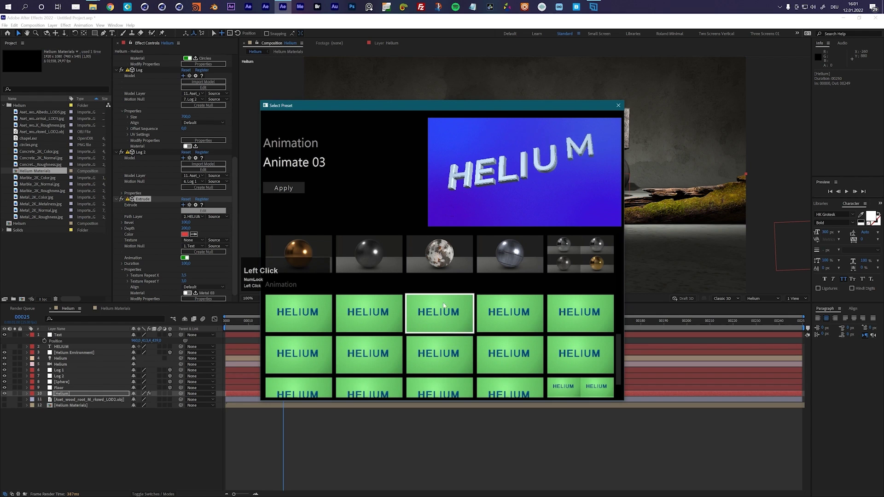
left_click(284, 188)
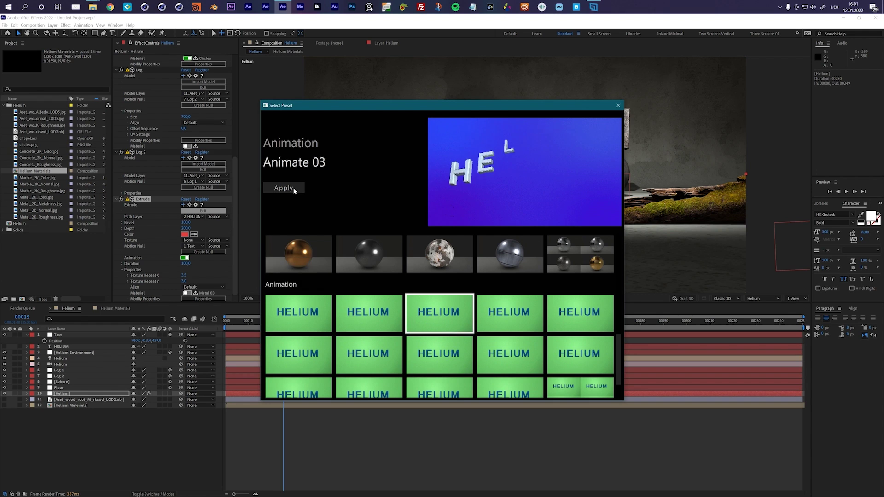
Set the Extrude effect's animation Duration to 200.
left_click_drag(248, 327, 268, 331)
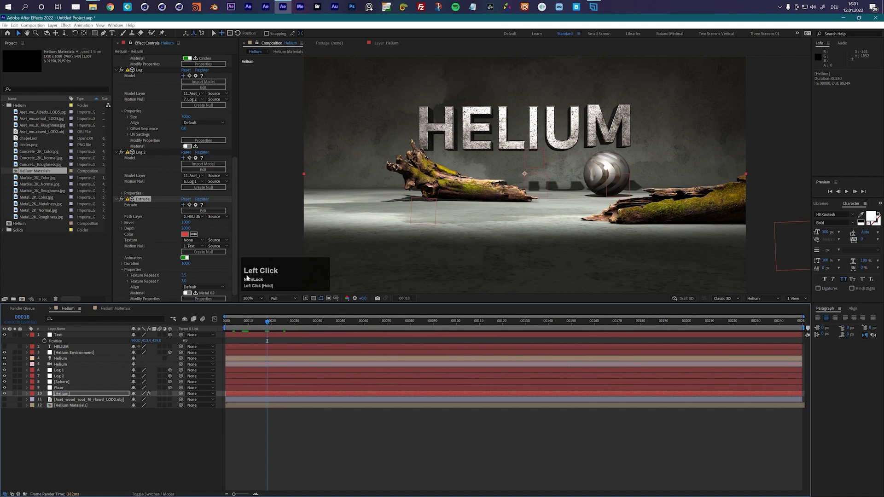
left_click_drag(236, 252, 235, 282)
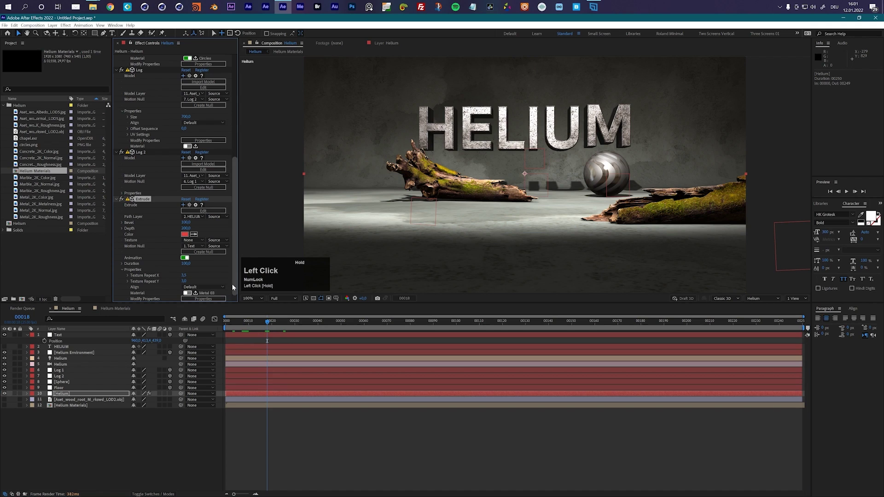
left_click(186, 264)
type("200")
key("Return")
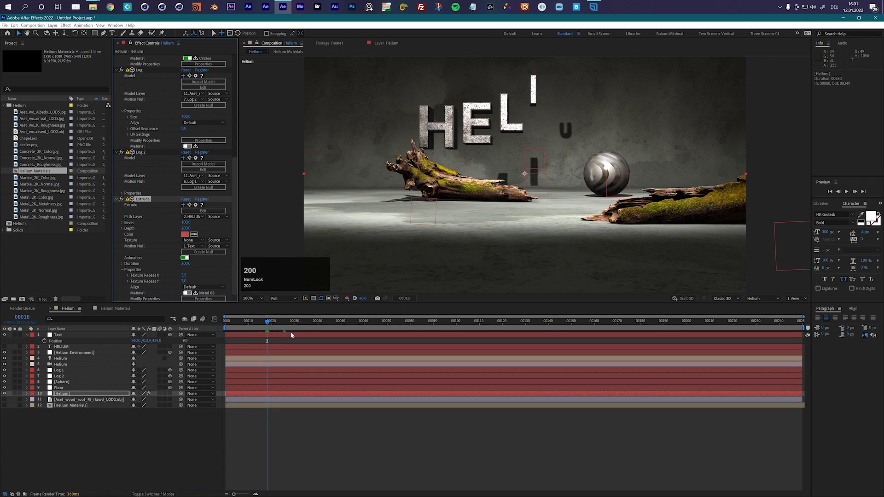
Lower the preview resolution to Half and play the text animation from the first frame.
left_click_drag(252, 321, 218, 325)
key("space")
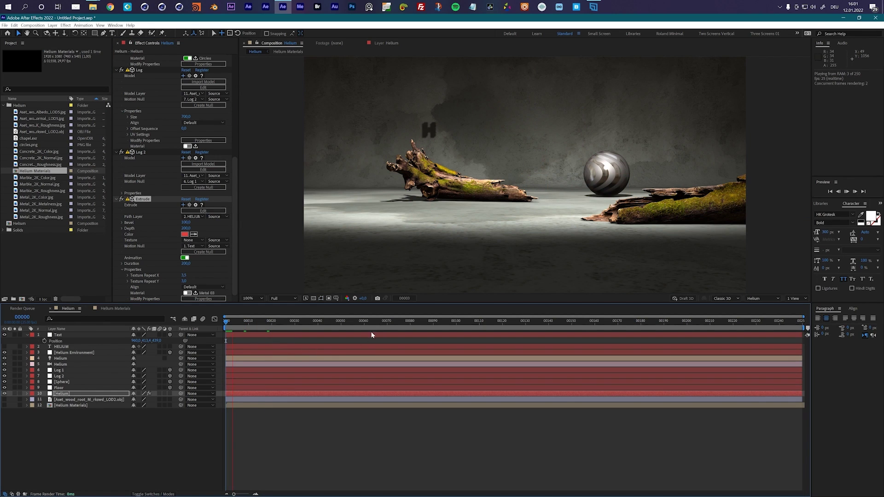
key("space")
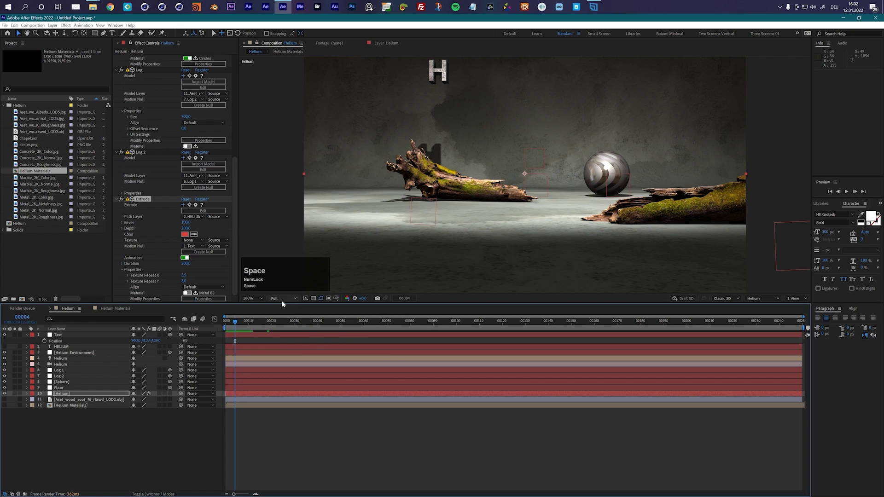
left_click(283, 298)
left_click(280, 323)
key("space")
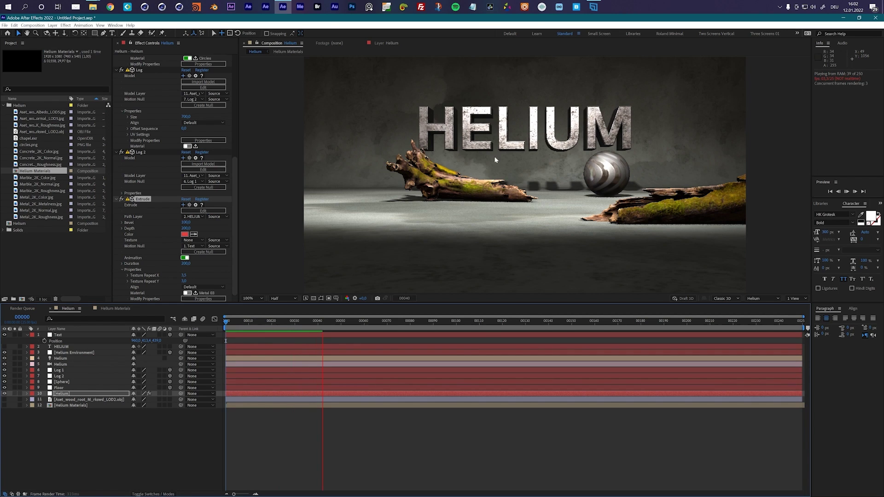
Replay the falling-letters animation from the first frame several times to check its timing, stopping once the word is complete.
left_click(333, 322)
left_click_drag(332, 323, 215, 324)
key("space")
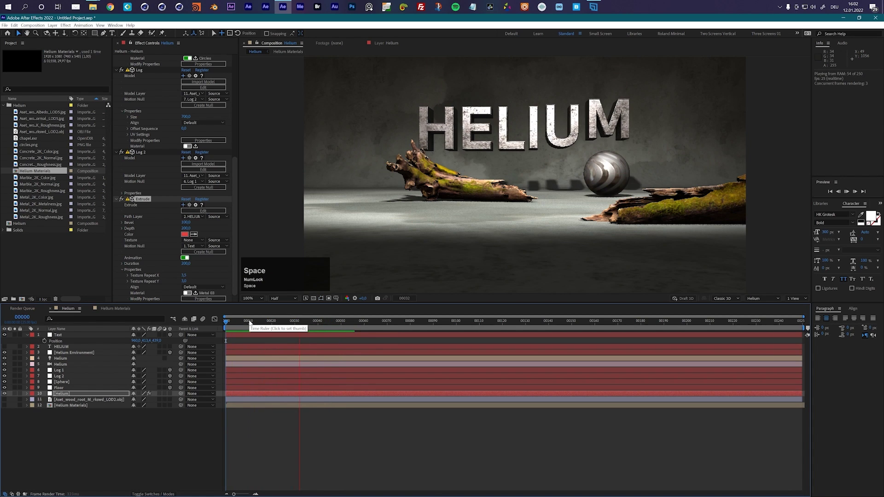
key("space")
left_click_drag(346, 323, 222, 325)
key("space")
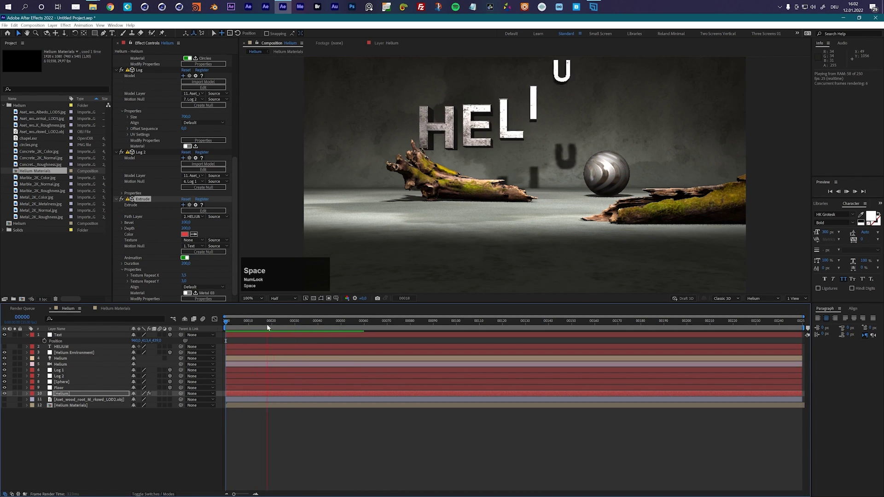
key("space")
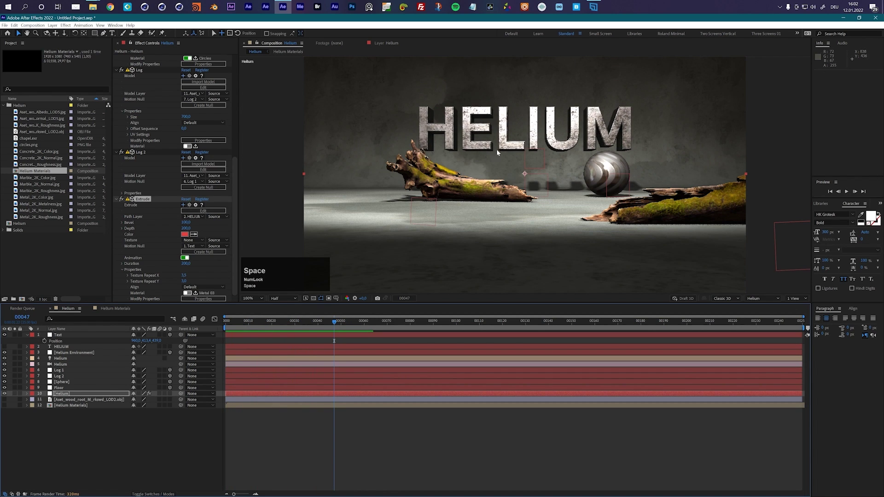
Apply the Basic Material 02 preset from the material library to the Extrude effect.
left_click(234, 227)
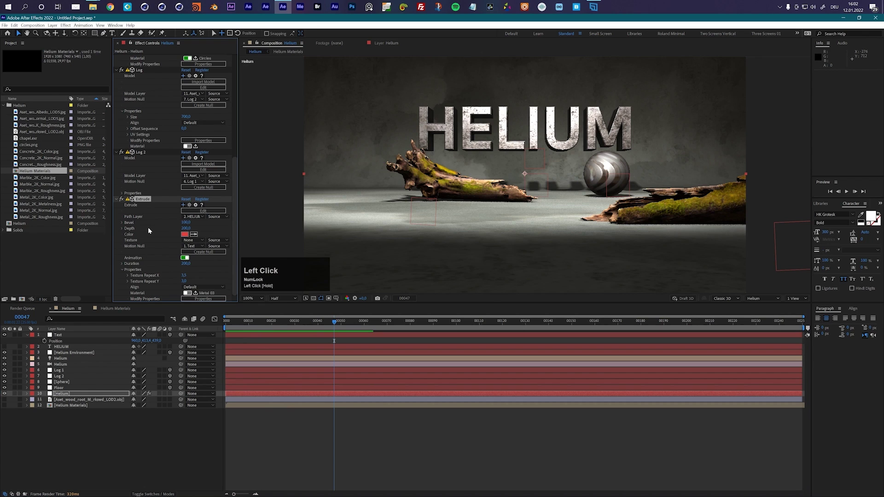
left_click(205, 211)
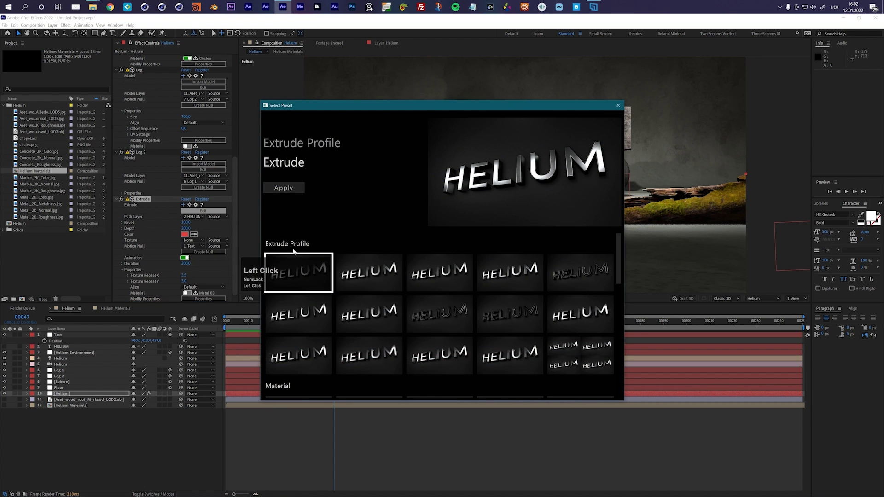
left_click_drag(620, 253, 580, 352)
left_click(581, 352)
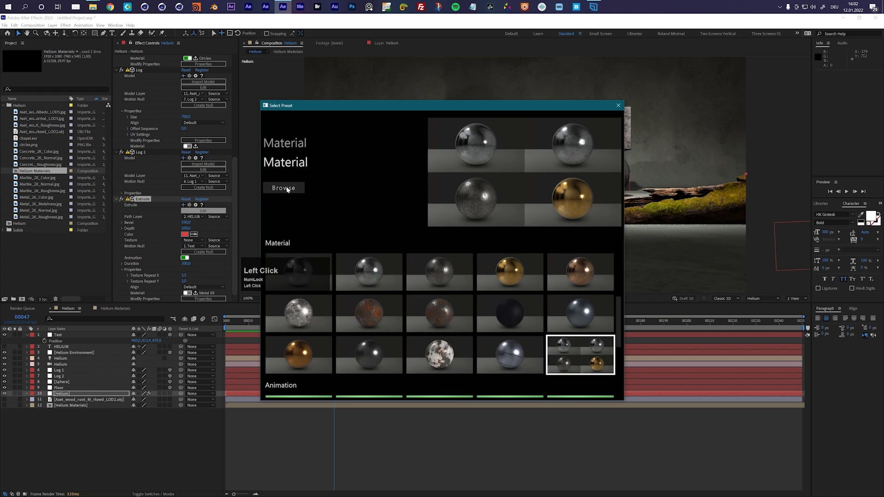
left_click(283, 188)
left_click(369, 273)
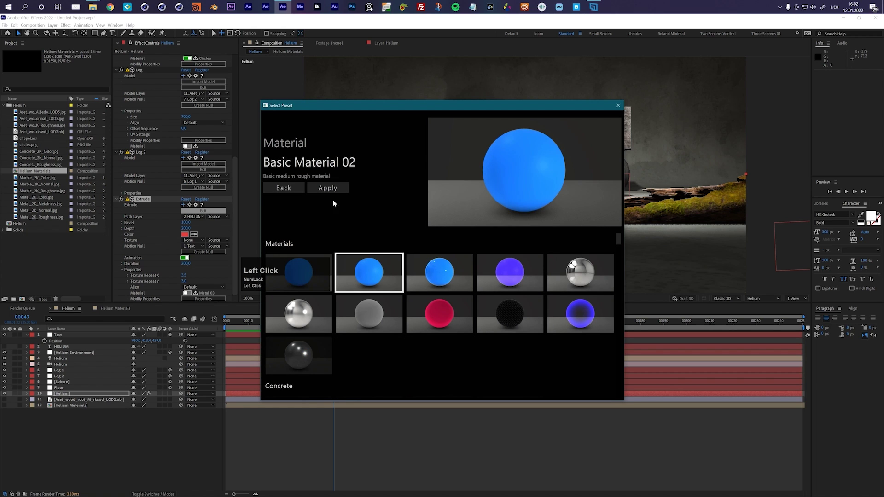
left_click(328, 188)
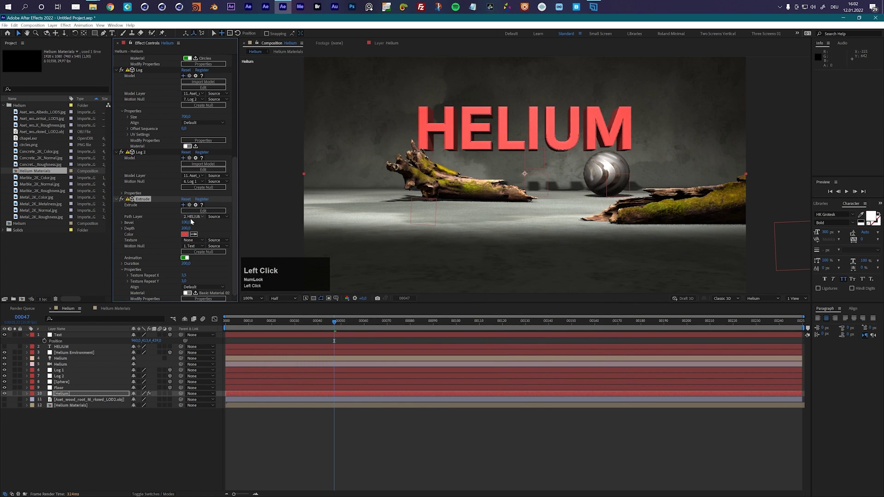
Change the extruded text's color to light blue, hex 7BACF0.
left_click(185, 234)
mouse_move(202, 159)
left_mouse_down()
mouse_move(206, 181)
mouse_move(204, 171)
left_mouse_up()
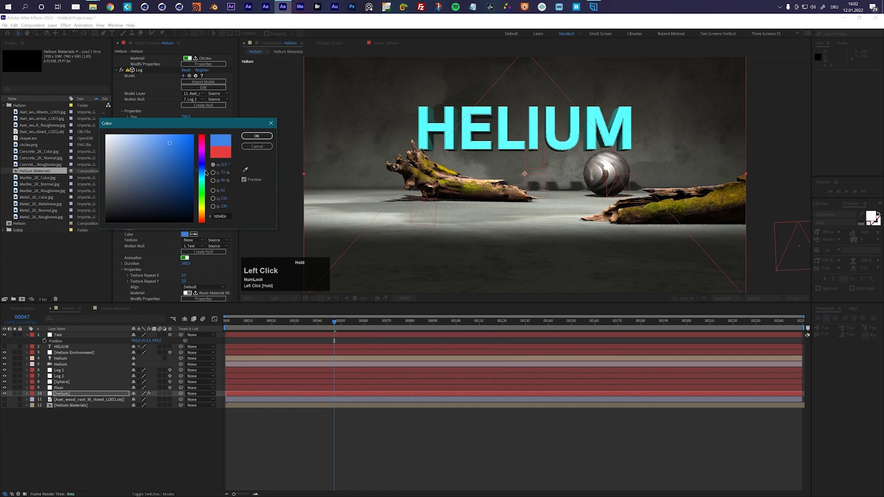
left_click_drag(156, 155, 137, 139)
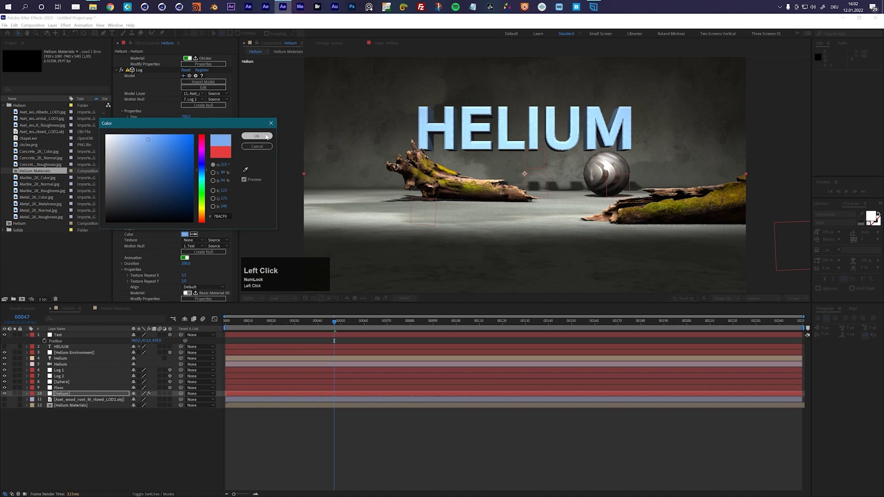
left_click(257, 136)
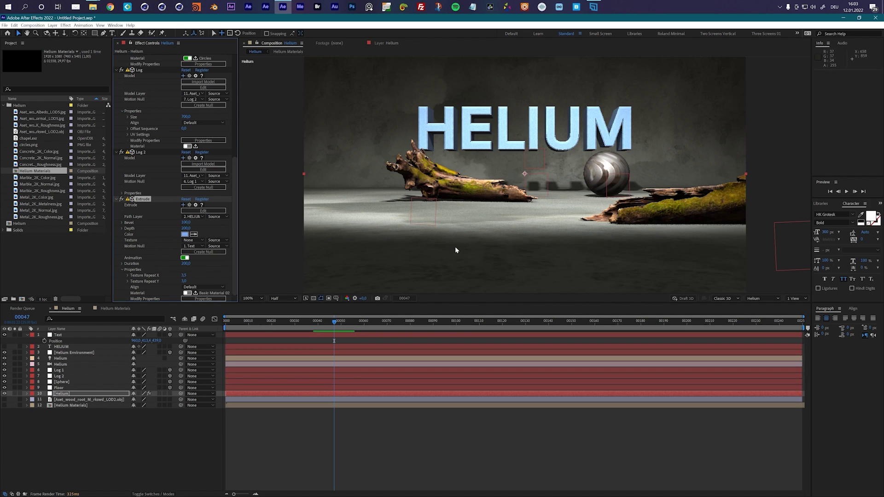
Collapse the Text layer's properties and create a new HDTV 1080 25 composition named Grass.
left_click(26, 336)
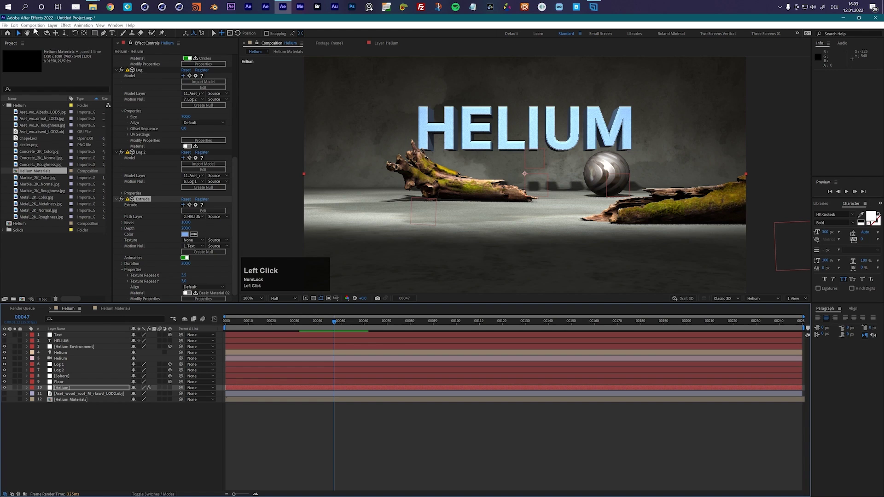
left_click(33, 26)
left_click(94, 65)
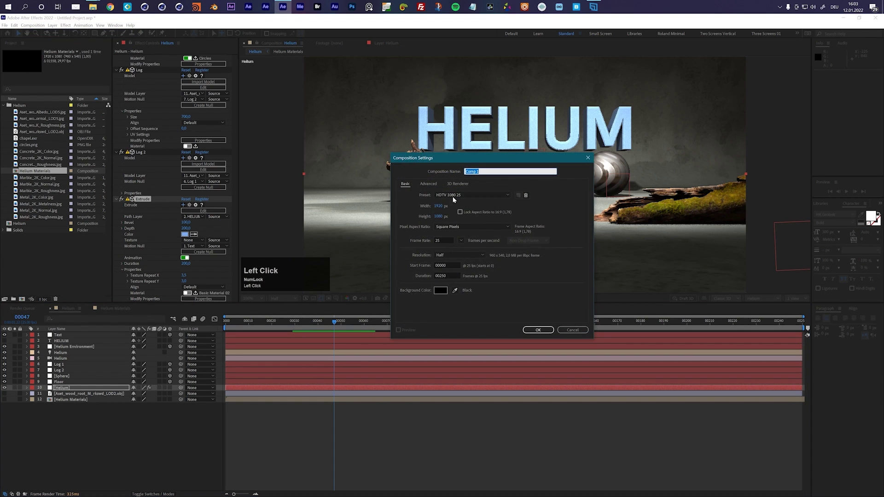
type("Gra")
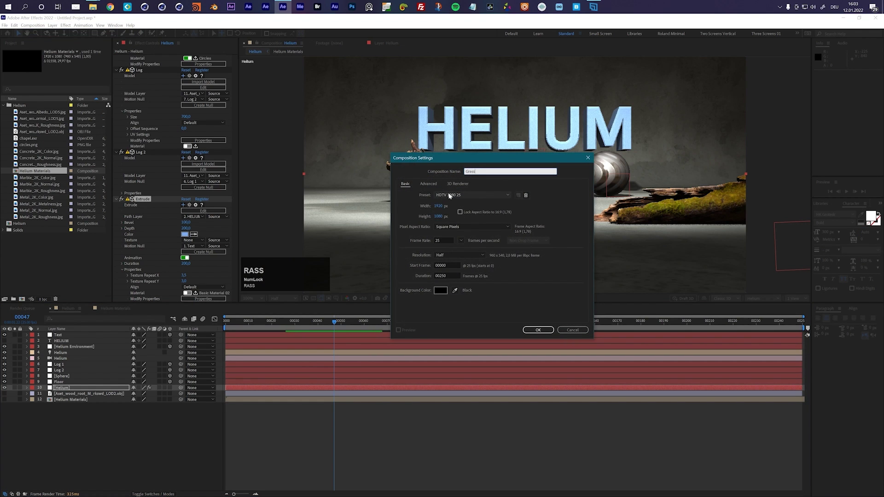
type("ss")
key("Return")
Add a white comp-size solid named Helium Grass to the Grass composition.
key("ctrl+y")
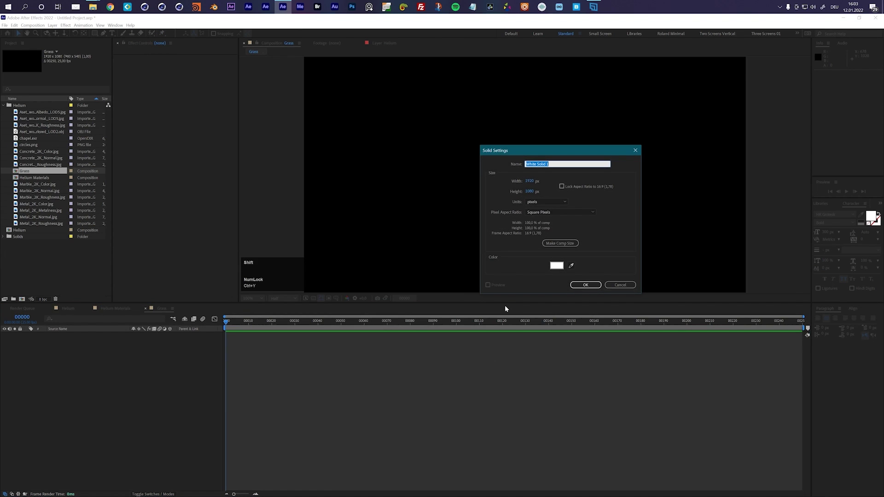
type("Helium Grass")
key("Return")
left_click(405, 335)
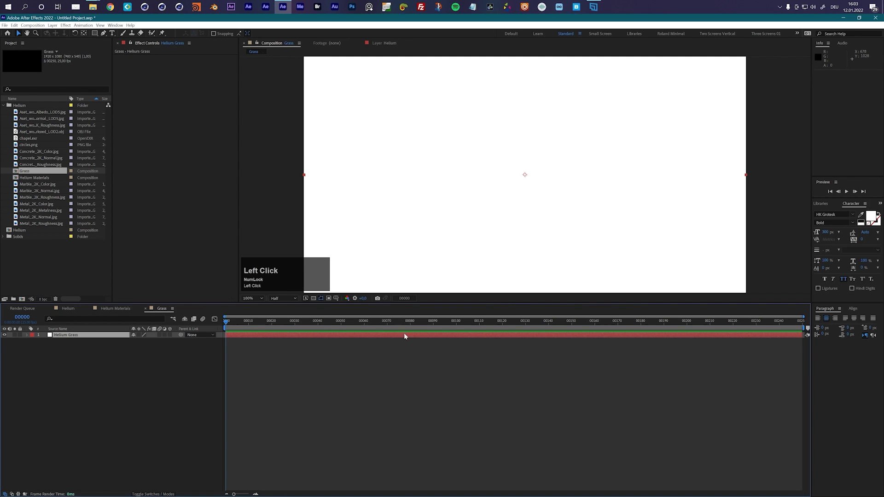
Add Helium to the Helium Grass solid and apply the Model effect from the Helium Tools collection.
left_click(66, 25)
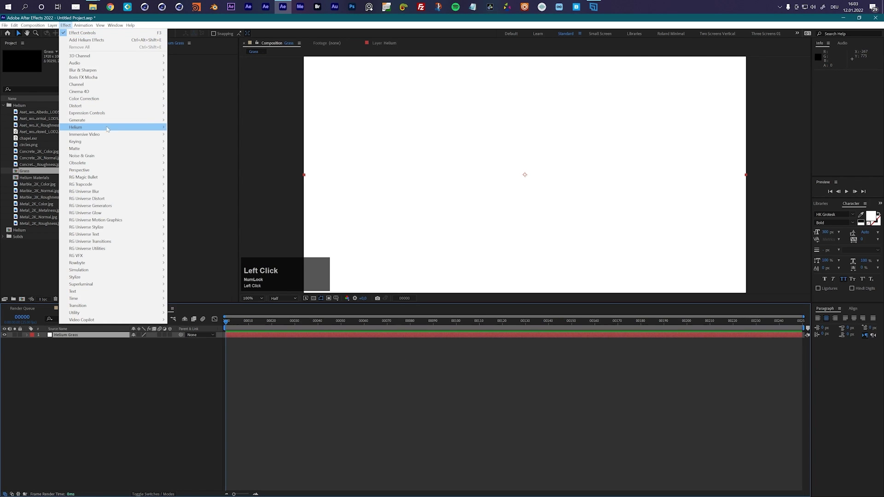
mouse_move(110, 131)
left_click(193, 127)
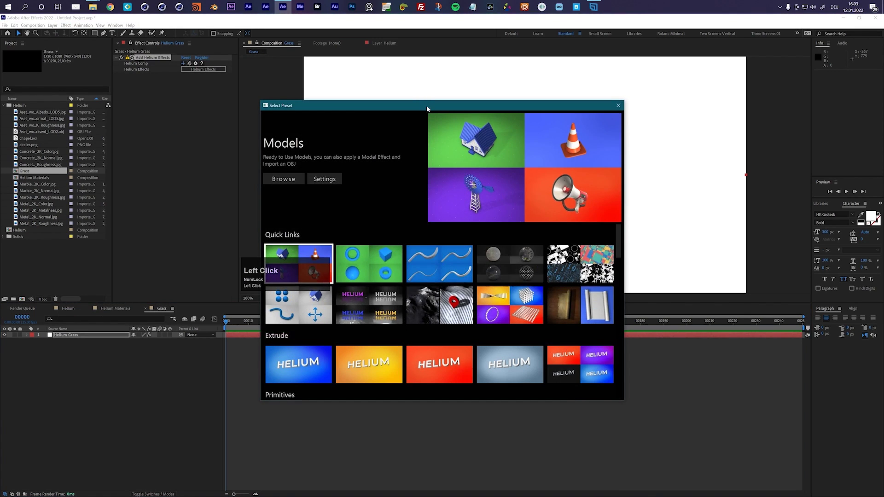
left_click_drag(427, 108, 555, 106)
left_click(425, 312)
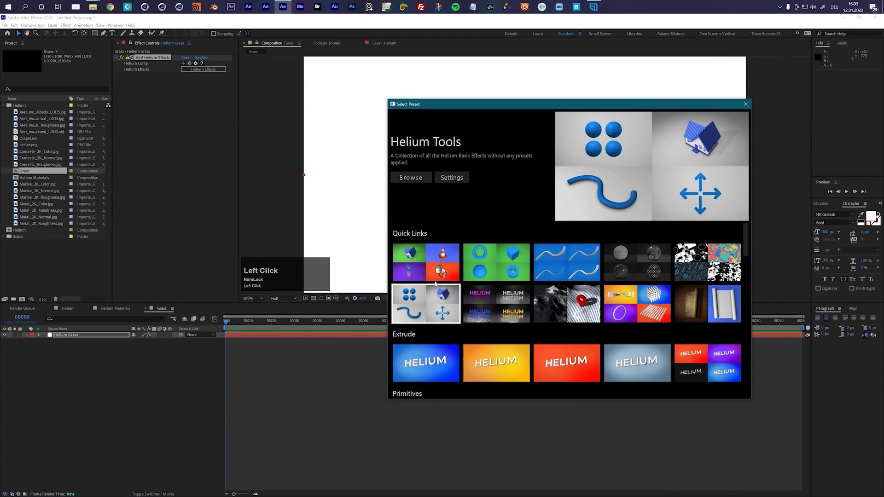
left_click(419, 180)
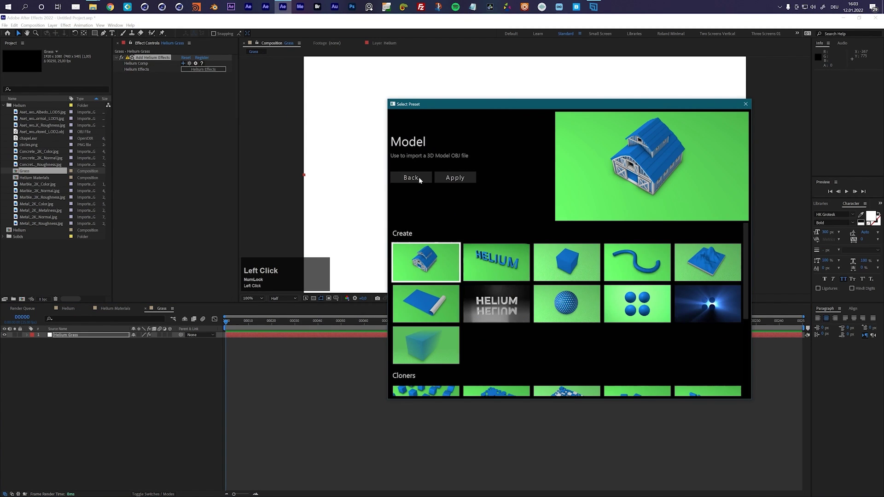
left_click(457, 178)
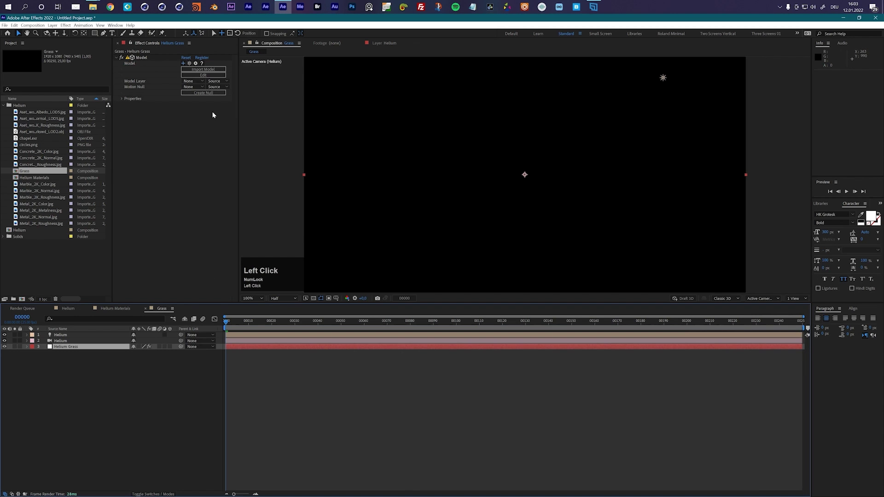
Import the plant model _d4a2_Var1_LOD0.obj from the 3dplant Var1 folder into the Model effect.
left_click(195, 70)
left_click_drag(282, 33, 489, 90)
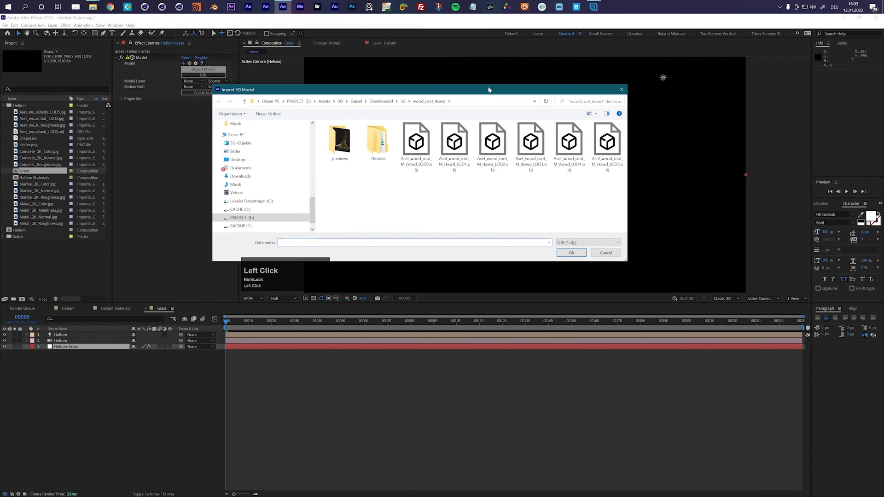
left_click(381, 101)
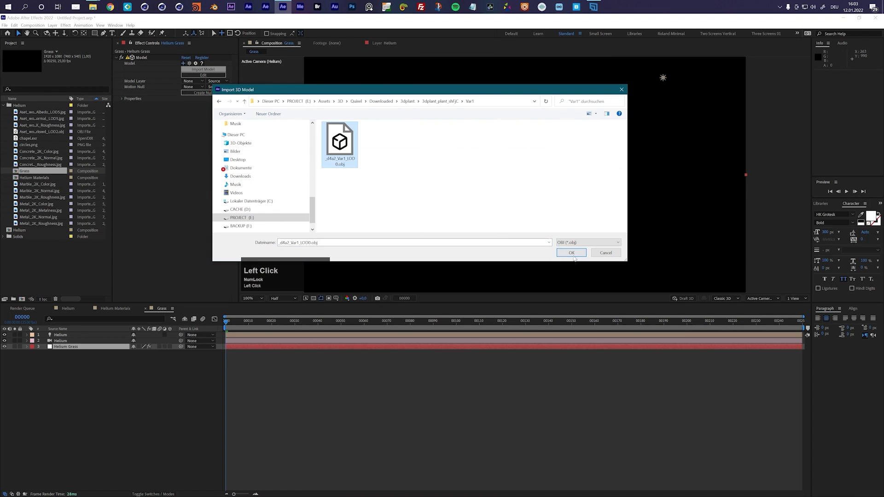
left_click(572, 254)
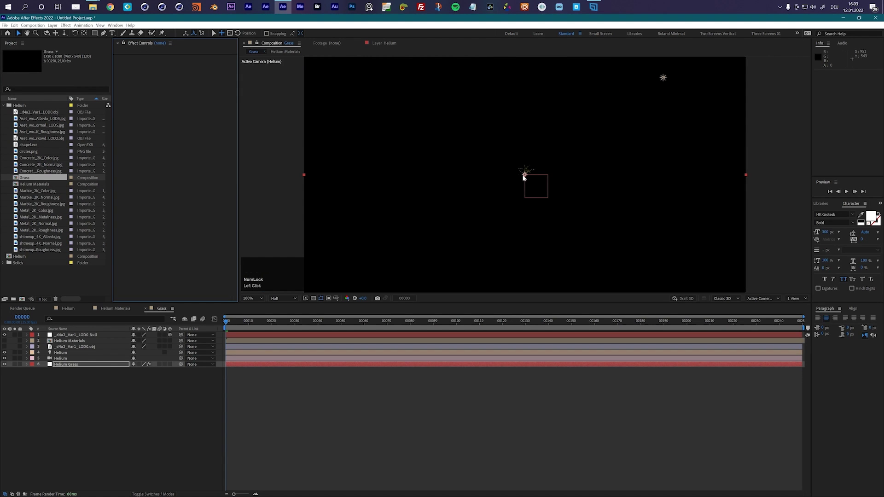
Set the plant model's Size to 200 in the Model effect of the Helium Grass layer.
left_click(76, 365)
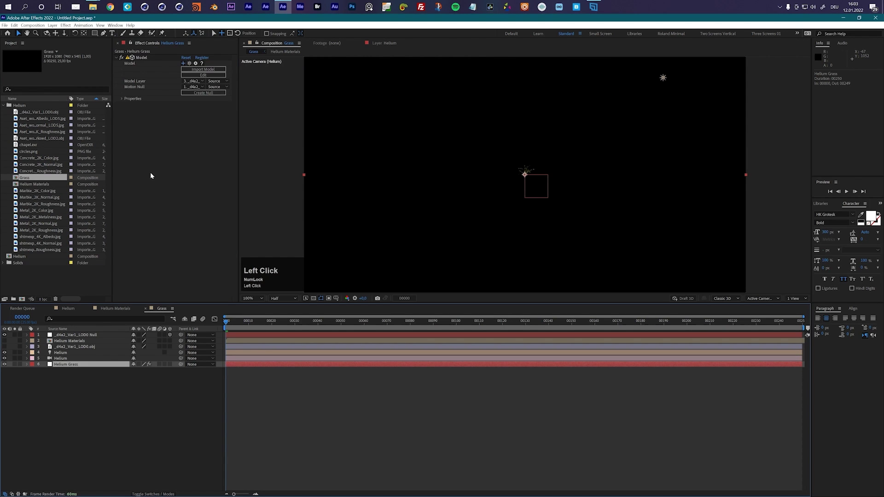
left_click(122, 99)
left_click(187, 105)
type("3200")
key("Return")
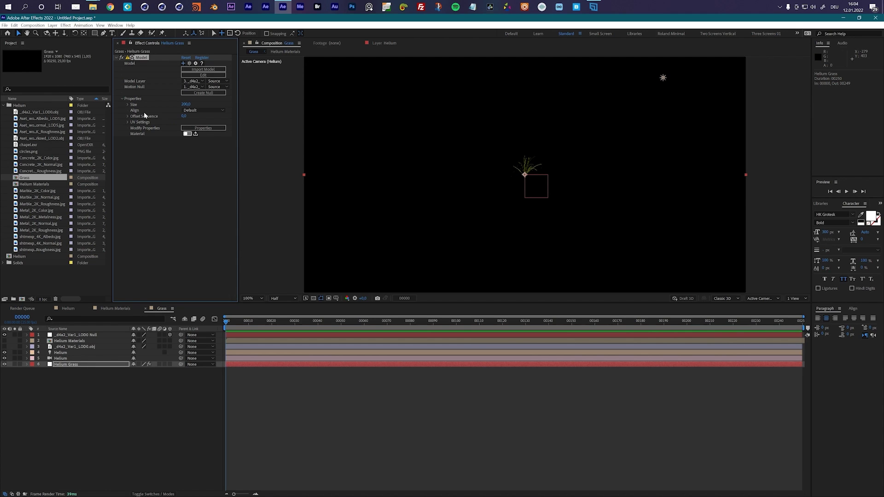
Set the X and Y Position of the _d4a2_Var1_LOD0 Null layer to 0.
left_click(83, 336)
key("p")
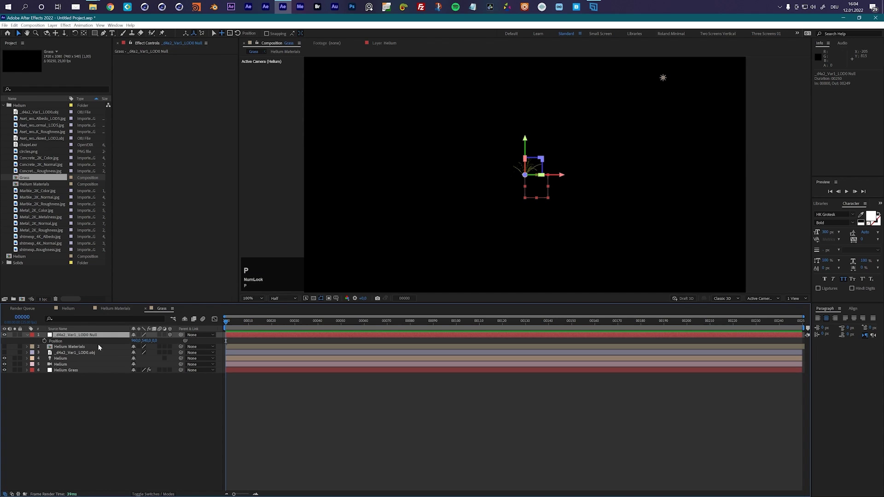
left_click(136, 341)
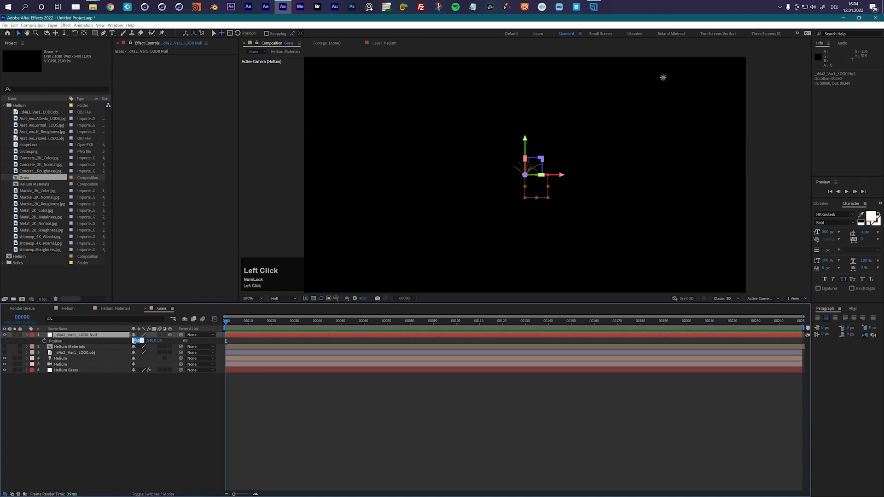
type("0")
left_click(137, 380)
left_click(142, 341)
type("0")
left_click(144, 394)
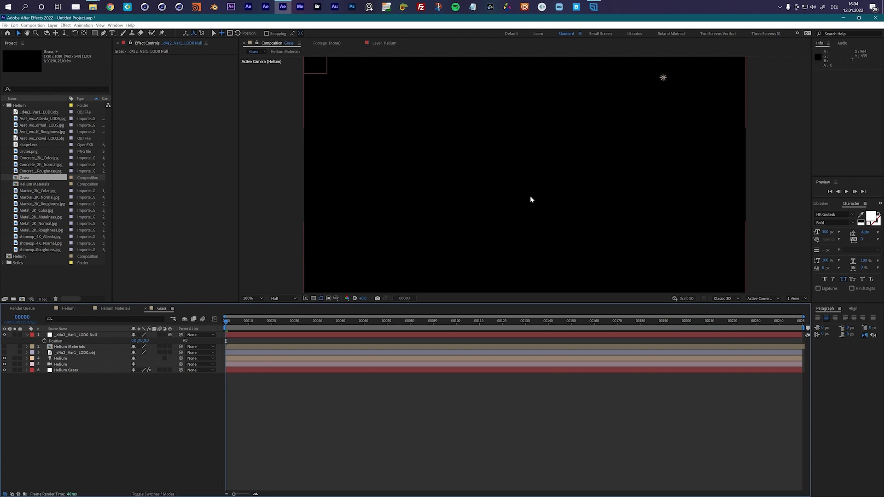
Apply the Fill Cloner preset from the Cloner collection after the Model effect on the Helium Grass layer.
left_click(77, 337)
scroll(369, 106, "down", 2)
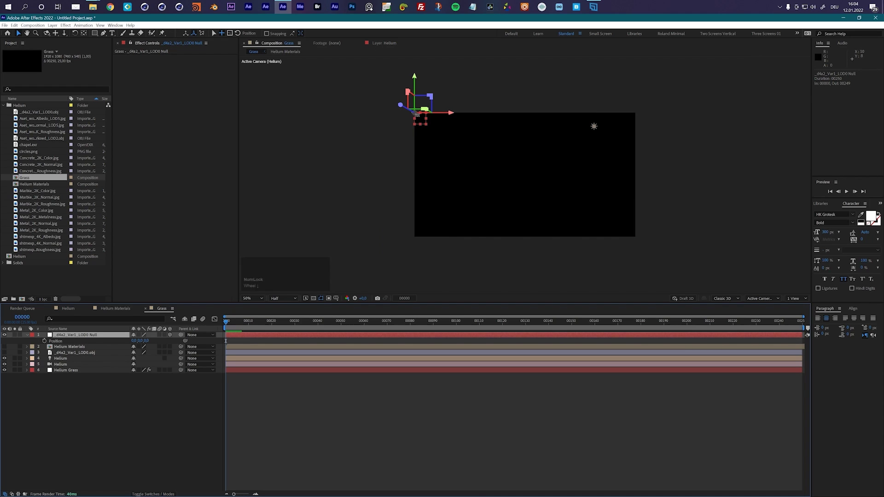
scroll(513, 139, "up", 2)
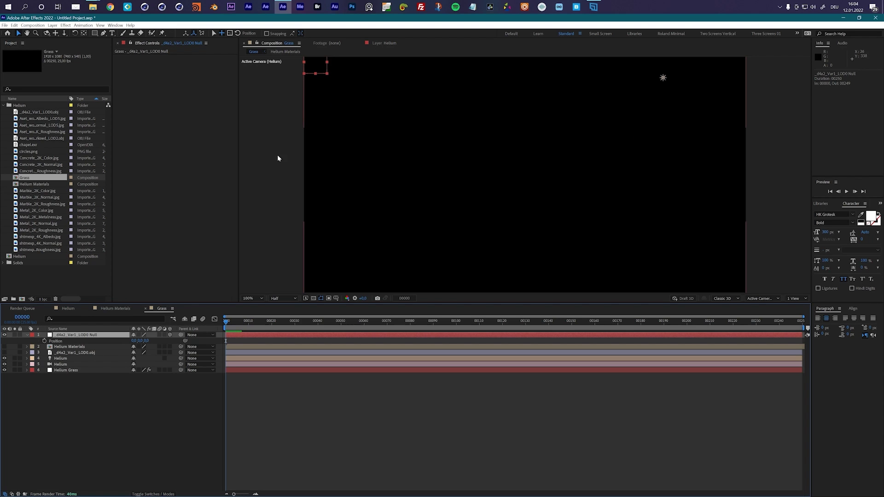
left_click(64, 370)
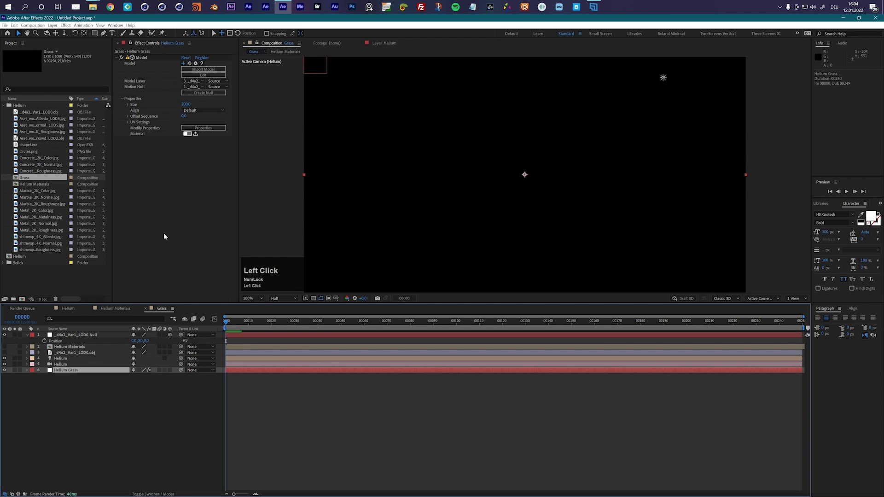
left_click(183, 64)
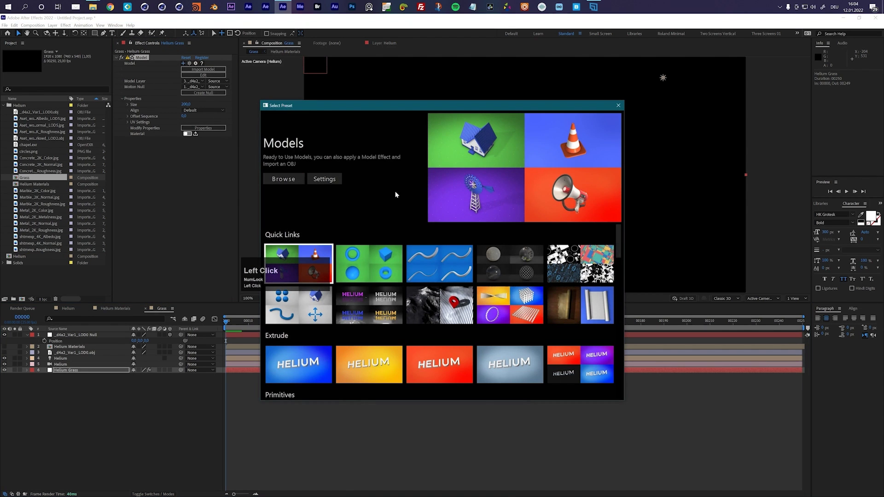
left_click(514, 304)
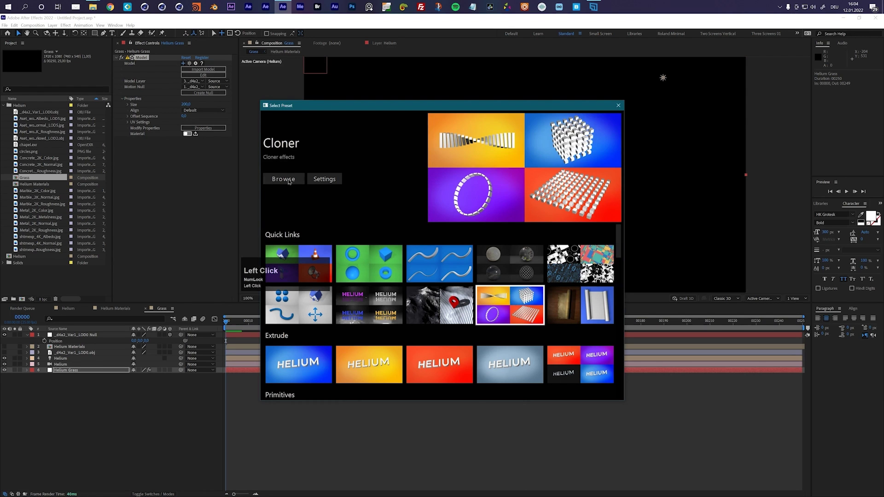
left_click(290, 180)
left_click_drag(467, 111, 542, 102)
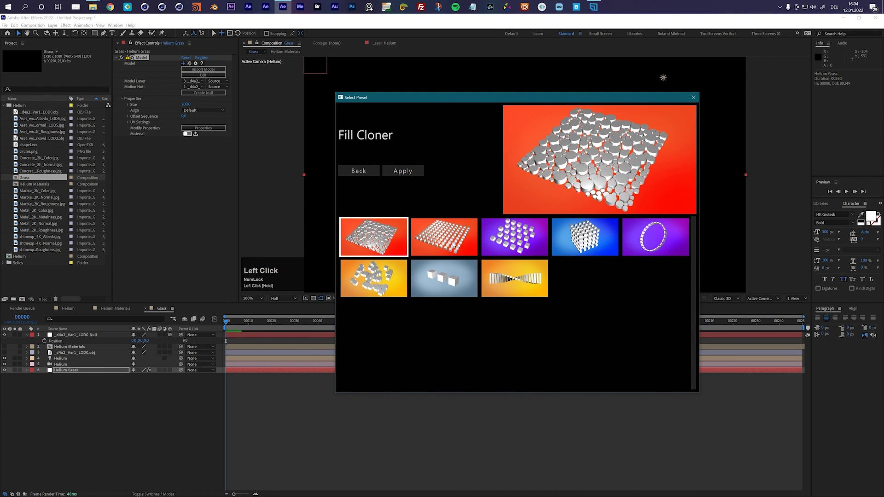
left_click(399, 242)
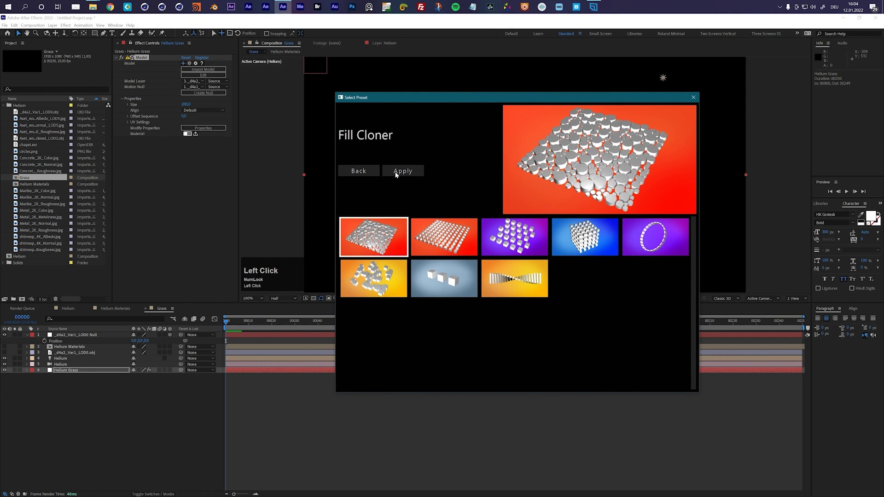
left_click(399, 171)
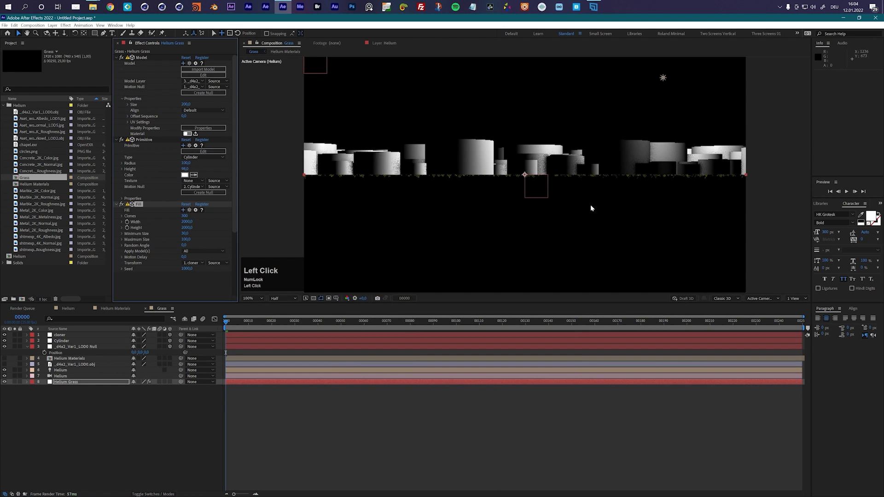
Show the scene in Custom View 1 and set the plant model's Size to 400 in the Model effect.
left_click(761, 302)
left_click(774, 381)
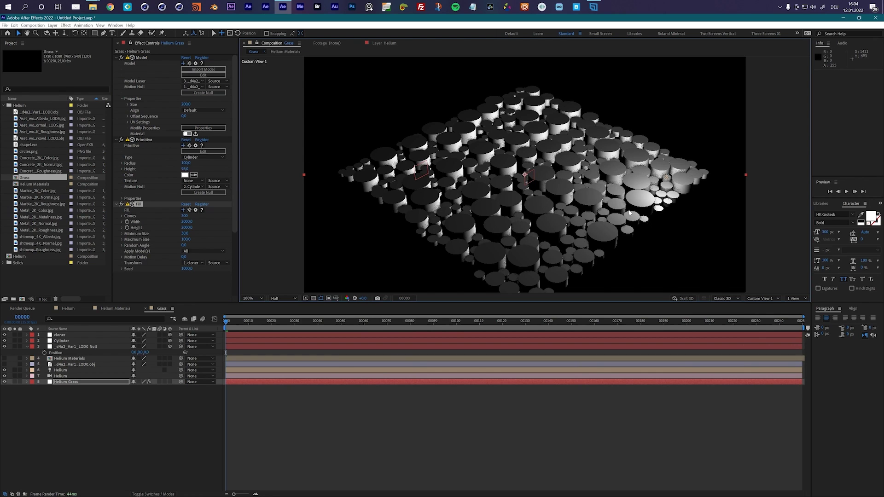
left_click(142, 141)
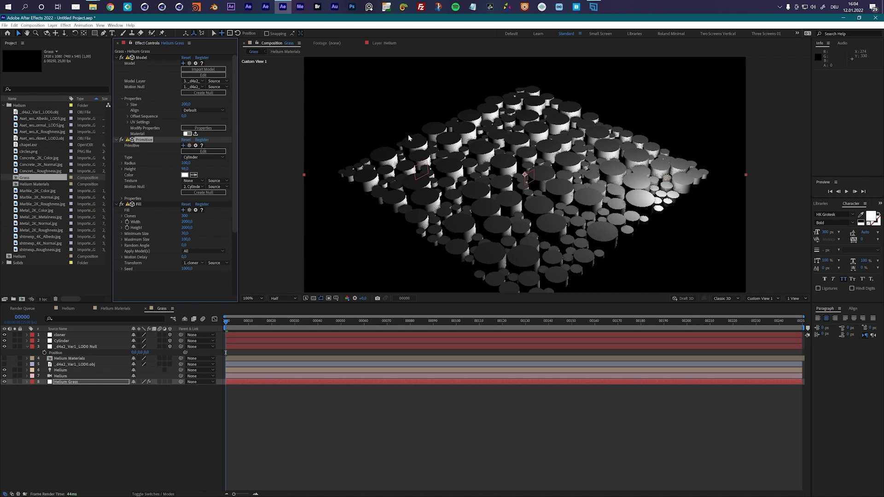
left_click(189, 104)
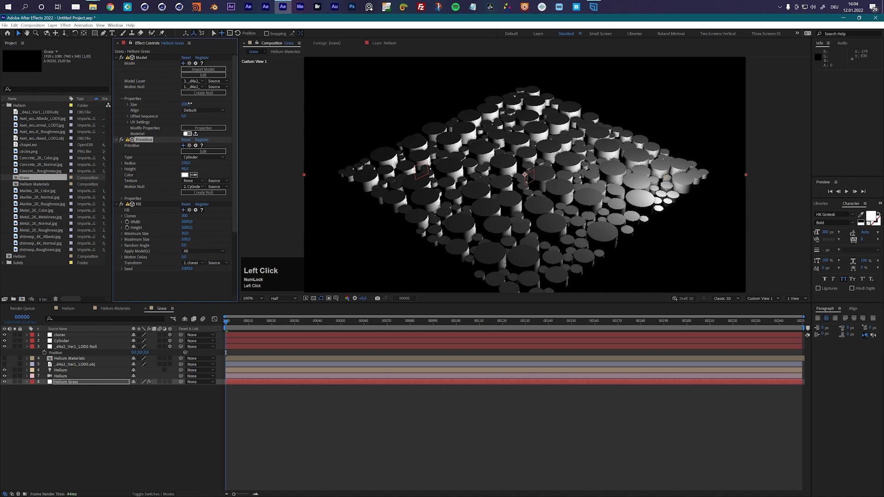
type("400")
key("Return")
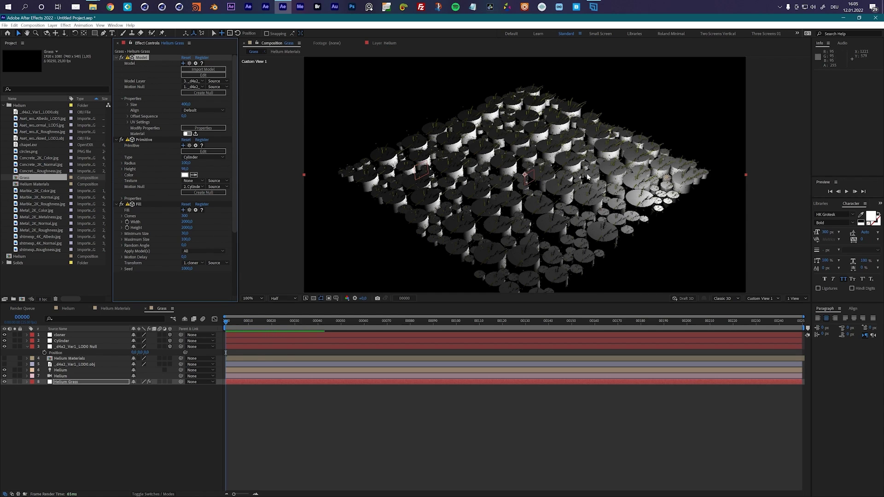
Duplicate the cylinder Primitive effect and make the copy a Sphere with a Size of 110.
left_click(149, 141)
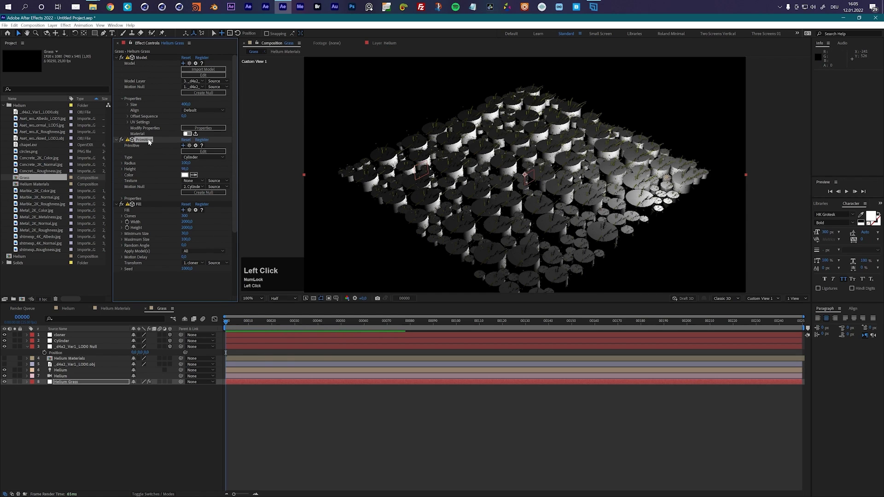
key("ctrl+d")
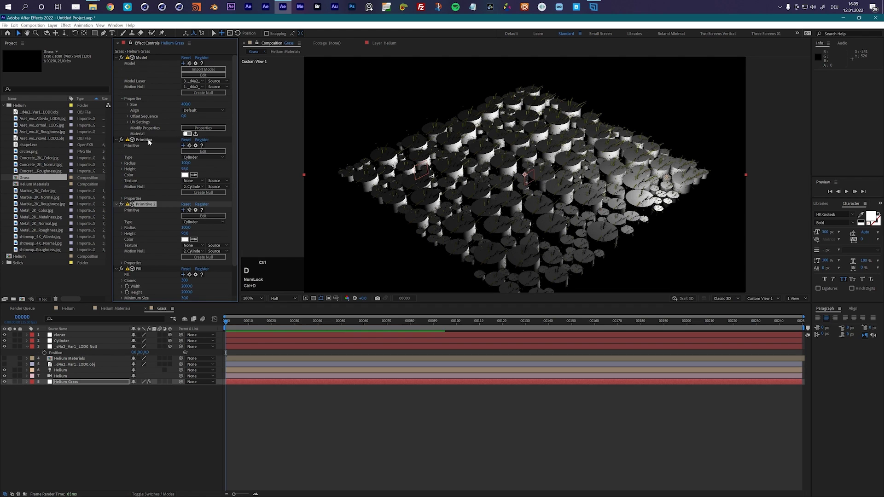
left_click(199, 222)
left_click(186, 232)
left_click_drag(186, 229, 186, 228)
Move the sphere Primitive 2 effect below the Fill effect so that it is excluded from the cloning.
left_click(146, 262)
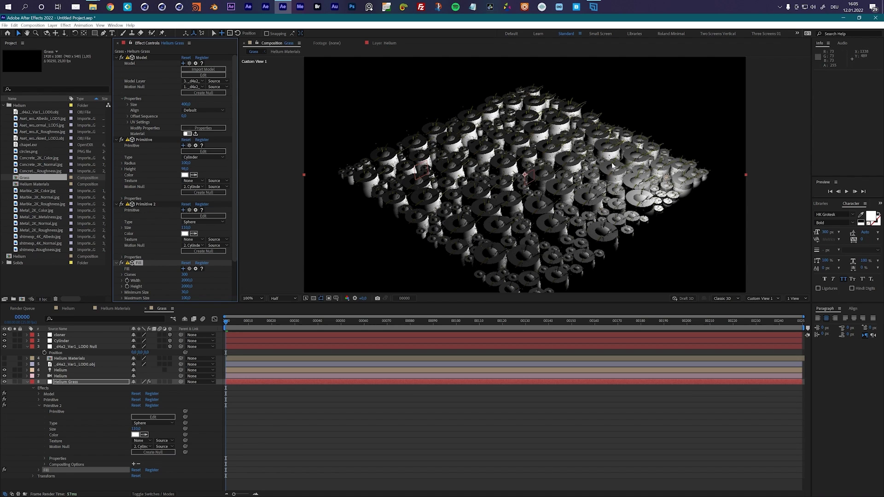
left_click_drag(235, 223, 234, 261)
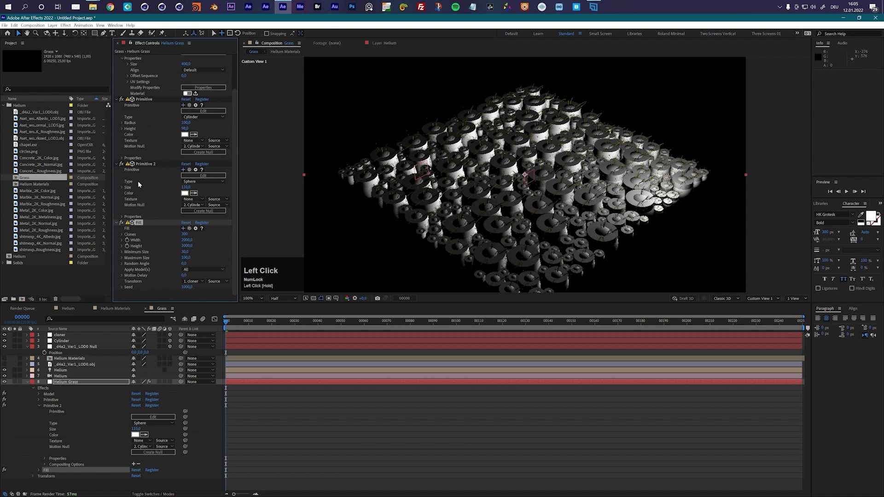
left_click_drag(147, 165, 152, 288)
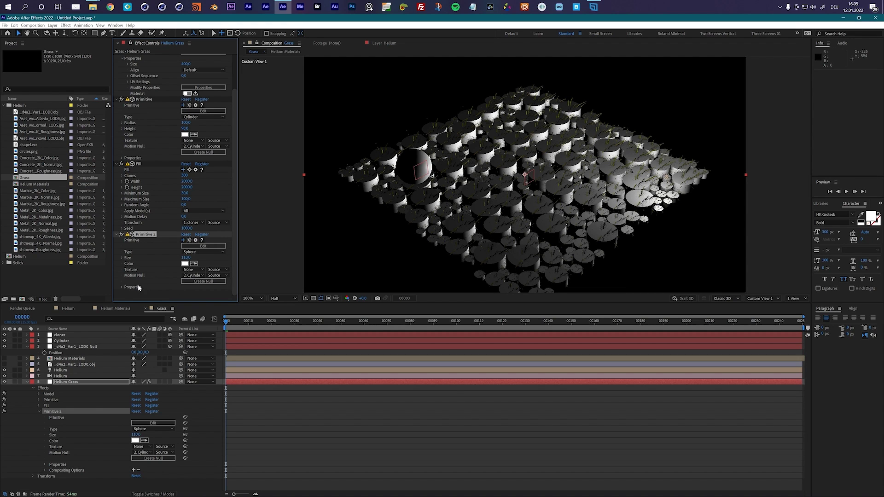
Delete the Primitive 2 sphere and the Primitive cylinder effects from the Helium Grass layer.
left_click(146, 236)
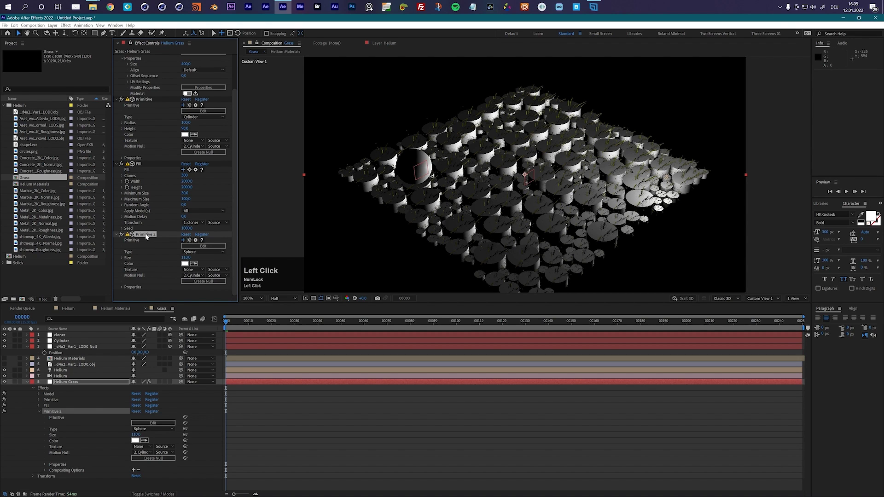
key("Delete")
left_click(151, 140)
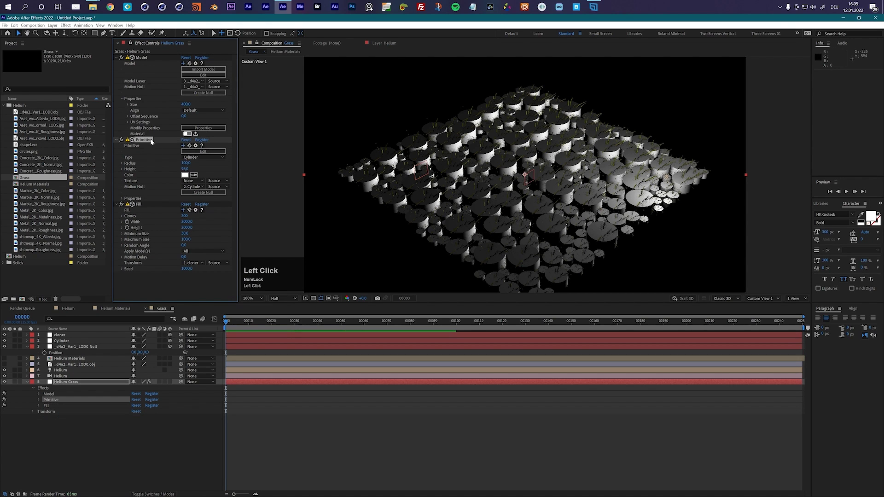
key("Delete")
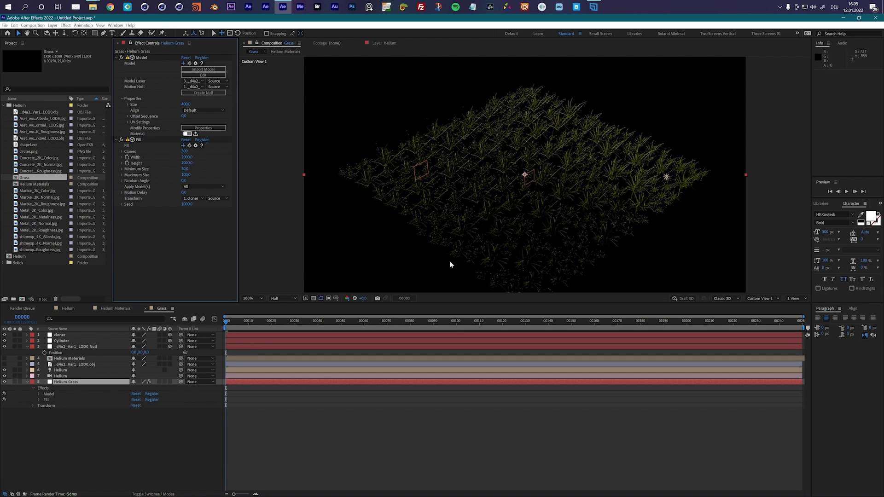
Set the composition preview resolution to Full and inspect the cloned grass up close.
left_click(281, 298)
left_click(285, 315)
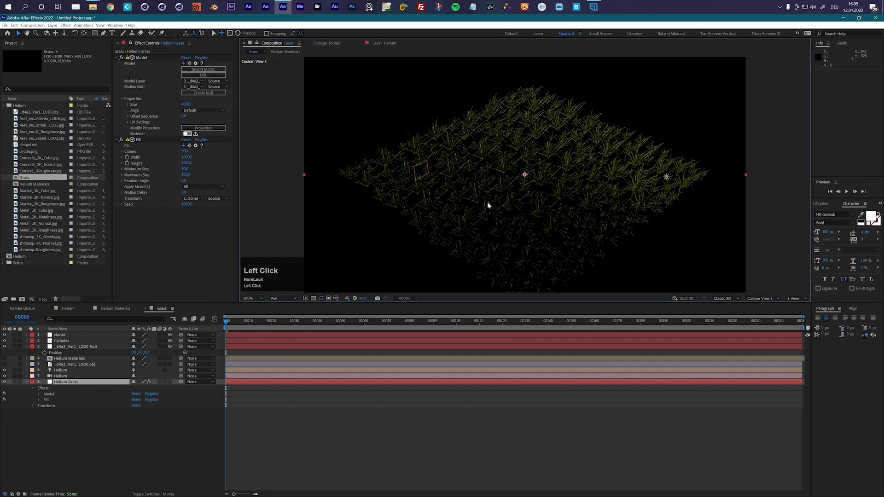
scroll(542, 171, "up", 1)
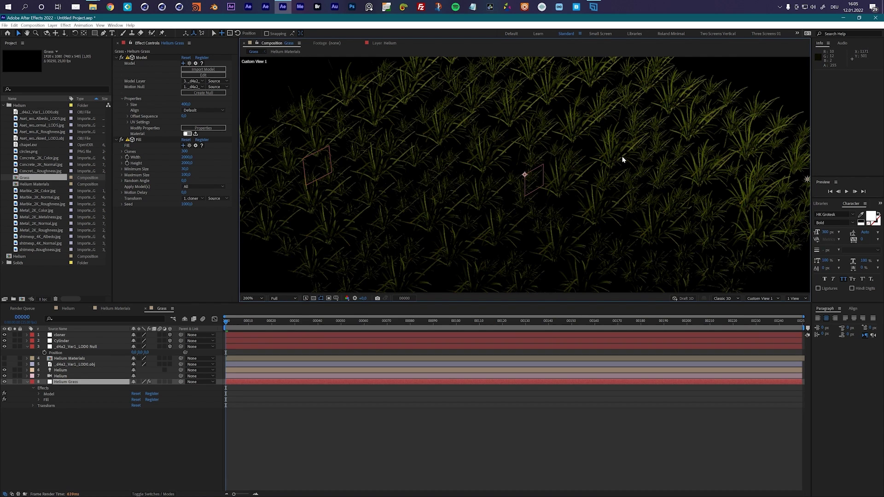
scroll(622, 160, "down", 1)
Try a plant model Size of 200 in the Model effect and finally set it to 250.
left_click(186, 105)
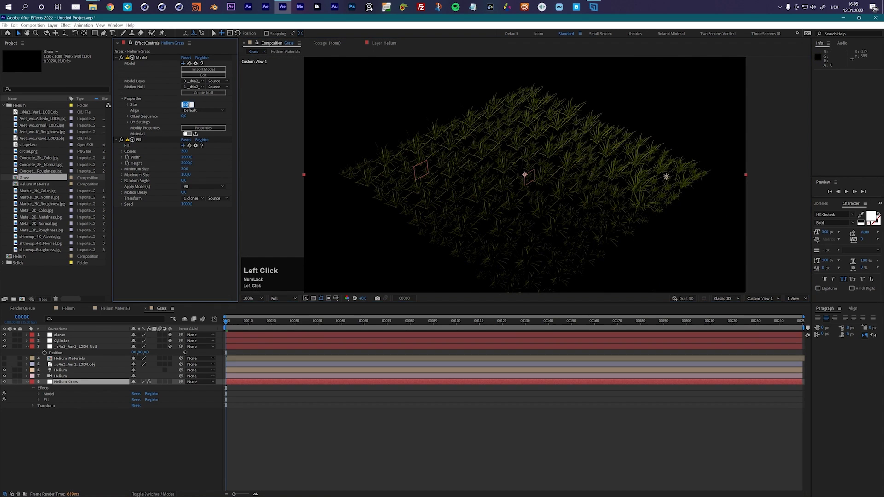
type("200")
key("Return")
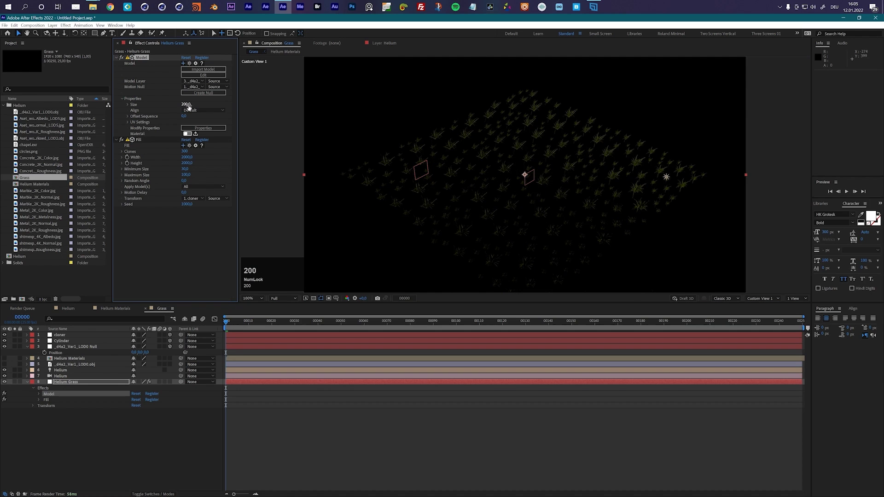
left_click(183, 105)
type("250")
key("Return")
Set the Fill effect's Width and Height to 1500 and its Random Angle to about 370.
left_click(187, 158)
type("1500")
key("Tab")
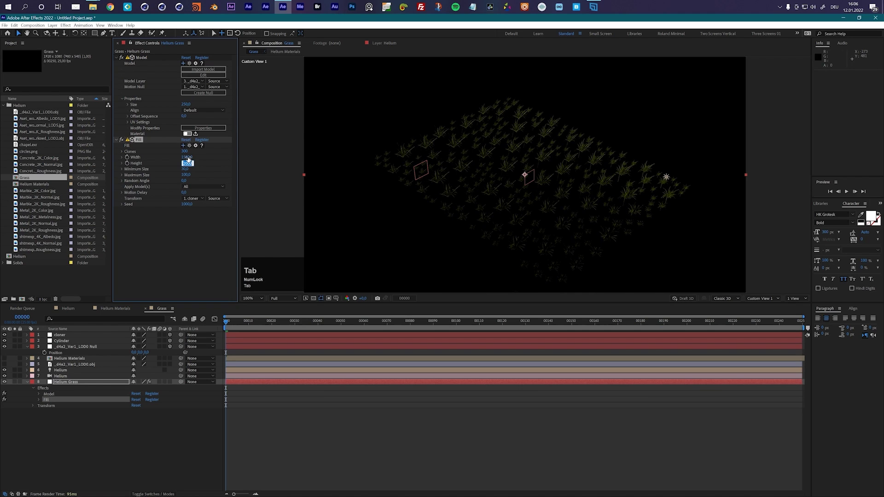
type("1500")
key("Return")
left_click(184, 181)
left_click_drag(186, 183, 325, 185)
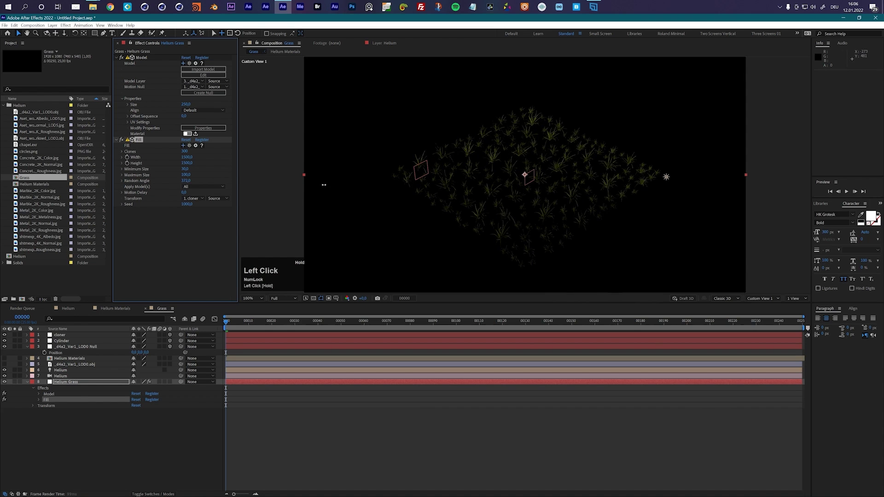
Show the Grass composition in the Default view, and open the Helium composition at frame 46.
left_click(772, 297)
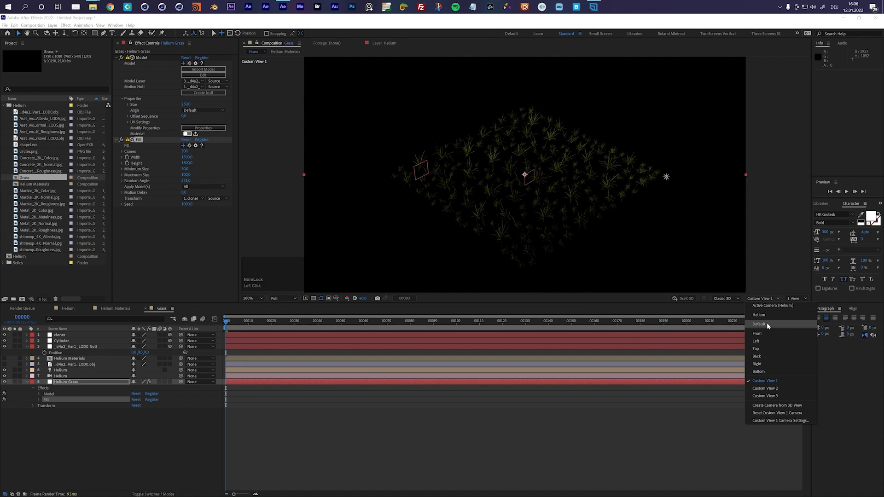
left_click(768, 324)
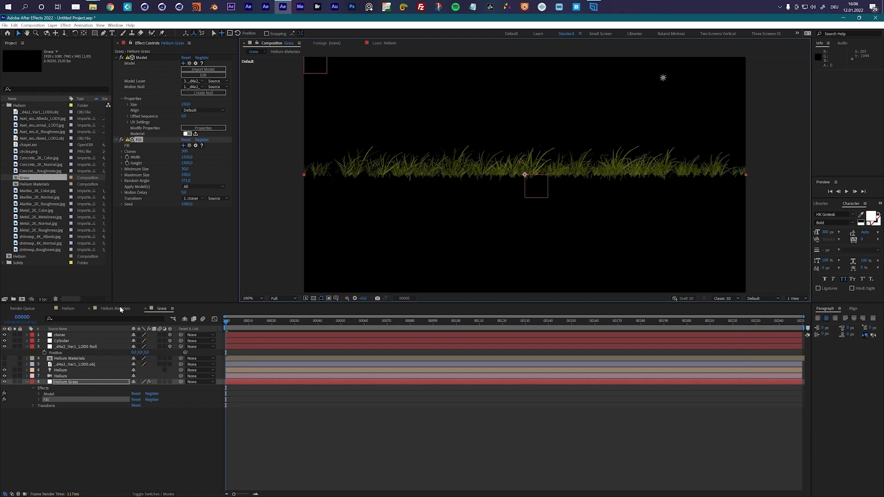
left_click(76, 310)
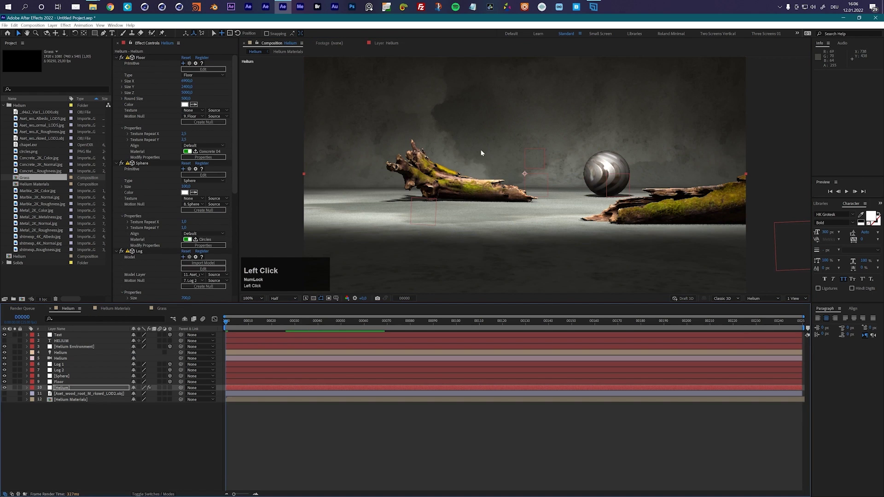
left_click_drag(307, 326, 333, 323)
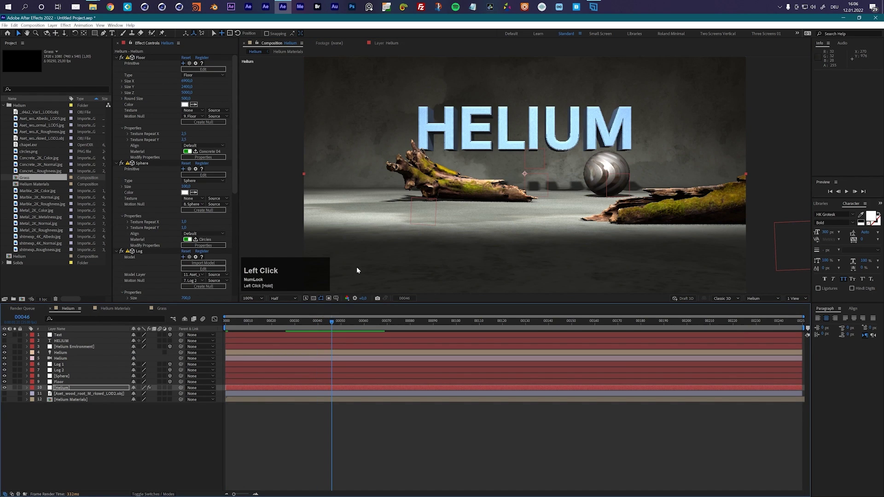
Add a Helium Comp effect from the basic Helium Tools presets to the Helium layer.
left_click(72, 387)
left_click_drag(236, 191, 241, 300)
left_click(189, 158)
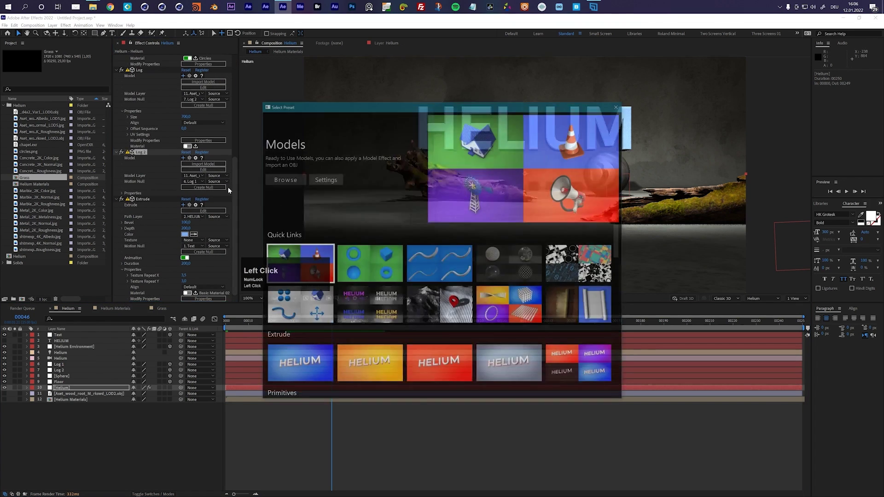
left_click_drag(467, 108, 570, 99)
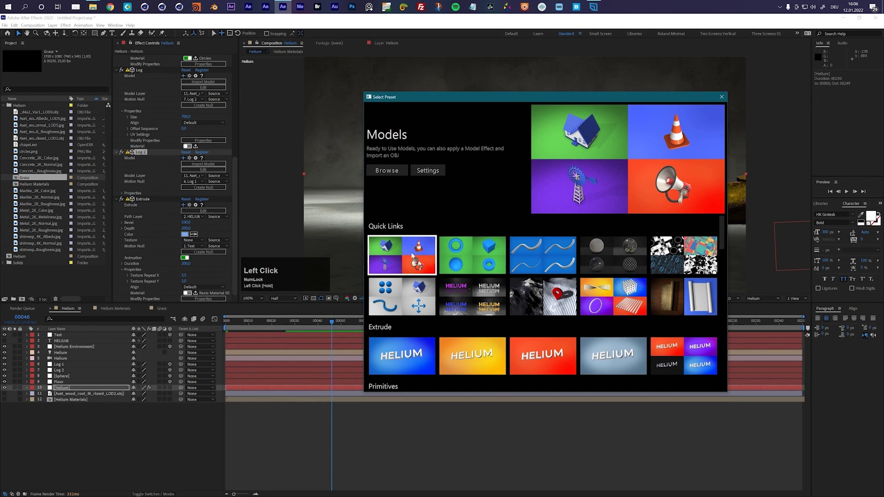
left_click(402, 296)
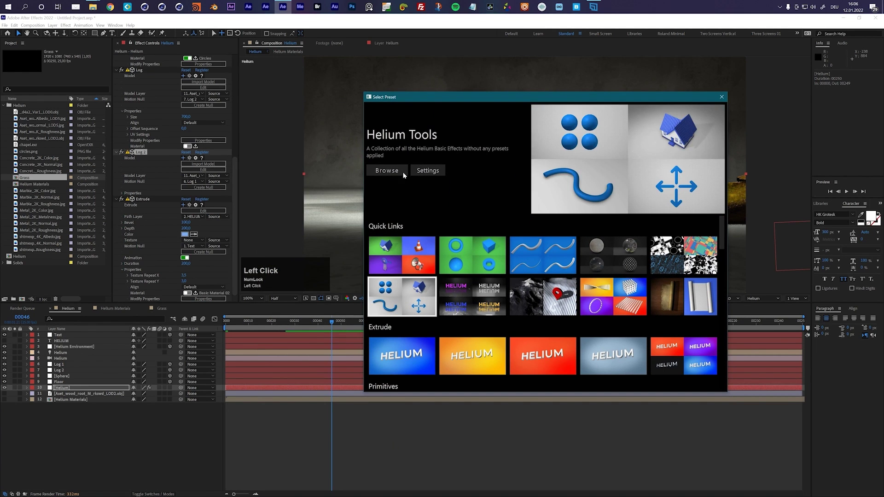
left_click(389, 172)
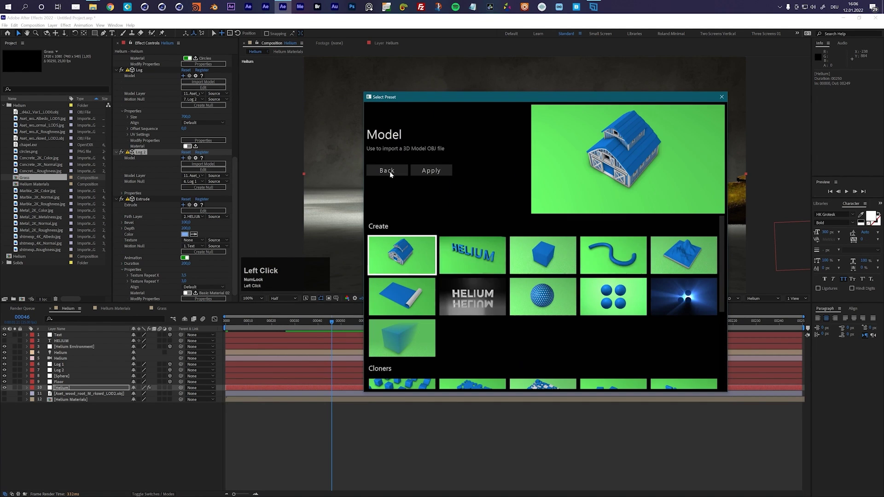
left_click(611, 295)
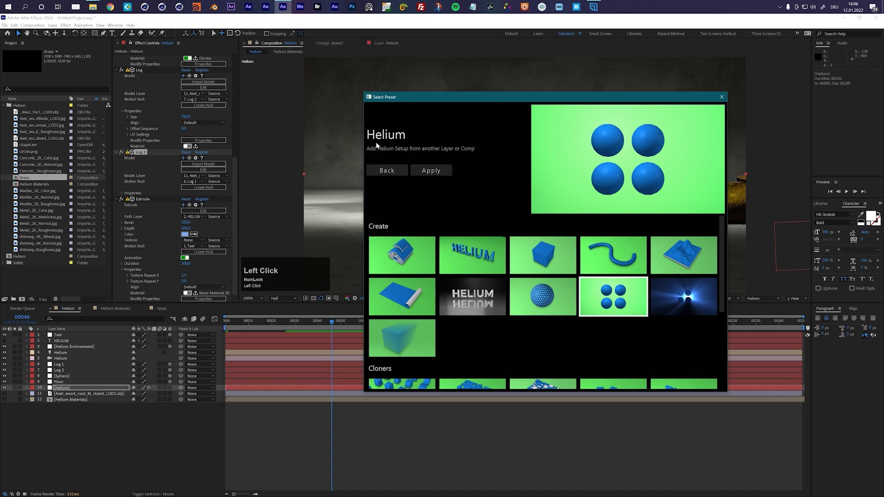
left_click(431, 172)
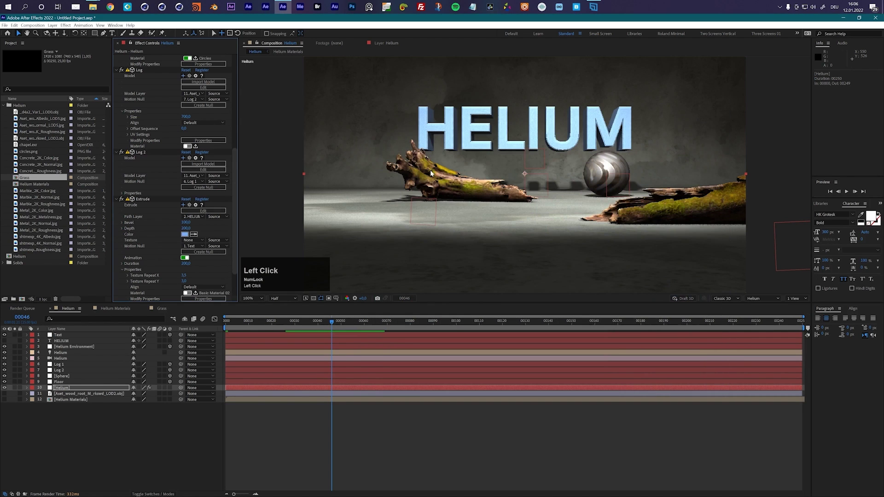
left_click_drag(233, 199, 154, 288)
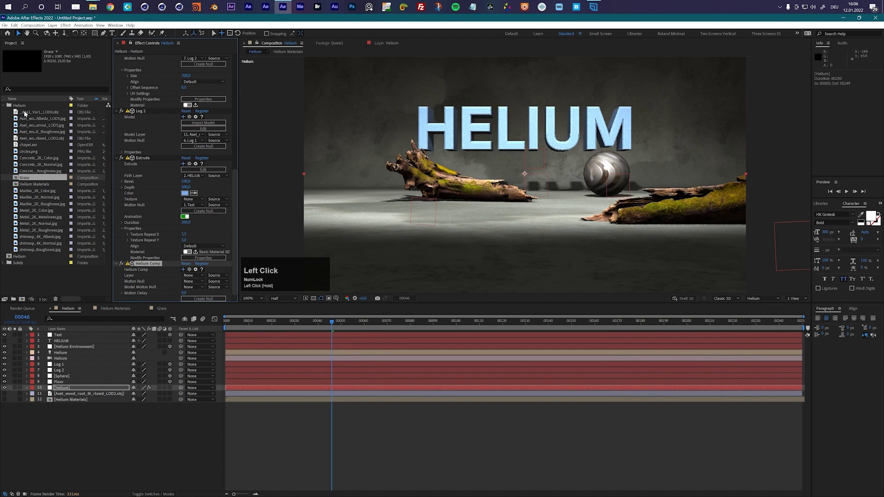
Move the Grass composition out of the Helium folder and place it as a hidden bottom layer in the Helium composition.
left_click_drag(25, 180, 26, 279)
left_click_drag(20, 107, 53, 410)
left_click(4, 405)
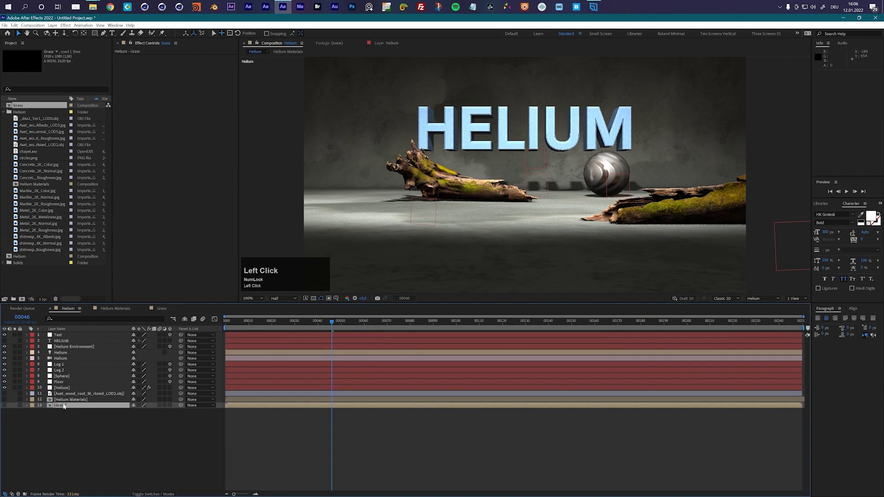
Set the Helium Comp effect's Layer to Grass.
left_click(61, 388)
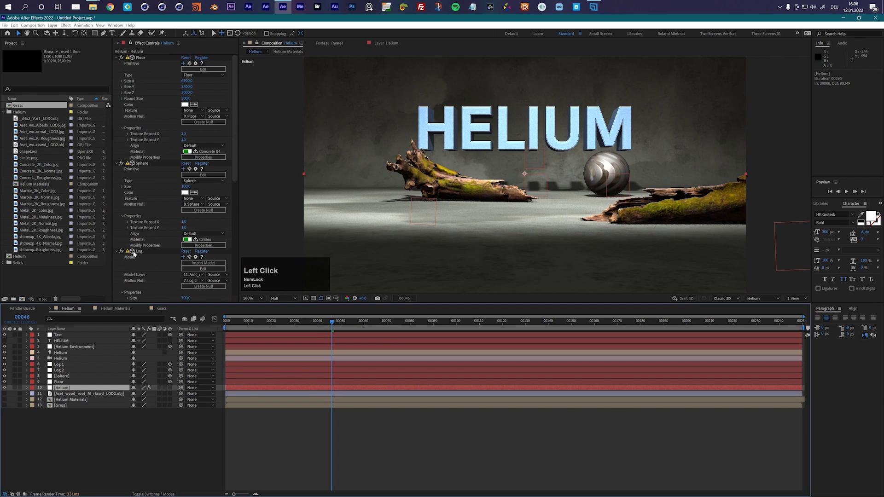
scroll(138, 261, "down", 8)
left_click(146, 264)
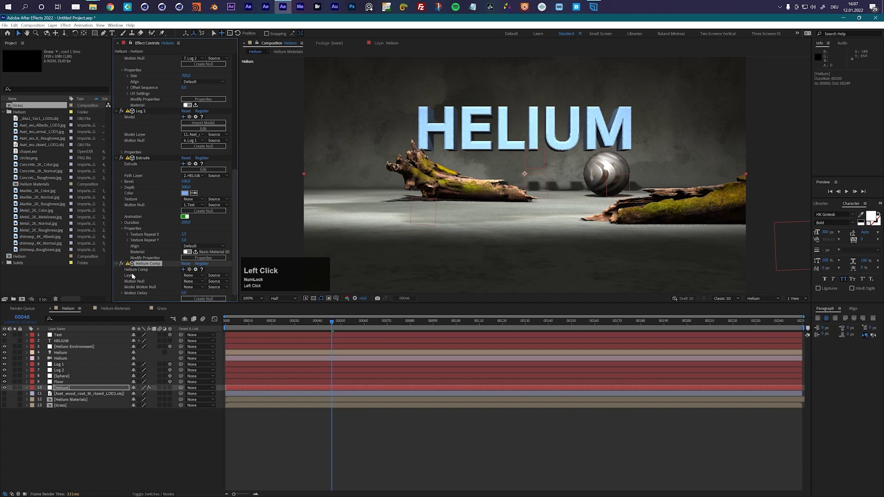
left_click(190, 275)
key("Num_Lock")
left_click(207, 363)
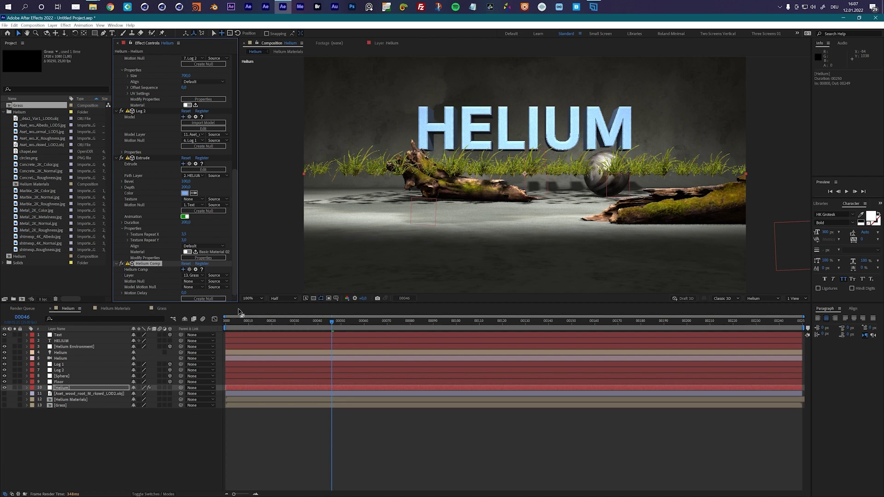
Try creating a motion null for the Helium Comp effect and undo it.
scroll(203, 287, "up", 2)
left_click(197, 299)
scroll(551, 172, "down", 2)
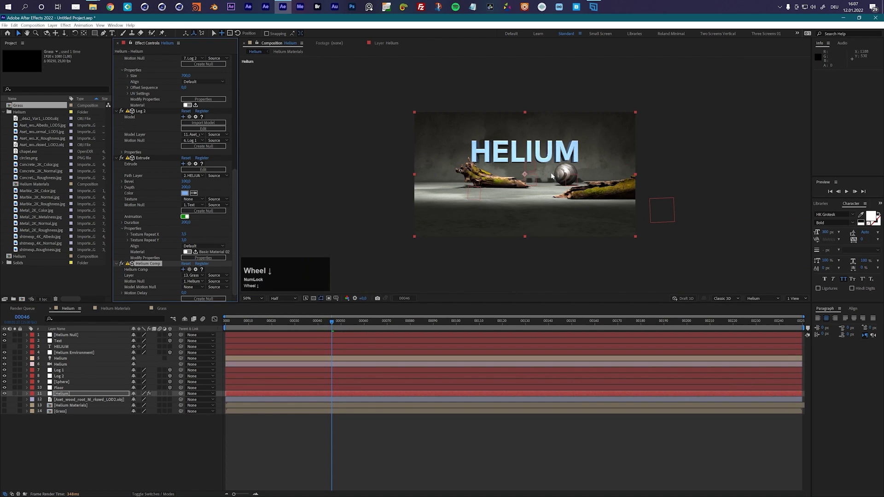
left_click(65, 335)
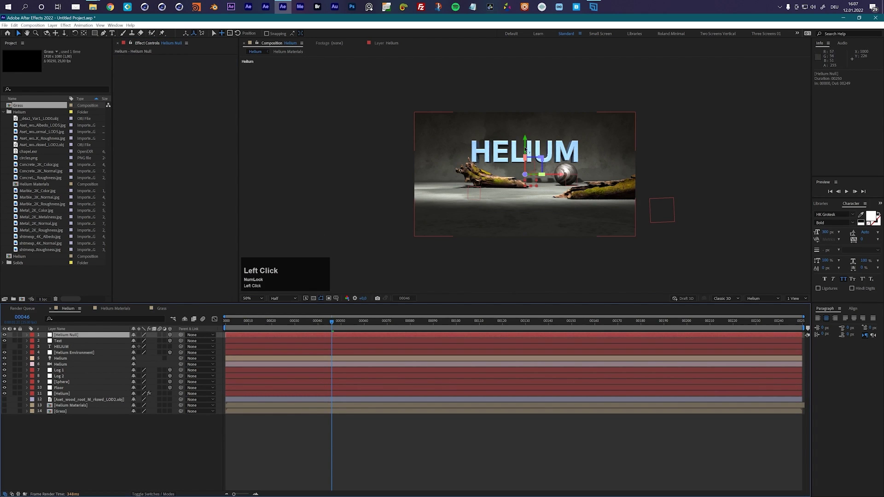
scroll(530, 141, "up", 2)
left_click(81, 336)
scroll(404, 206, "down", 2)
scroll(474, 191, "up", 2)
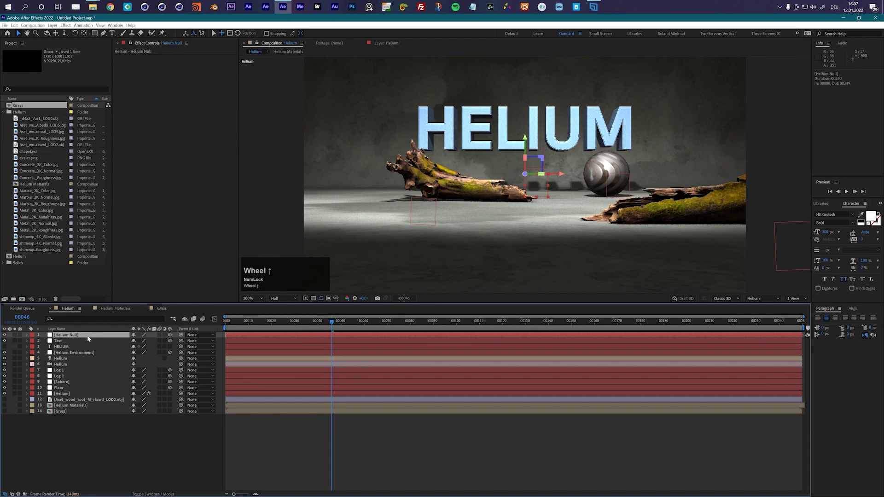
key("ctrl+z")
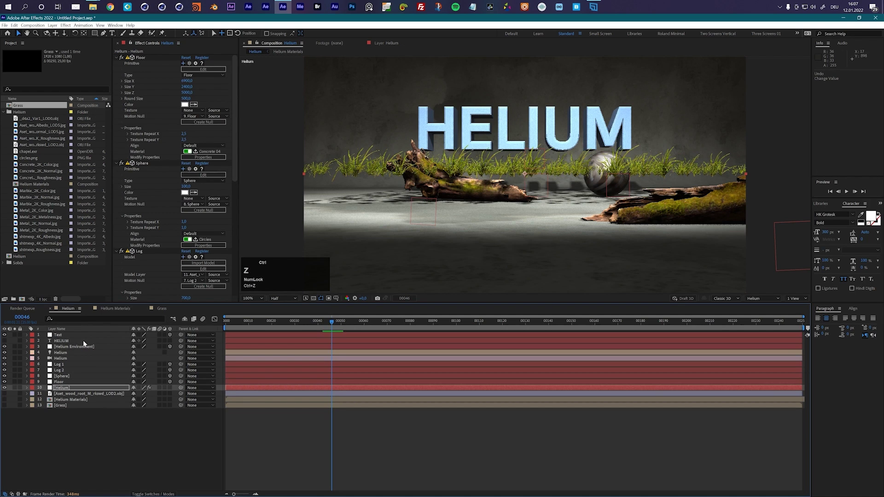
In the Grass composition, set the cloner null's Position to 0, 0, 0.
left_click(162, 308)
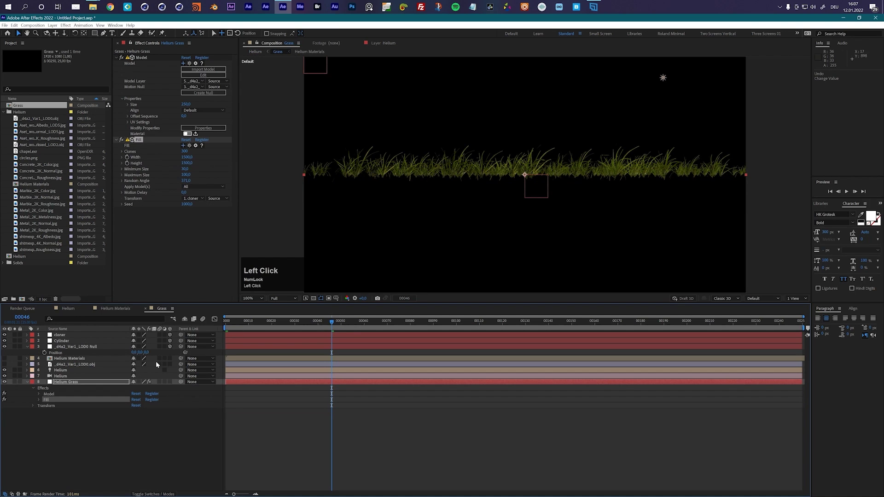
left_click(61, 335)
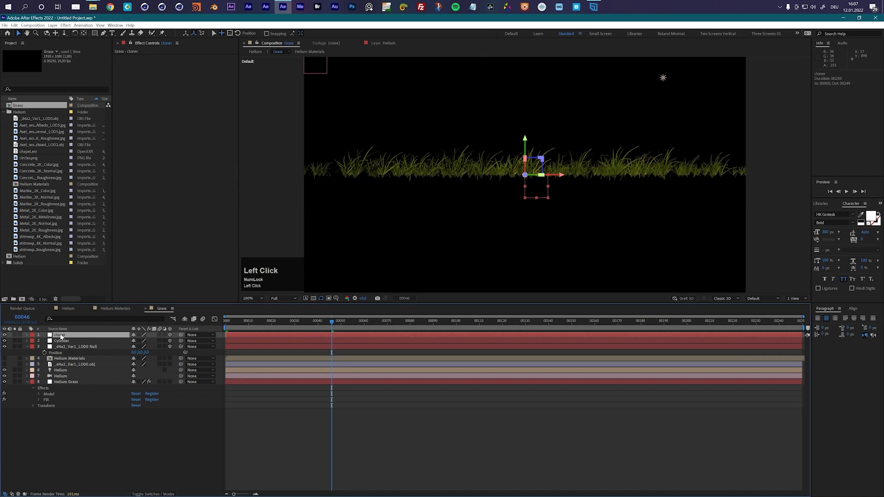
key("p")
left_click(136, 341)
type("0")
left_click(106, 441)
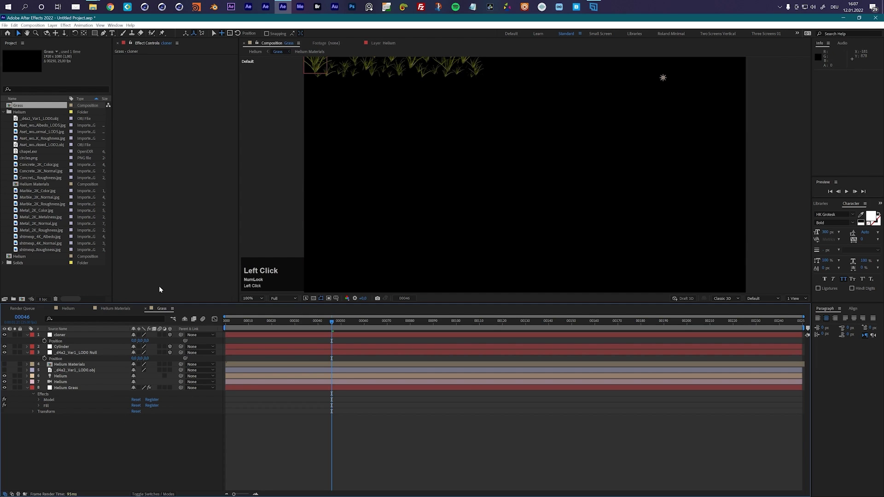
Back in the Helium composition, create a motion null for the Helium Comp effect and rename it Grass.
left_click(67, 308)
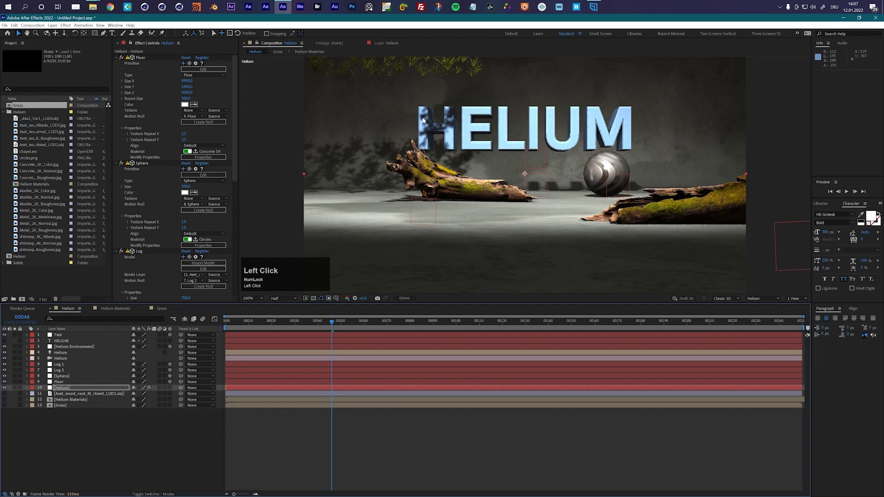
left_click(68, 389)
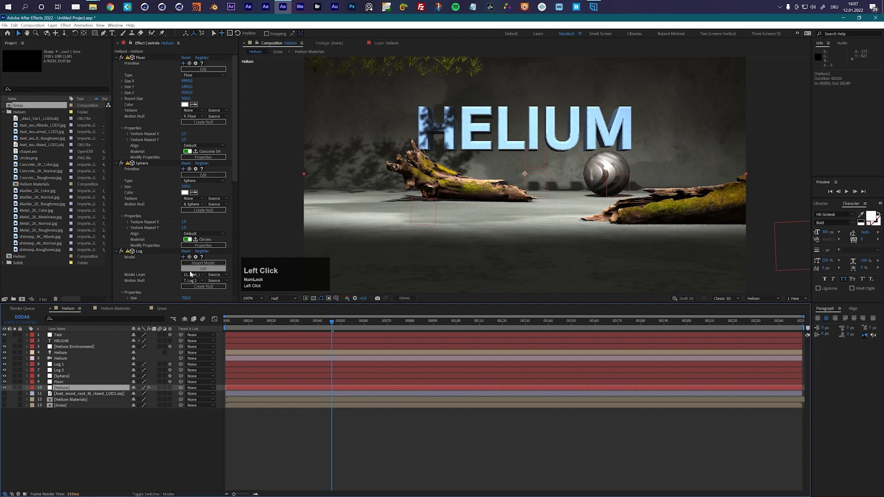
left_click(203, 288)
left_click_drag(234, 154, 235, 249)
left_click(202, 299)
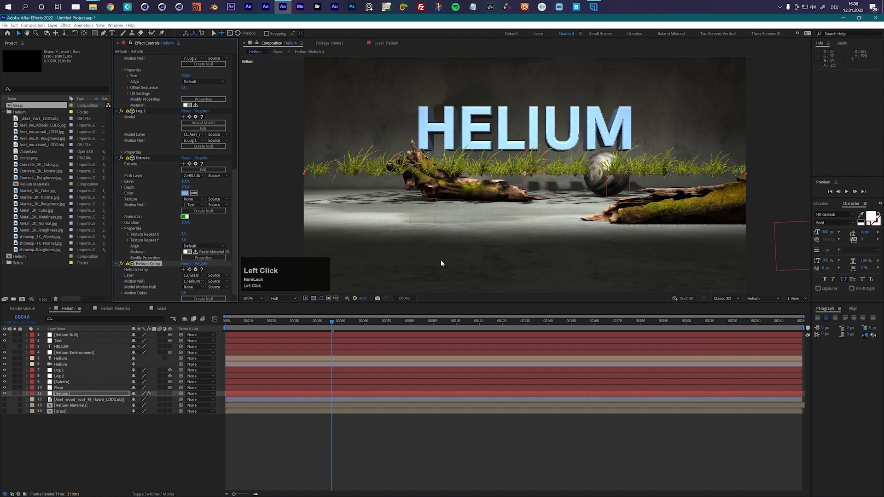
left_click(71, 337)
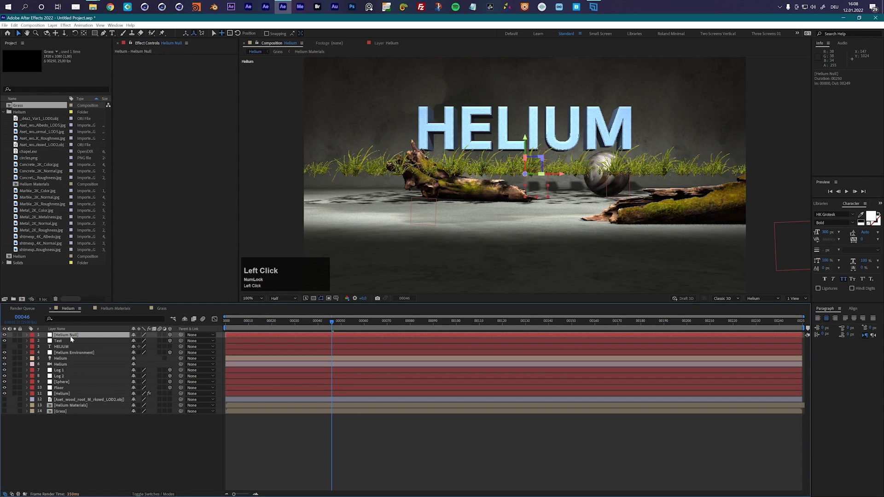
key("Return")
type("Grass")
key("Return")
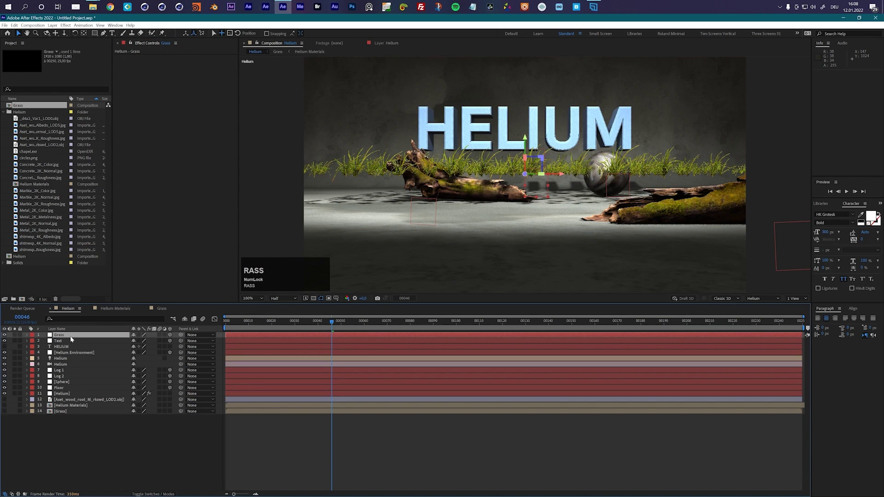
Lower the Grass null to a Y position of 640 and move it in depth toward the camera.
left_click_drag(525, 140, 530, 165)
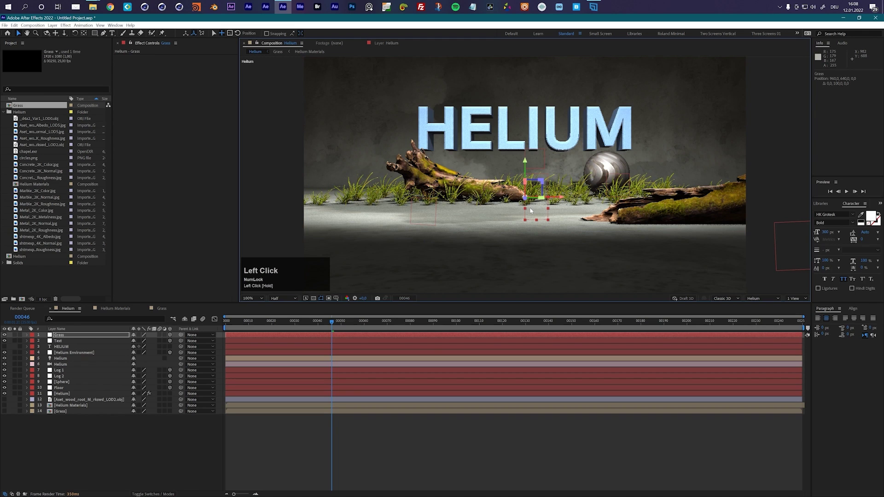
key("p")
left_click_drag(138, 344, 56, 347)
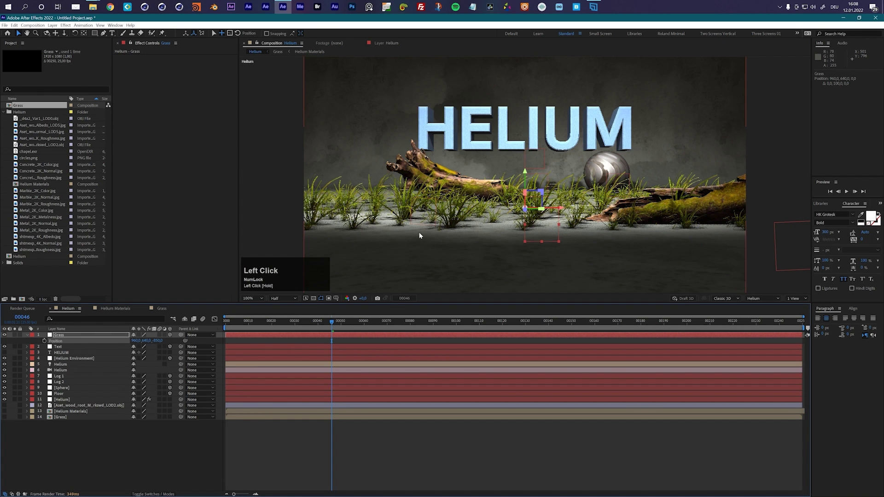
Set the preview resolution to Full and scrub through the HELIUM text animation, stopping at frame 32.
left_click(277, 300)
left_click(287, 312)
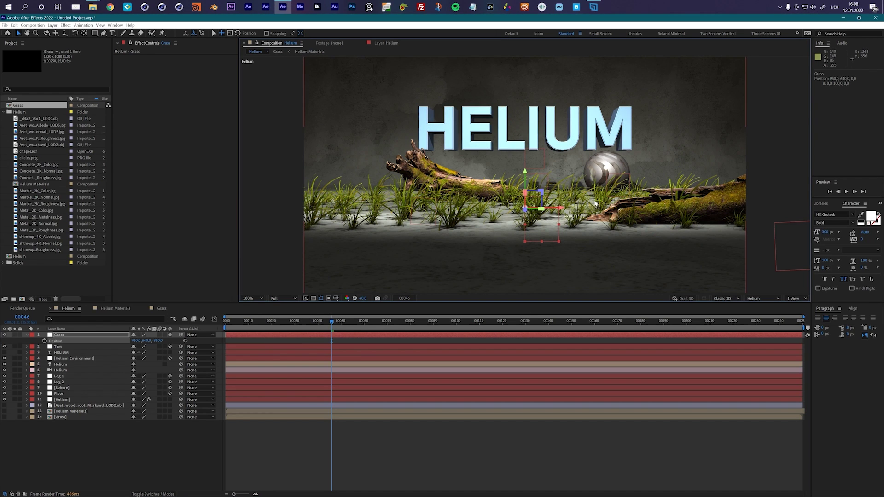
left_click_drag(290, 322, 277, 325)
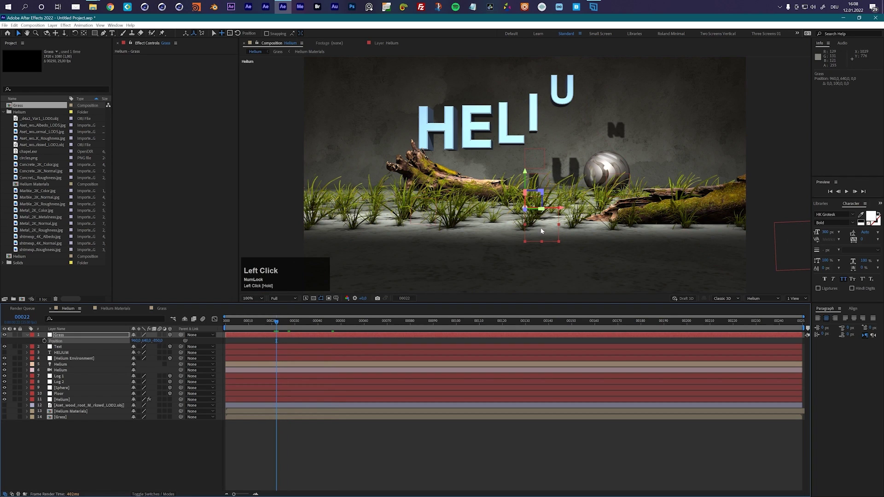
left_click_drag(289, 325, 339, 322)
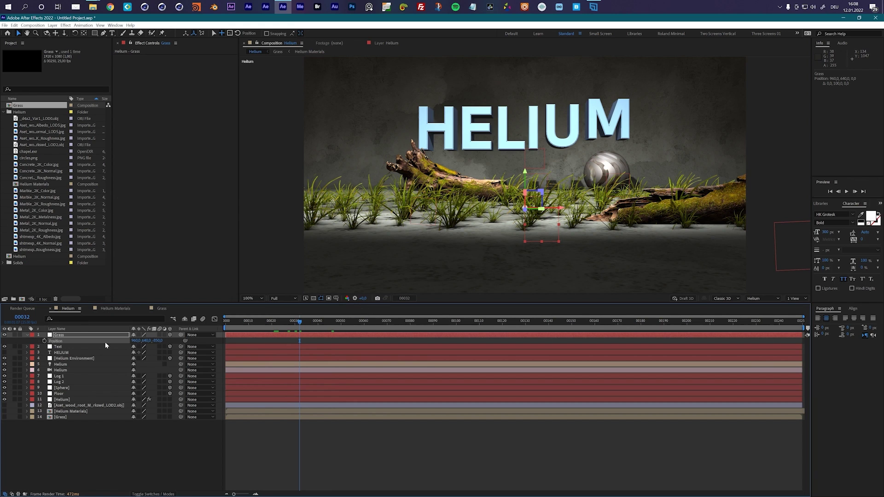
Show the Helium Effects preset library for the Grass null and close it without applying a preset.
left_click(53, 25)
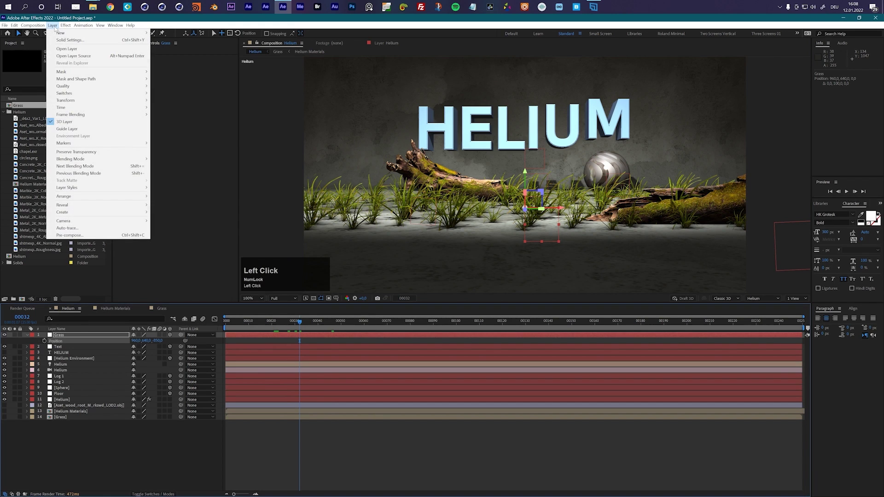
mouse_move(66, 25)
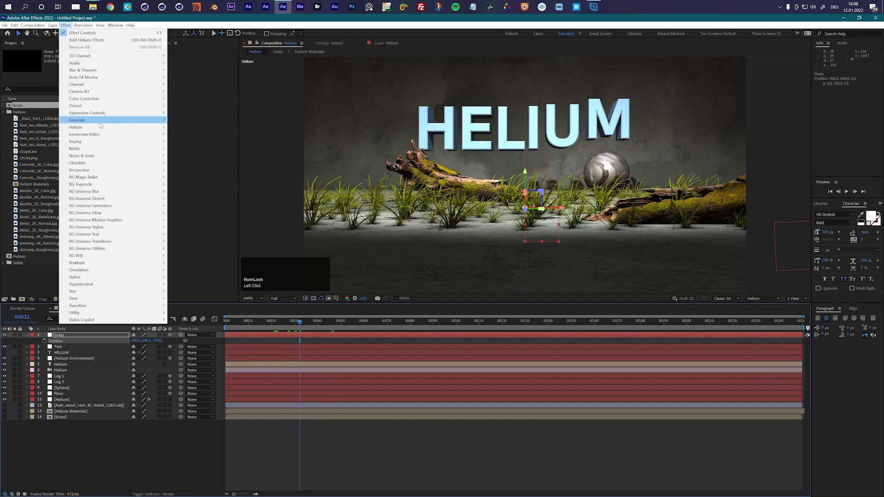
mouse_move(138, 127)
left_click(188, 130)
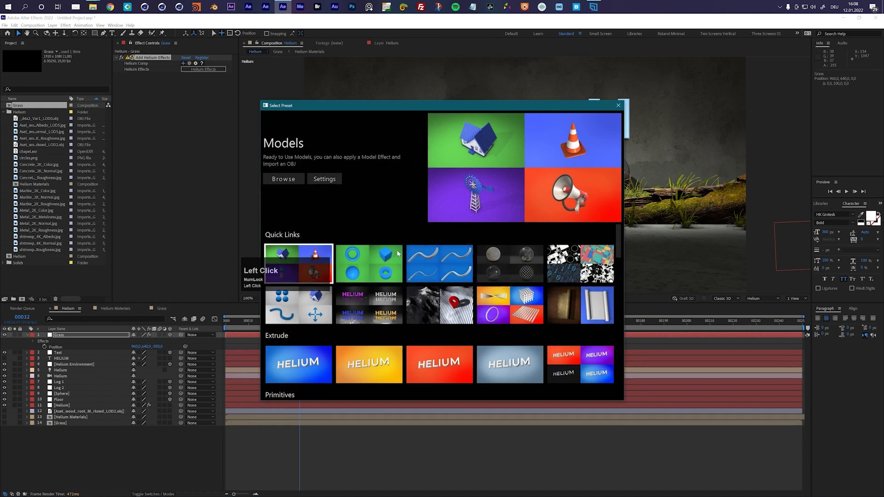
mouse_move(619, 247)
left_mouse_down()
mouse_move(620, 263)
mouse_move(620, 244)
left_mouse_up()
left_click_drag(459, 102, 541, 102)
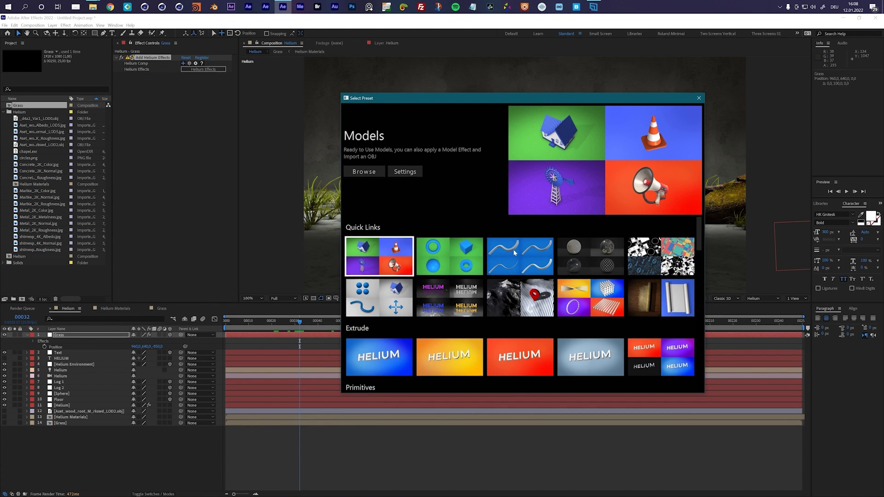
left_click(699, 99)
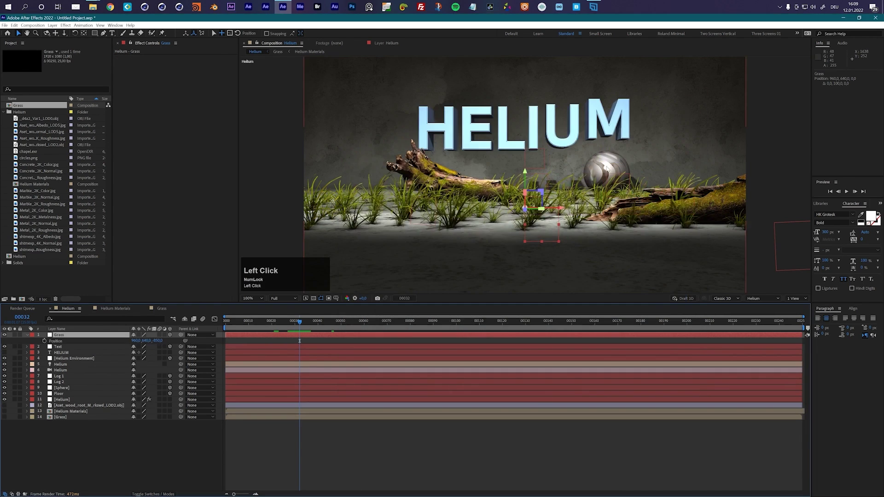